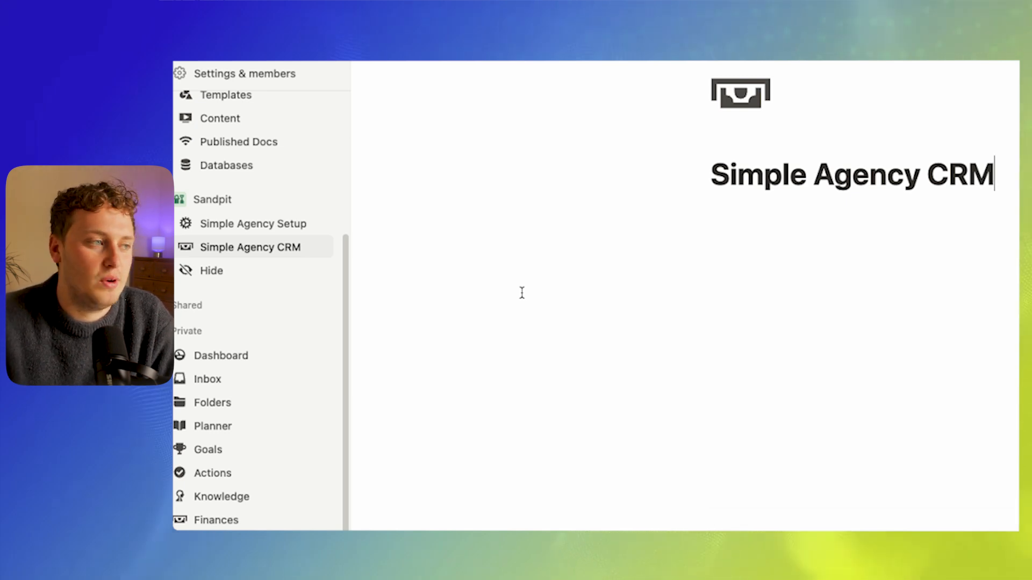
Move the Client Projects, Tasks, Meetings and Docs pages from Simple Agency Setup into the Simple Agency CRM page
{"action": "scroll", "coordinate": [318, 246], "scroll_direction": "up", "scroll_amount": 5}
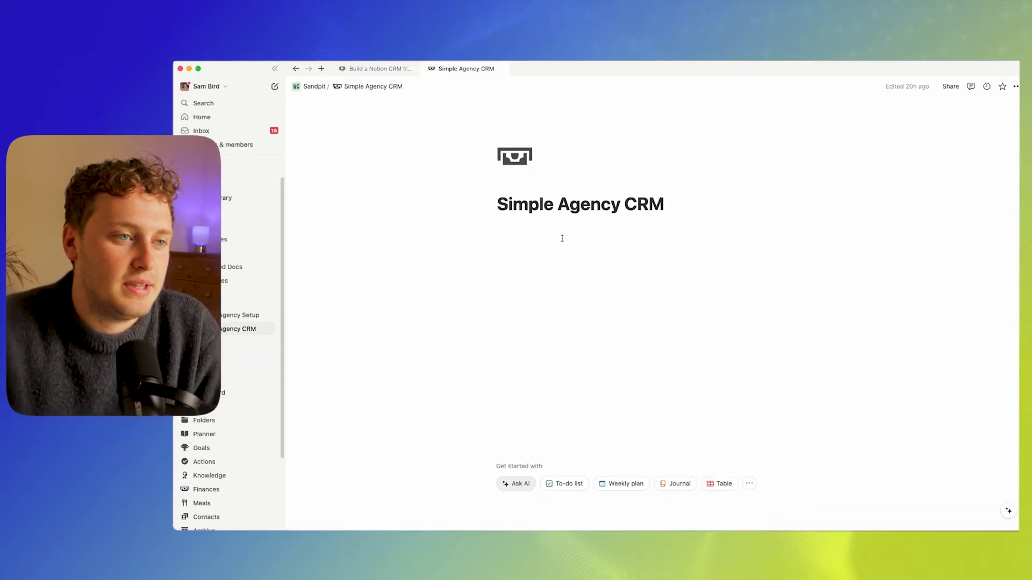
{"action": "left_click", "coordinate": [226, 320]}
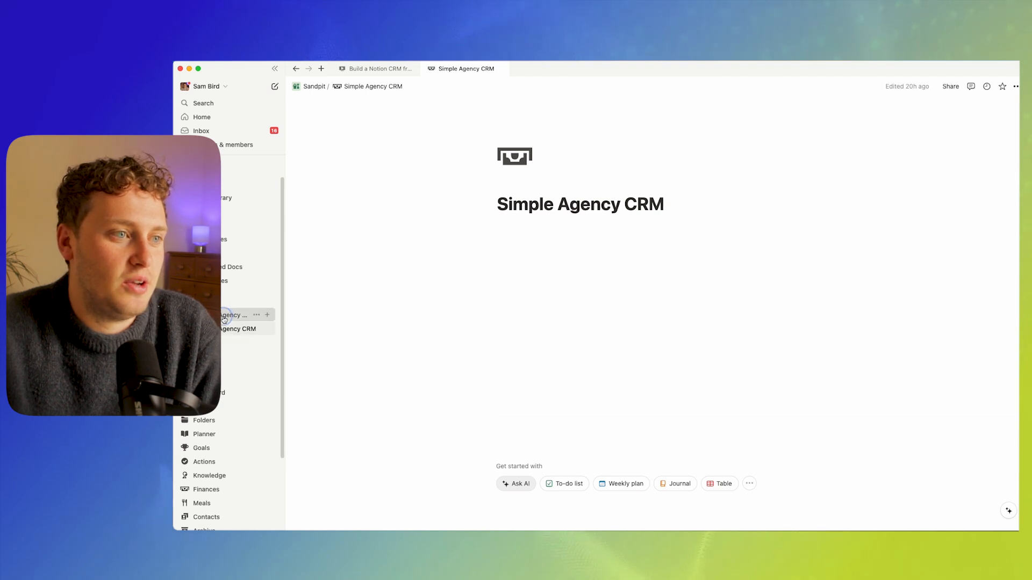
{"action": "scroll", "coordinate": [377, 273], "scroll_direction": "down", "scroll_amount": 2}
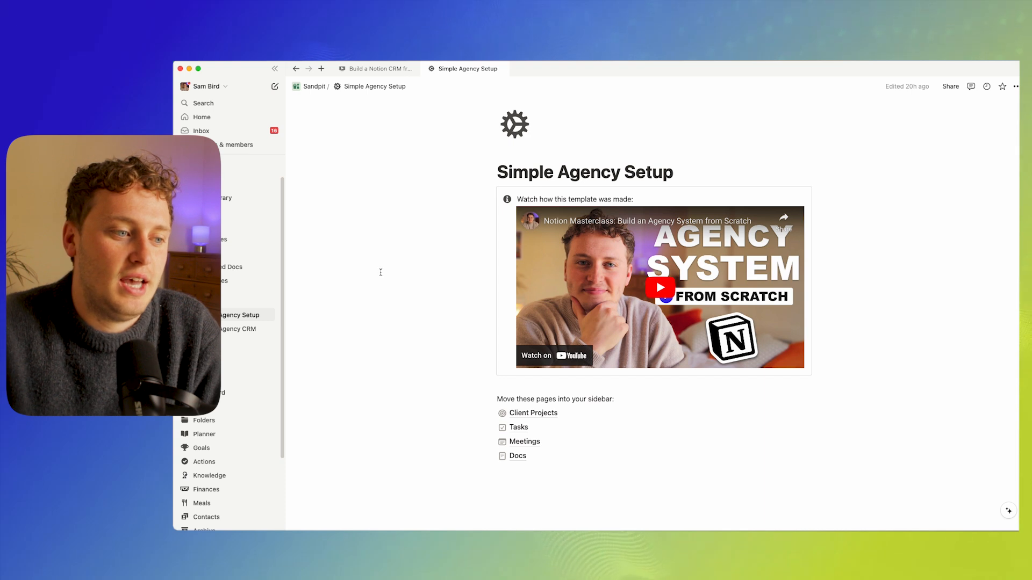
{"action": "scroll", "coordinate": [380, 272], "scroll_direction": "down", "scroll_amount": 2}
{"action": "left_click_drag", "start_coordinate": [434, 362], "coordinate": [527, 415]}
{"action": "left_click", "coordinate": [540, 437]}
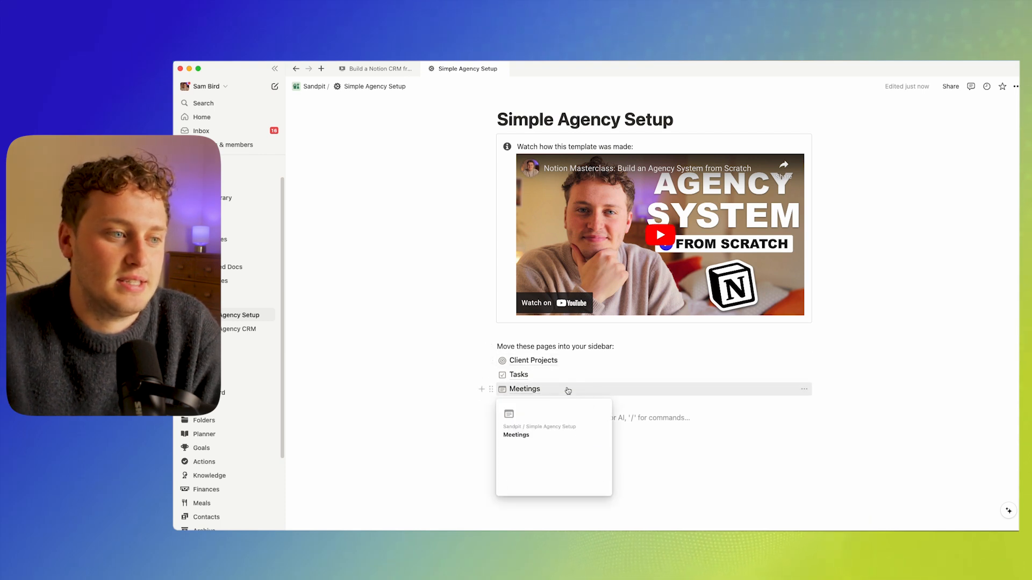
{"action": "left_click_drag", "start_coordinate": [420, 357], "coordinate": [558, 408]}
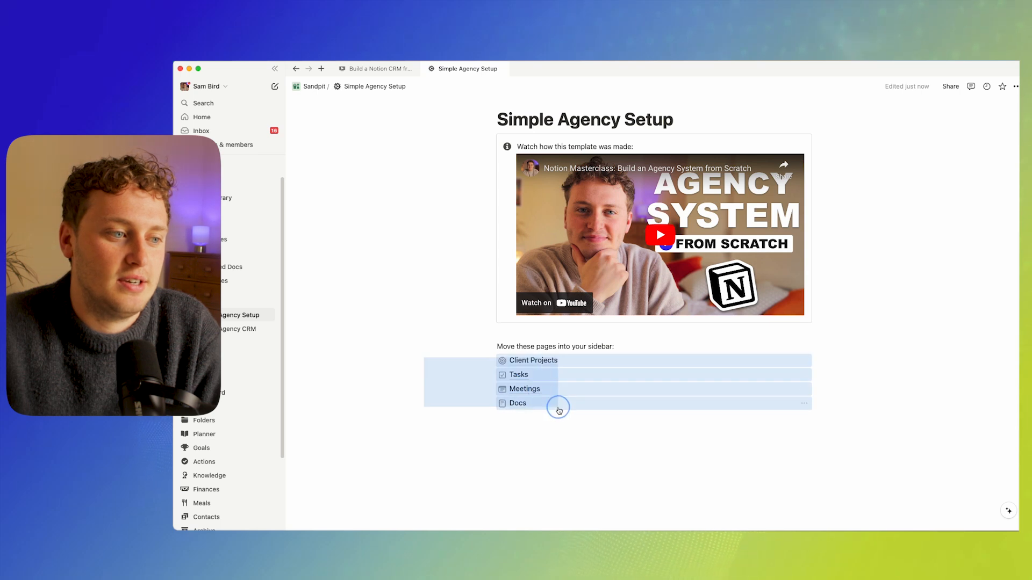
{"action": "left_click_drag", "start_coordinate": [483, 388], "coordinate": [242, 357]}
{"action": "left_click", "coordinate": [244, 357]}
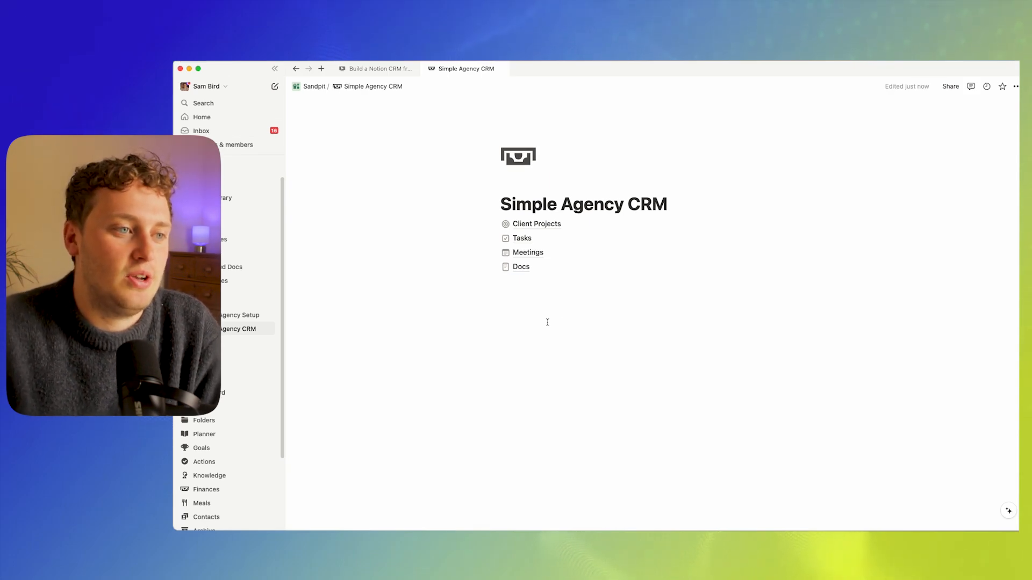
Open the Acme Co. | Web Design | 2024 project in Client Projects and bring up its Status property for editing
{"action": "left_click", "coordinate": [538, 228]}
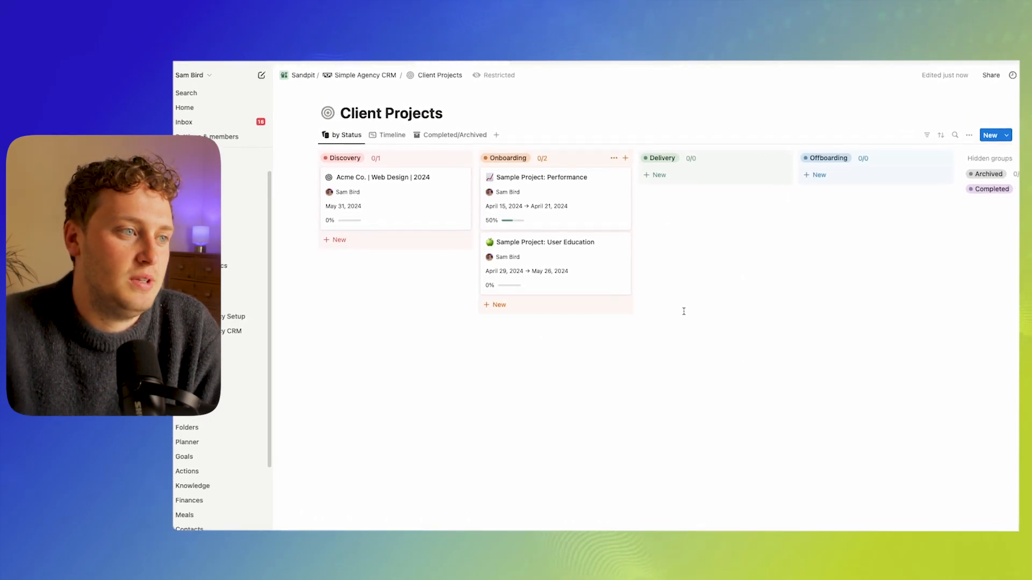
{"action": "left_click", "coordinate": [419, 201]}
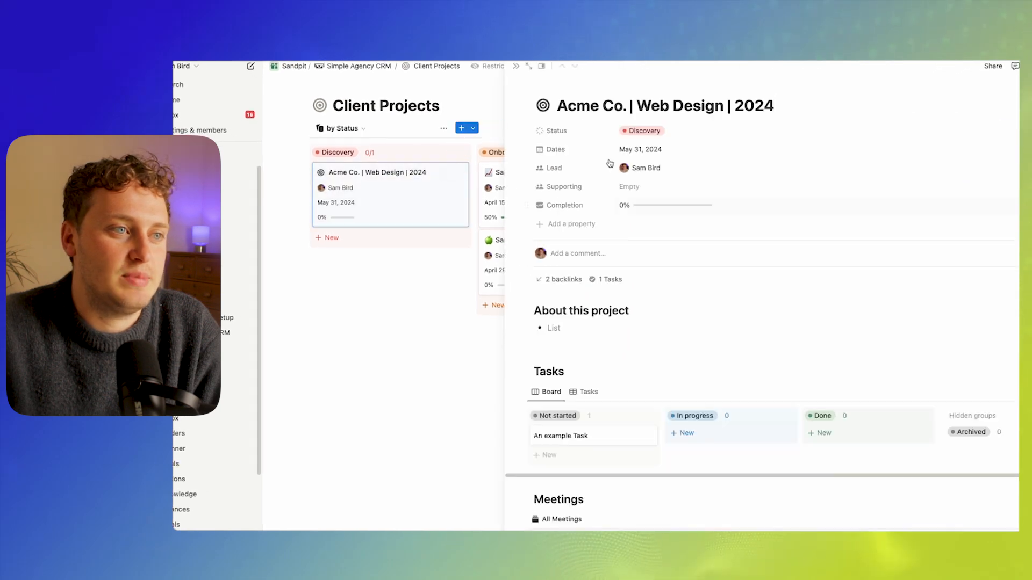
{"action": "left_click", "coordinate": [555, 131]}
{"action": "left_click", "coordinate": [629, 163]}
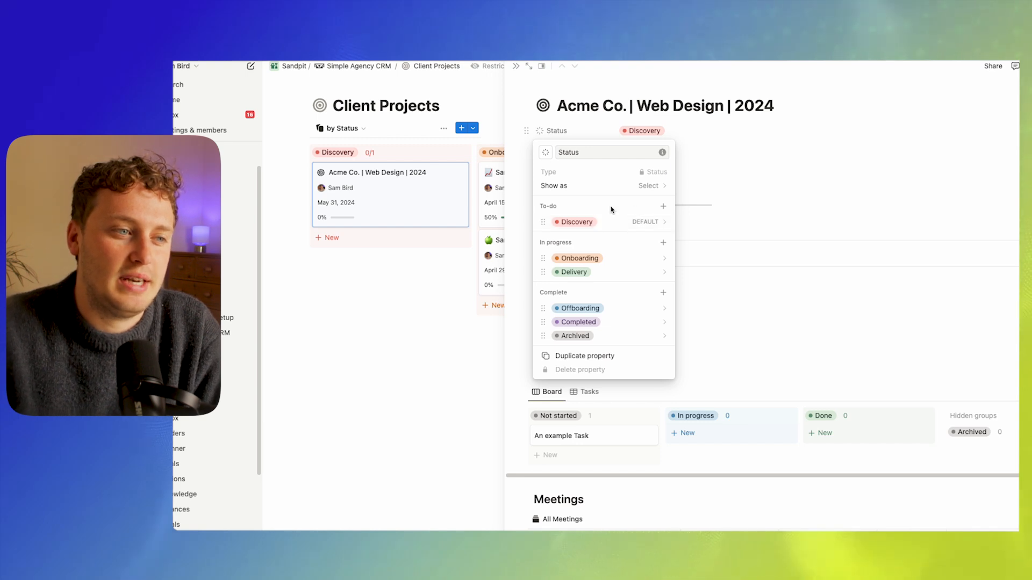
Add Lead, Proposal and Negotation as new To-do options of the Status property
{"action": "left_click", "coordinate": [663, 208]}
{"action": "type", "text": "Lead"}
{"action": "key", "text": "Return"}
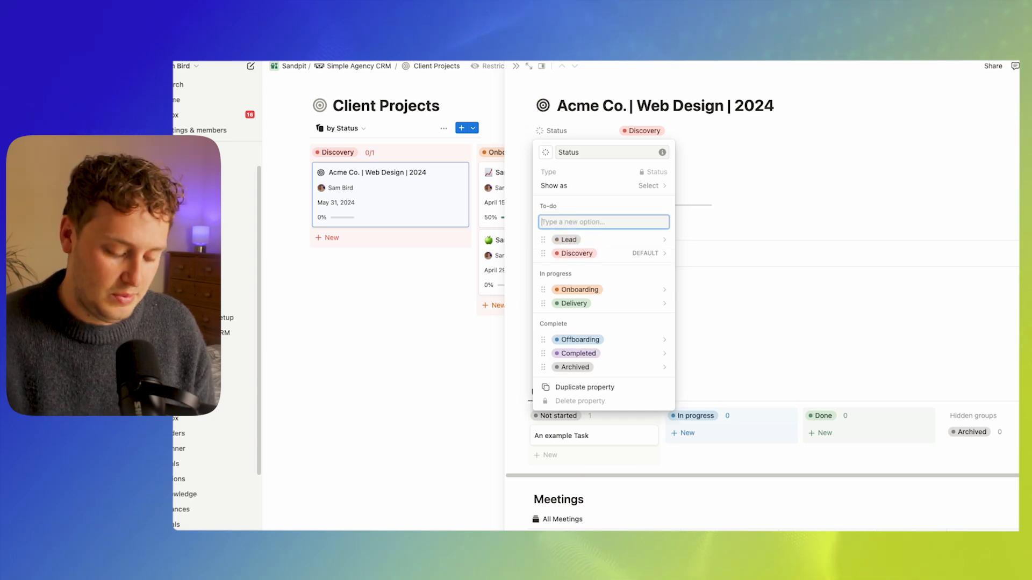
{"action": "type", "text": "Proposal"}
{"action": "key", "text": "Return"}
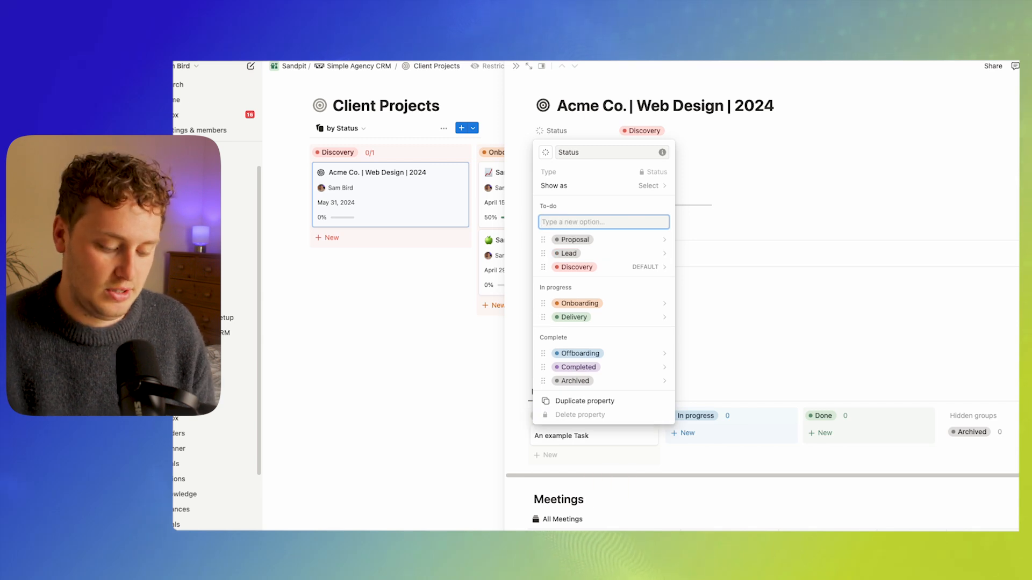
{"action": "type", "text": "Negot"}
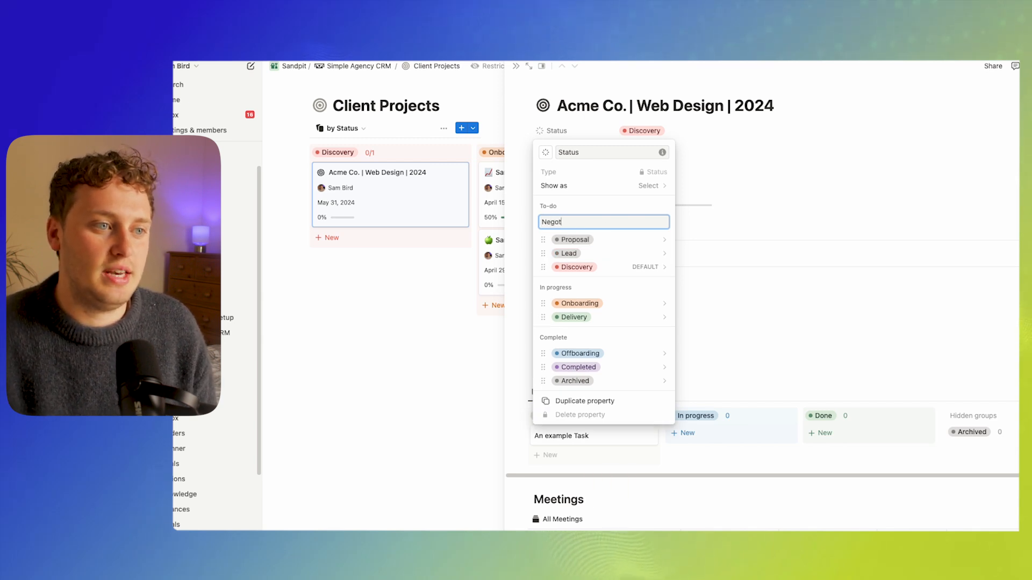
{"action": "type", "text": "ati"}
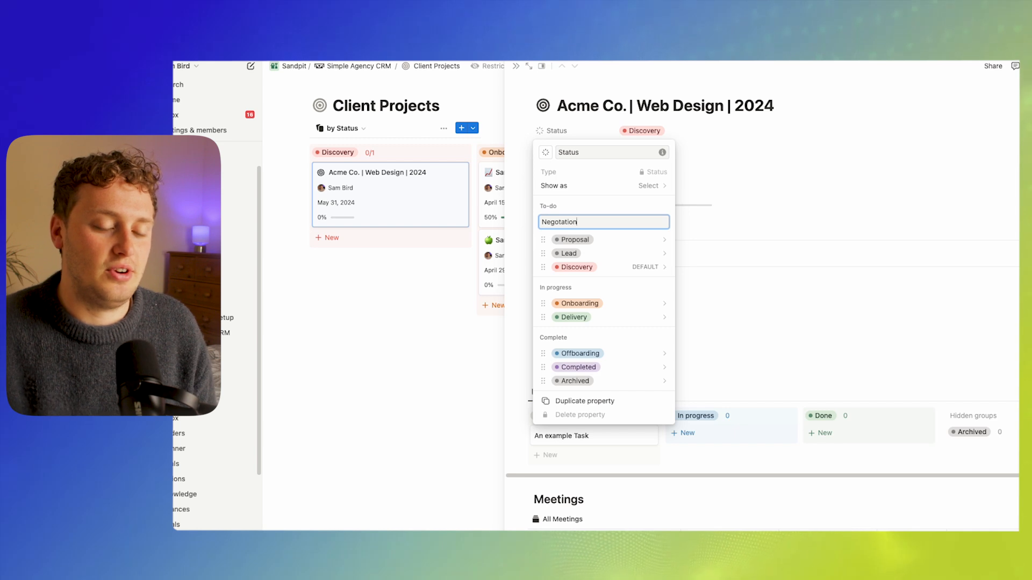
{"action": "type", "text": "on"}
{"action": "key", "text": "Return"}
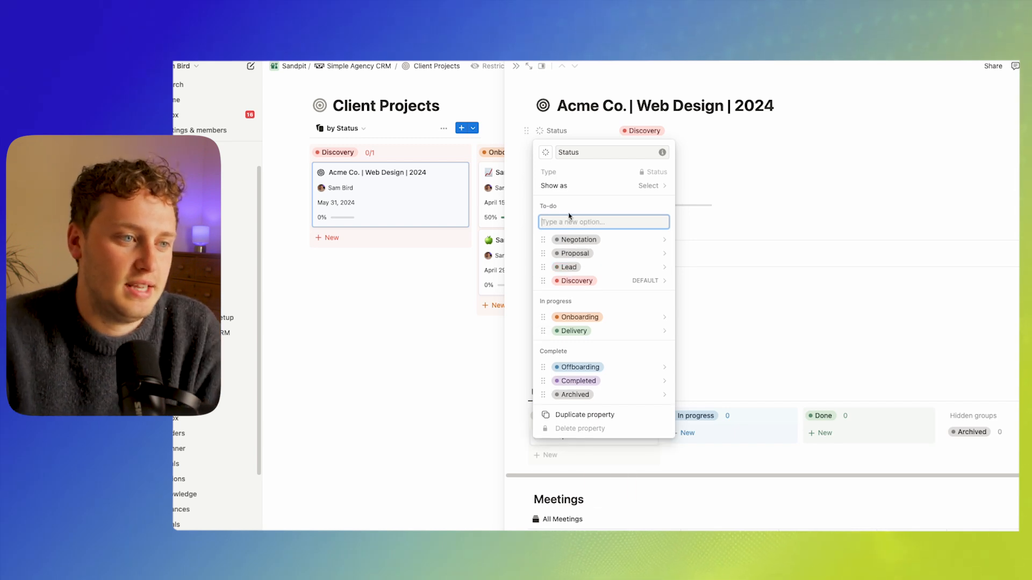
Reorder the To-do status options to Lead, Discovery, Proposal, Negotation, and close the project
{"action": "left_click_drag", "start_coordinate": [548, 254], "coordinate": [546, 279]}
{"action": "left_click_drag", "start_coordinate": [546, 239], "coordinate": [544, 281]}
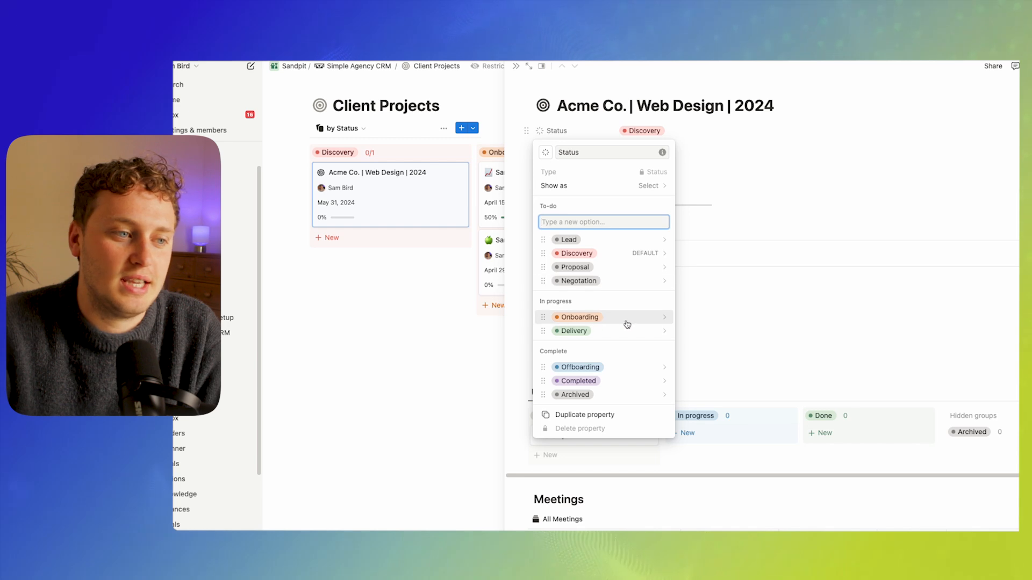
{"action": "left_click", "coordinate": [821, 293]}
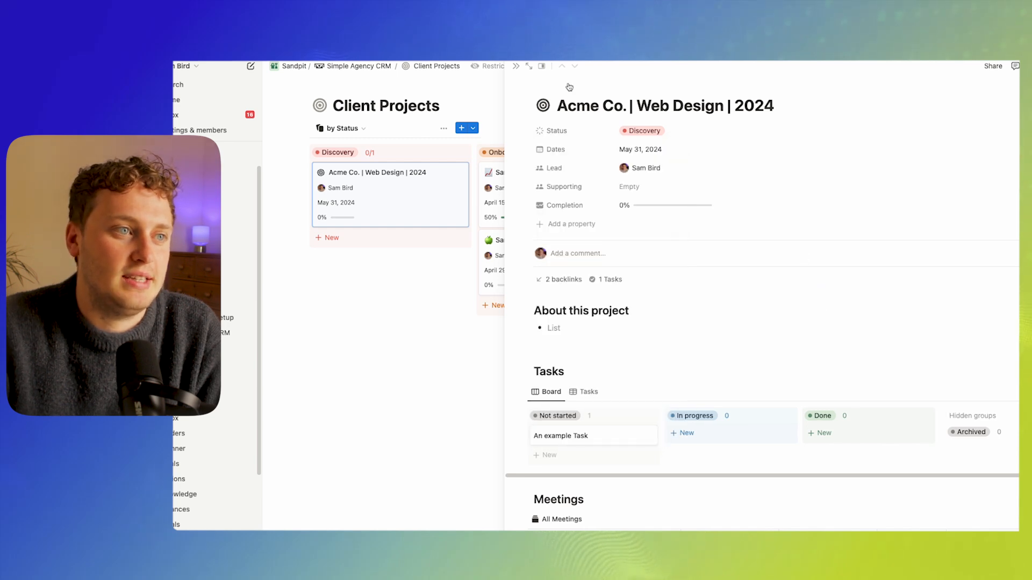
{"action": "left_click", "coordinate": [516, 67]}
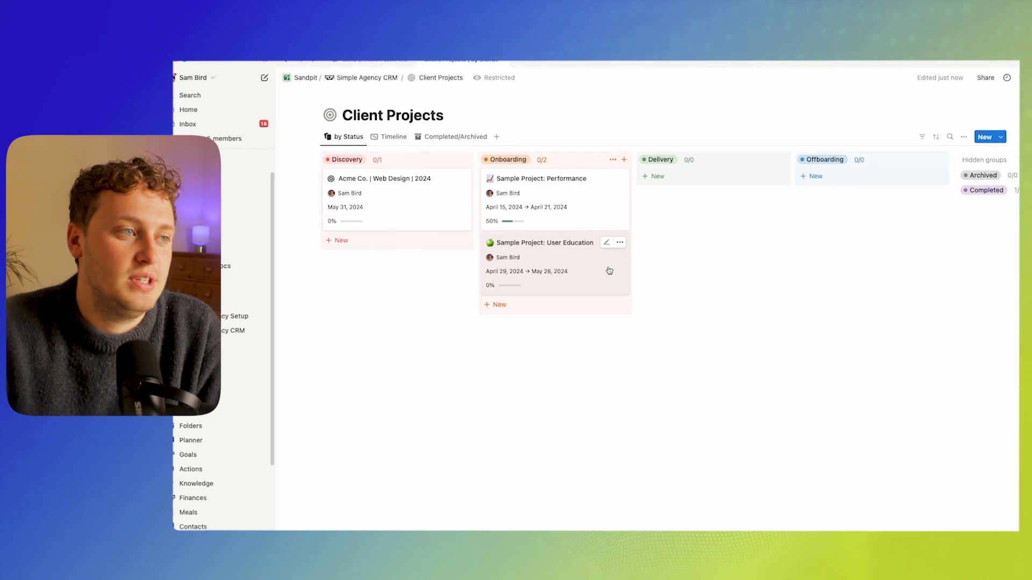
Open the Meetings database from the Simple Agency CRM page and rename it Comms
{"action": "left_click", "coordinate": [373, 80]}
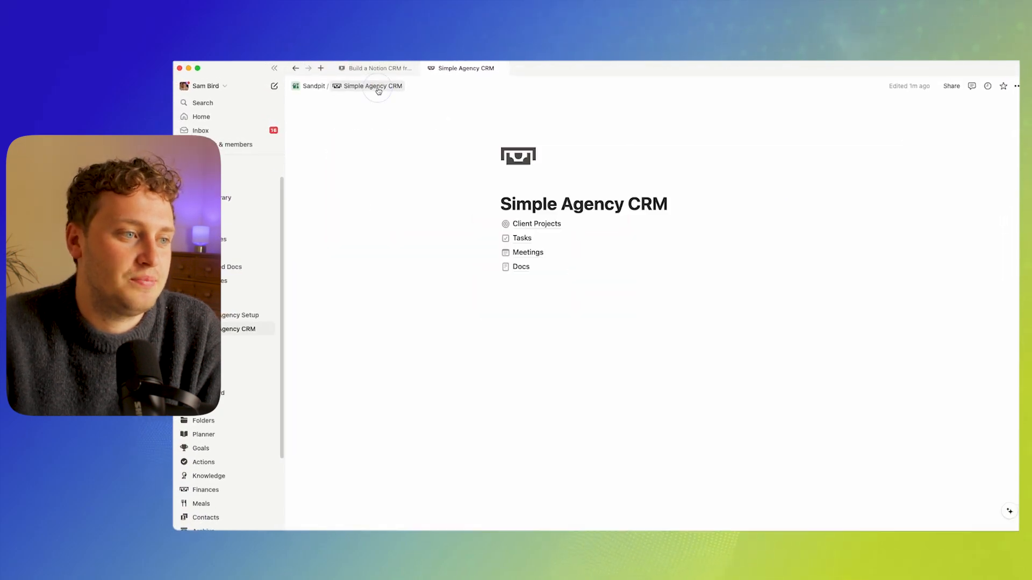
{"action": "left_click", "coordinate": [534, 254]}
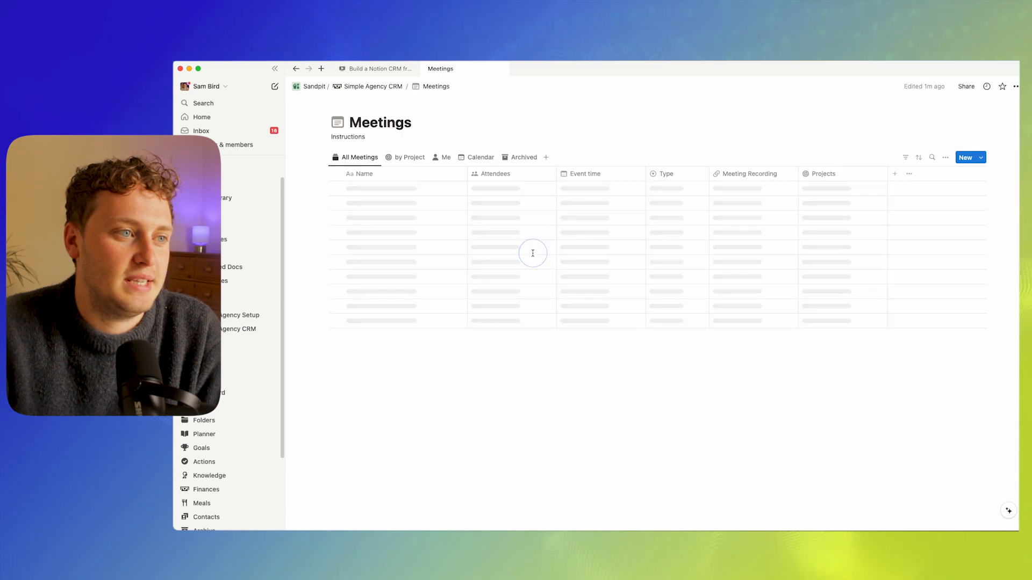
{"action": "double_click", "coordinate": [382, 124]}
{"action": "type", "text": "Comm"}
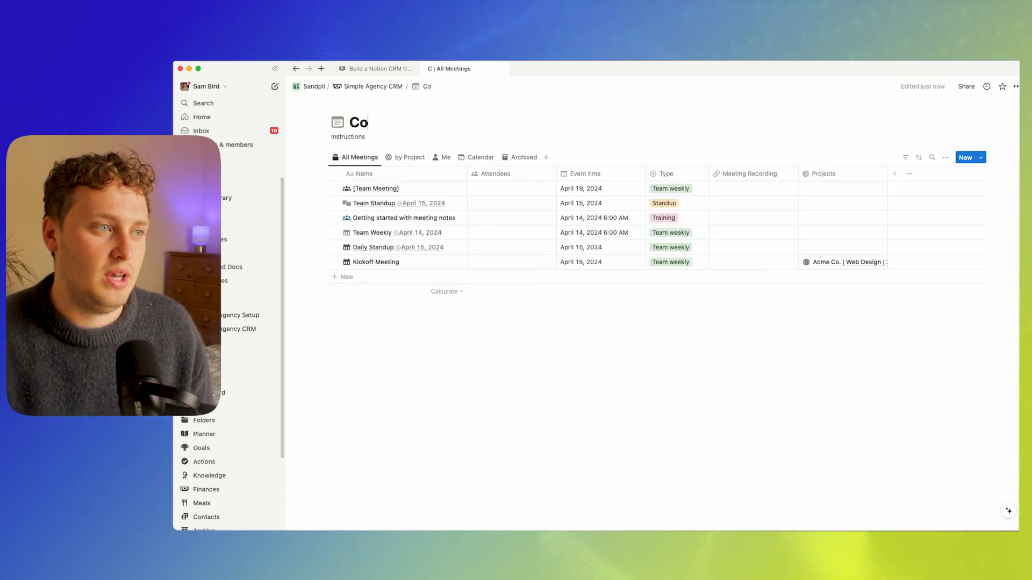
{"action": "type", "text": "s"}
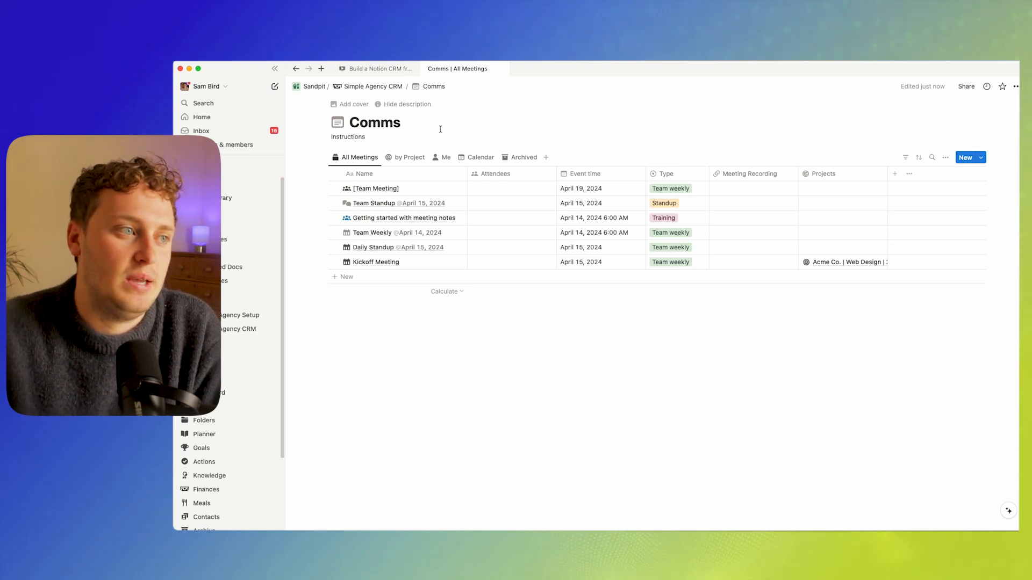
Add the options Calls and Emials to the Type property of the Comms database
{"action": "left_click", "coordinate": [976, 153]}
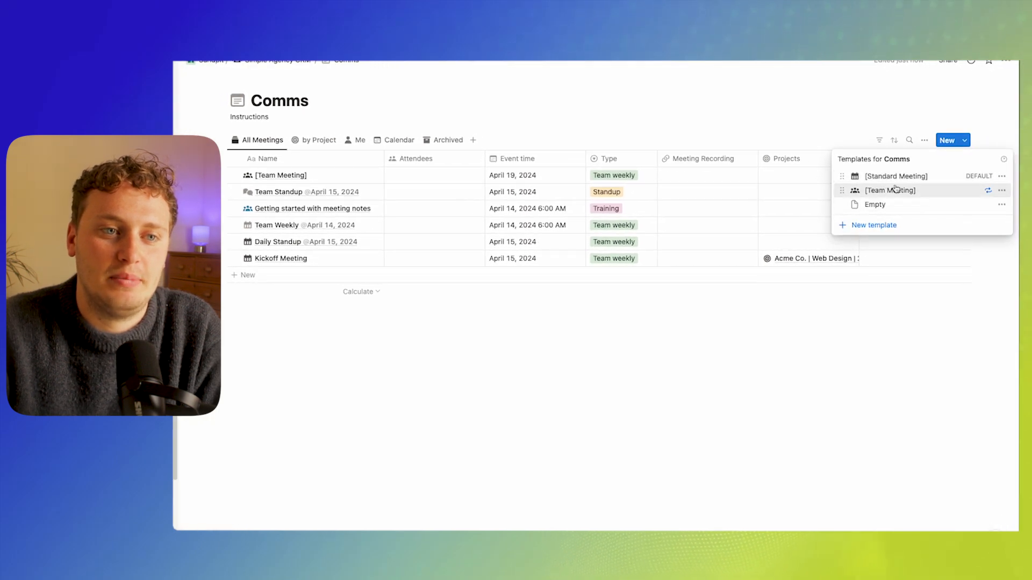
{"action": "left_click", "coordinate": [660, 131]}
{"action": "left_click", "coordinate": [612, 159]}
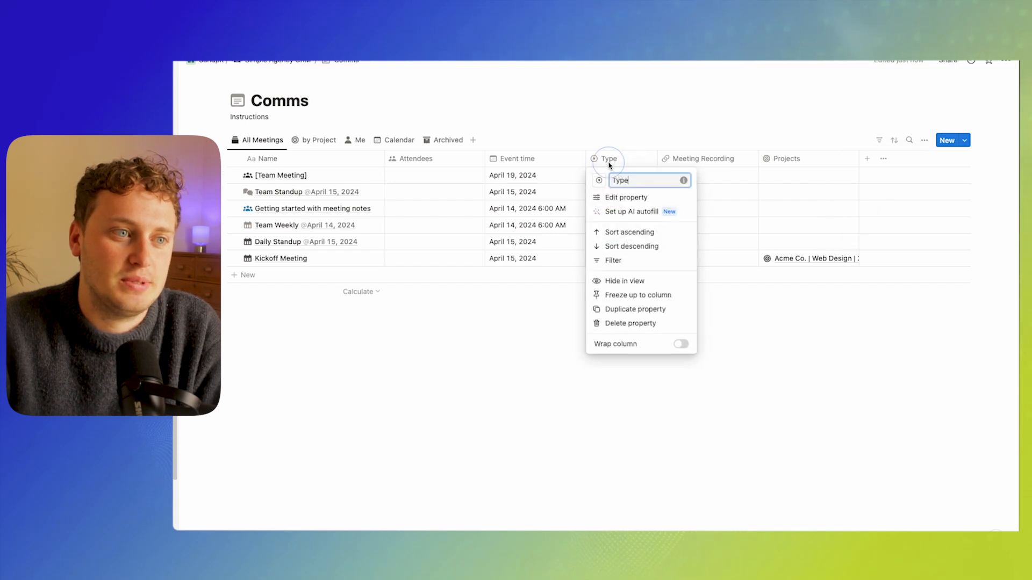
{"action": "left_click", "coordinate": [622, 199]}
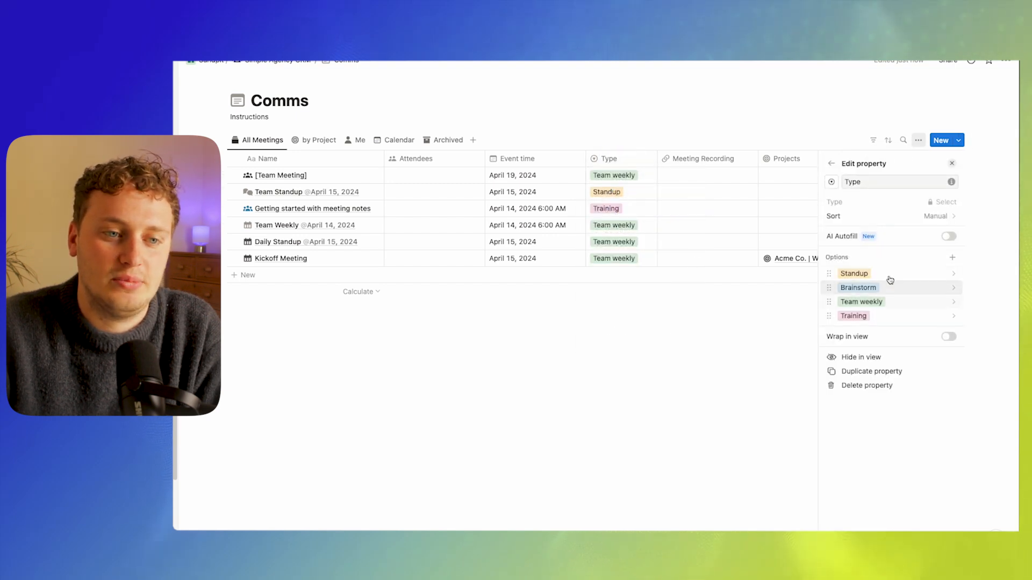
{"action": "left_click", "coordinate": [952, 258]}
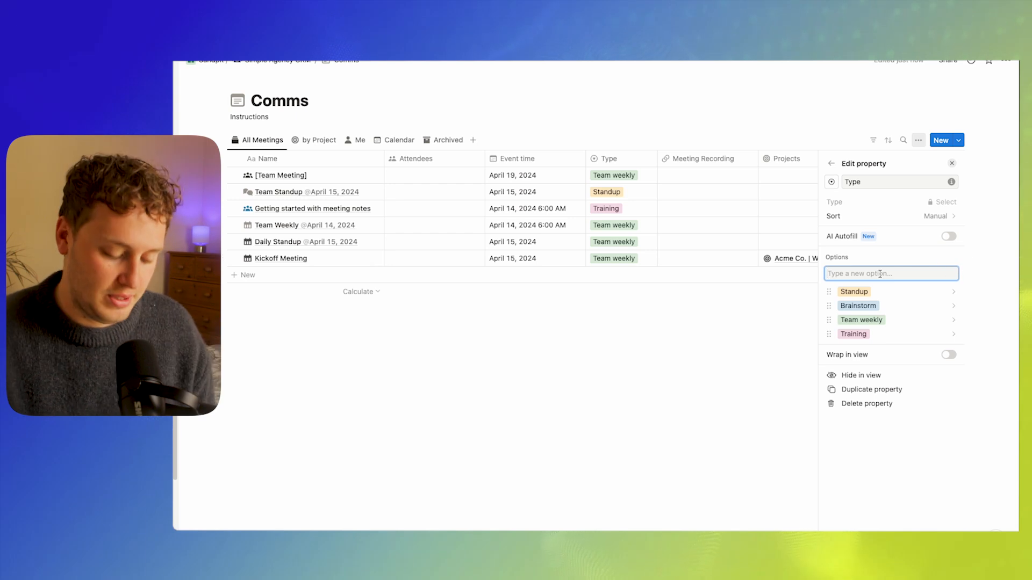
{"action": "type", "text": "Calls"}
{"action": "key", "text": "Return"}
{"action": "type", "text": "Emials"}
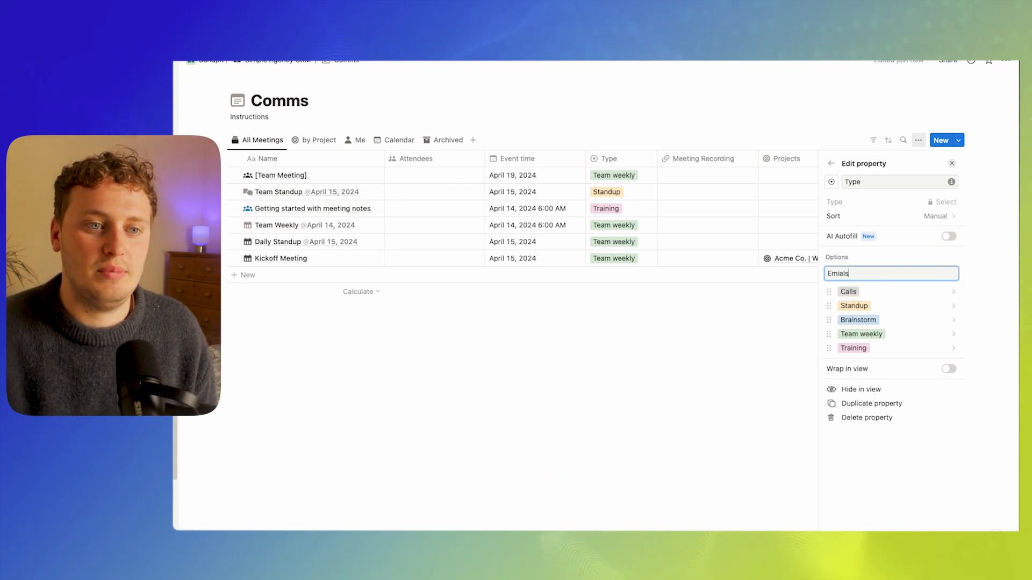
{"action": "key", "text": "Return"}
{"action": "key", "text": "Escape"}
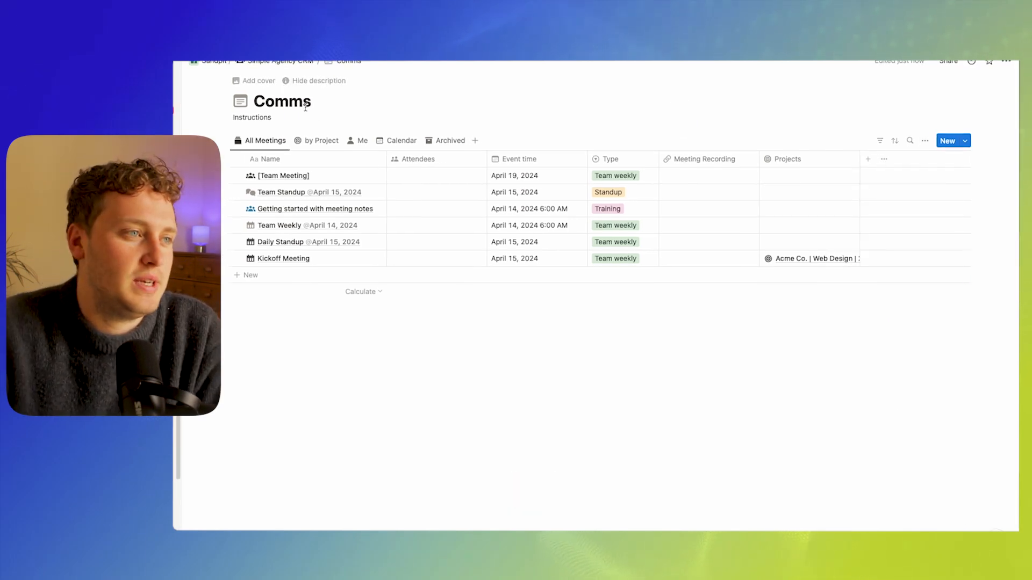
Create a subpage named Contacts in Simple Agency CRM, below Docs, and make it a new blank table database
{"action": "left_click", "coordinate": [301, 65]}
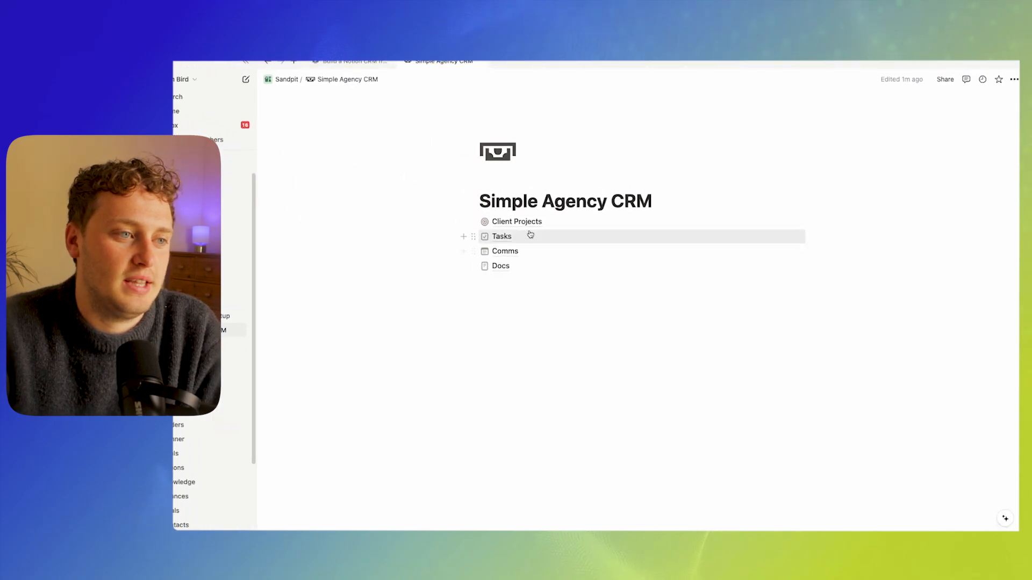
{"action": "mouse_move", "coordinate": [581, 225]}
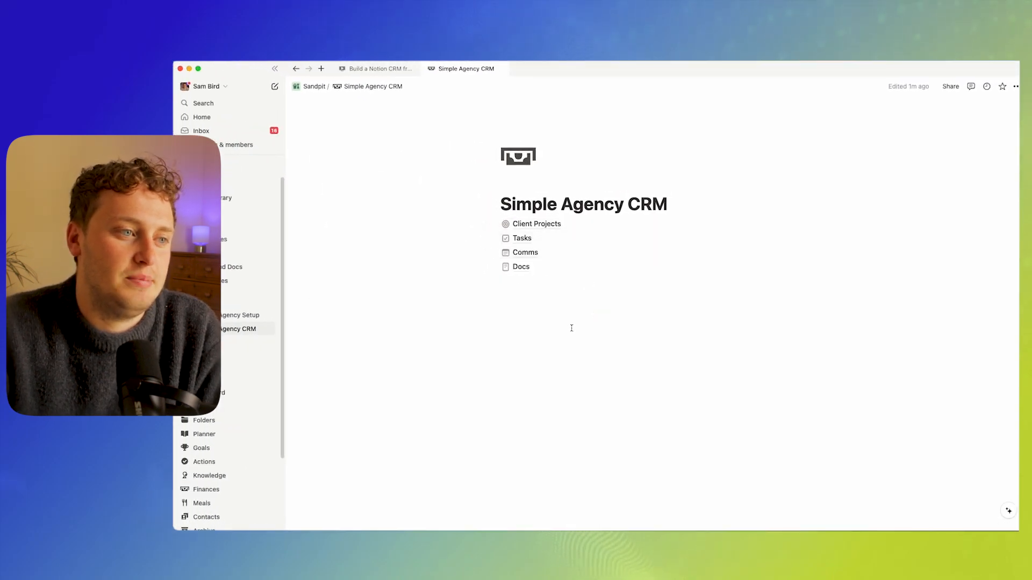
{"action": "left_click", "coordinate": [504, 279]}
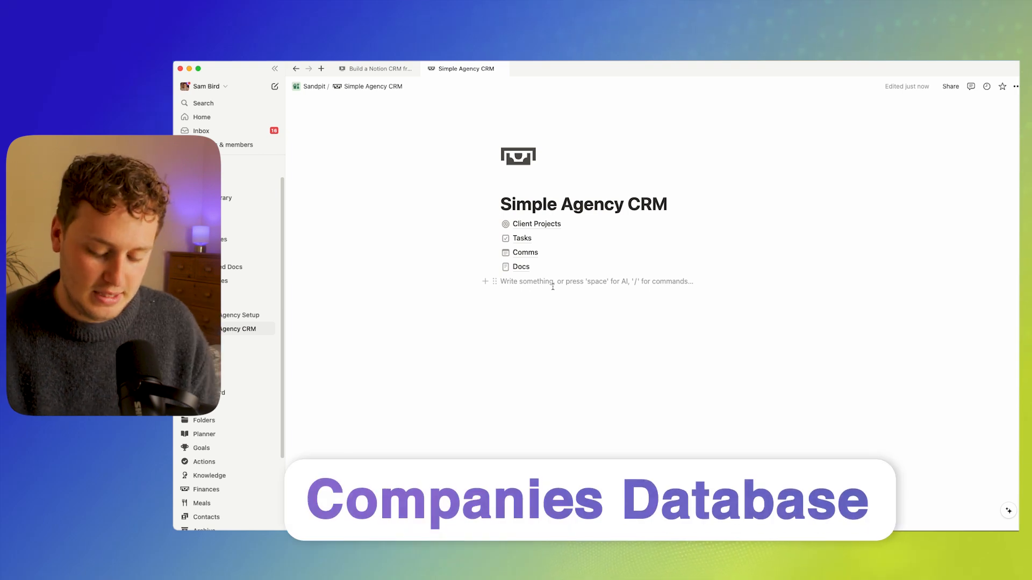
{"action": "type", "text": "/page"}
{"action": "key", "text": "Return"}
{"action": "type", "text": "Contac"}
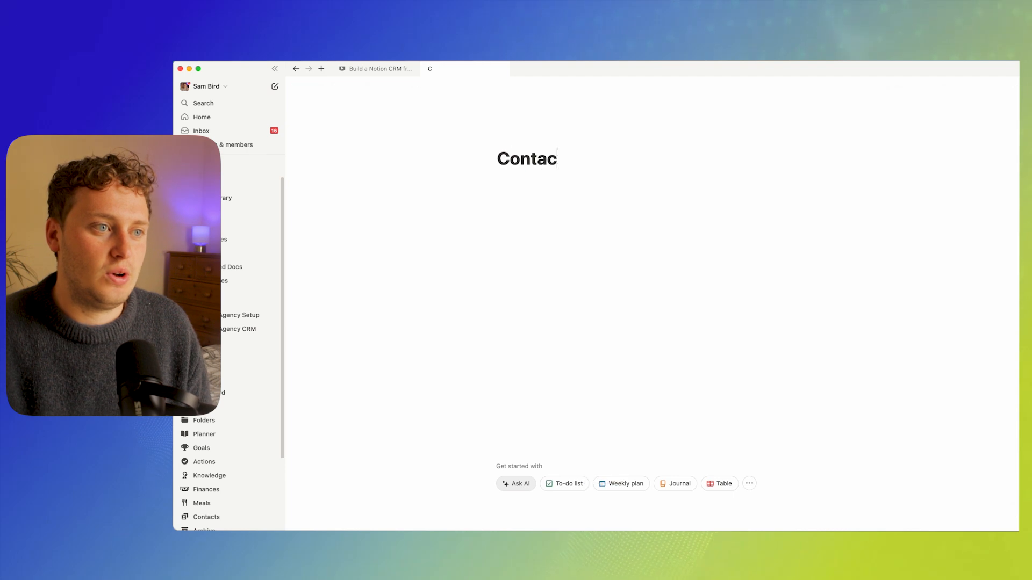
{"action": "type", "text": "ts"}
{"action": "left_click", "coordinate": [720, 484]}
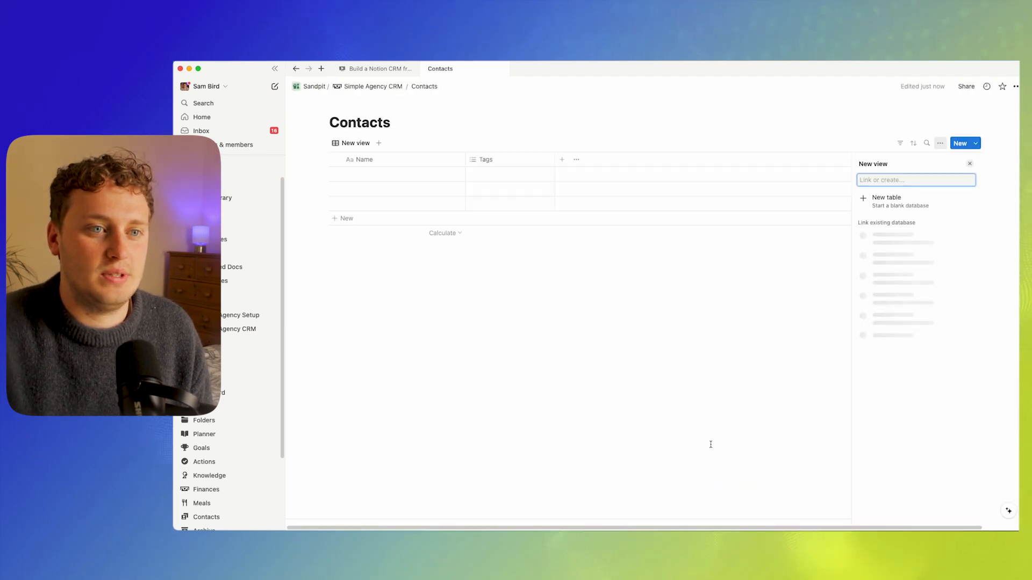
{"action": "left_click", "coordinate": [884, 200]}
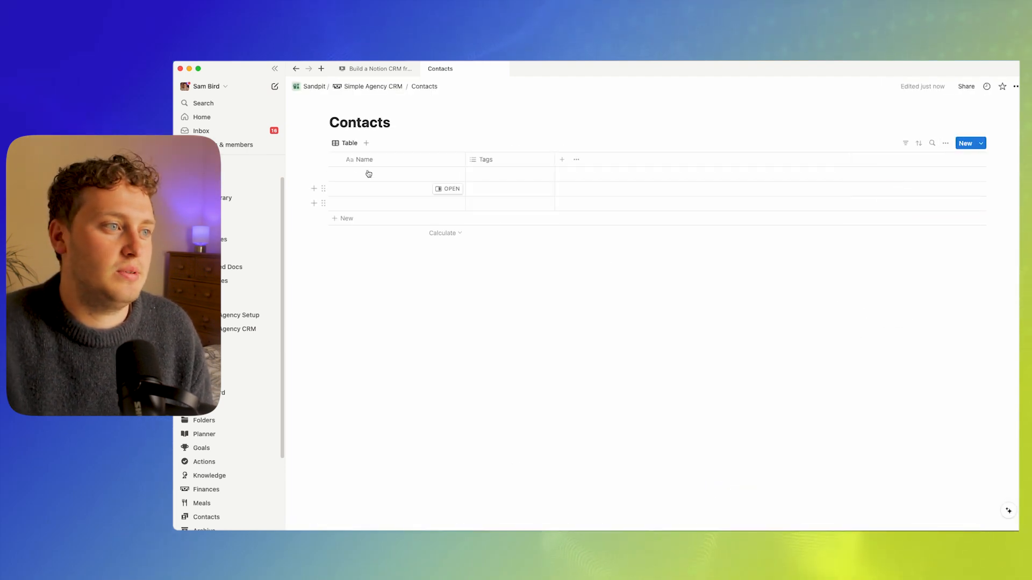
Delete the blank rows and the Tags property from the Contacts database
{"action": "left_click", "coordinate": [340, 162]}
{"action": "left_click", "coordinate": [403, 140]}
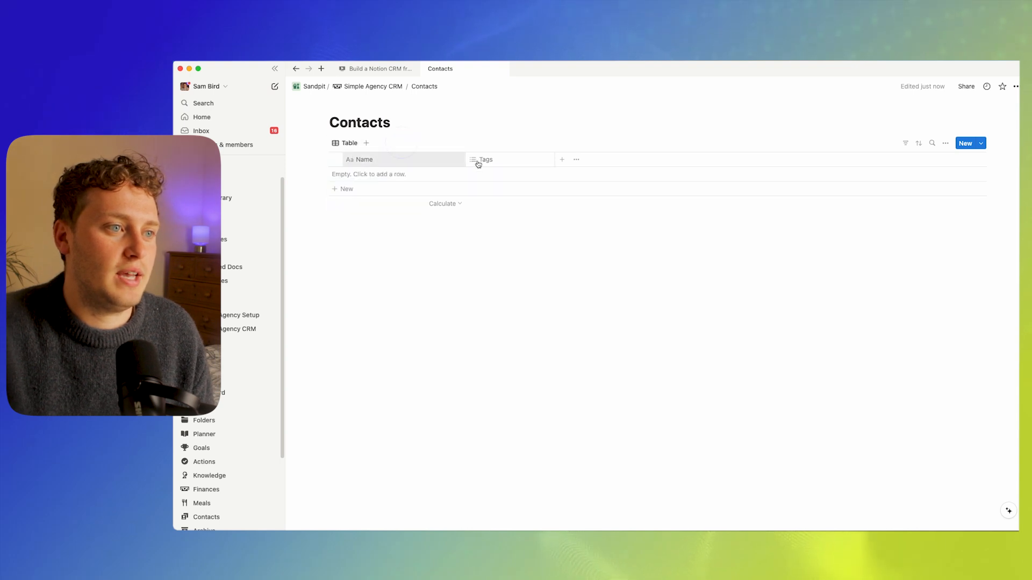
{"action": "left_click", "coordinate": [479, 161]}
{"action": "left_click", "coordinate": [505, 305]}
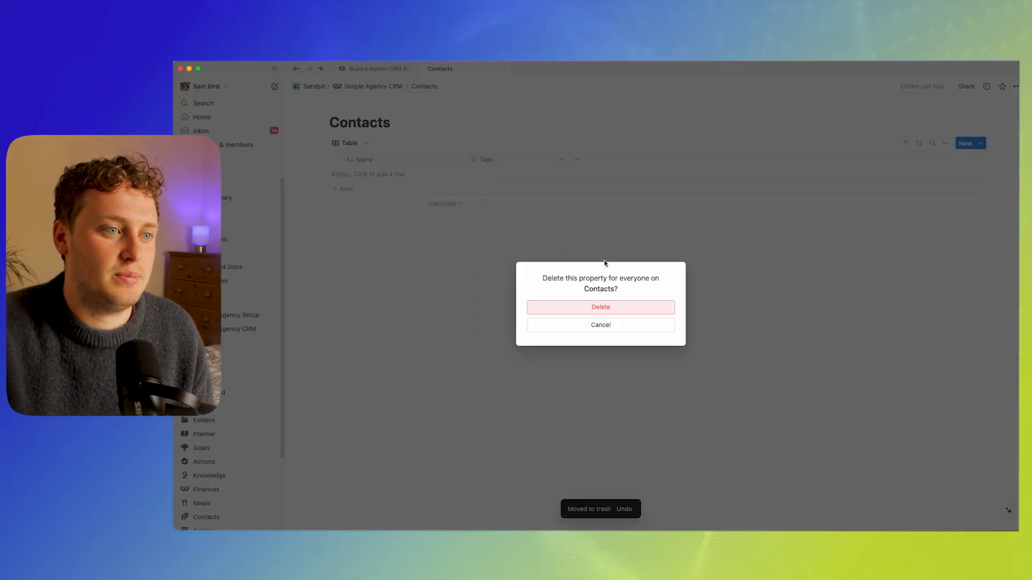
{"action": "left_click", "coordinate": [601, 316]}
Give the Contacts database the single-person silhouette icon
{"action": "left_click", "coordinate": [344, 104]}
{"action": "left_click", "coordinate": [330, 128]}
{"action": "left_click", "coordinate": [294, 142]}
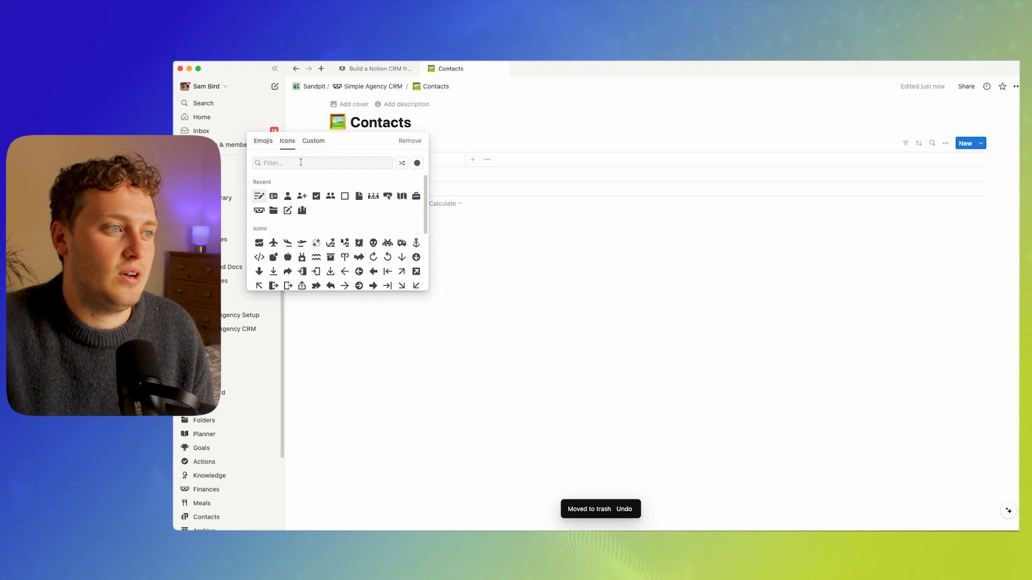
{"action": "left_click", "coordinate": [289, 198]}
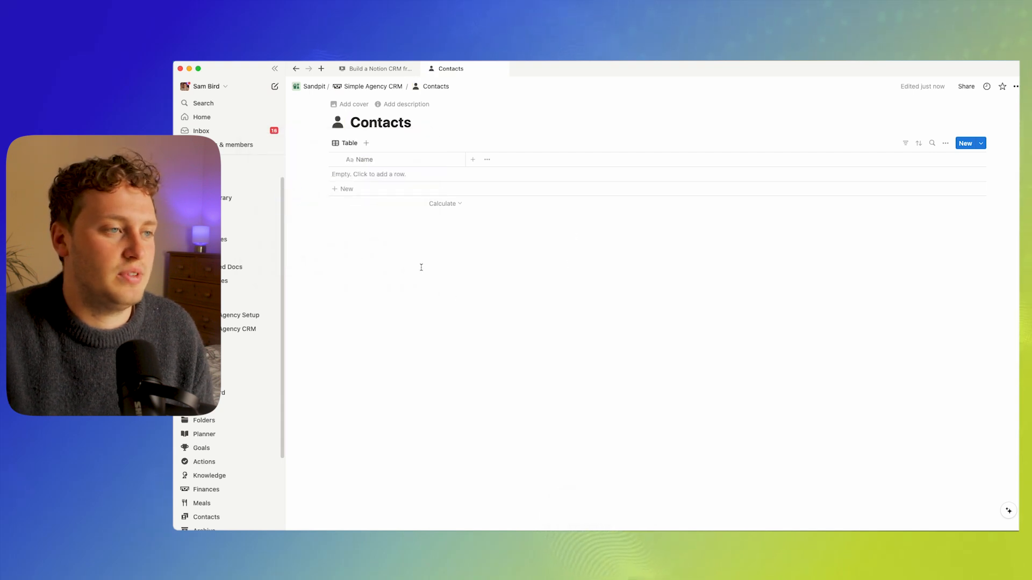
Create a subpage named Companies in Simple Agency CRM, below Contacts, and make it a new blank table database
{"action": "left_click", "coordinate": [373, 86]}
{"action": "left_click", "coordinate": [516, 296]}
{"action": "type", "text": "/"}
{"action": "key", "text": "Down"}
{"action": "key", "text": "Return"}
{"action": "type", "text": "Comapni"}
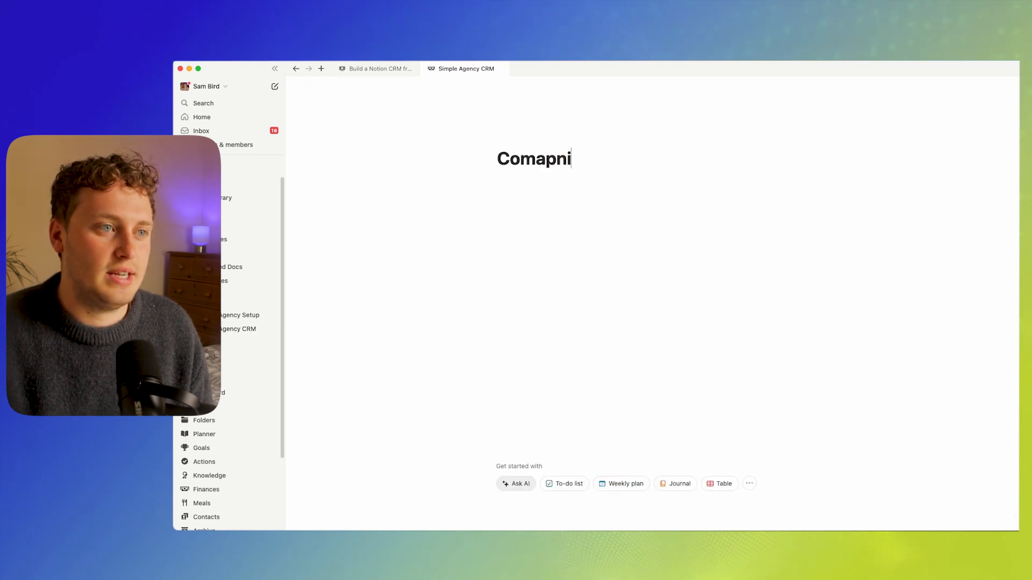
{"action": "key", "text": "BackSpace"}
{"action": "key", "text": "BackSpace"}
{"action": "key", "text": "BackSpace"}
{"action": "key", "text": "BackSpace"}
{"action": "type", "text": "panies"}
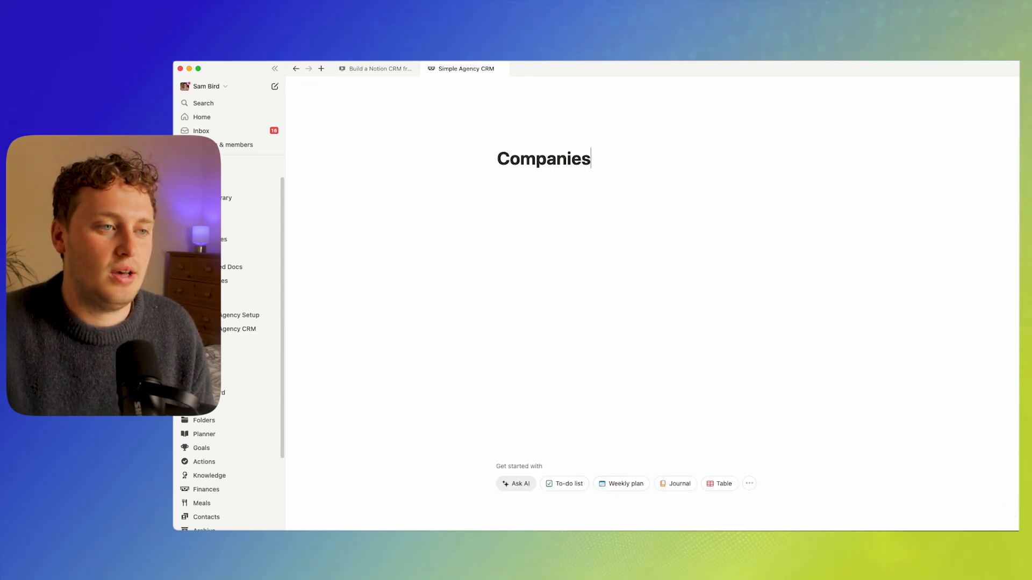
{"action": "left_click", "coordinate": [722, 484]}
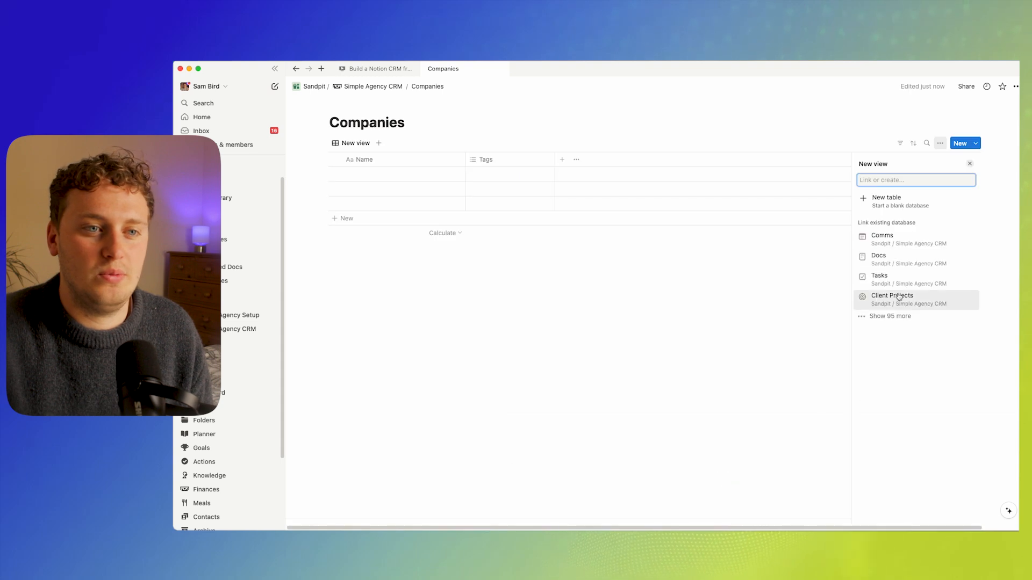
{"action": "left_click", "coordinate": [887, 200]}
Delete the Tags property and the blank rows from the Companies database
{"action": "left_click", "coordinate": [507, 157]}
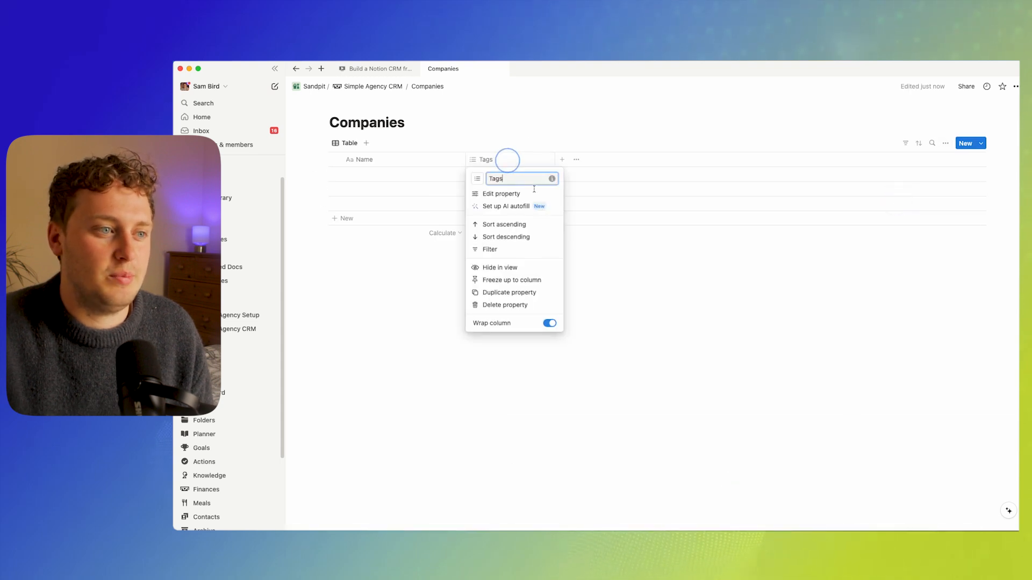
{"action": "left_click", "coordinate": [510, 301]}
{"action": "left_click", "coordinate": [563, 307]}
{"action": "left_click", "coordinate": [334, 160]}
{"action": "left_click", "coordinate": [374, 143]}
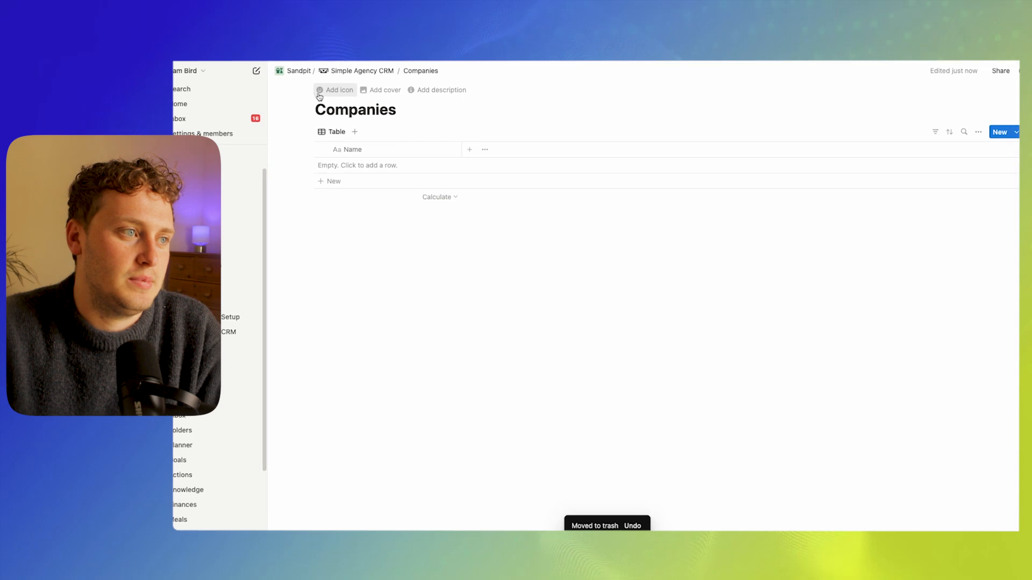
Give the Companies database the city buildings icon
{"action": "left_click", "coordinate": [319, 95]}
{"action": "left_click", "coordinate": [269, 128]}
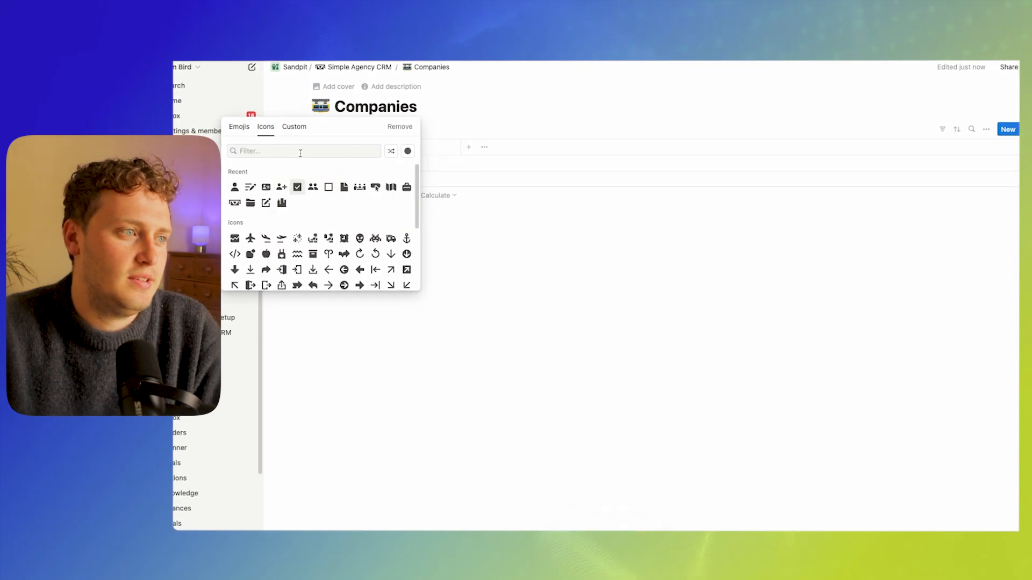
{"action": "left_click", "coordinate": [281, 202]}
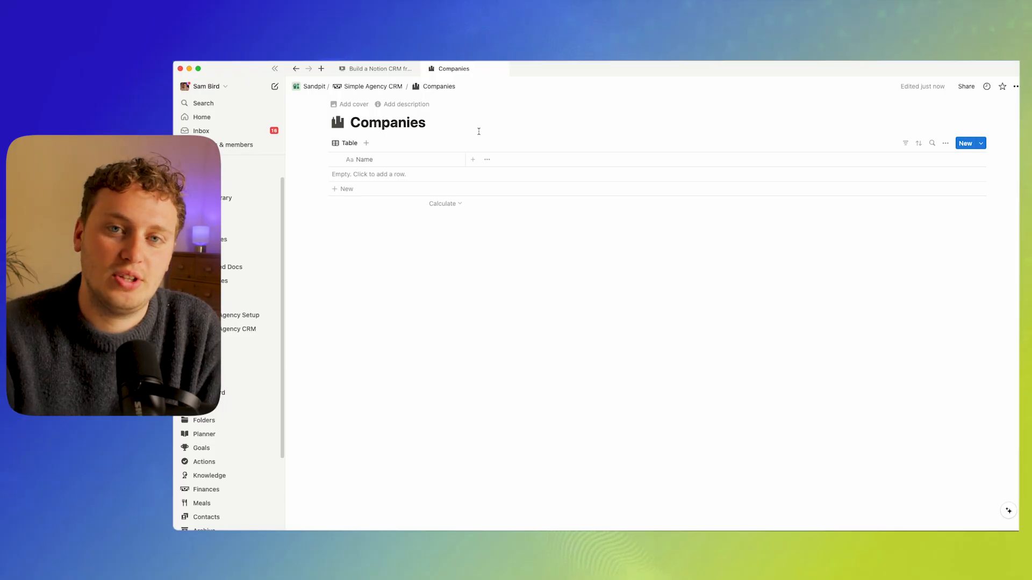
Add a URL property named Website to the Companies database
{"action": "left_click", "coordinate": [473, 160]}
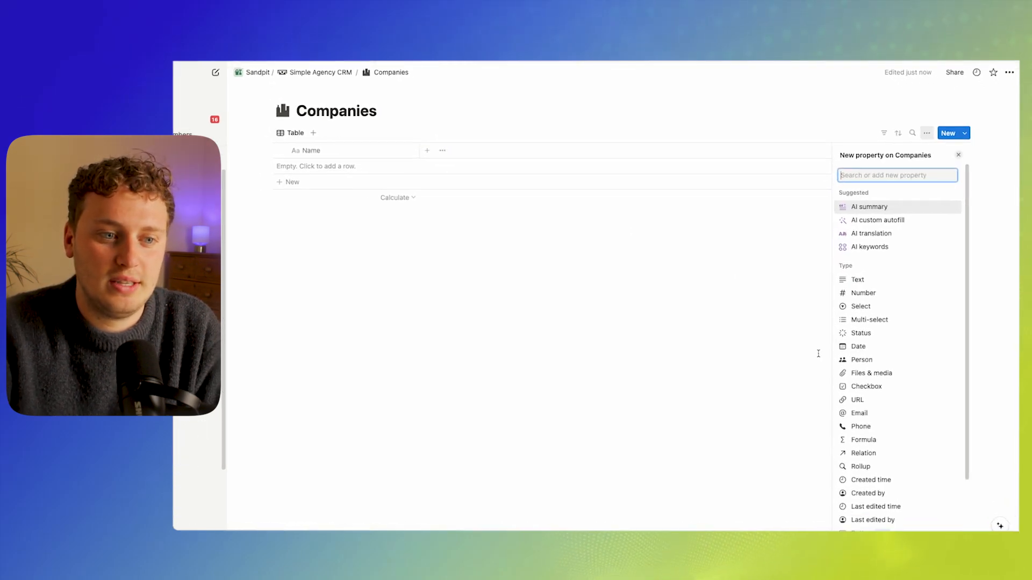
{"action": "left_click", "coordinate": [857, 400]}
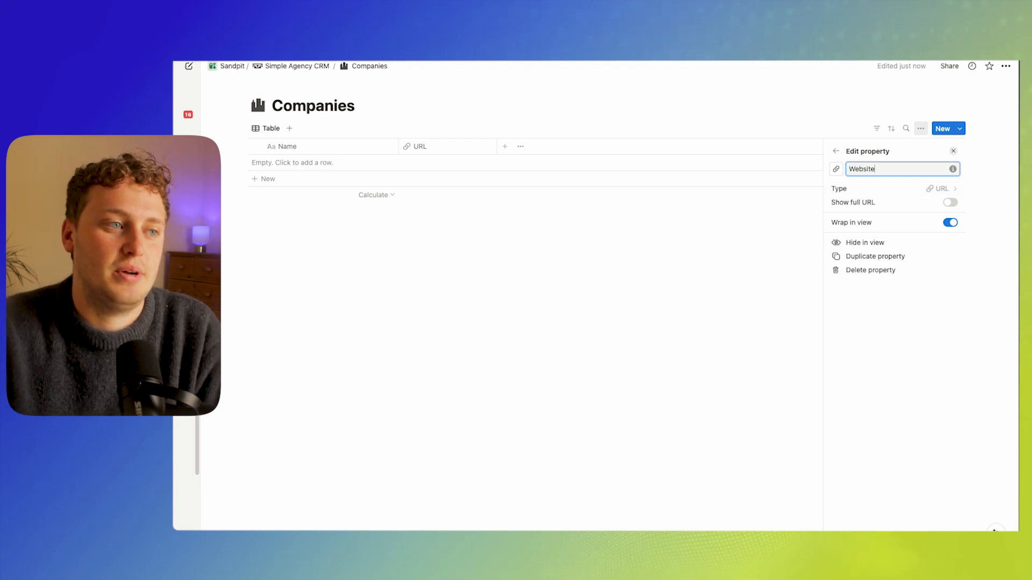
{"action": "left_click", "coordinate": [518, 101]}
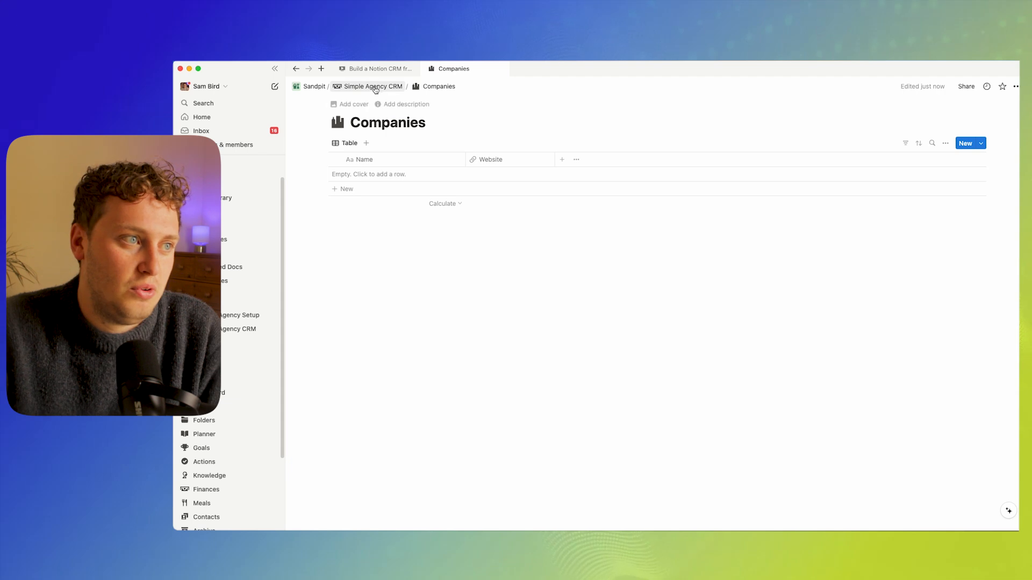
Open the Contacts database from the Simple Agency CRM page and add an Email property to it
{"action": "left_click", "coordinate": [375, 87]}
{"action": "left_click", "coordinate": [554, 278]}
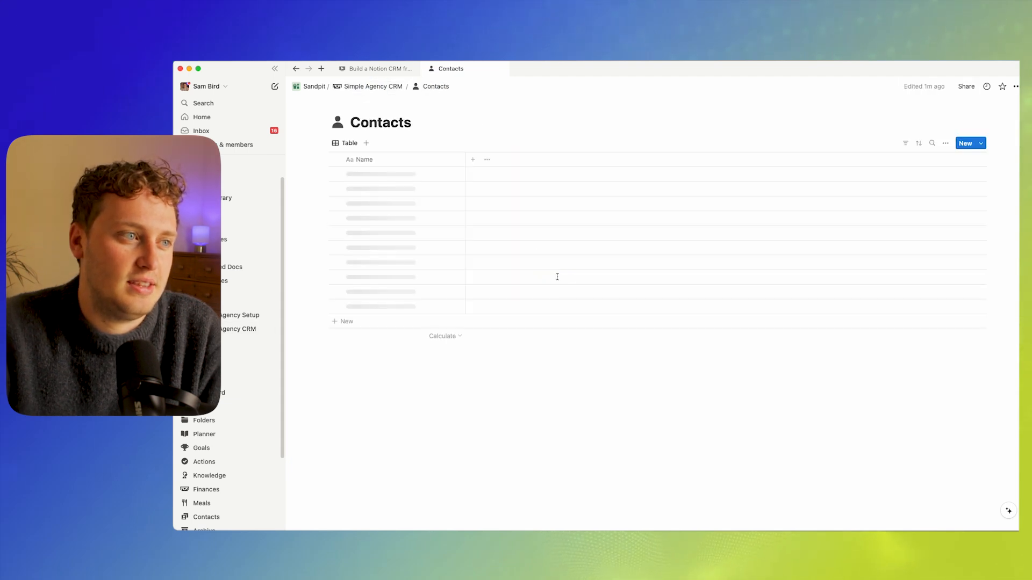
{"action": "left_click", "coordinate": [472, 159]}
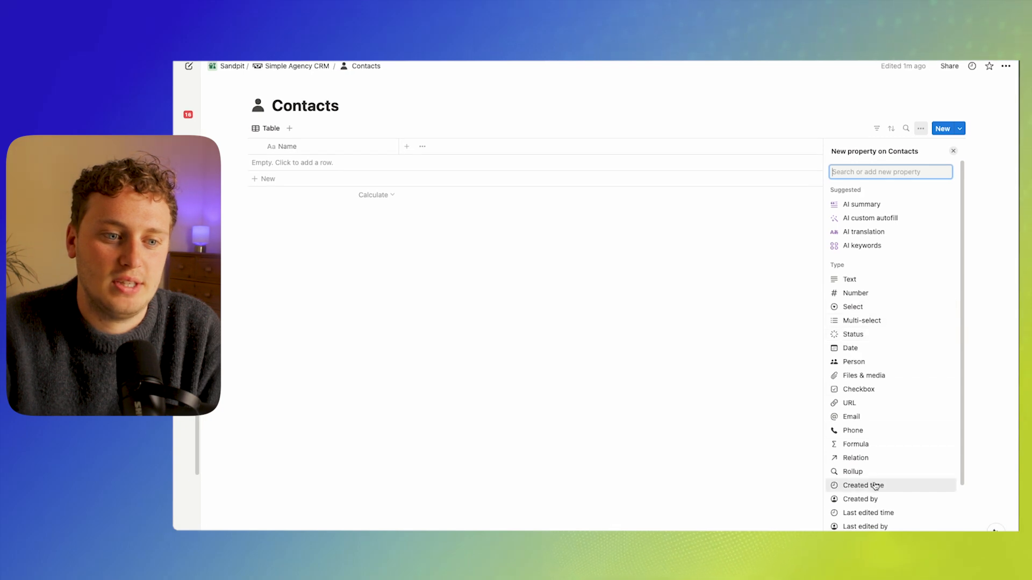
{"action": "scroll", "coordinate": [876, 484], "scroll_direction": "down", "scroll_amount": 3}
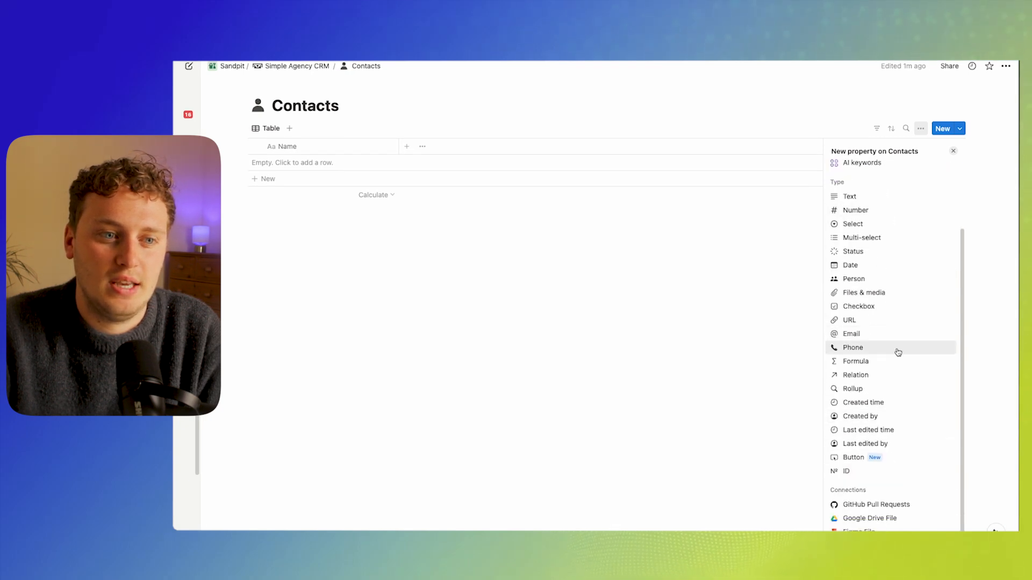
{"action": "left_click", "coordinate": [895, 334]}
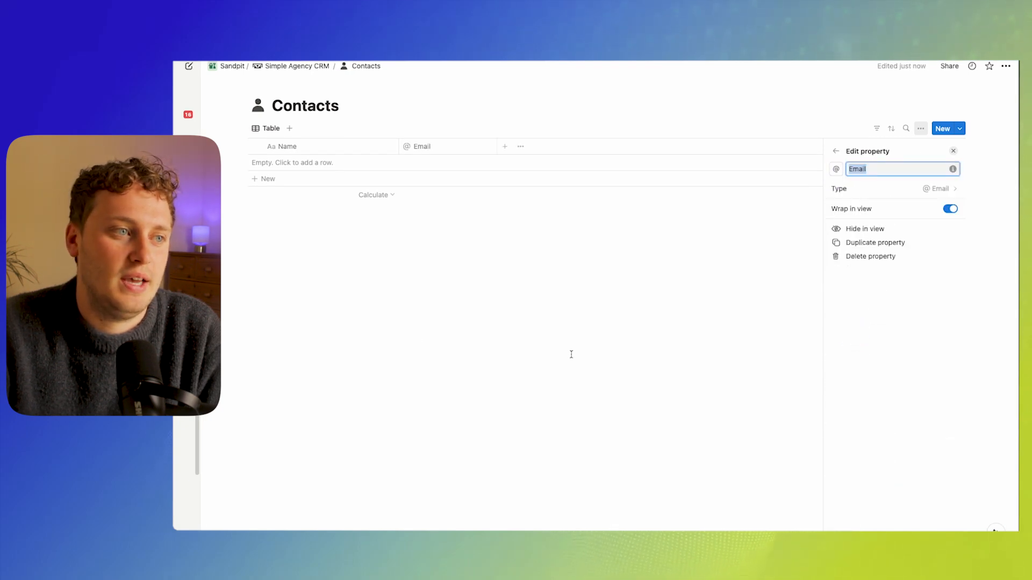
{"action": "left_click", "coordinate": [464, 298]}
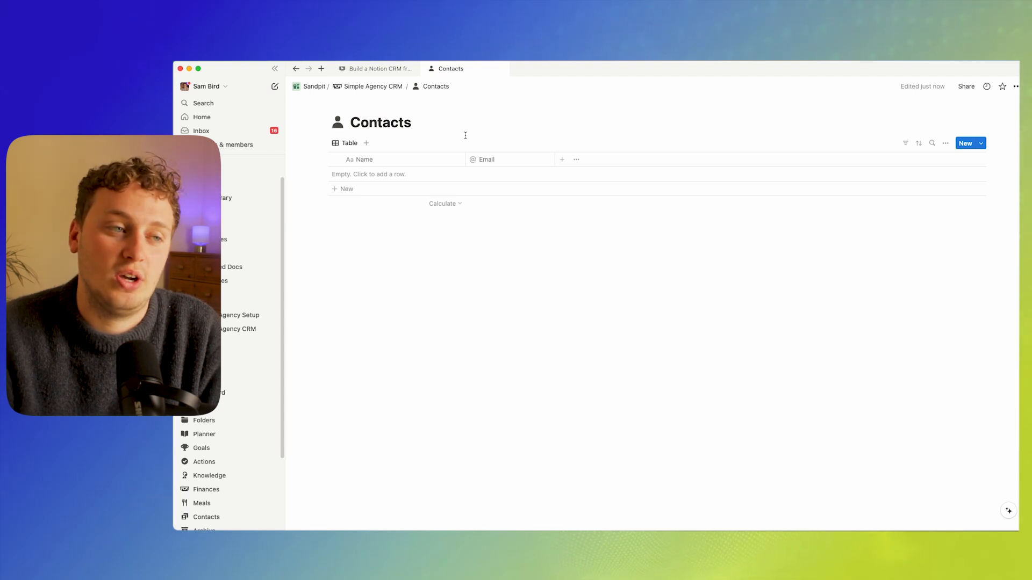
Add a one-way relation from Contacts to the Companies database located in Simple Agency CRM
{"action": "left_click", "coordinate": [562, 159]}
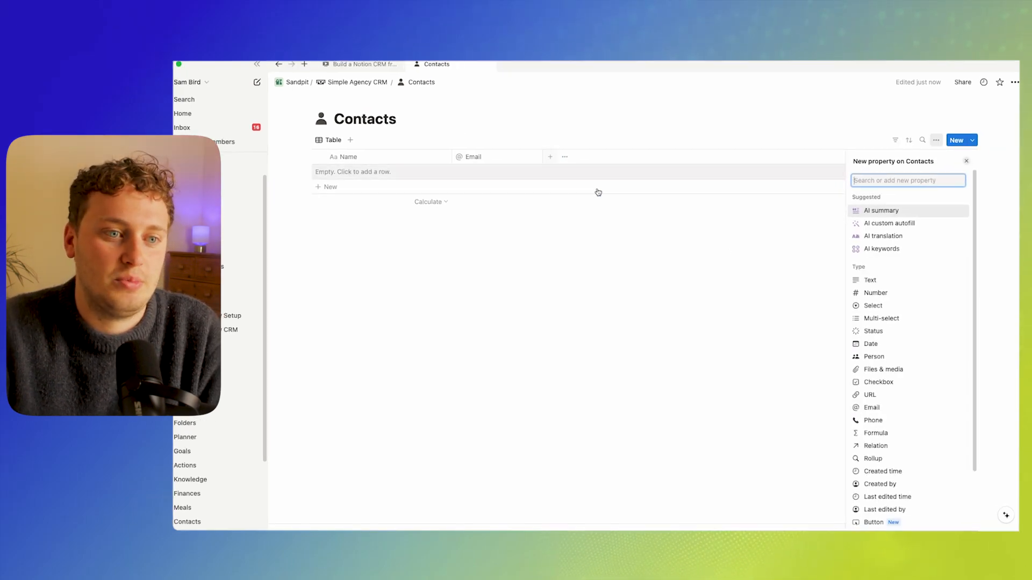
{"action": "left_click", "coordinate": [874, 445]}
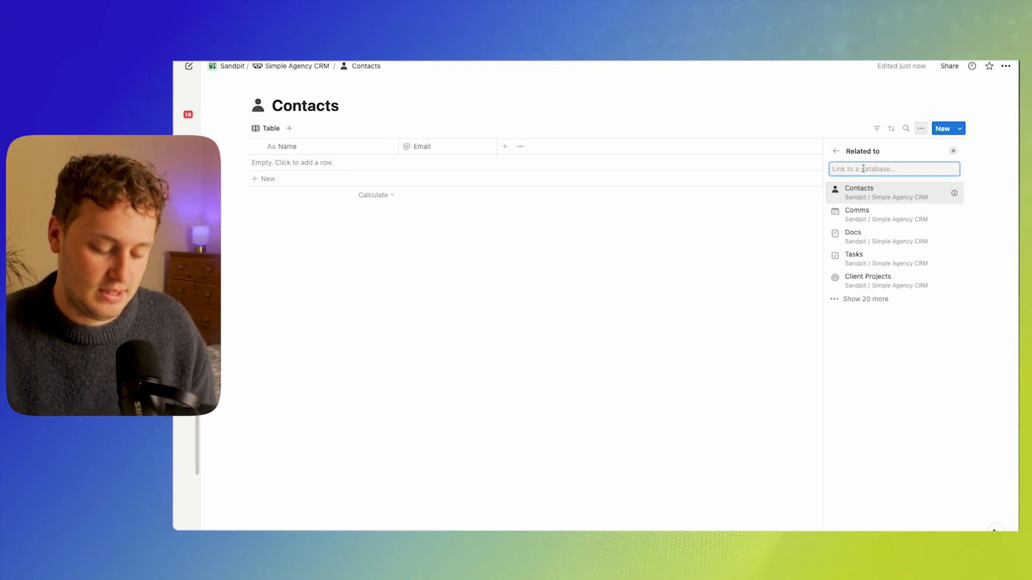
{"action": "type", "text": "companies"}
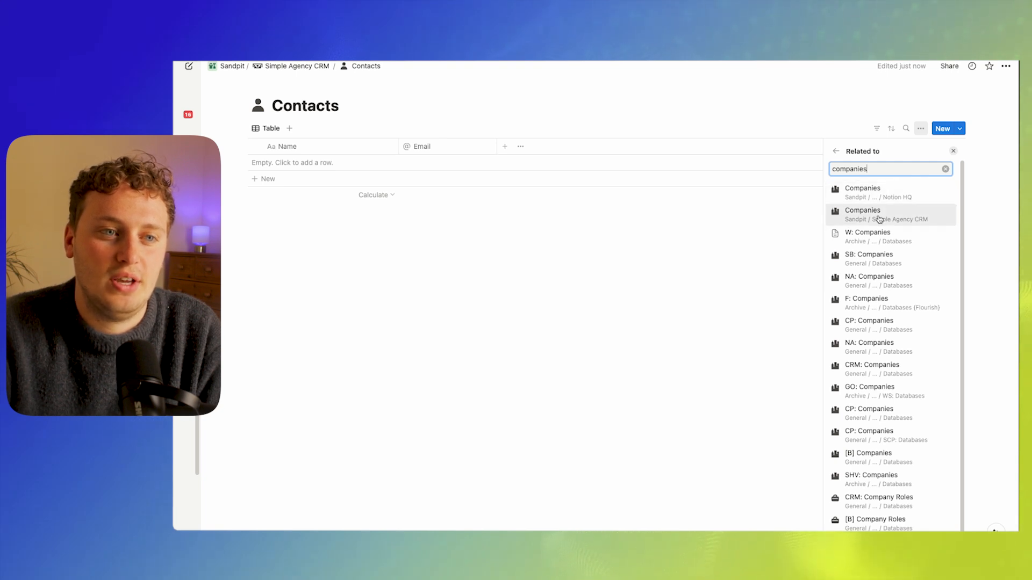
{"action": "left_click", "coordinate": [878, 218]}
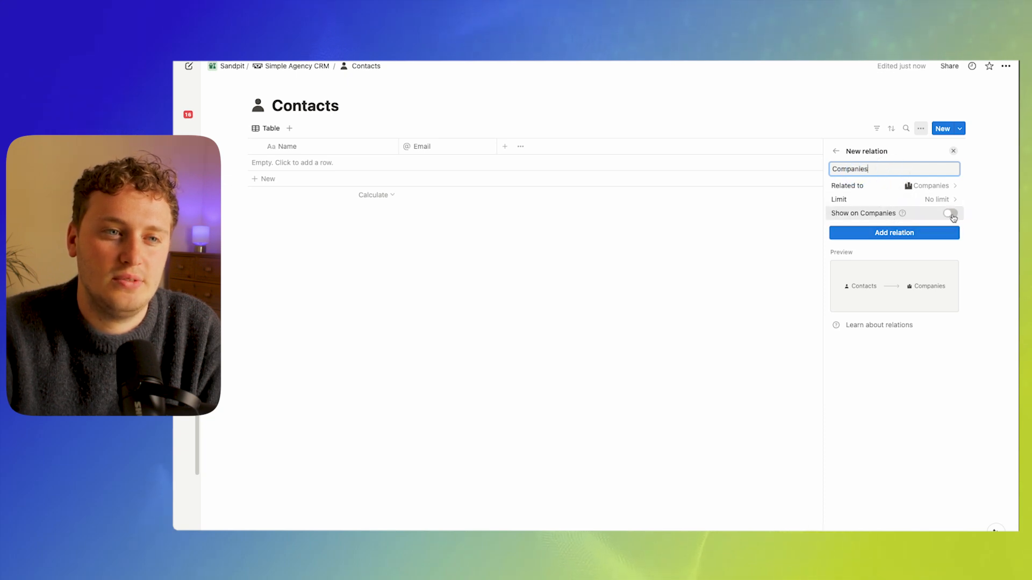
{"action": "left_click", "coordinate": [893, 235]}
{"action": "left_click", "coordinate": [592, 227]}
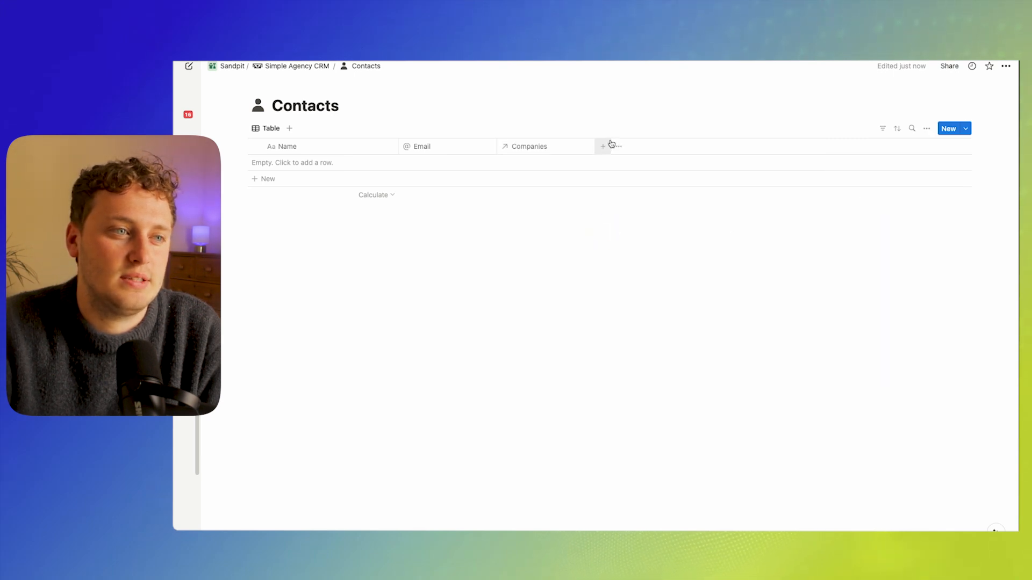
Add a relation from Contacts to Client Projects that is also shown on Client Projects
{"action": "left_click", "coordinate": [604, 151]}
{"action": "type", "text": "rel"}
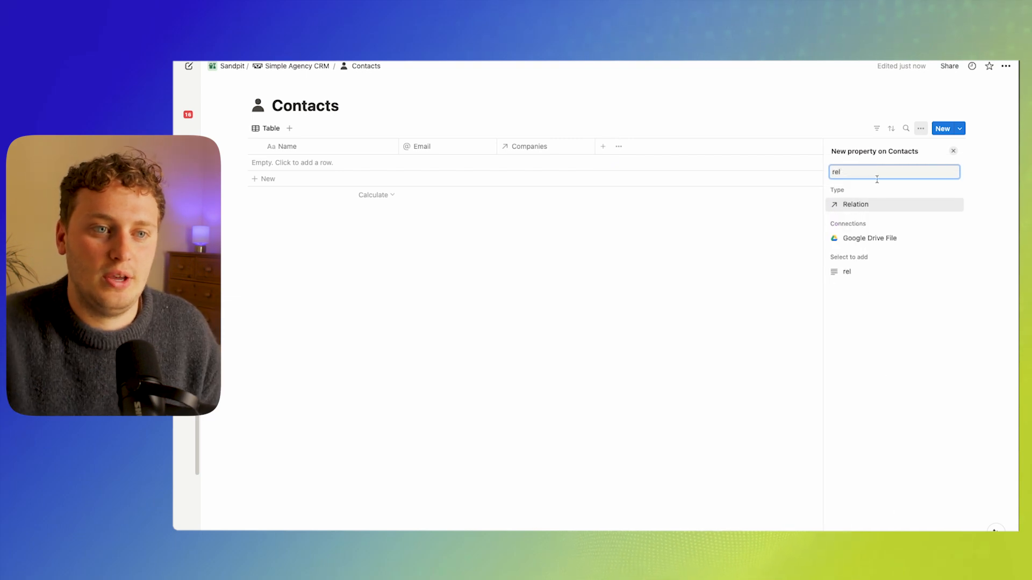
{"action": "left_click", "coordinate": [868, 210]}
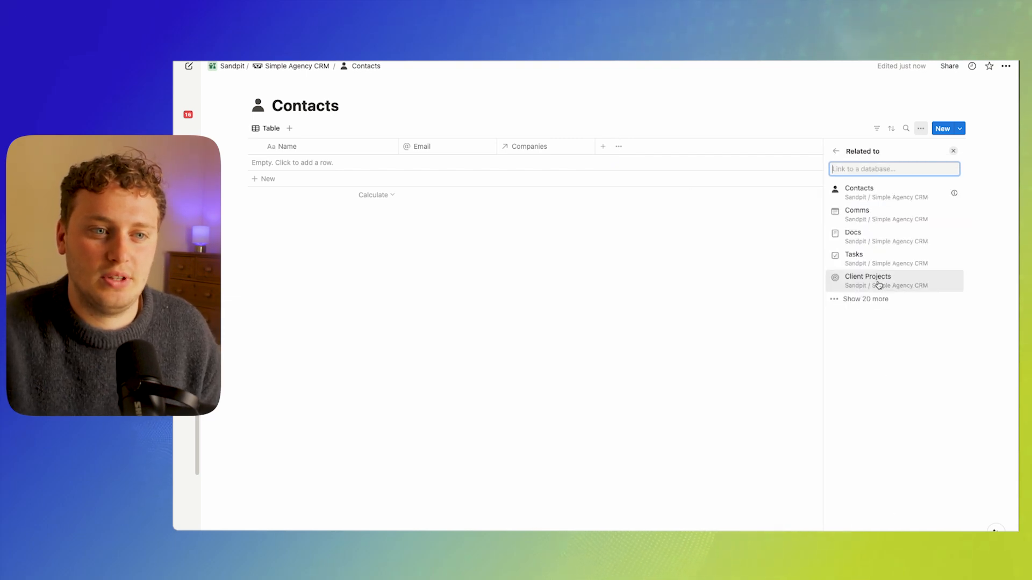
{"action": "left_click", "coordinate": [878, 281]}
{"action": "left_click", "coordinate": [950, 214]}
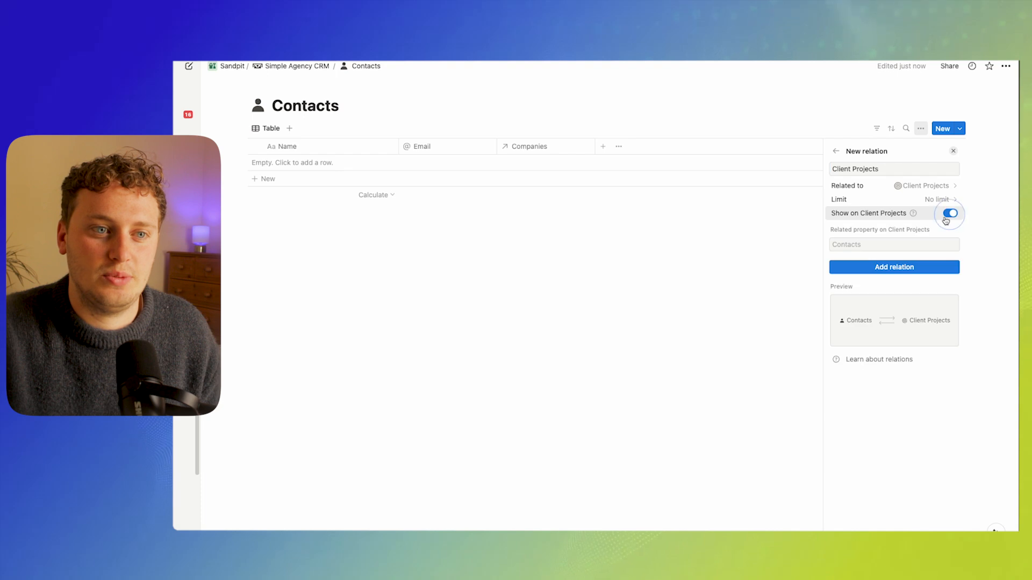
{"action": "left_click", "coordinate": [890, 265]}
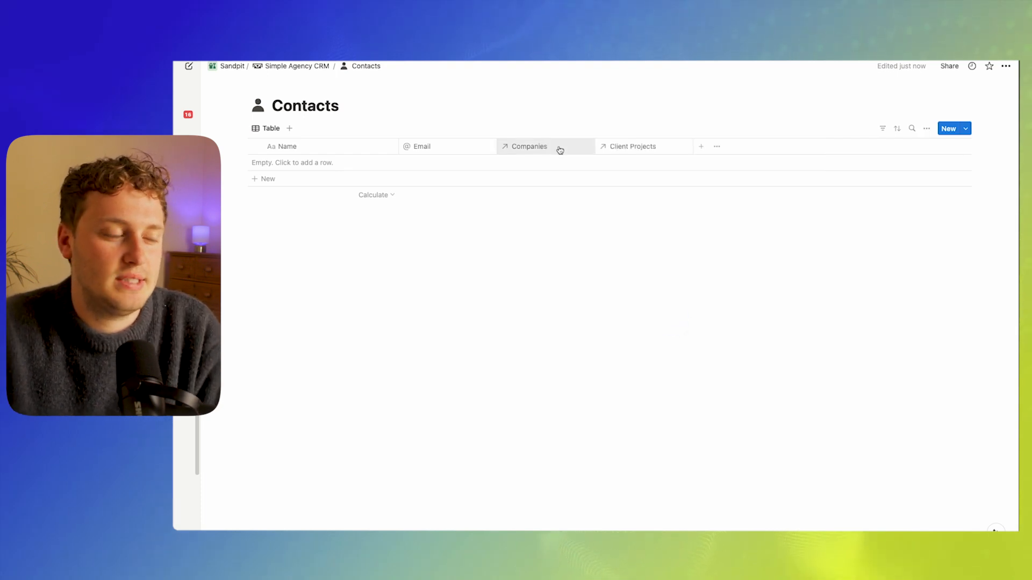
Add a relation from the Companies database to Client Projects, also shown on Client Projects, and return to the Simple Agency CRM page
{"action": "left_click", "coordinate": [278, 71]}
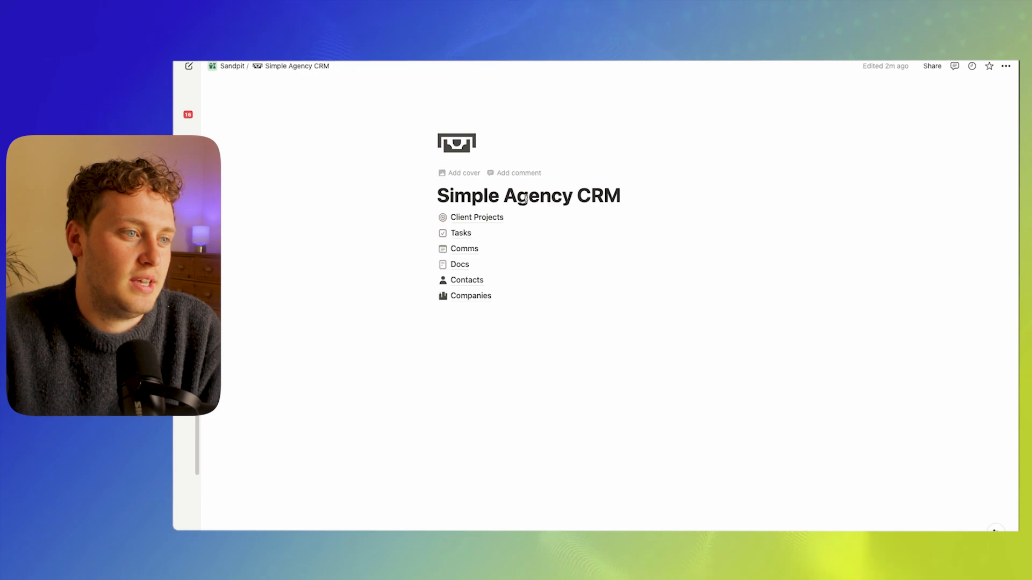
{"action": "left_click", "coordinate": [479, 297]}
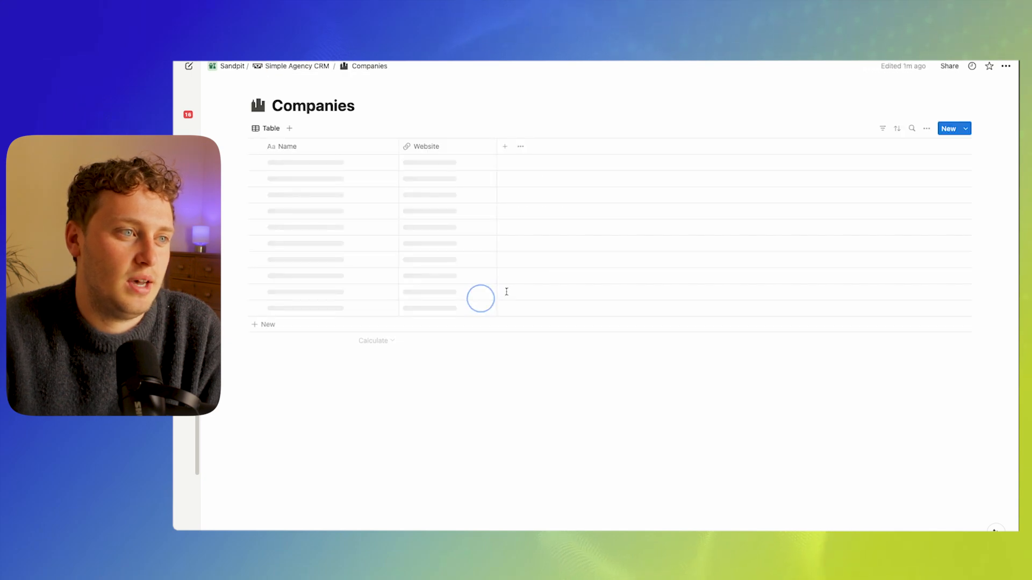
{"action": "left_click", "coordinate": [505, 146]}
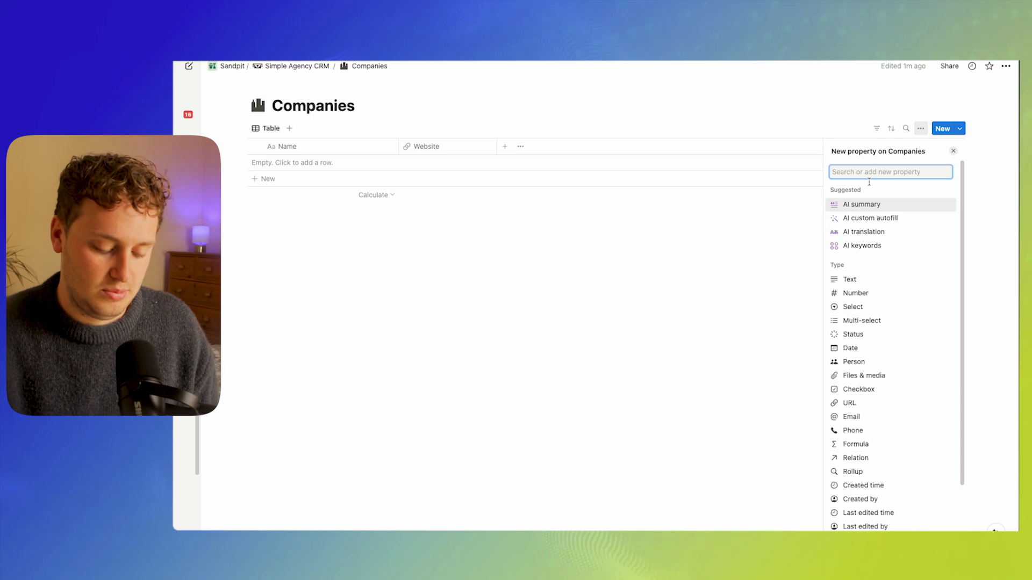
{"action": "type", "text": "rel"}
{"action": "key", "text": "Return"}
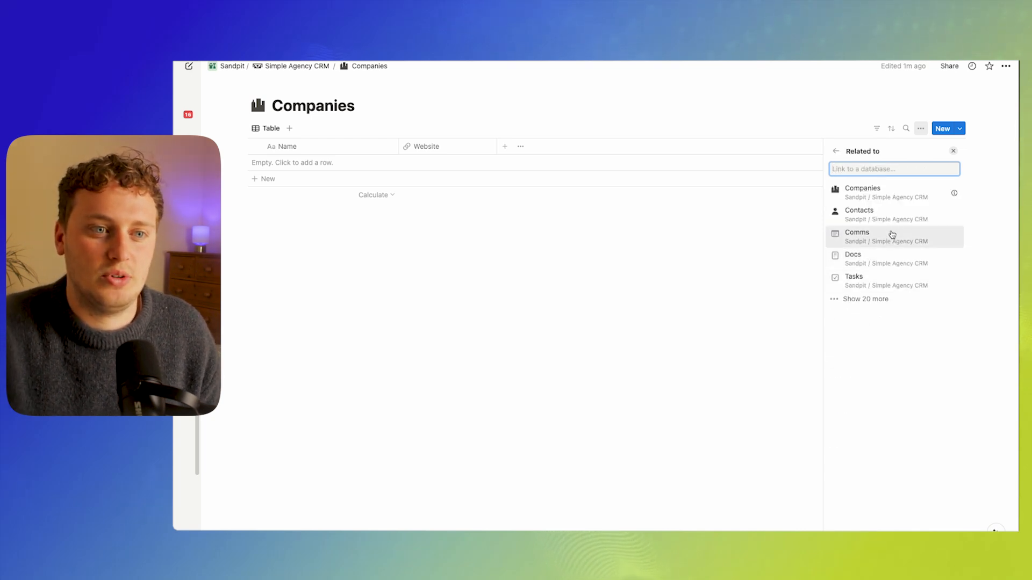
{"action": "type", "text": "client"}
{"action": "left_click", "coordinate": [882, 238]}
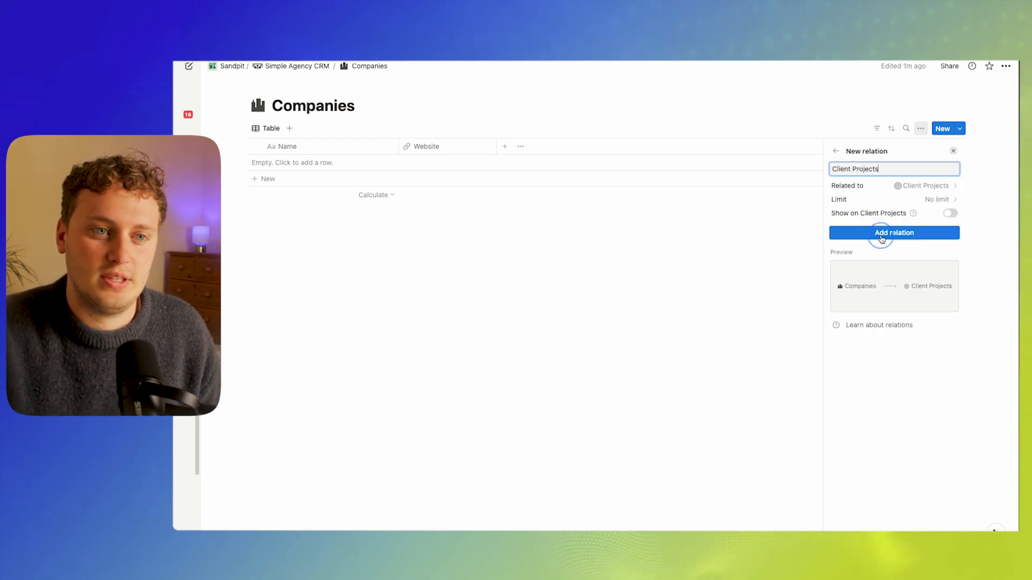
{"action": "left_click", "coordinate": [948, 215]}
{"action": "left_click", "coordinate": [883, 275]}
{"action": "left_click", "coordinate": [623, 265]}
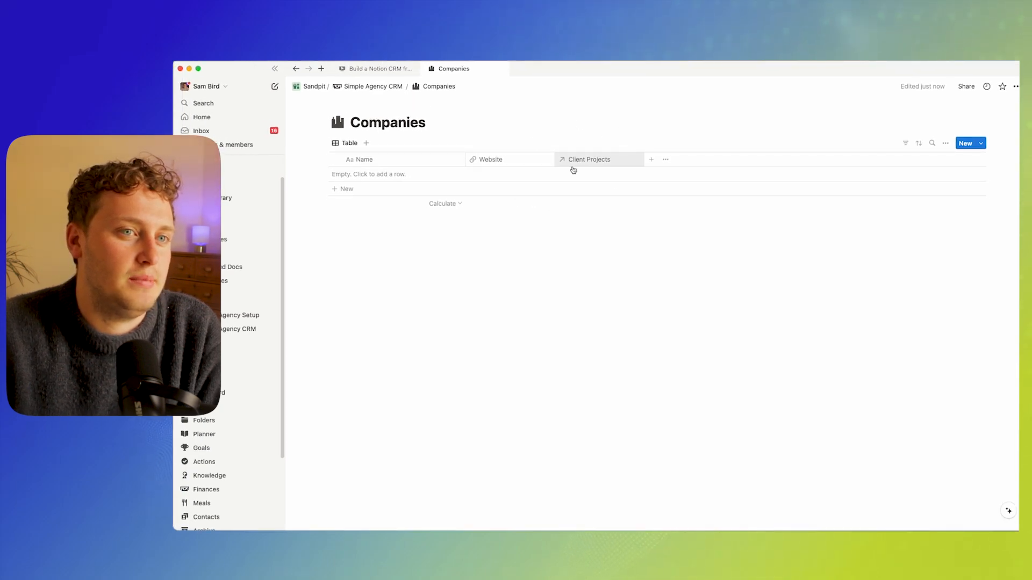
{"action": "left_click", "coordinate": [380, 94]}
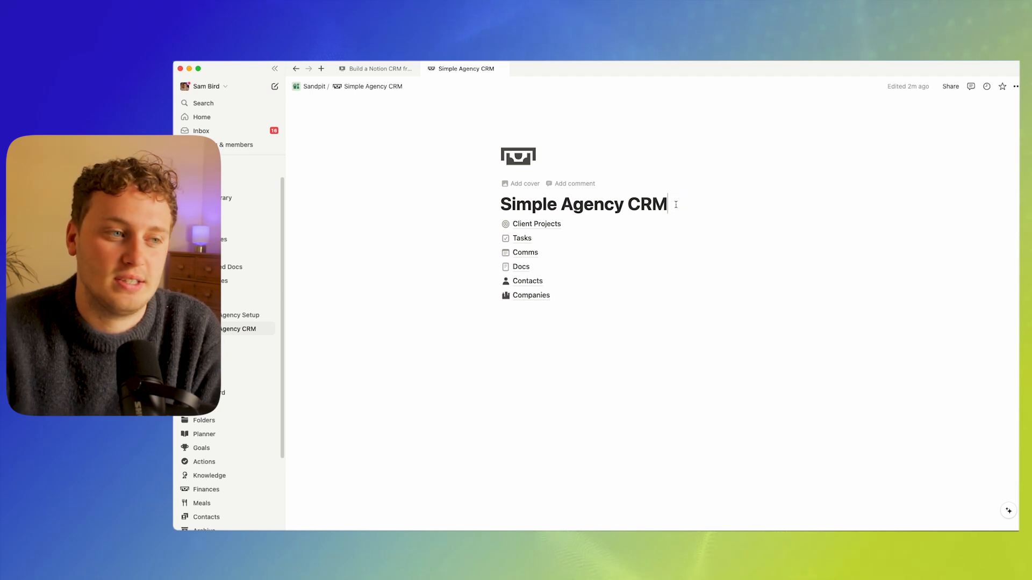
Add a toggle list named Databases directly under the page title and move all six database links into it
{"action": "key", "text": "Return"}
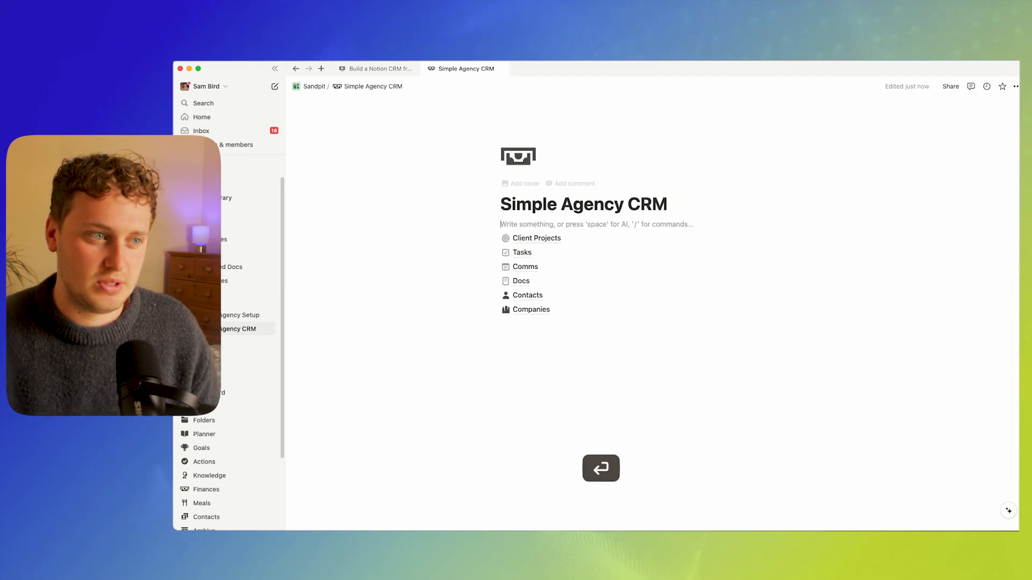
{"action": "type", "text": "/togg"}
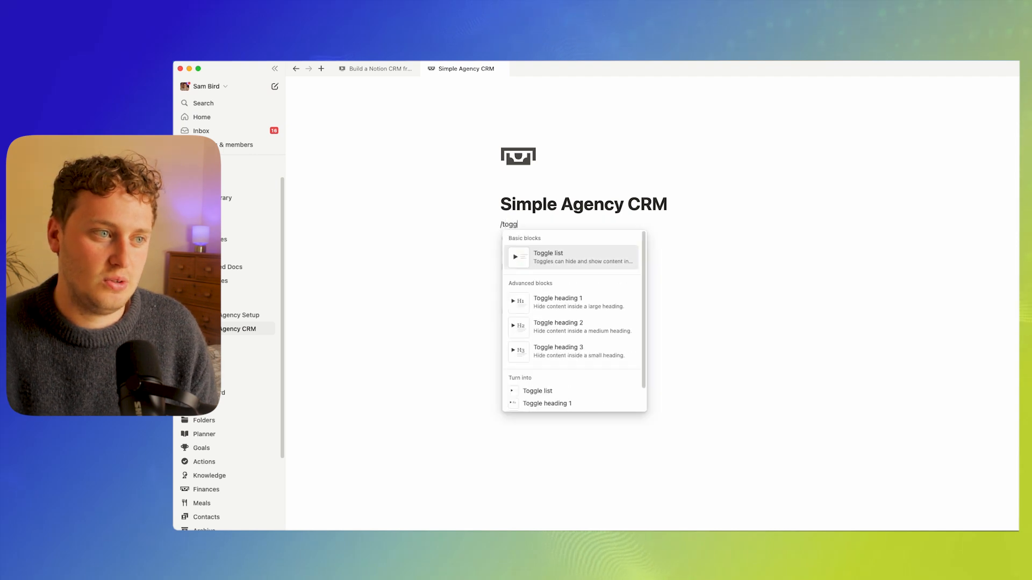
{"action": "key", "text": "Return"}
{"action": "type", "text": "Dataab"}
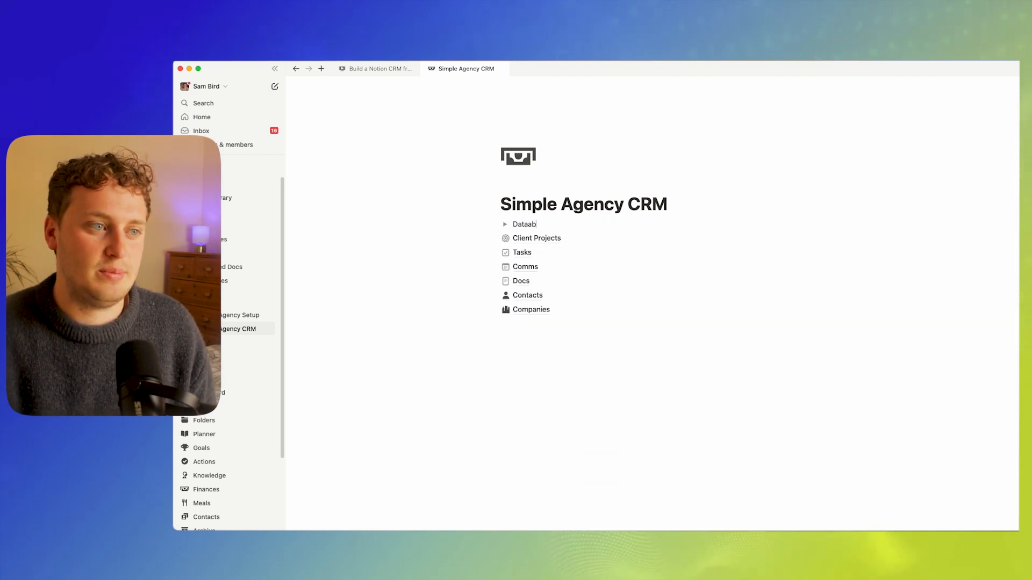
{"action": "key", "text": "BackSpace"}
{"action": "key", "text": "BackSpace"}
{"action": "type", "text": "bases"}
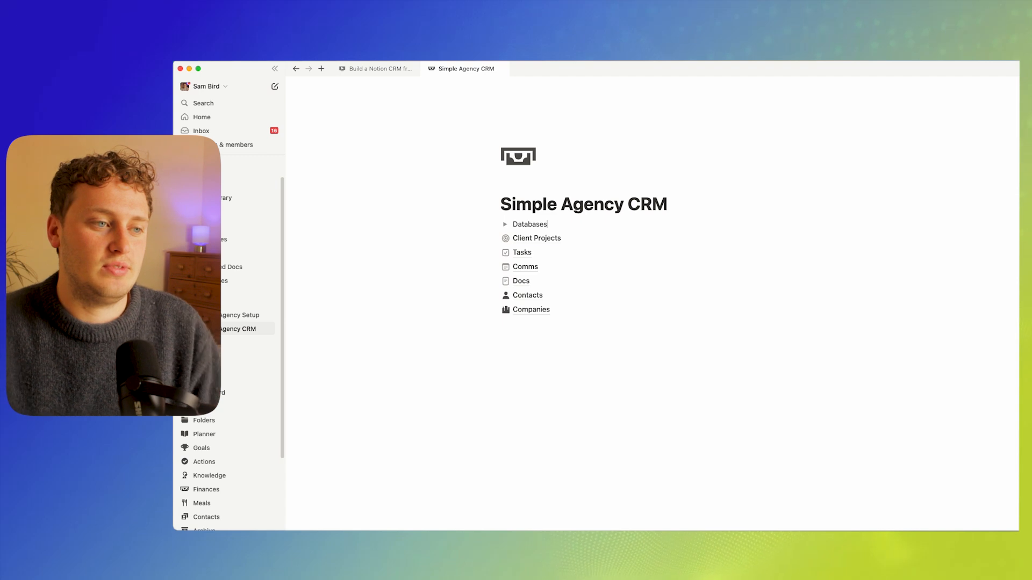
{"action": "left_click_drag", "start_coordinate": [468, 238], "coordinate": [579, 318]}
{"action": "left_click_drag", "start_coordinate": [504, 237], "coordinate": [510, 225]}
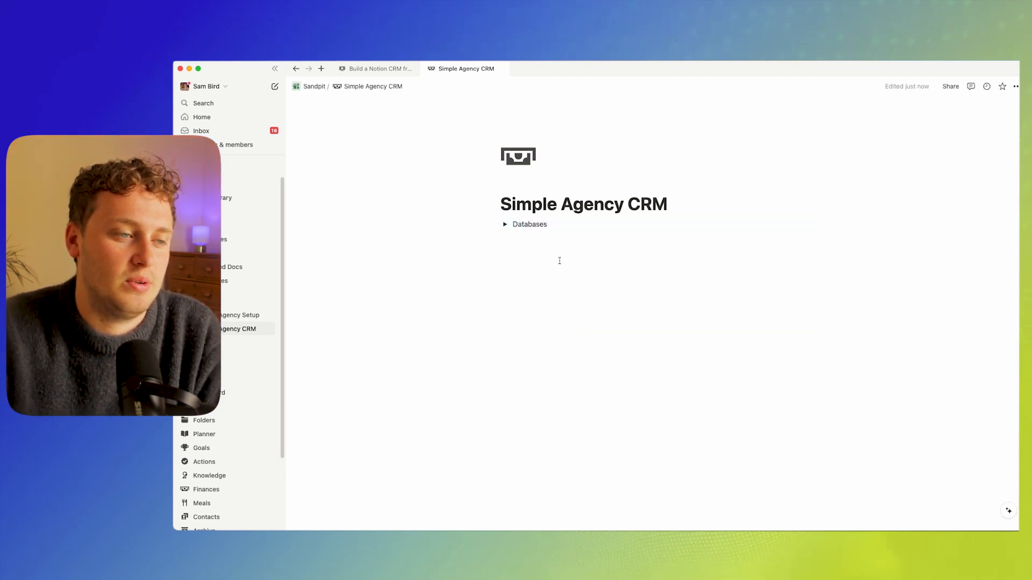
Set the Simple Agency CRM page to full width
{"action": "left_click", "coordinate": [1015, 86]}
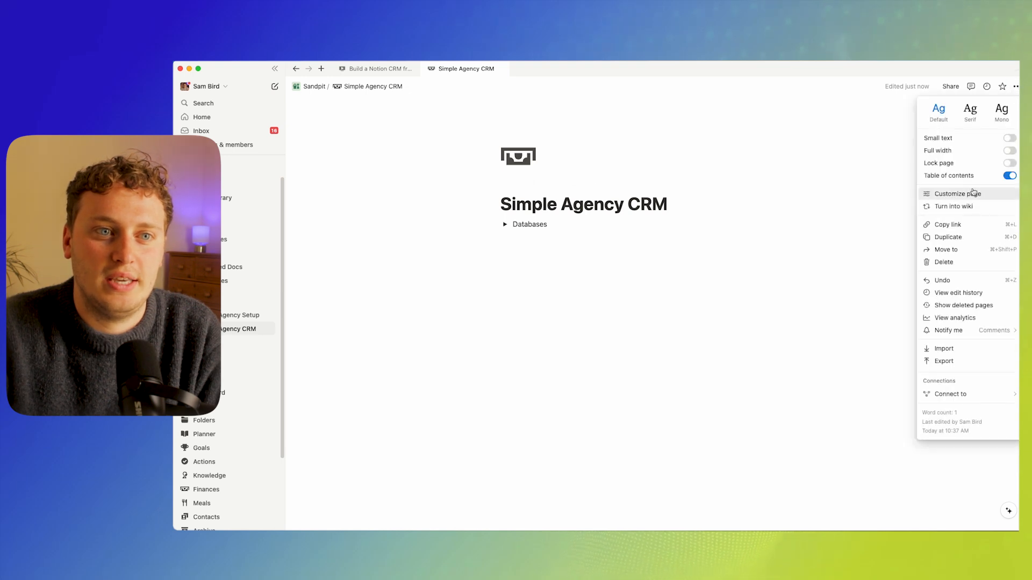
{"action": "left_click", "coordinate": [1008, 151]}
{"action": "left_click", "coordinate": [378, 253]}
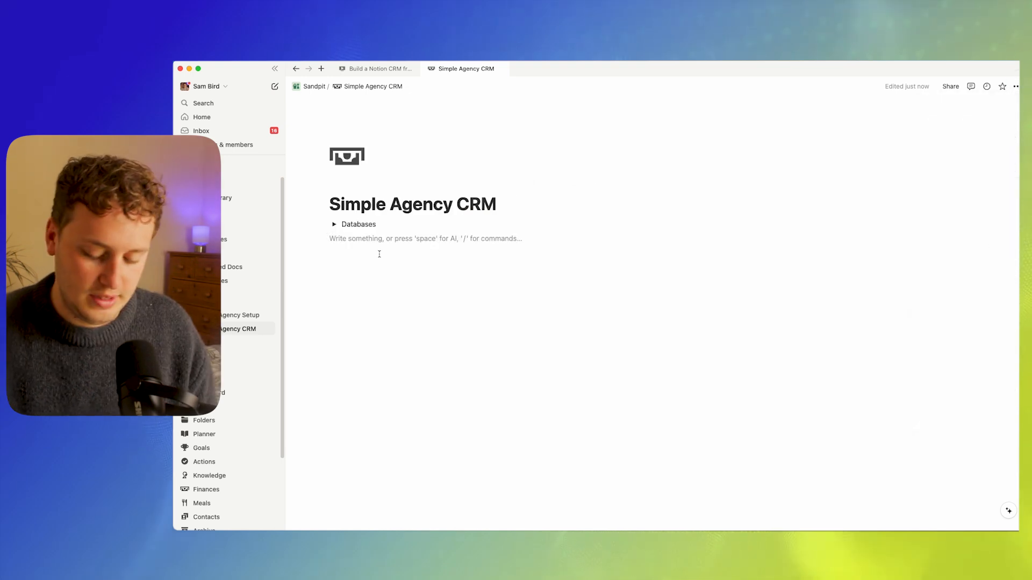
Add a Heading 3 reading Deals Pipeline below the Databases toggle
{"action": "key", "text": "Return"}
{"action": "type", "text": "/h3"}
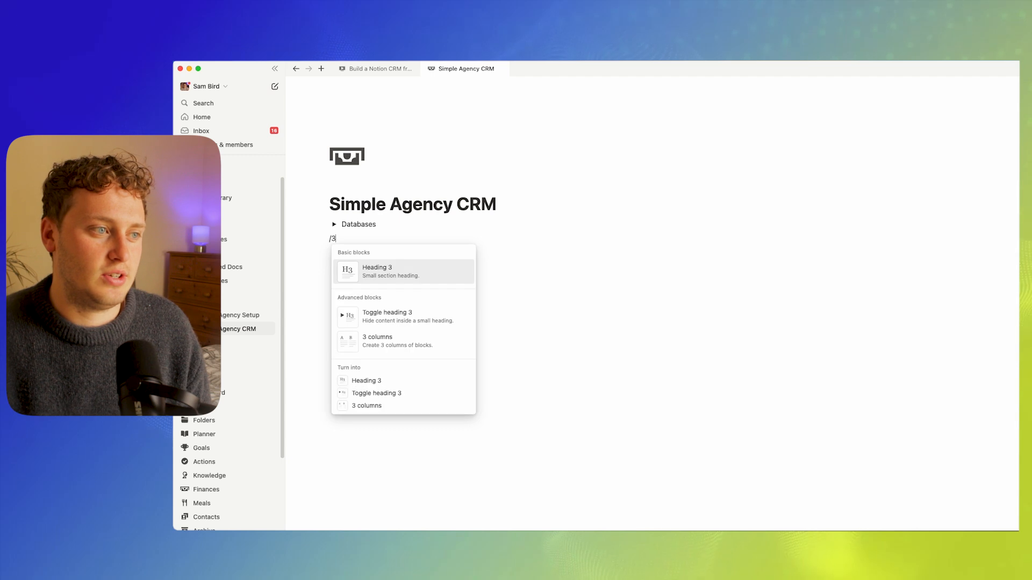
{"action": "key", "text": "Return"}
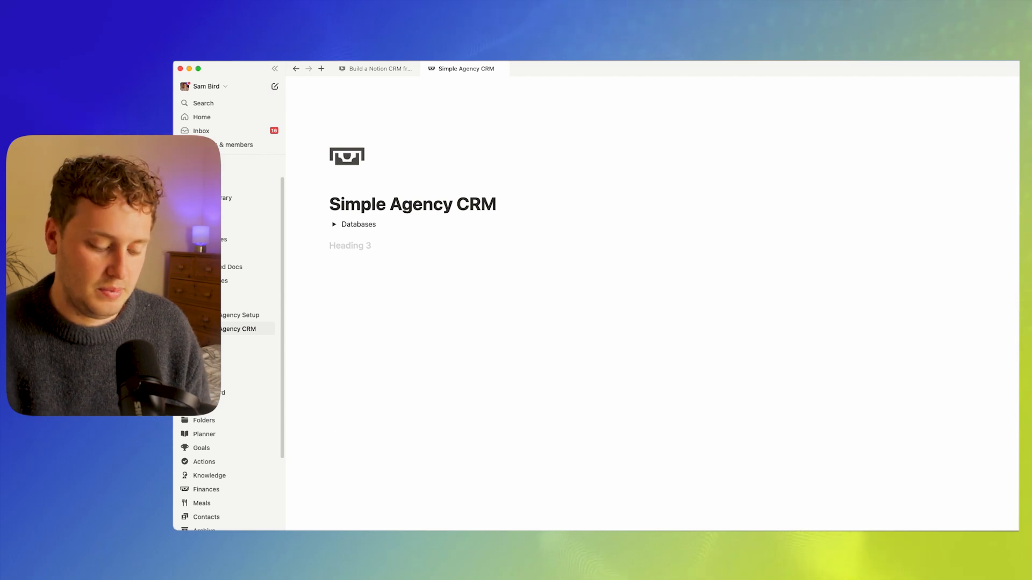
{"action": "type", "text": "Deals Pipeline"}
{"action": "key", "text": "Return"}
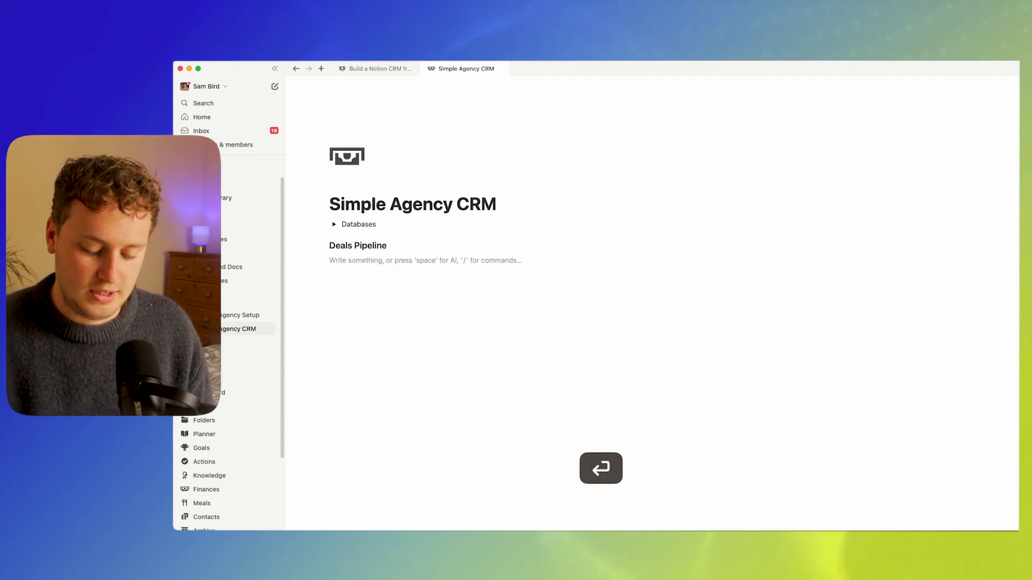
Insert a linked view of Client Projects under Deals Pipeline using its existing by Status board, and hide the database title
{"action": "type", "text": "/lni"}
{"action": "key", "text": "BackSpace"}
{"action": "key", "text": "BackSpace"}
{"action": "type", "text": "inked"}
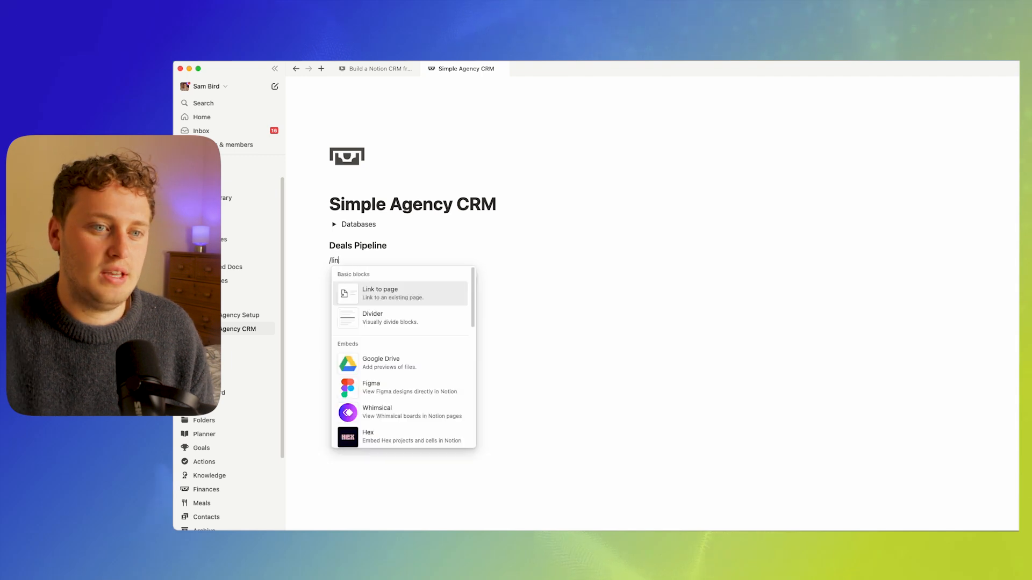
{"action": "key", "text": "Return"}
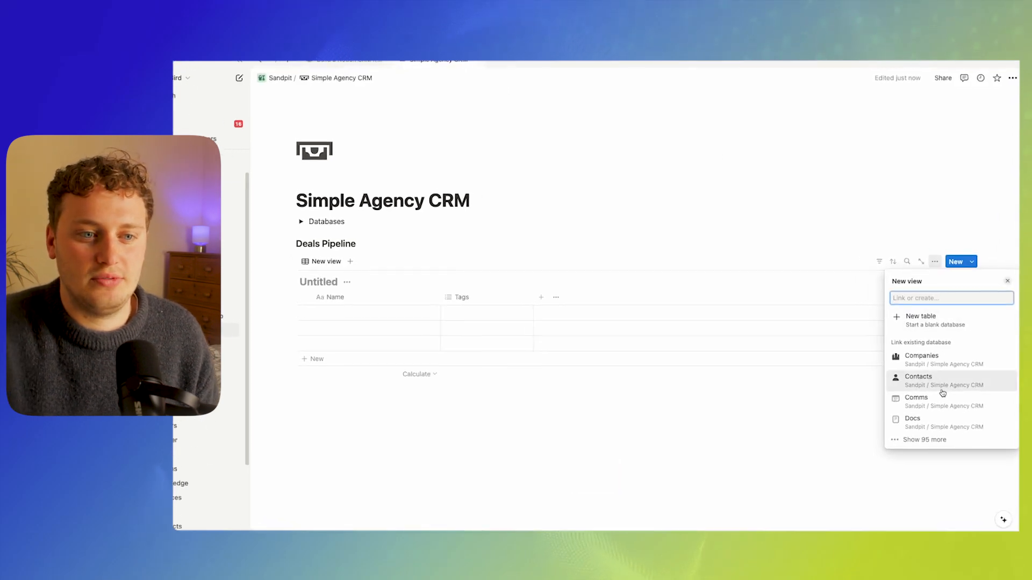
{"action": "type", "text": "cl"}
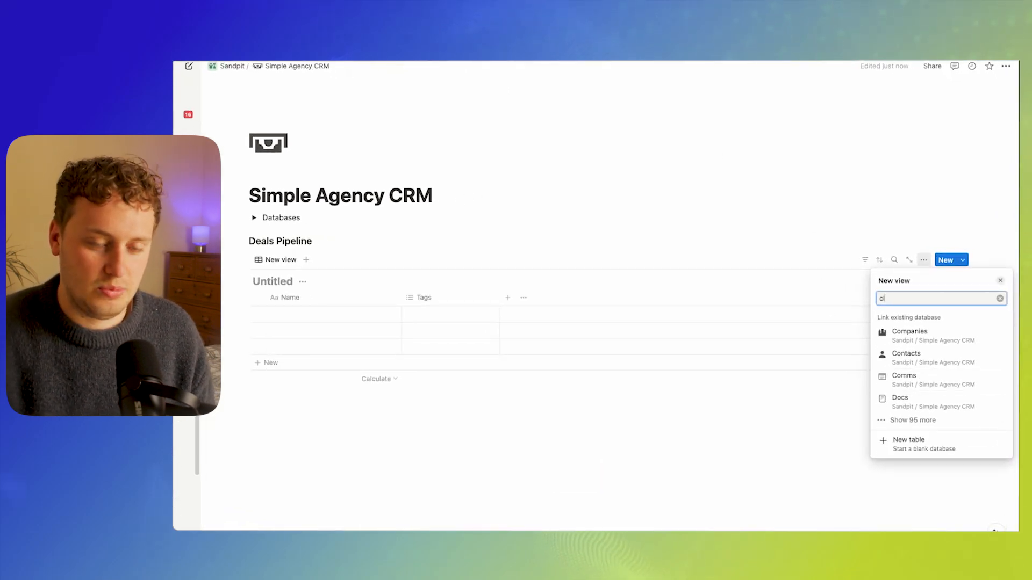
{"action": "type", "text": "ient projects"}
{"action": "left_click", "coordinate": [926, 293]}
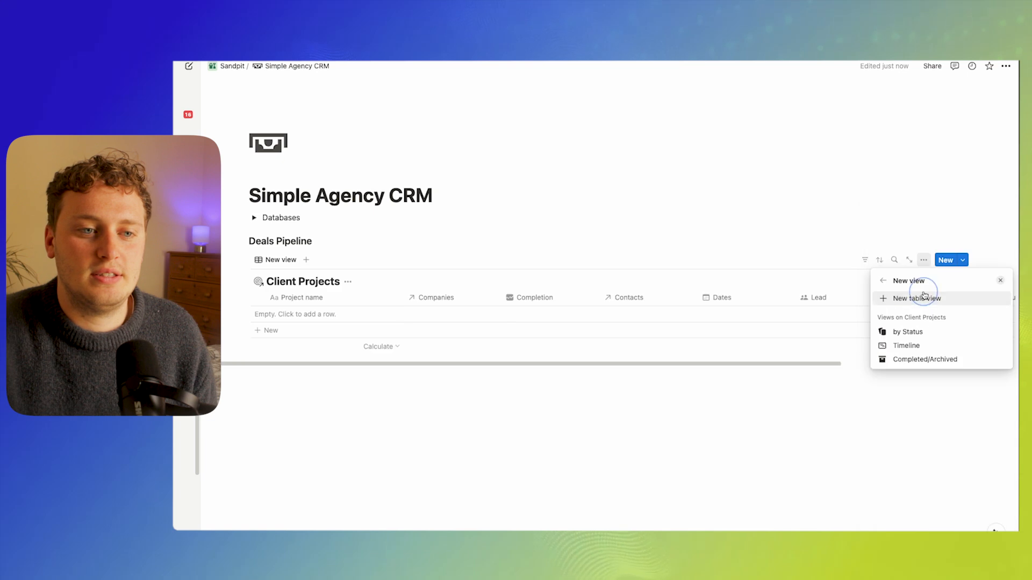
{"action": "left_click", "coordinate": [912, 333]}
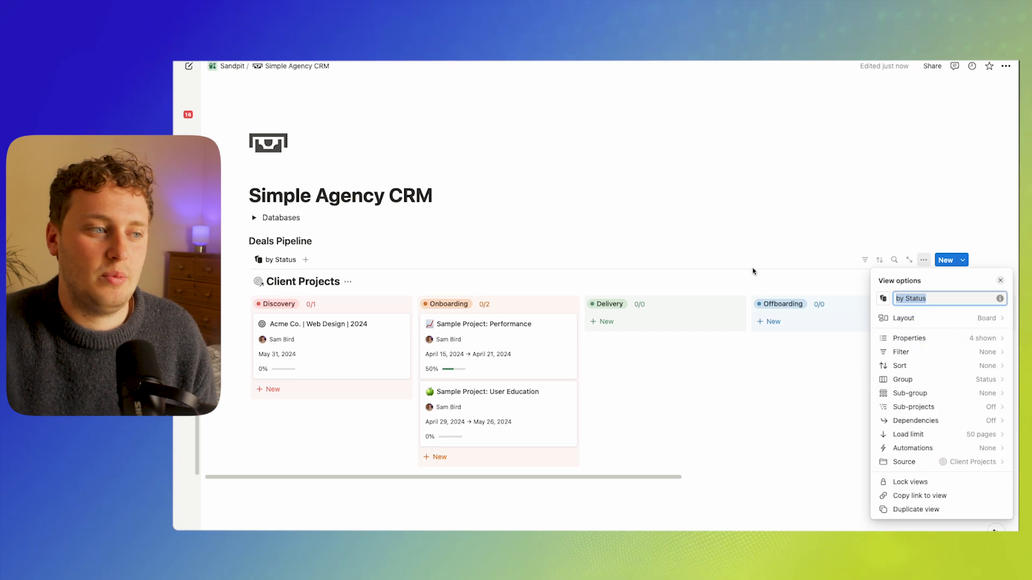
{"action": "left_click", "coordinate": [661, 262]}
{"action": "left_click", "coordinate": [348, 281]}
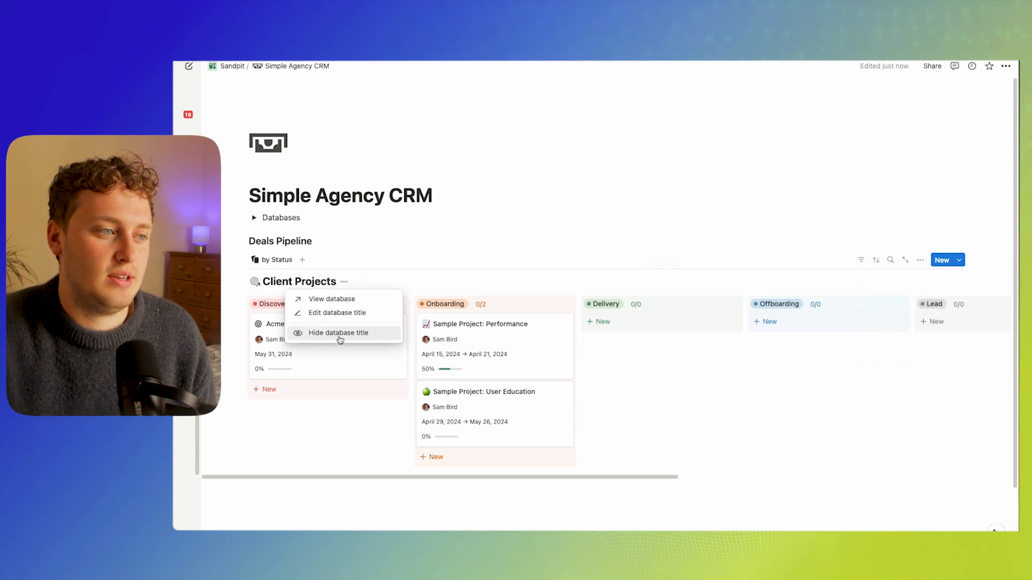
{"action": "left_click", "coordinate": [342, 337]}
Hide the Offboarding, Delivery and Onboarding groups in the Deals Pipeline board
{"action": "left_click", "coordinate": [920, 260]}
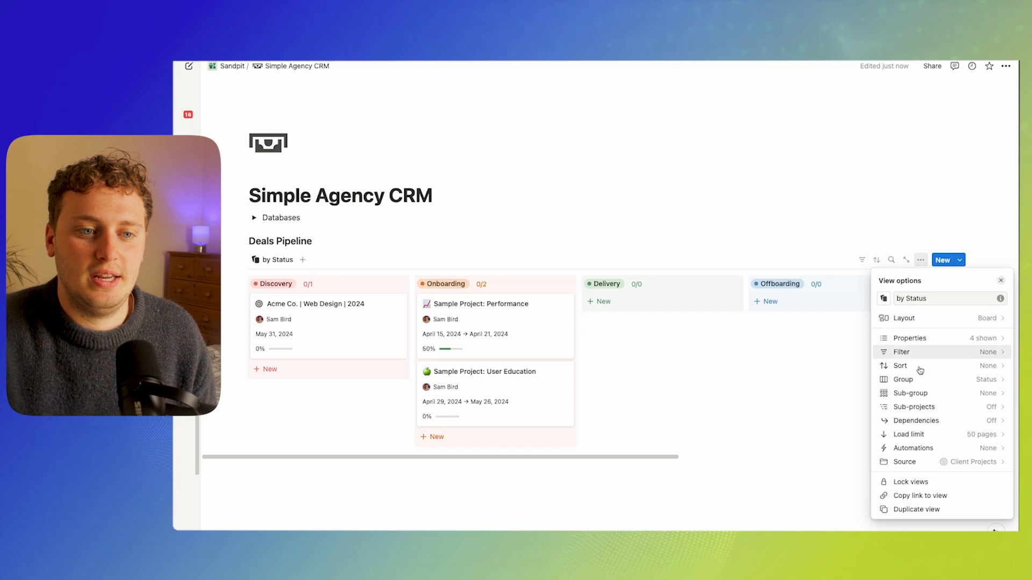
{"action": "left_click", "coordinate": [908, 387]}
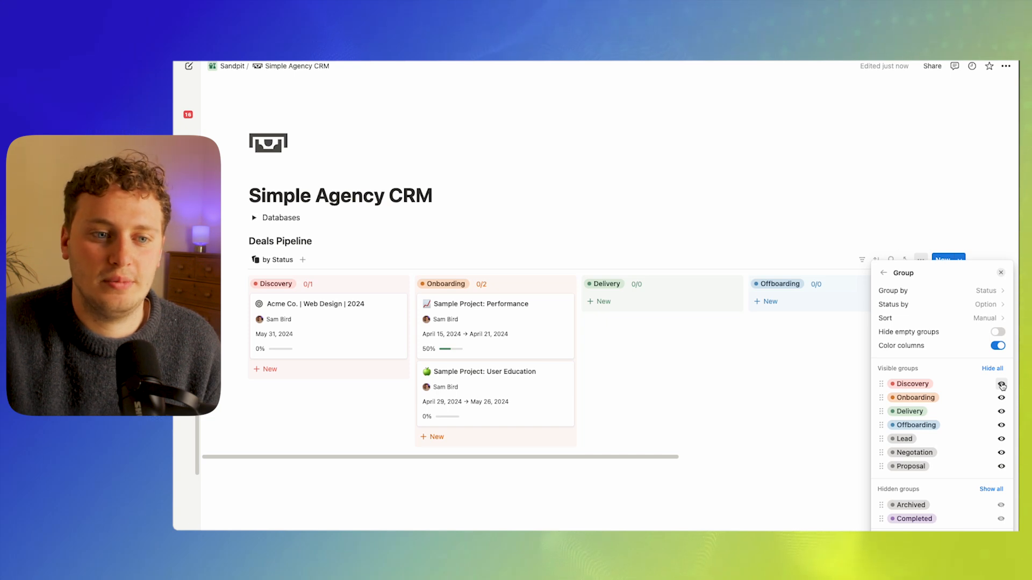
{"action": "left_click", "coordinate": [1002, 426]}
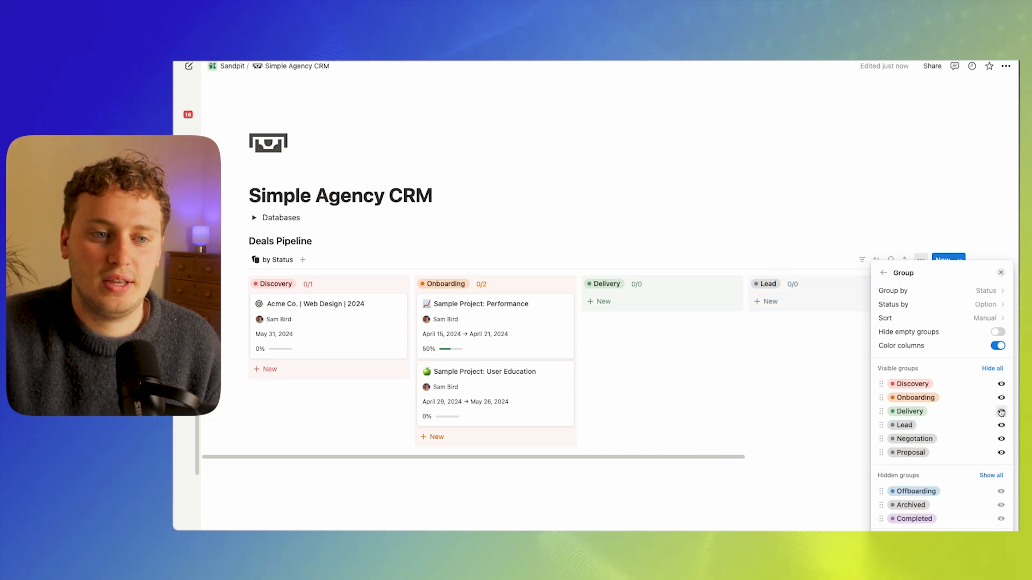
{"action": "left_click", "coordinate": [1001, 411]}
{"action": "left_click", "coordinate": [1001, 398]}
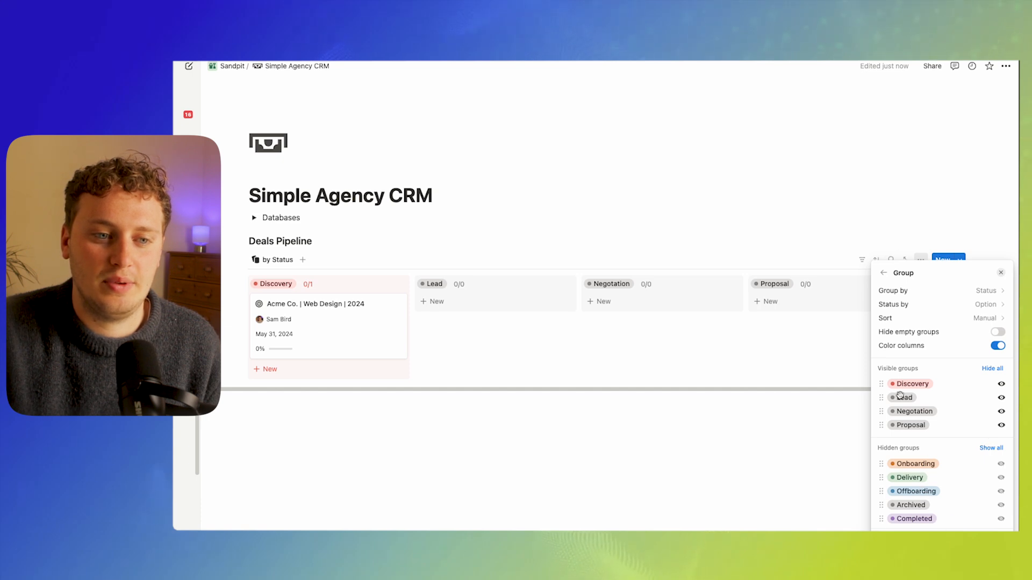
Reorder the visible board groups to Lead, Discovery, Proposal, Negotation
{"action": "left_click_drag", "start_coordinate": [889, 398], "coordinate": [882, 383]}
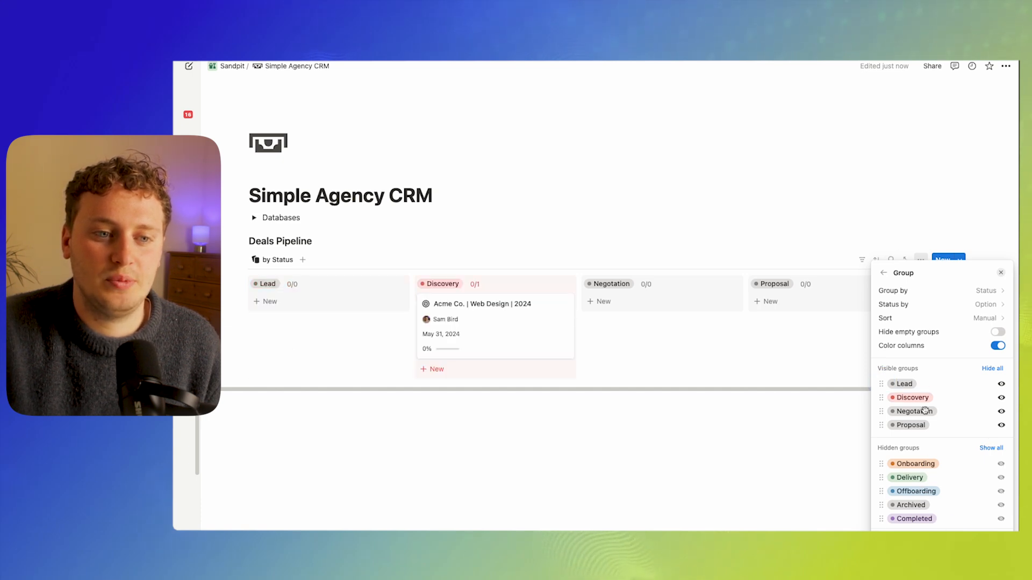
{"action": "left_click_drag", "start_coordinate": [890, 428], "coordinate": [884, 412]}
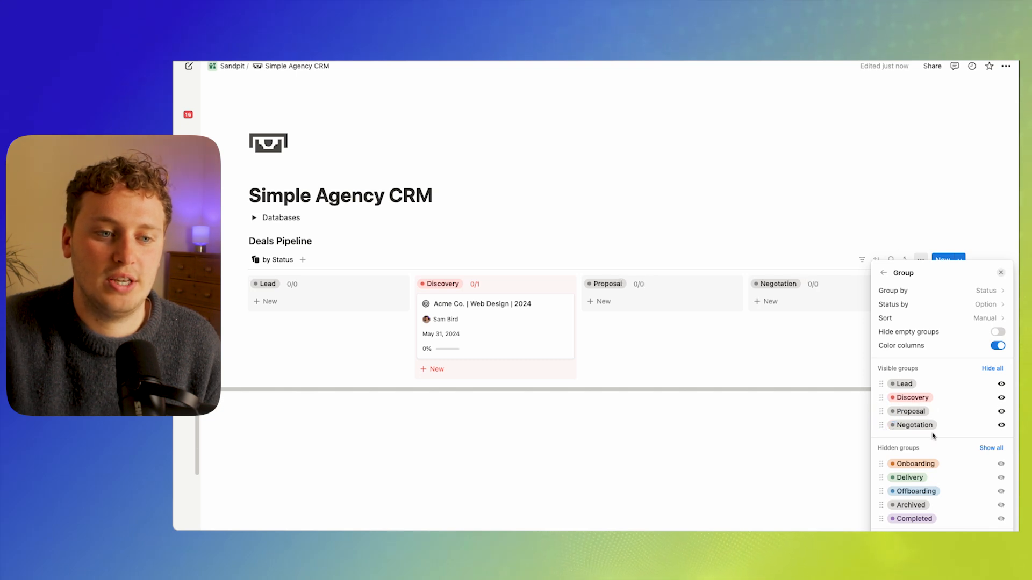
{"action": "left_click", "coordinate": [744, 218]}
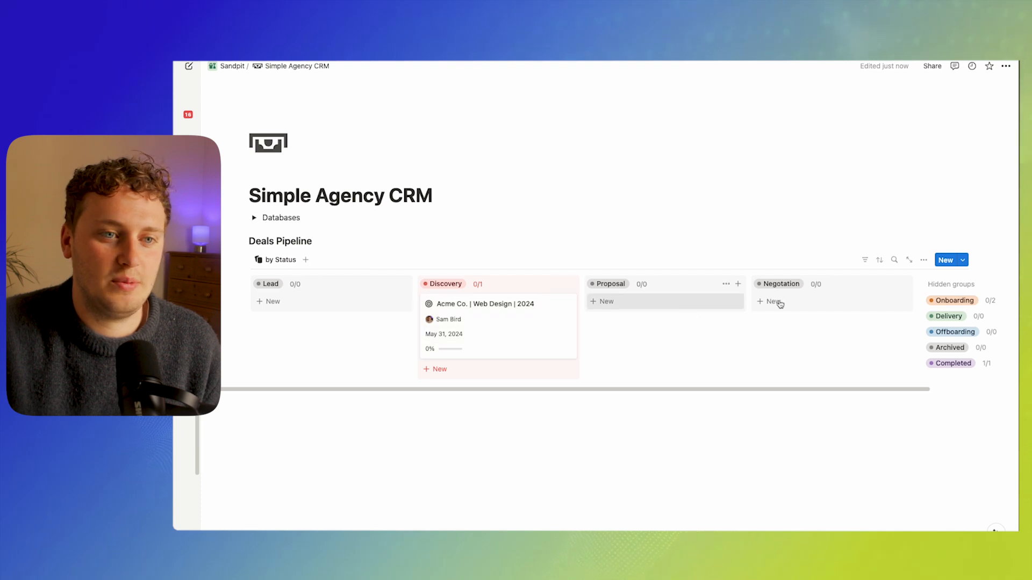
Hide the Lead, Dates and Completion properties on the Deals Pipeline board cards
{"action": "left_click", "coordinate": [925, 262]}
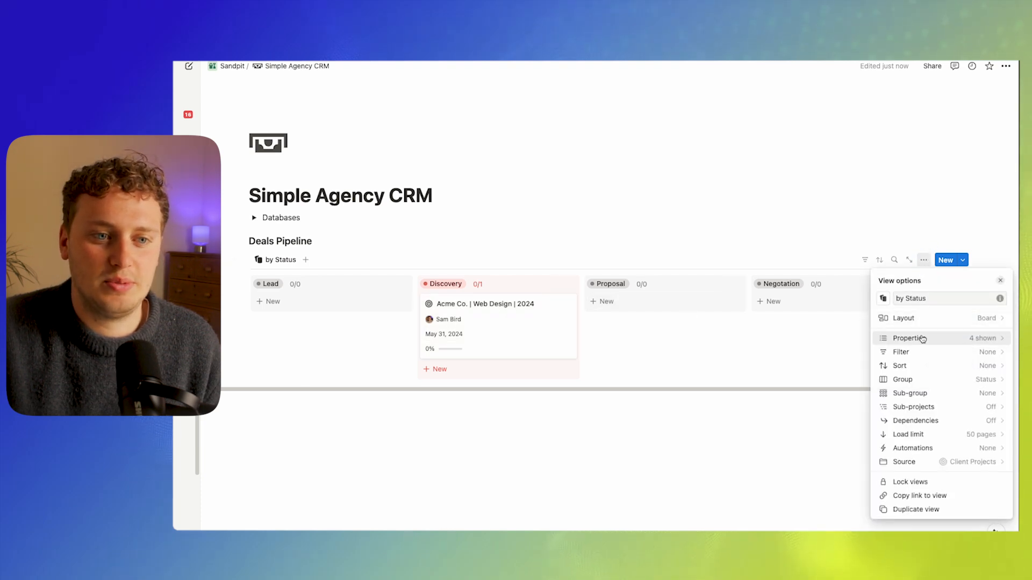
{"action": "left_click", "coordinate": [921, 337]}
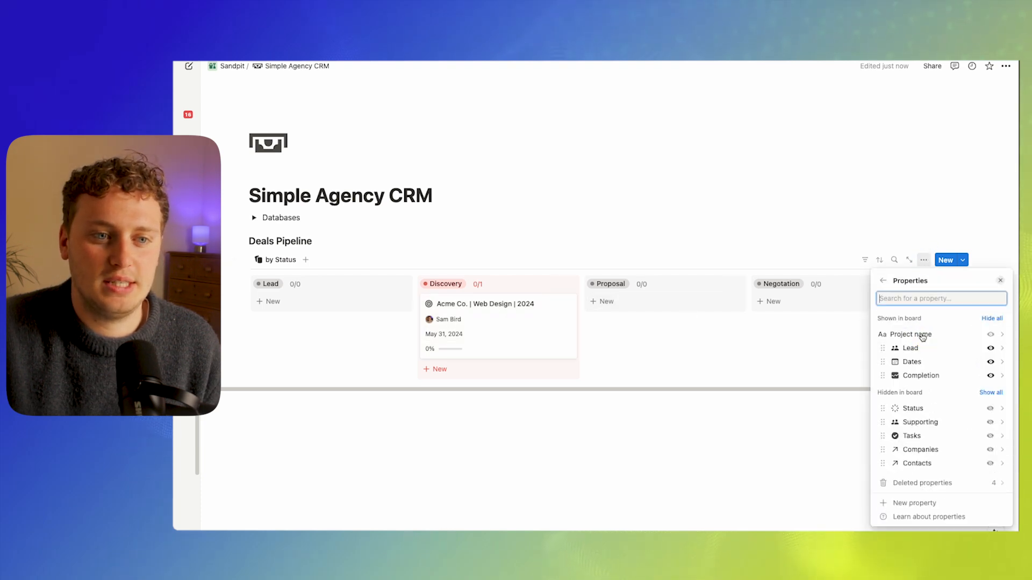
{"action": "left_click", "coordinate": [991, 348]}
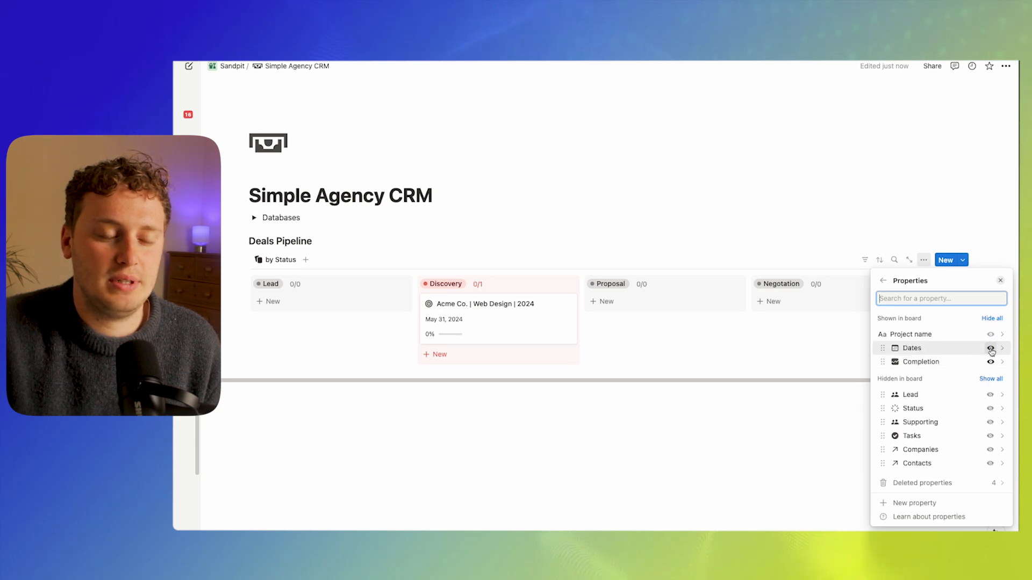
{"action": "left_click", "coordinate": [990, 348]}
{"action": "left_click", "coordinate": [990, 348]}
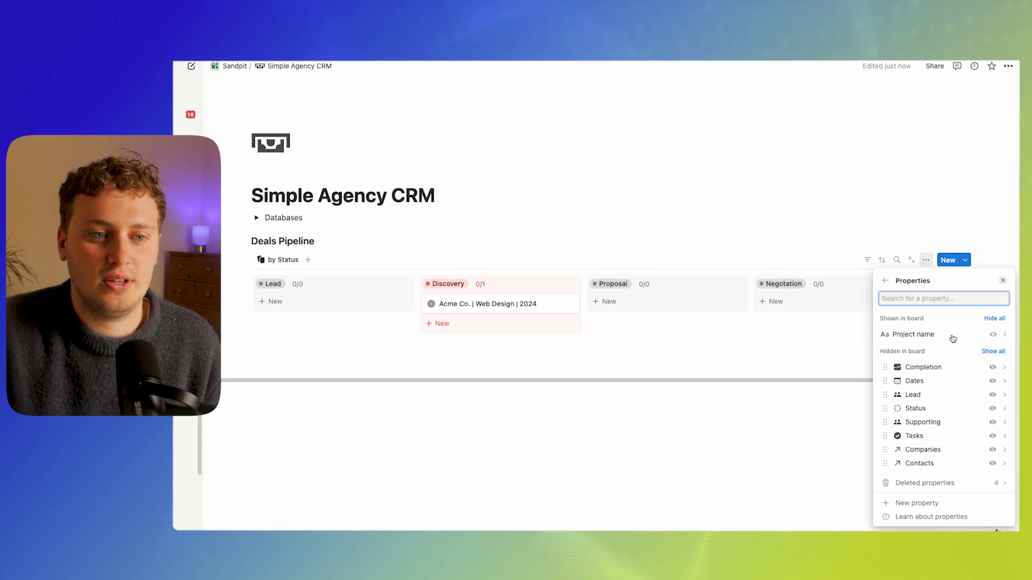
{"action": "left_click", "coordinate": [659, 232]}
Open the Acme Co. | Web Design | 2024 project and change the Companies property's icon to the buildings icon
{"action": "left_click", "coordinate": [511, 305]}
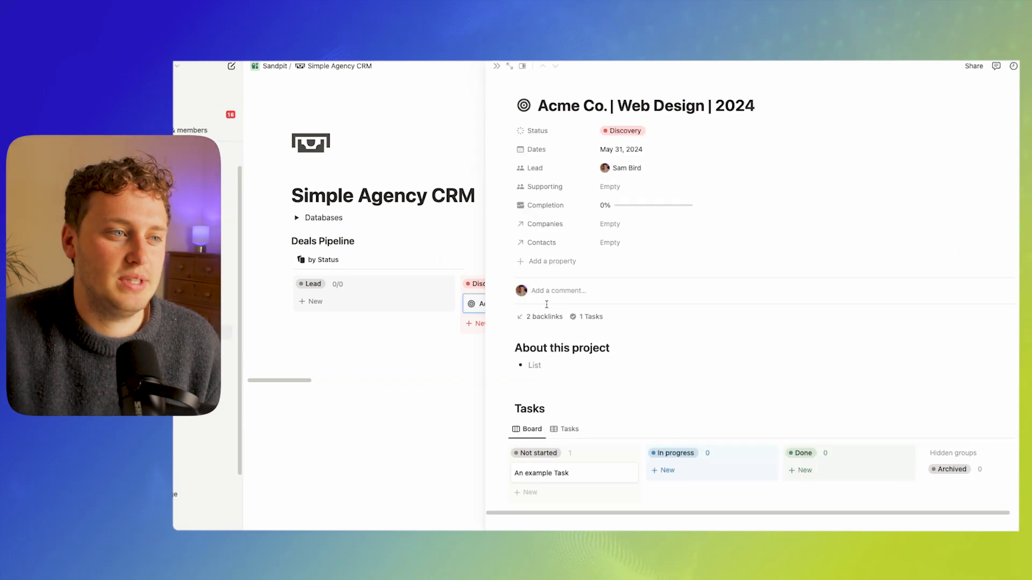
{"action": "left_click", "coordinate": [564, 224]}
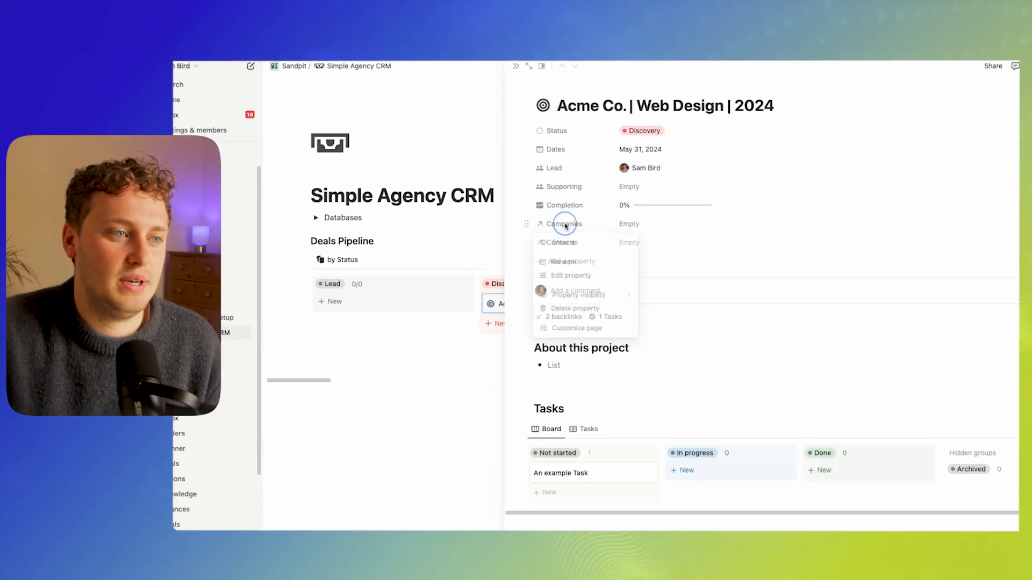
{"action": "left_click", "coordinate": [561, 260]}
{"action": "left_click", "coordinate": [546, 246]}
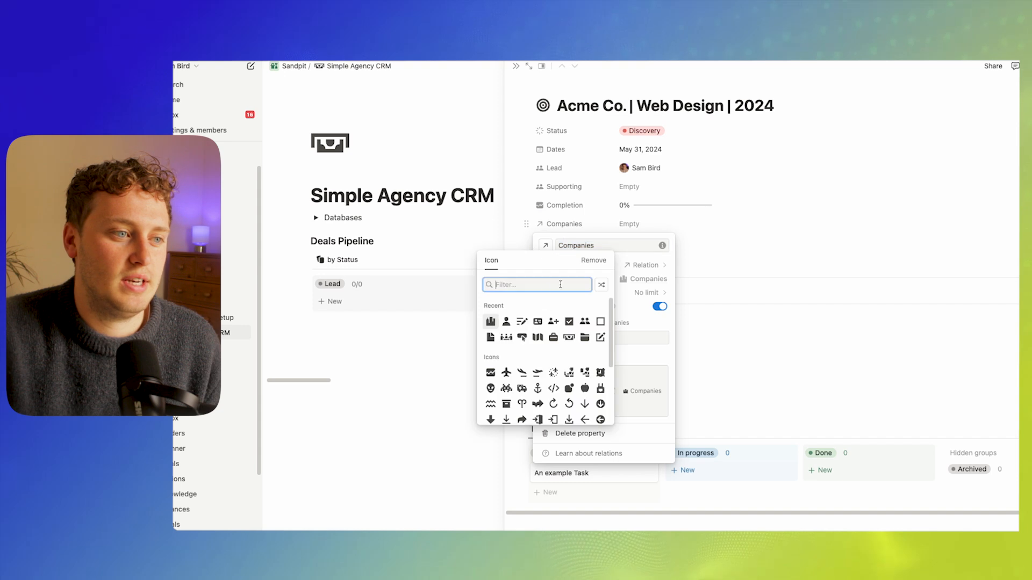
{"action": "left_click", "coordinate": [491, 323]}
{"action": "key", "text": "Escape"}
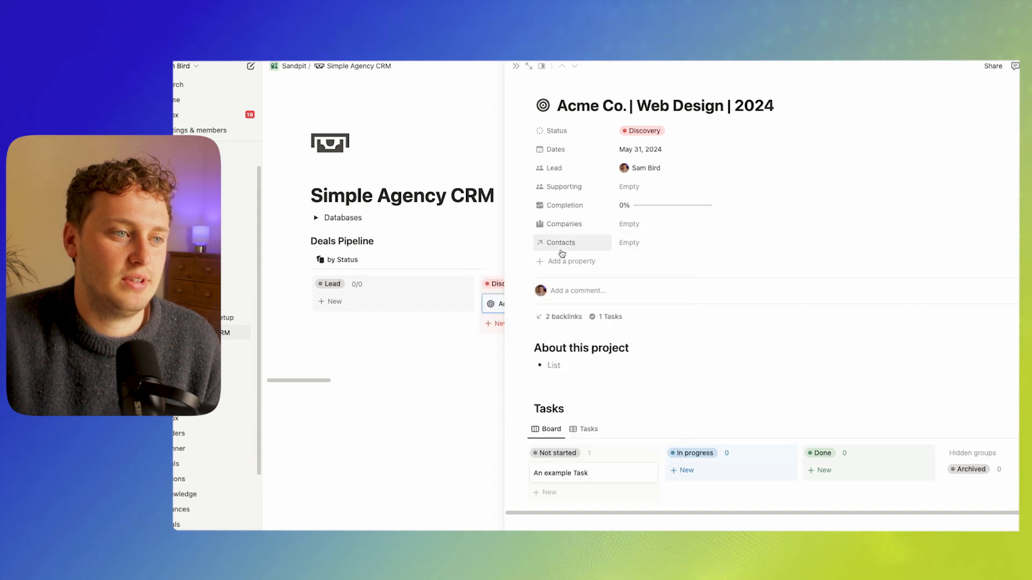
Change the Contacts property's icon to the single-person icon
{"action": "left_click", "coordinate": [561, 243]}
{"action": "left_click", "coordinate": [569, 280]}
{"action": "key", "text": "Escape"}
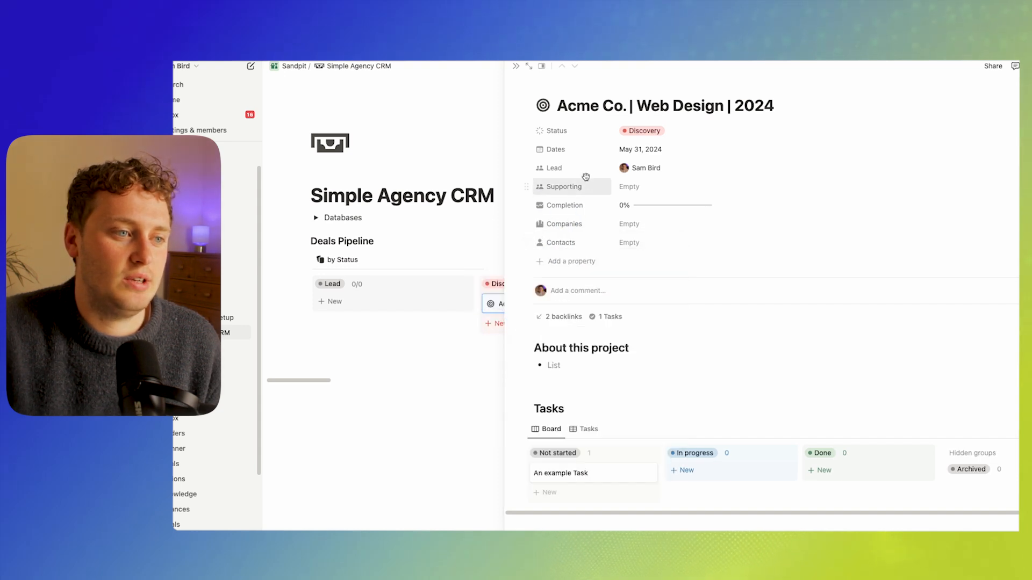
Add a Date property named Expected Close to the project
{"action": "left_click", "coordinate": [562, 261]}
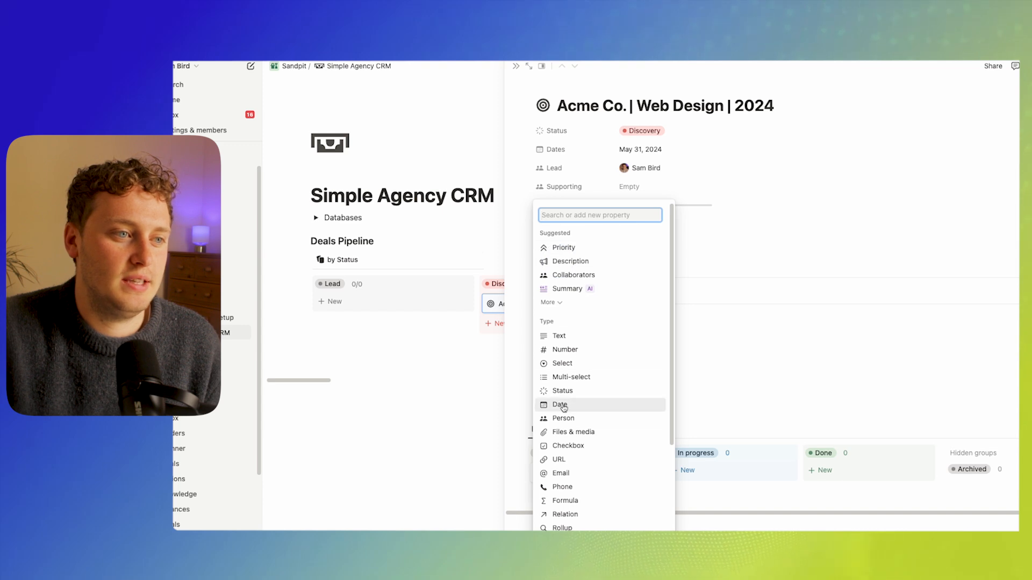
{"action": "left_click", "coordinate": [583, 405]}
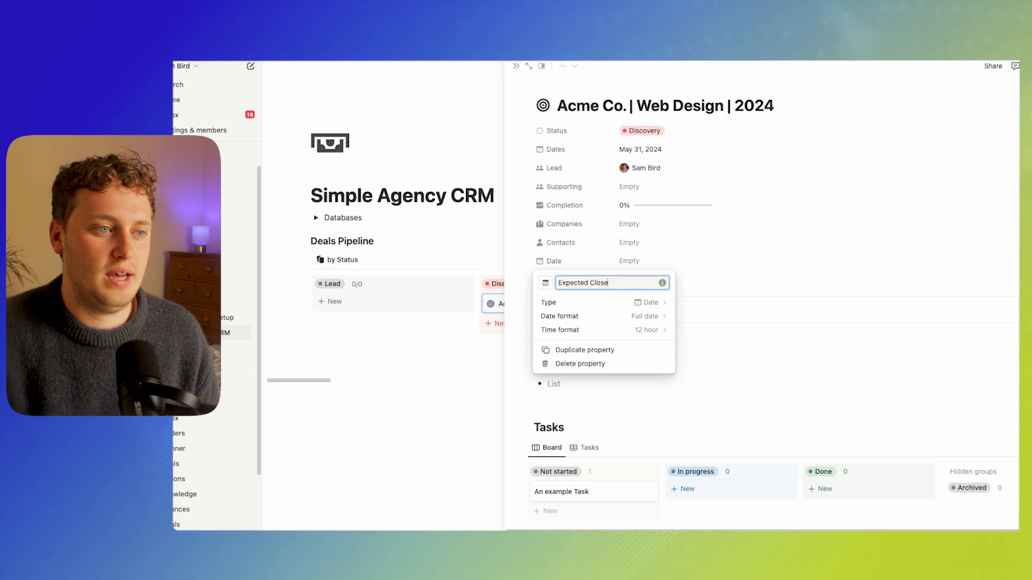
{"action": "key", "text": "Return"}
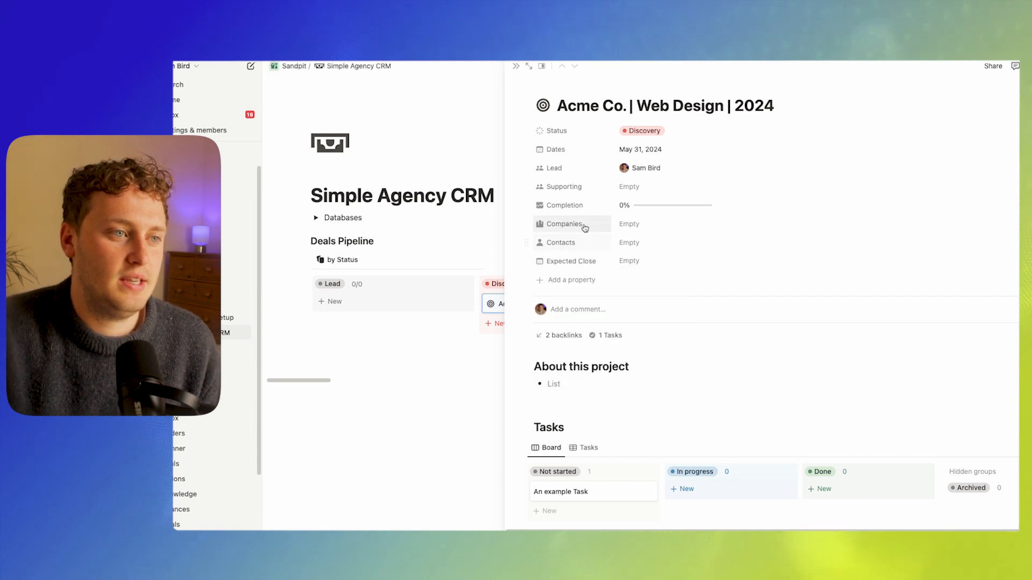
Add a Person property named Sales to the project and move it directly above the Lead property
{"action": "left_click", "coordinate": [570, 280]}
{"action": "left_click", "coordinate": [563, 418]}
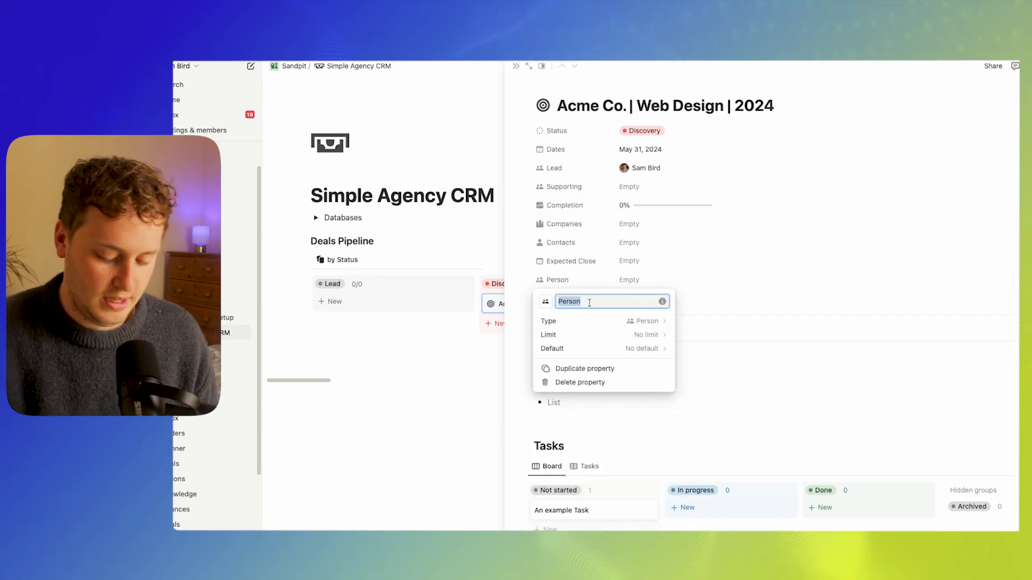
{"action": "type", "text": "Sa"}
{"action": "key", "text": "Return"}
{"action": "left_click_drag", "start_coordinate": [557, 283], "coordinate": [550, 176]}
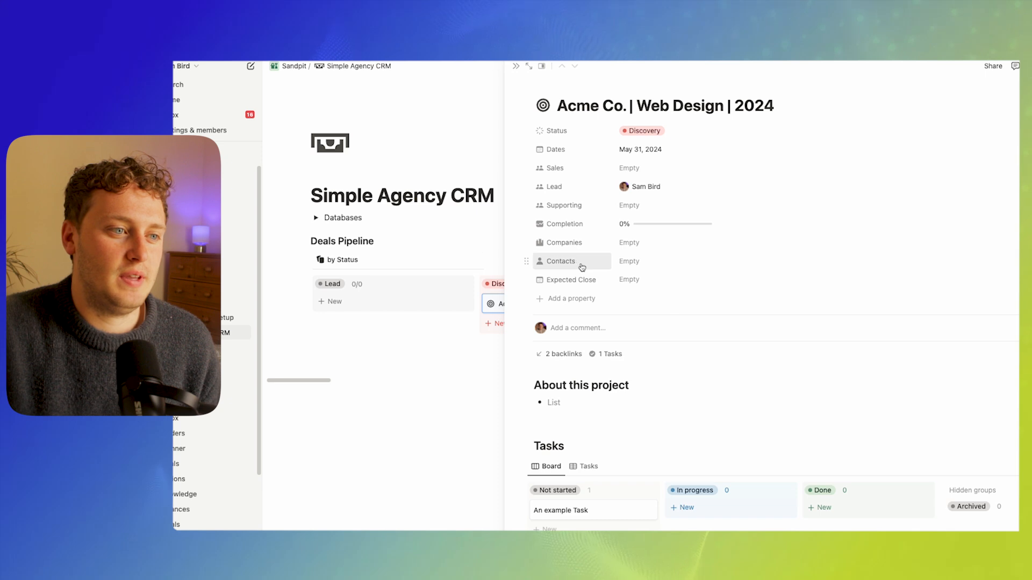
Move the Companies and Contacts properties above Completion, and Expected Close directly below Dates
{"action": "left_click_drag", "start_coordinate": [571, 244], "coordinate": [569, 223]}
{"action": "left_click_drag", "start_coordinate": [559, 261], "coordinate": [571, 241]}
{"action": "left_click_drag", "start_coordinate": [565, 280], "coordinate": [627, 163]}
Try Always show as the Expected Close property's visibility, and set it back to Hide when empty
{"action": "left_click", "coordinate": [590, 169]}
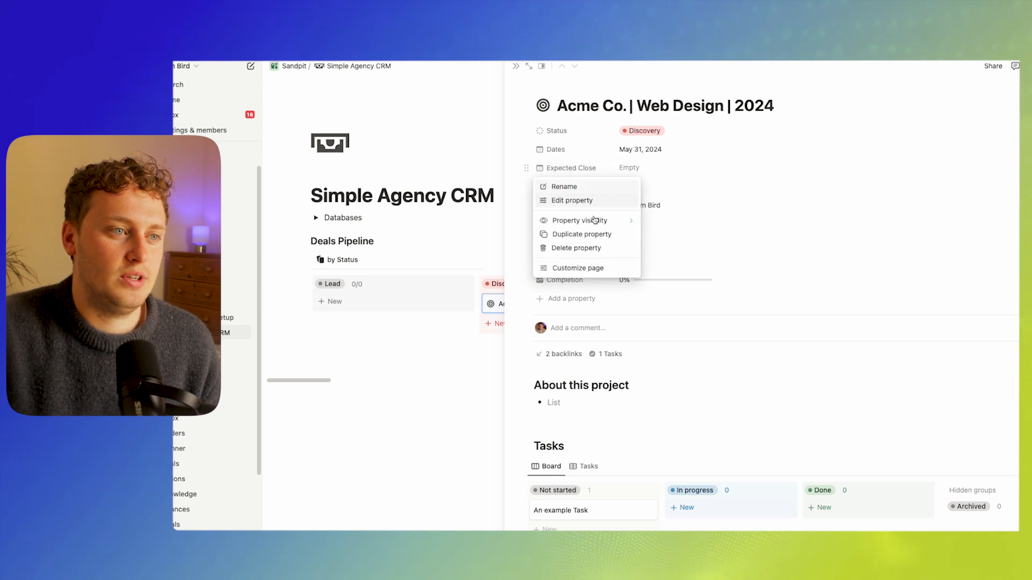
{"action": "mouse_move", "coordinate": [592, 220]}
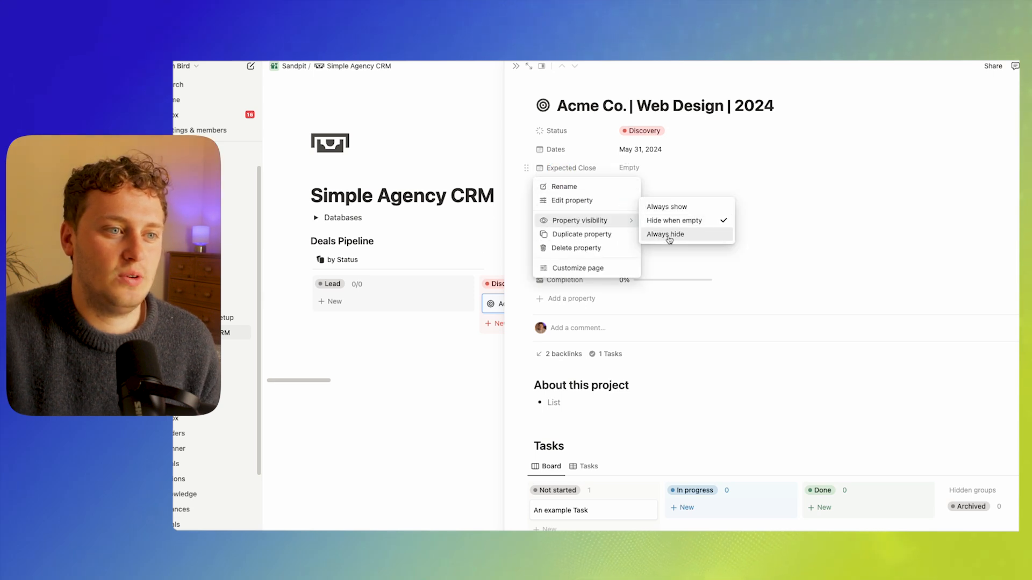
{"action": "left_click", "coordinate": [664, 207]}
{"action": "left_click", "coordinate": [586, 168]}
{"action": "mouse_move", "coordinate": [597, 220]}
{"action": "left_click", "coordinate": [669, 221]}
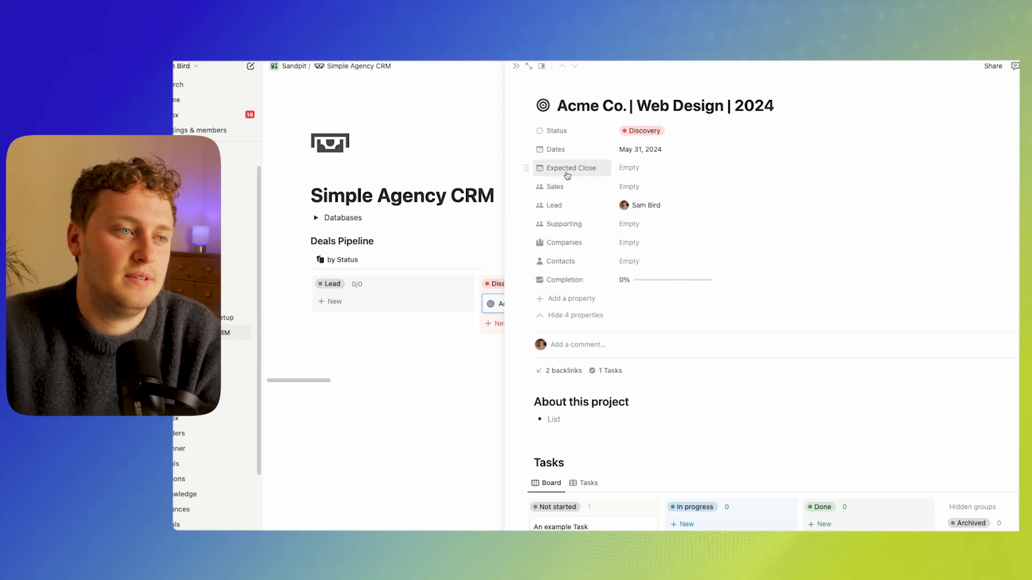
Set the Companies and Contacts properties to Hide when empty, collapse the extra properties and close the project
{"action": "left_click", "coordinate": [574, 244]}
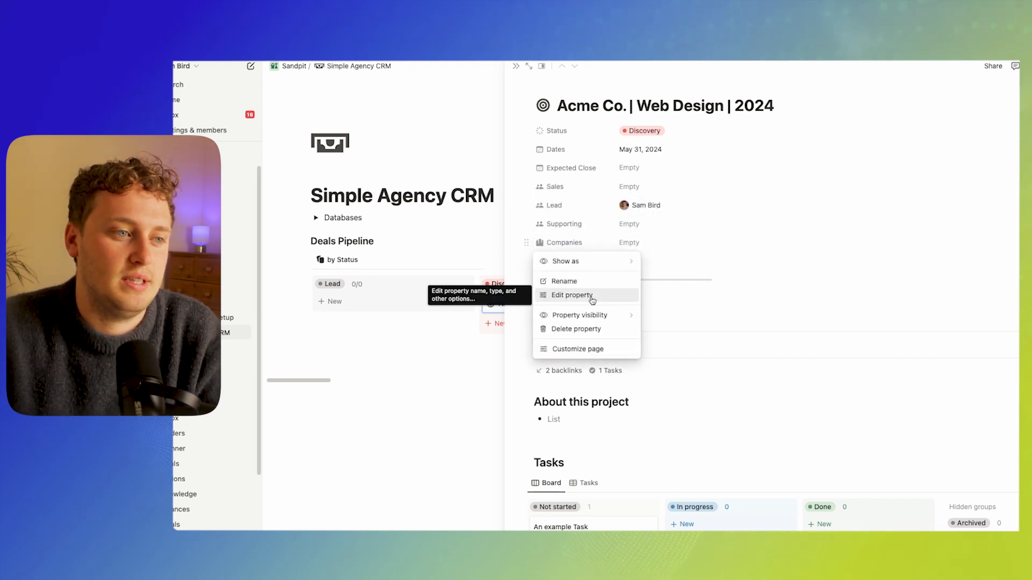
{"action": "mouse_move", "coordinate": [597, 313]}
{"action": "left_click", "coordinate": [674, 315]}
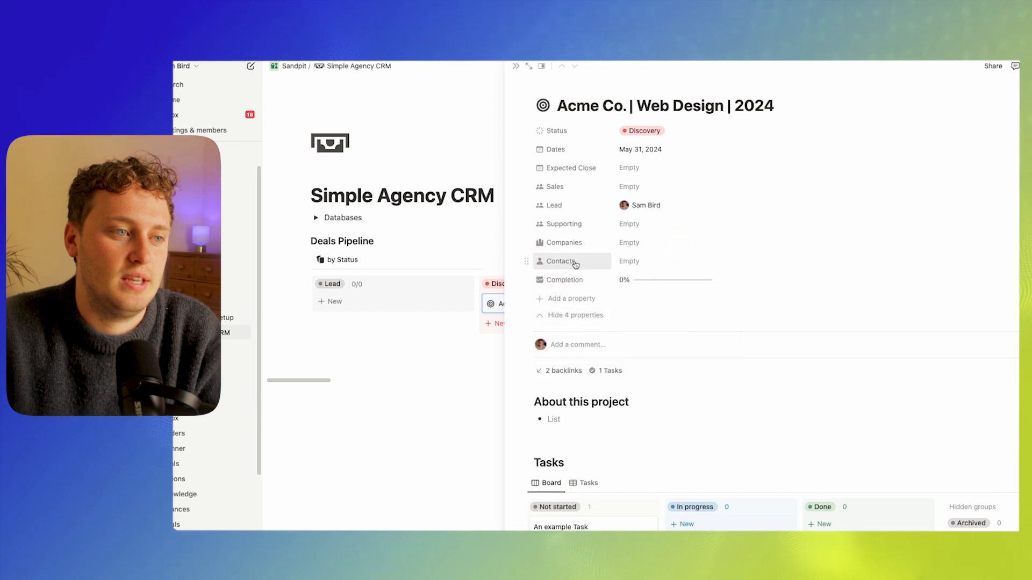
{"action": "left_click", "coordinate": [561, 261]}
{"action": "mouse_move", "coordinate": [616, 339]}
{"action": "left_click", "coordinate": [674, 334]}
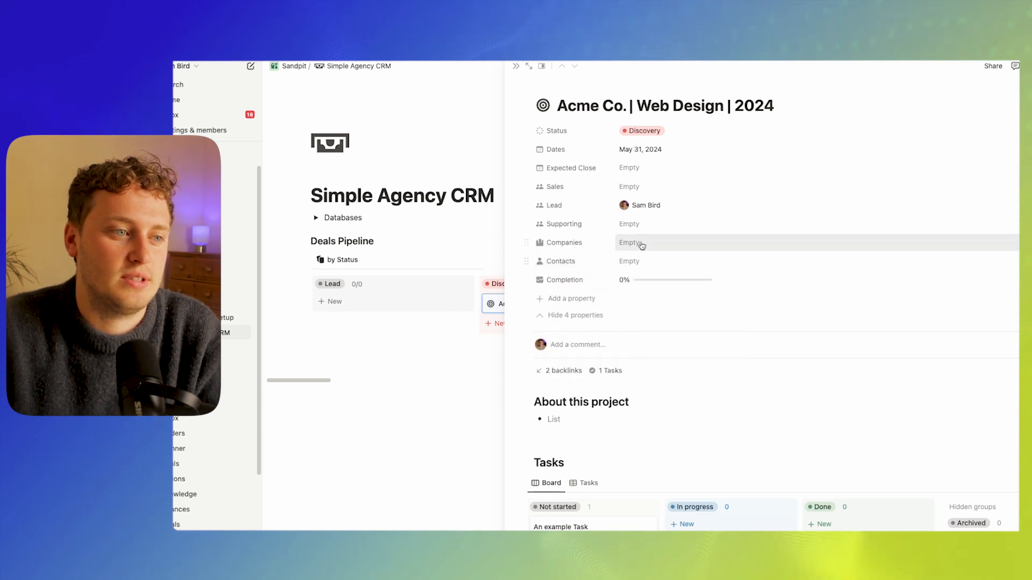
{"action": "left_click", "coordinate": [596, 315]}
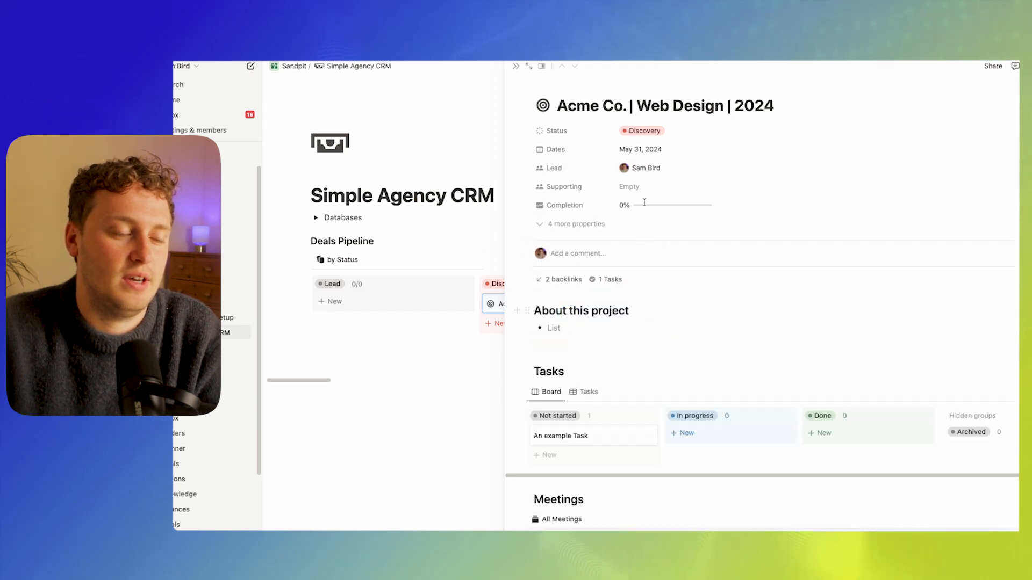
{"action": "left_click", "coordinate": [516, 66]}
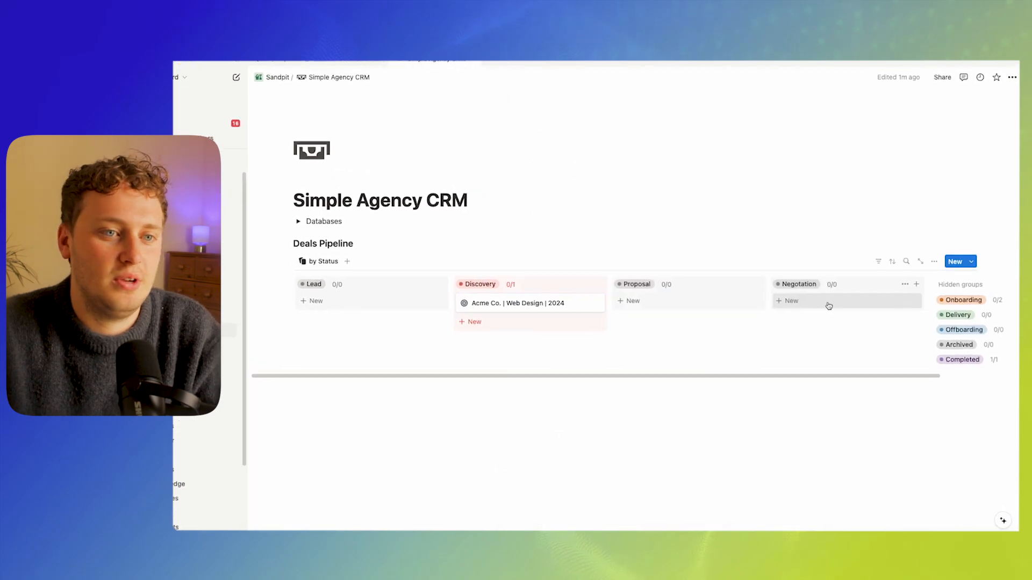
Show the Sales, Contacts, Companies and Expected Close properties on the Deals Pipeline board cards
{"action": "left_click", "coordinate": [934, 262]}
{"action": "left_click", "coordinate": [914, 339]}
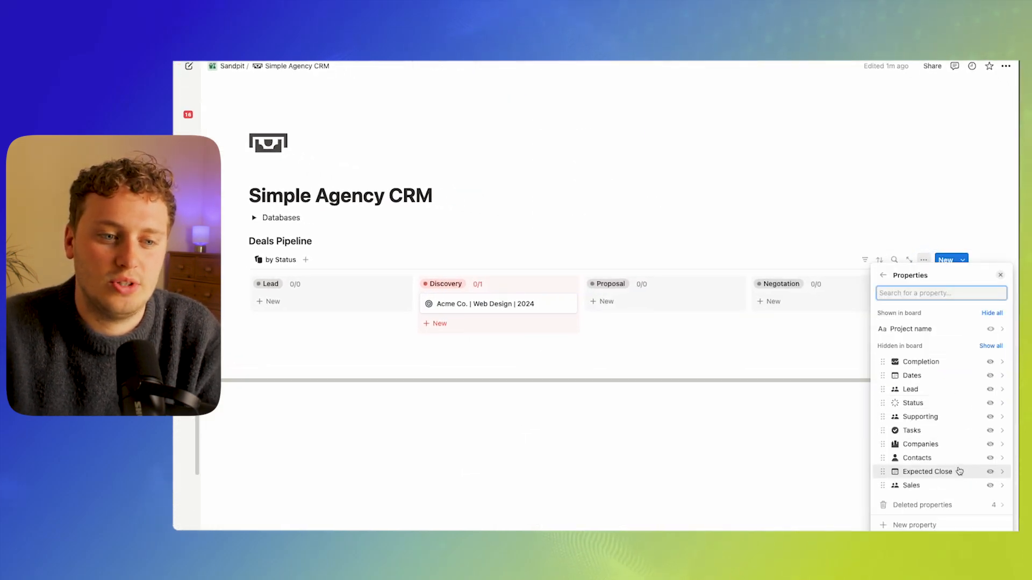
{"action": "left_click", "coordinate": [991, 487]}
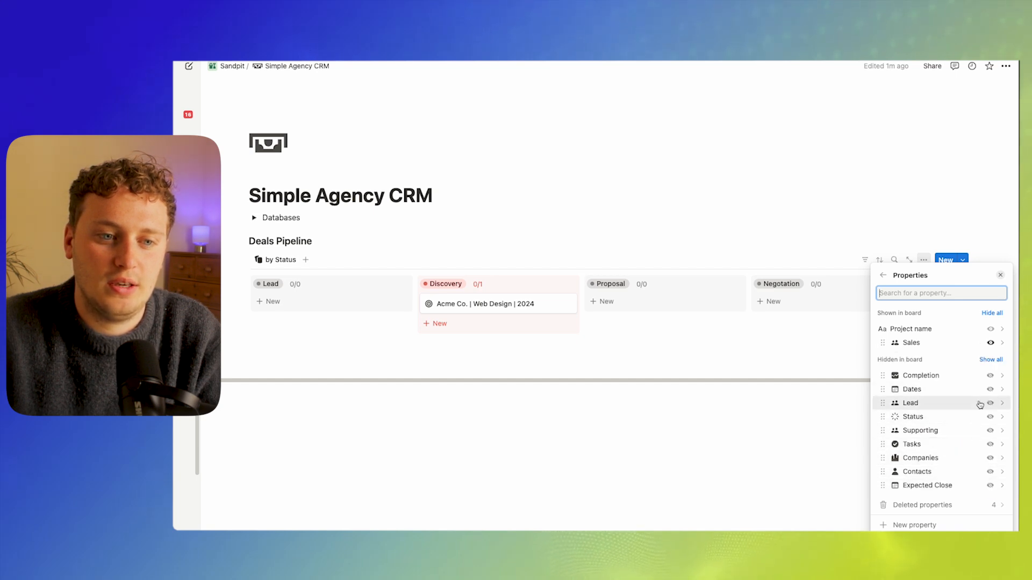
{"action": "left_click", "coordinate": [990, 472]}
{"action": "left_click", "coordinate": [990, 472]}
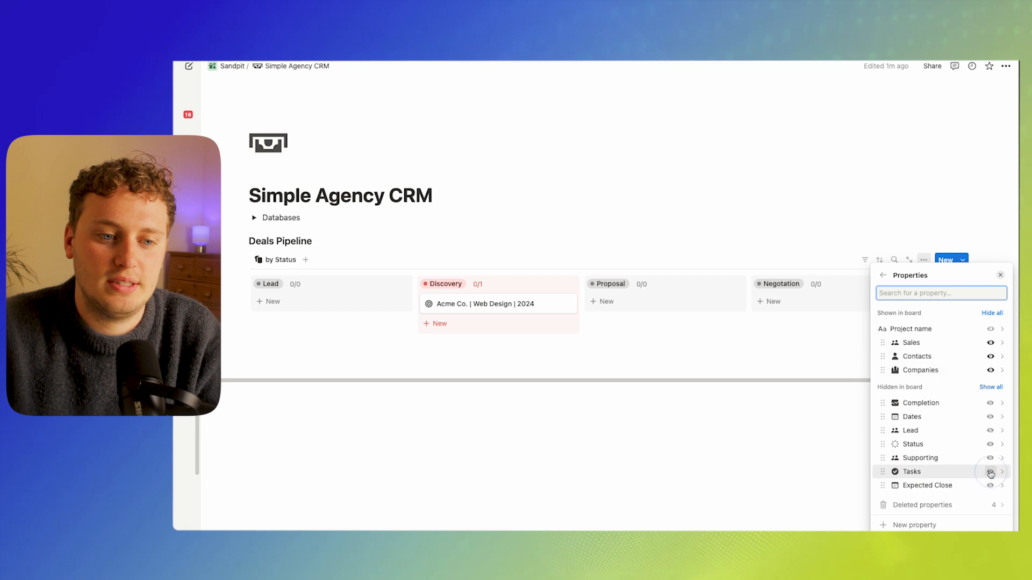
{"action": "left_click", "coordinate": [993, 486]}
{"action": "left_click", "coordinate": [640, 203]}
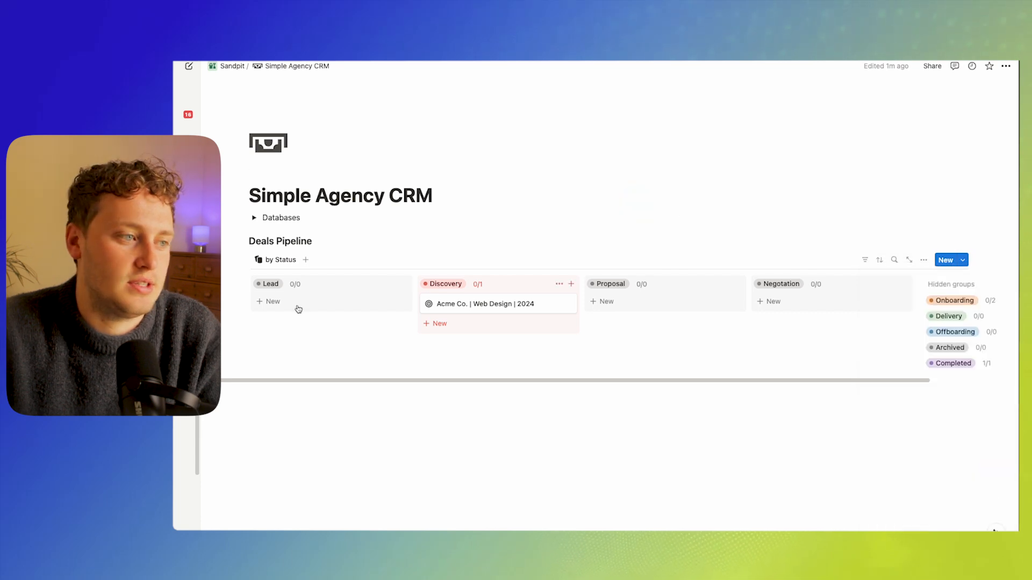
Add a card named ABC Co. to the Lead column and assign a team member in its Sales property
{"action": "left_click", "coordinate": [272, 301]}
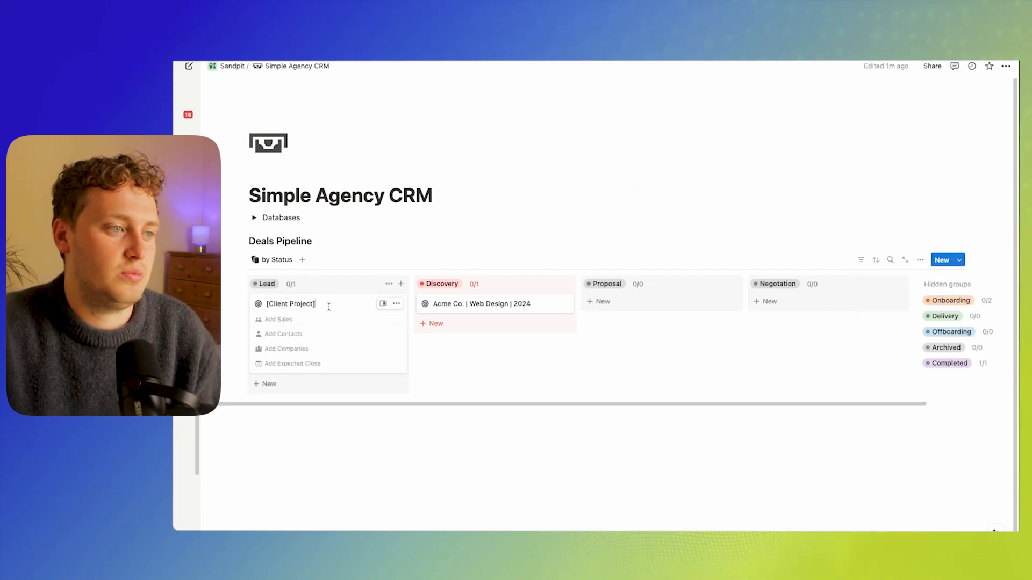
{"action": "type", "text": "ABC Co"}
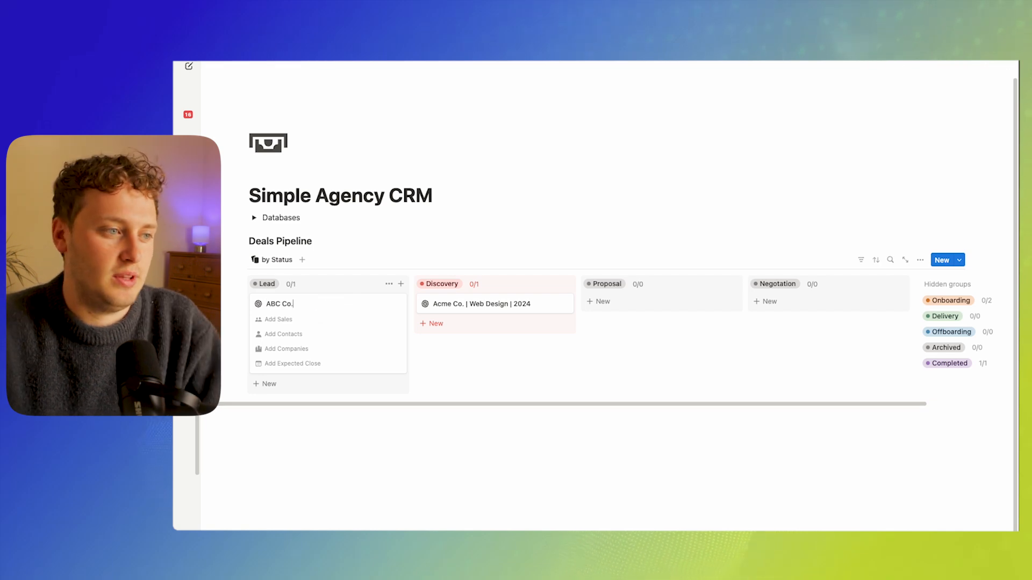
{"action": "type", "text": "."}
{"action": "left_click", "coordinate": [285, 319]}
{"action": "left_click", "coordinate": [281, 352]}
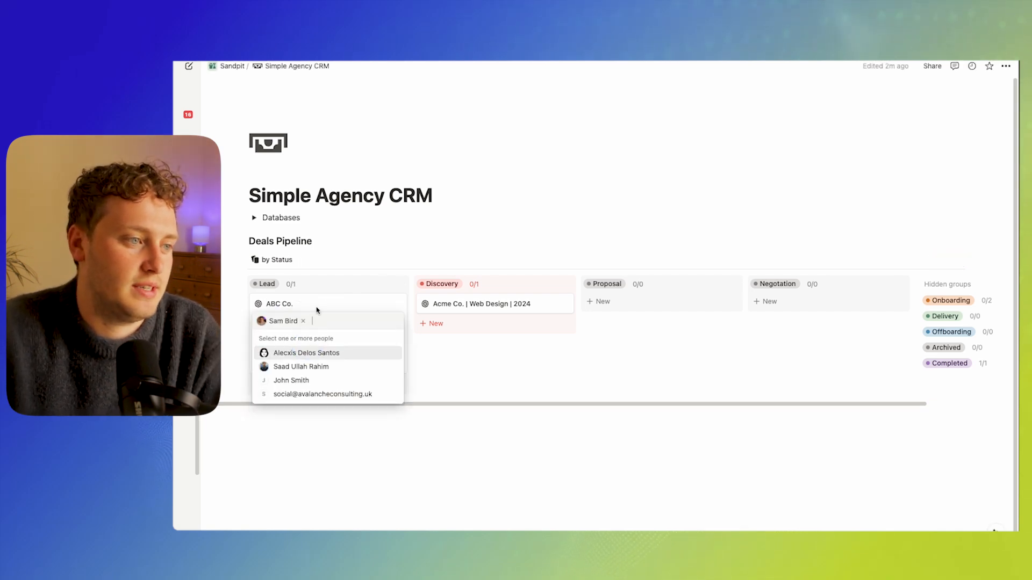
{"action": "key", "text": "Escape"}
Create a new contact with the client's first name from the ABC Co. card and link it in Contacts
{"action": "left_click", "coordinate": [313, 333]}
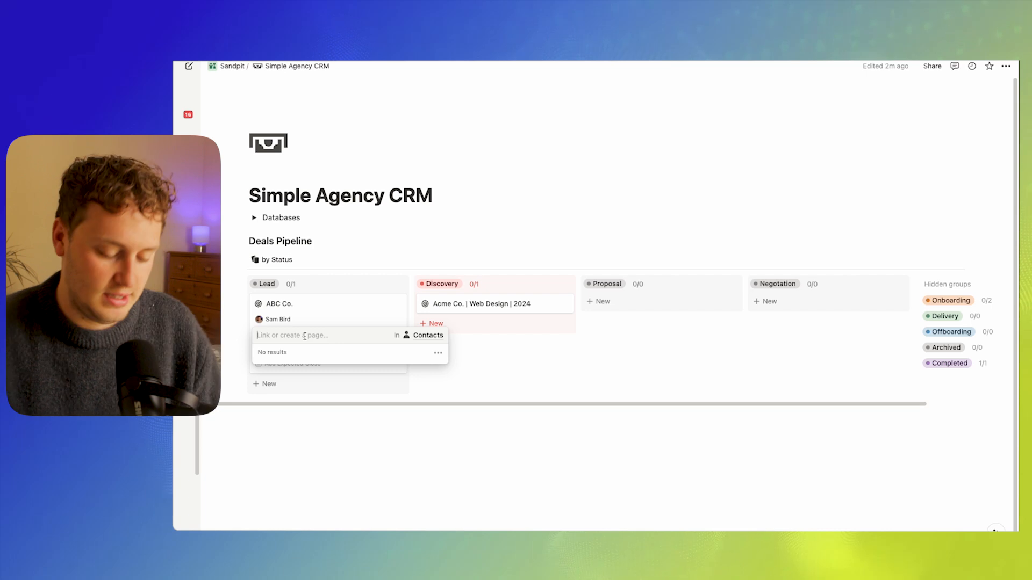
{"action": "type", "text": "James"}
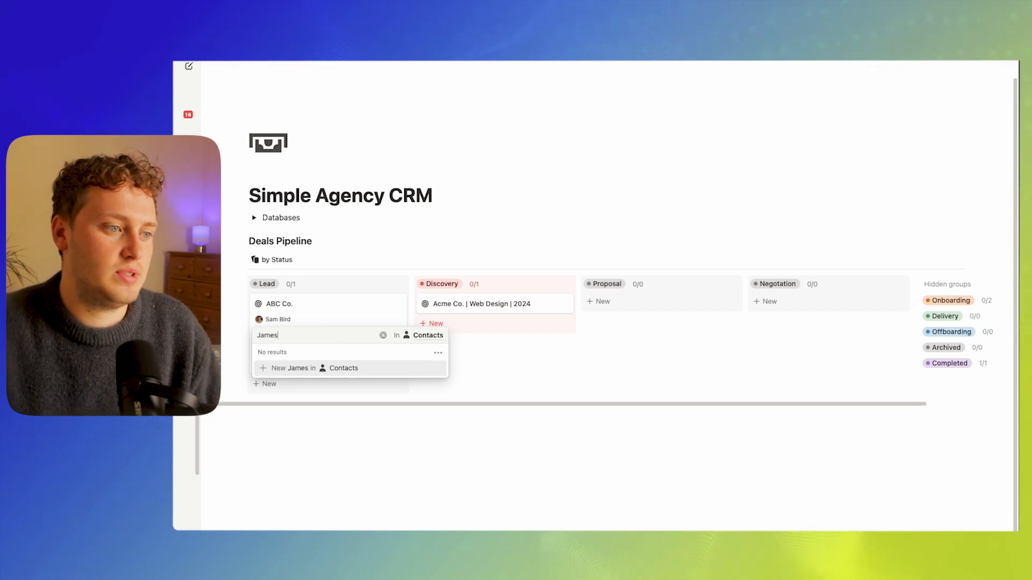
{"action": "left_click", "coordinate": [300, 368]}
{"action": "key", "text": "Escape"}
Create a new company named ABC Co. from the card and link it in Companies
{"action": "left_click", "coordinate": [301, 350]}
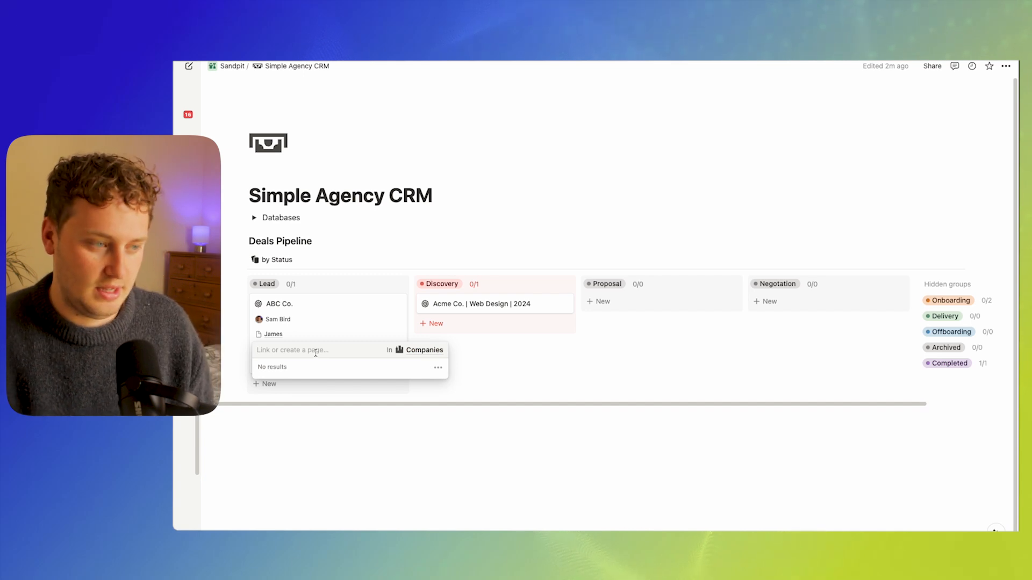
{"action": "type", "text": "ABC Co,"}
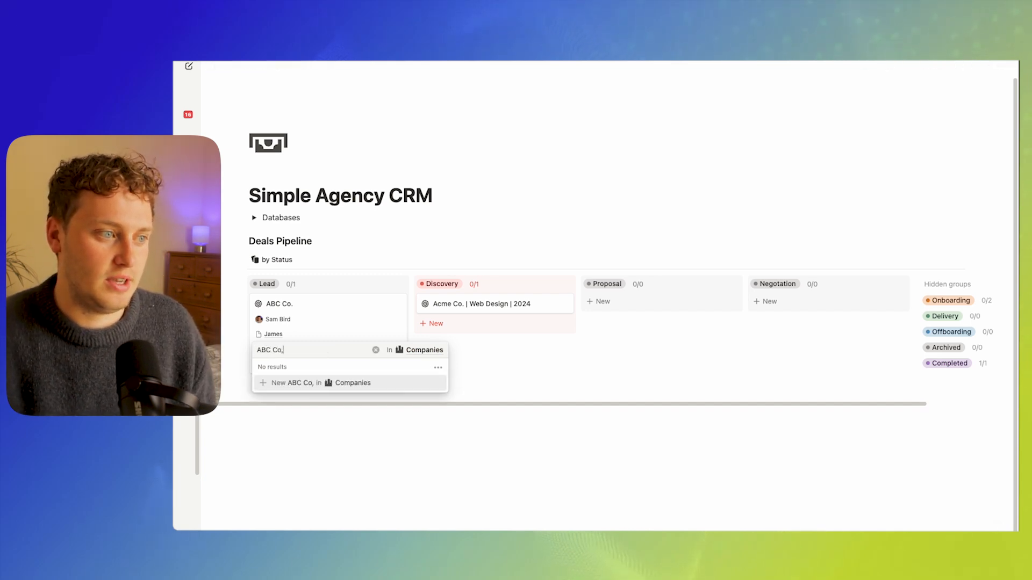
{"action": "type", "text": "."}
{"action": "key", "text": "Return"}
{"action": "left_click", "coordinate": [326, 325]}
Set the ABC Co. card's Expected Close date to June 30, 2024
{"action": "left_click", "coordinate": [282, 369]}
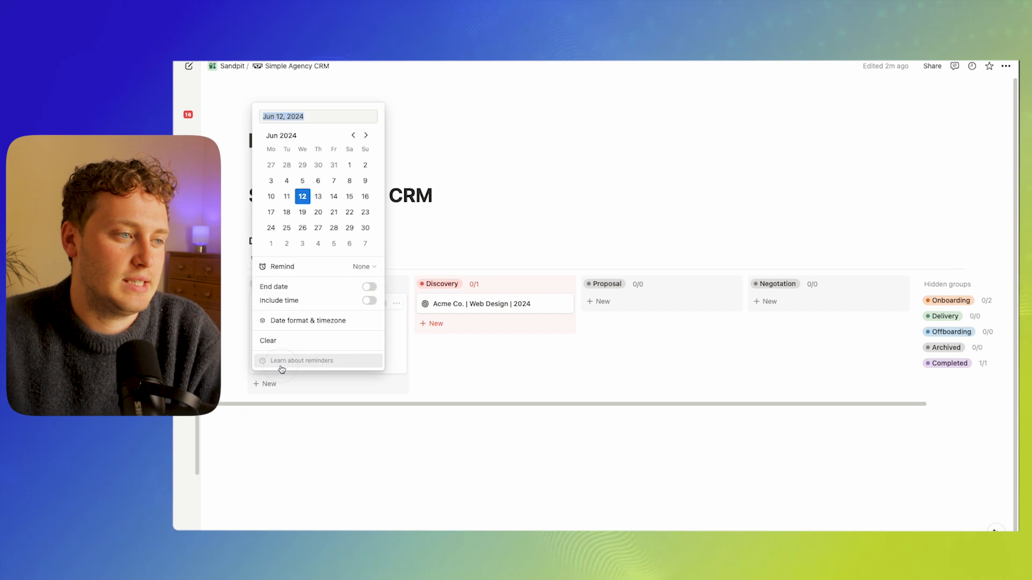
{"action": "left_click", "coordinate": [361, 229]}
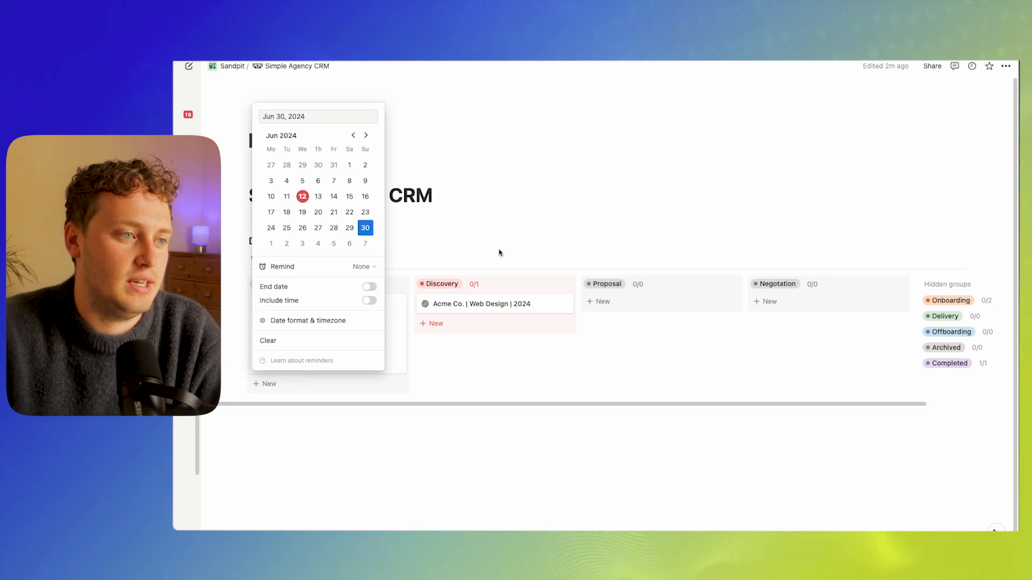
{"action": "left_click", "coordinate": [498, 240]}
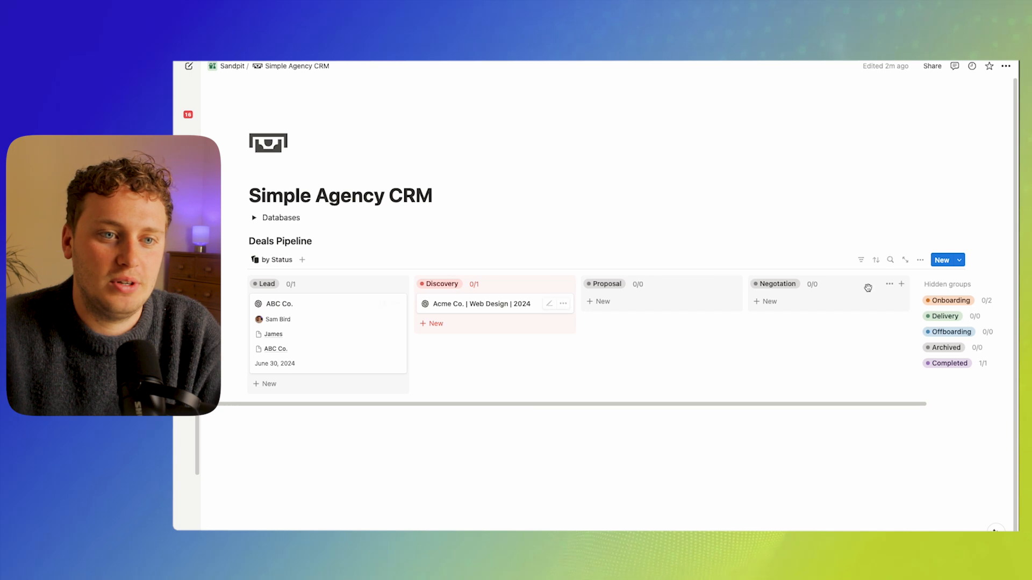
Open the [Client Project] template for editing and rename its Meetings heading to Comms
{"action": "left_click", "coordinate": [960, 261]}
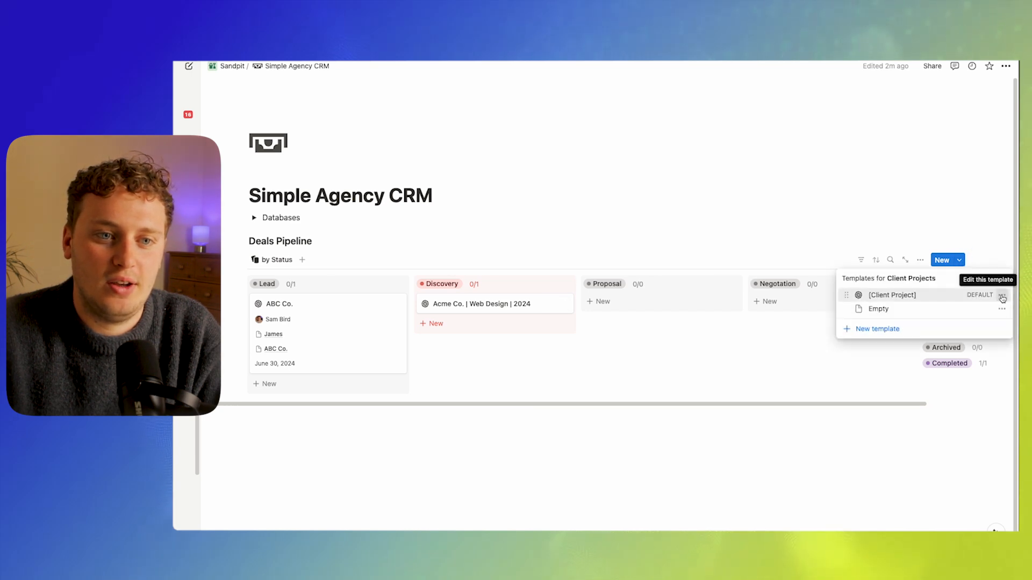
{"action": "left_click", "coordinate": [1002, 297]}
{"action": "left_click", "coordinate": [945, 295]}
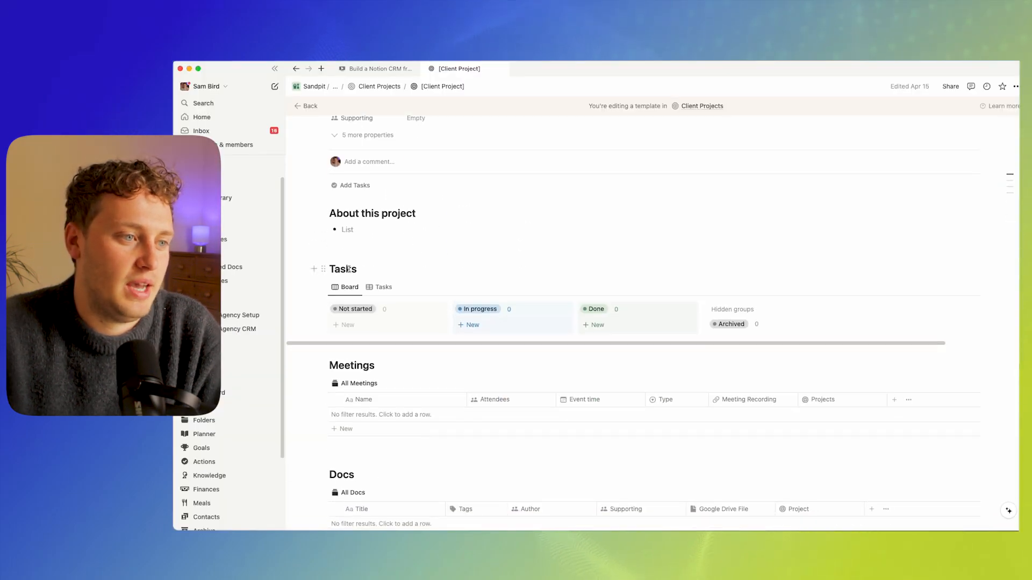
{"action": "scroll", "coordinate": [435, 248], "scroll_direction": "down", "scroll_amount": 3}
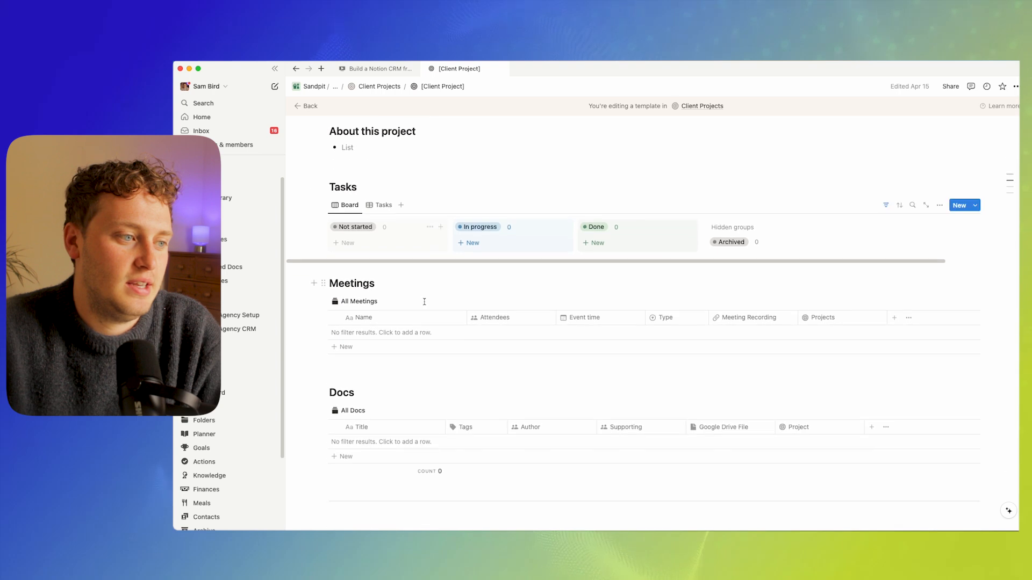
{"action": "scroll", "coordinate": [362, 305], "scroll_direction": "down", "scroll_amount": 3}
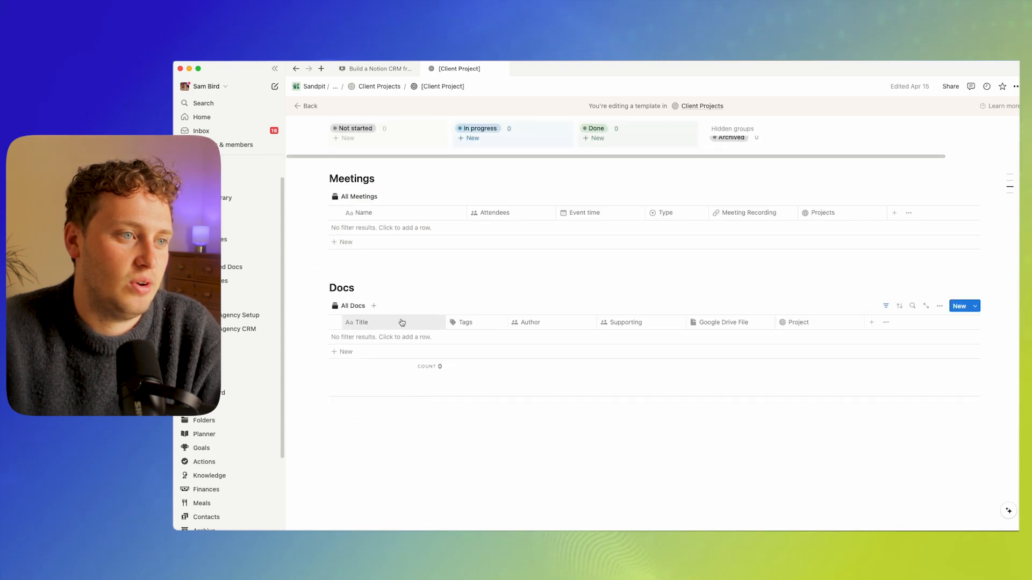
{"action": "scroll", "coordinate": [363, 304], "scroll_direction": "up", "scroll_amount": 3}
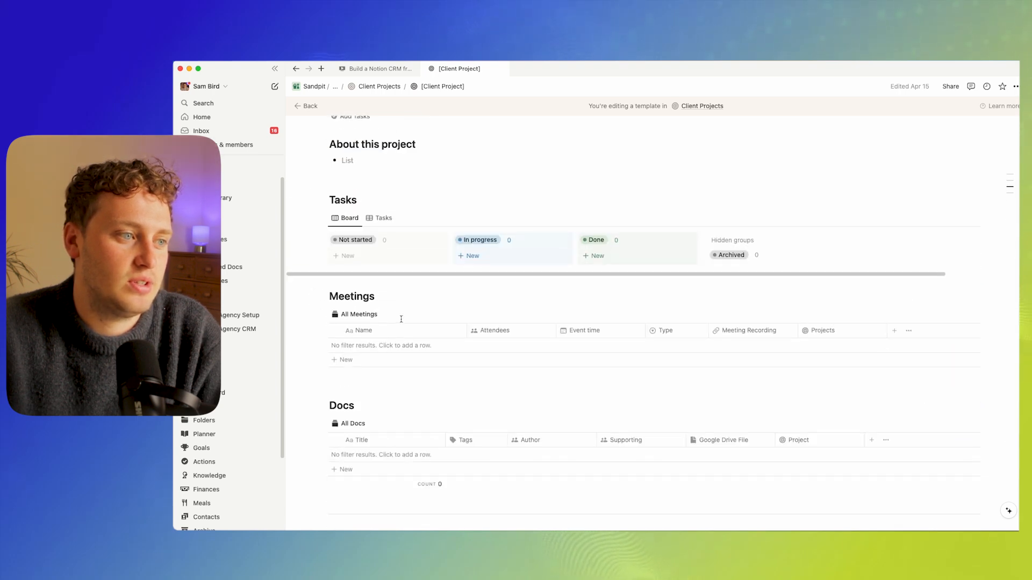
{"action": "double_click", "coordinate": [358, 296]}
{"action": "type", "text": "Comms"}
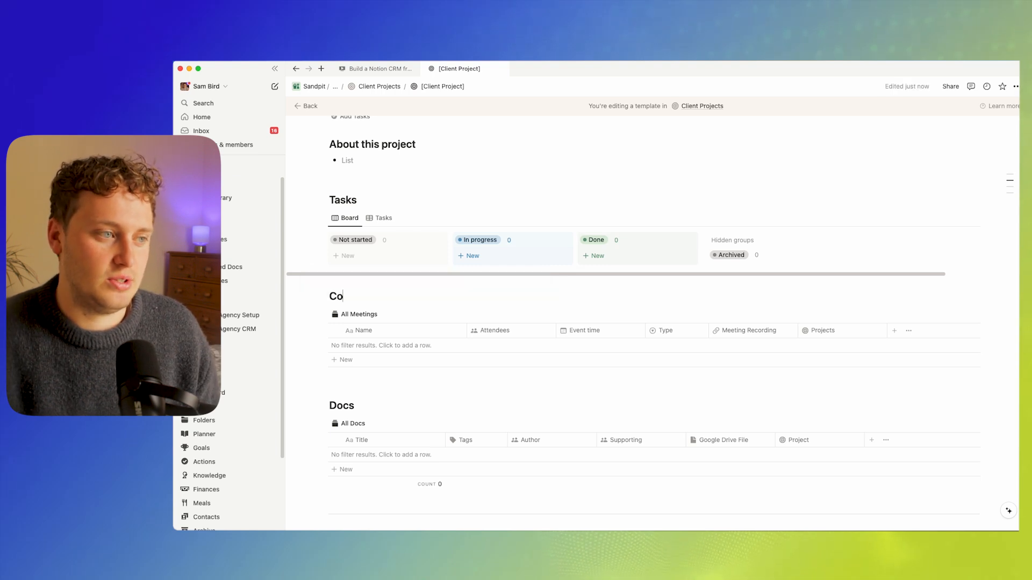
Hide the Projects property in the Comms table and move the Type column directly after Name
{"action": "left_click", "coordinate": [909, 331]}
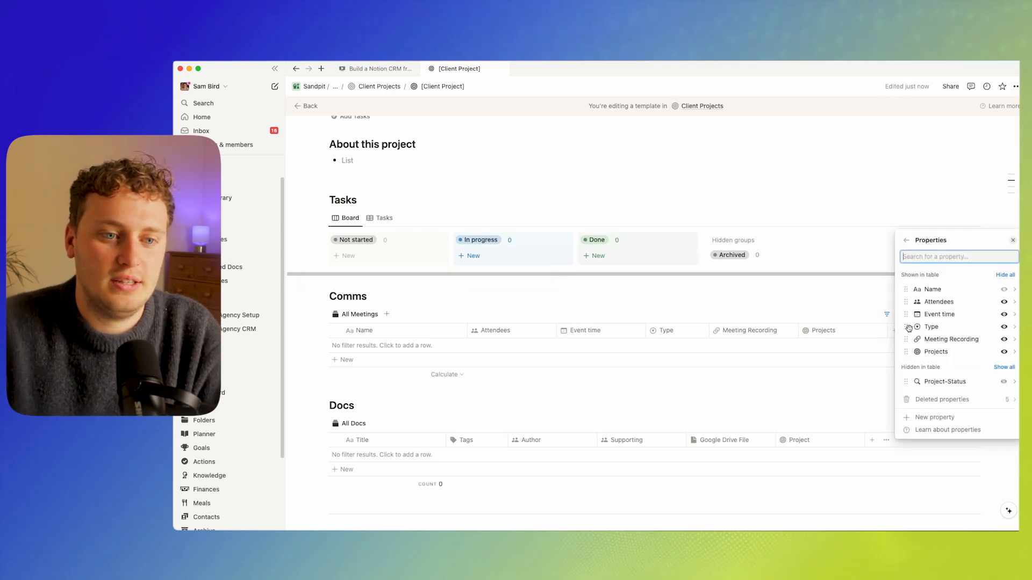
{"action": "left_click", "coordinate": [1005, 353]}
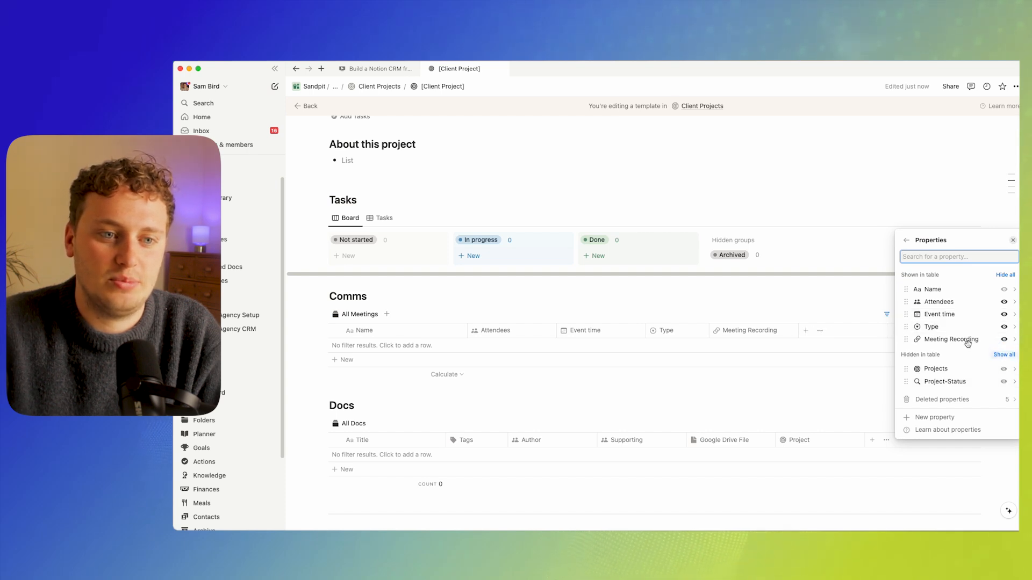
{"action": "left_click", "coordinate": [633, 300]}
{"action": "left_click_drag", "start_coordinate": [658, 330], "coordinate": [650, 332]}
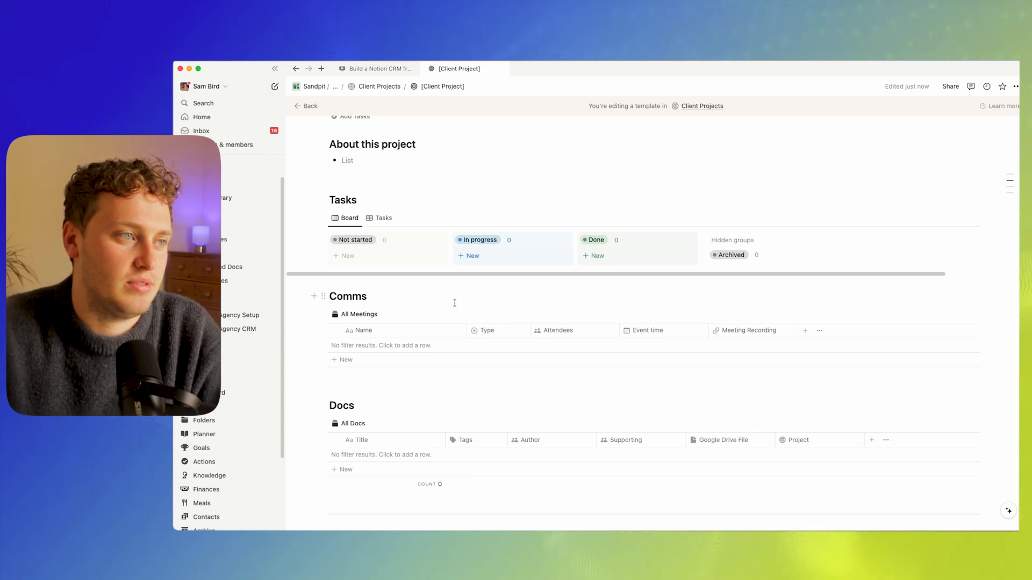
{"action": "scroll", "coordinate": [454, 303], "scroll_direction": "up", "scroll_amount": 4}
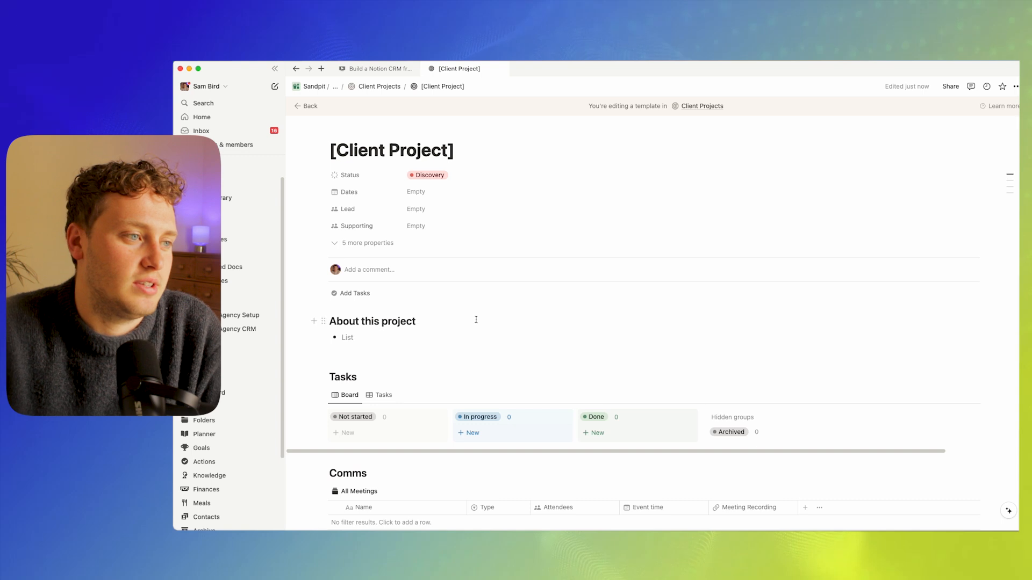
{"action": "scroll", "coordinate": [477, 320], "scroll_direction": "up", "scroll_amount": 2}
{"action": "scroll", "coordinate": [477, 320], "scroll_direction": "down", "scroll_amount": 6}
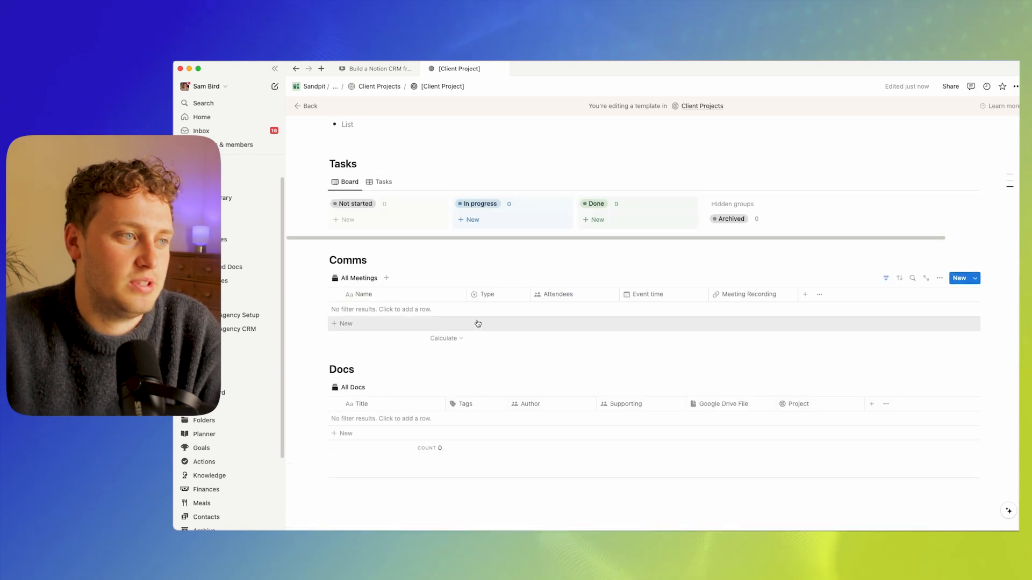
In the template's Tasks section, place the Tasks table view before Board, move the Status column after Due, and leave the template
{"action": "scroll", "coordinate": [478, 323], "scroll_direction": "up", "scroll_amount": 4}
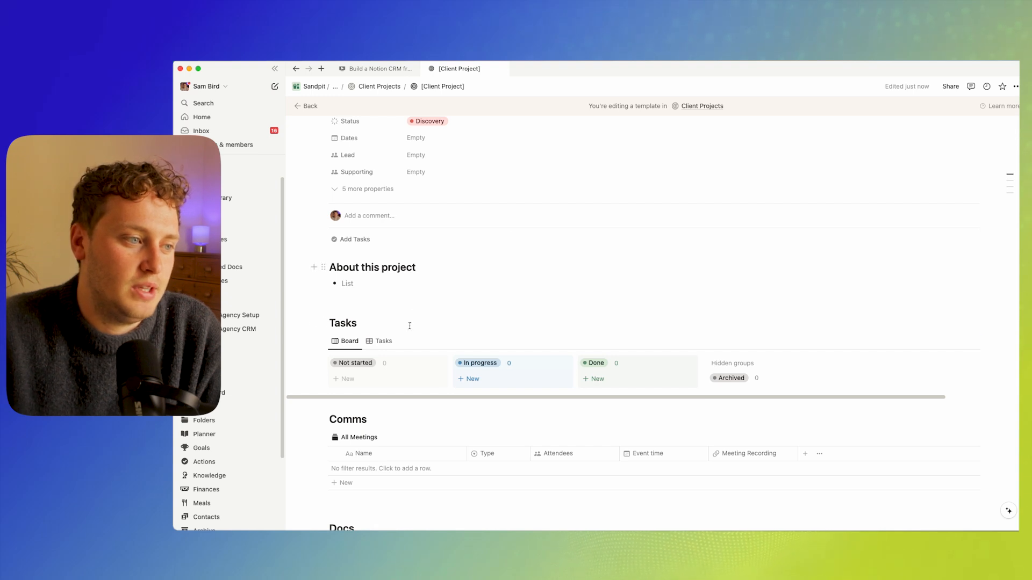
{"action": "scroll", "coordinate": [457, 309], "scroll_direction": "down", "scroll_amount": 2}
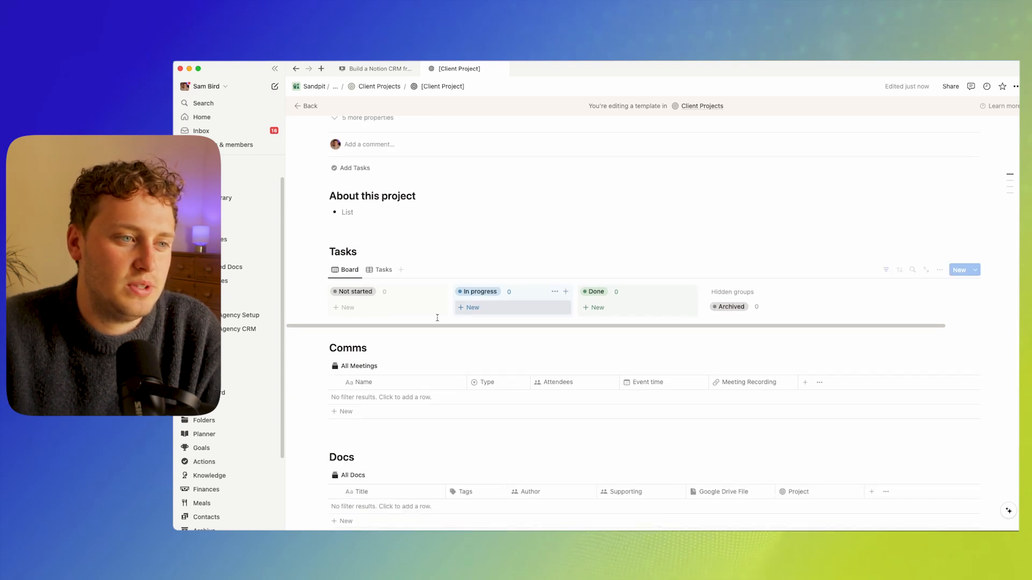
{"action": "left_click", "coordinate": [383, 269]}
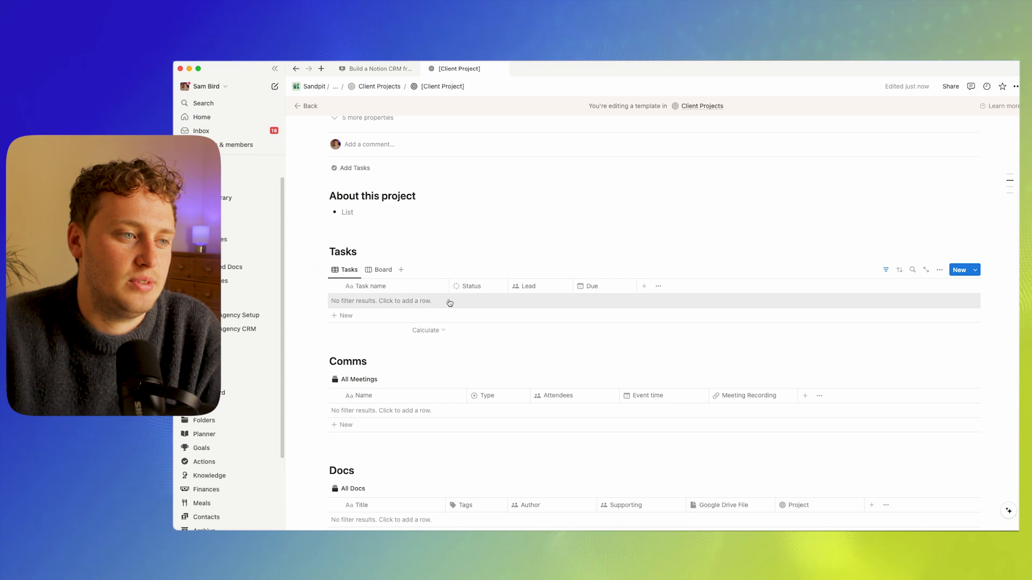
{"action": "left_click", "coordinate": [659, 286]}
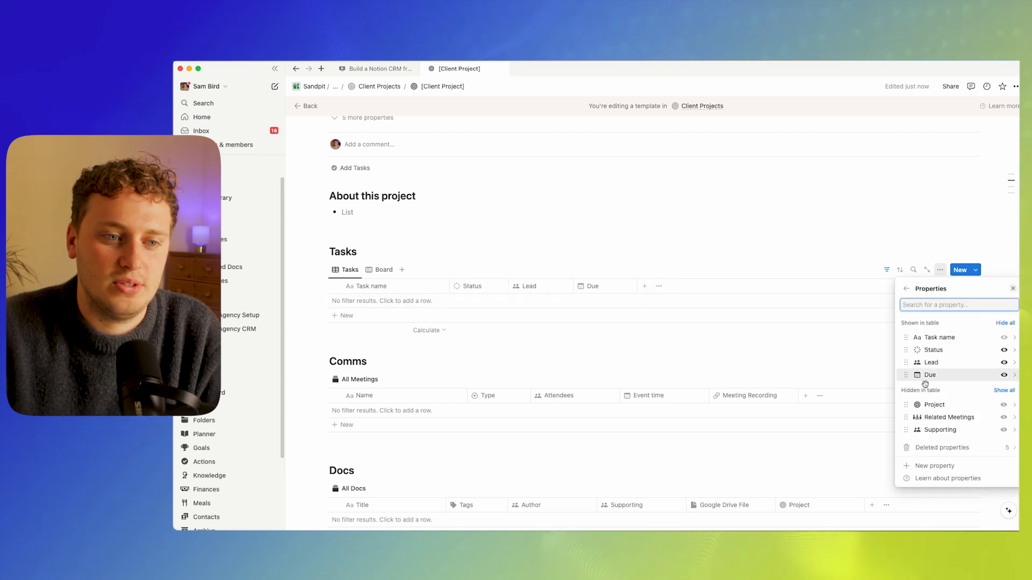
{"action": "left_click", "coordinate": [610, 260]}
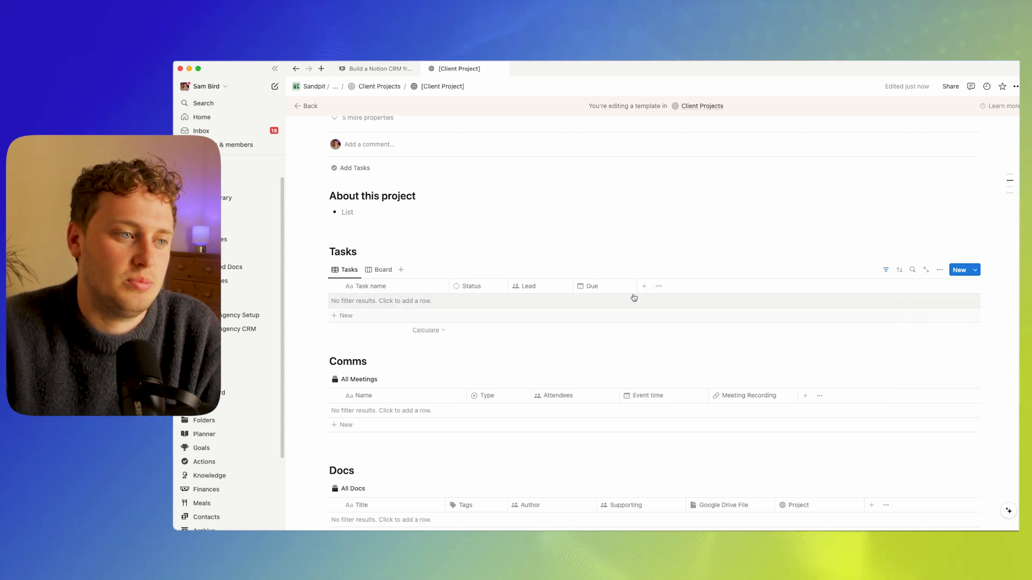
{"action": "left_click_drag", "start_coordinate": [474, 287], "coordinate": [635, 292]}
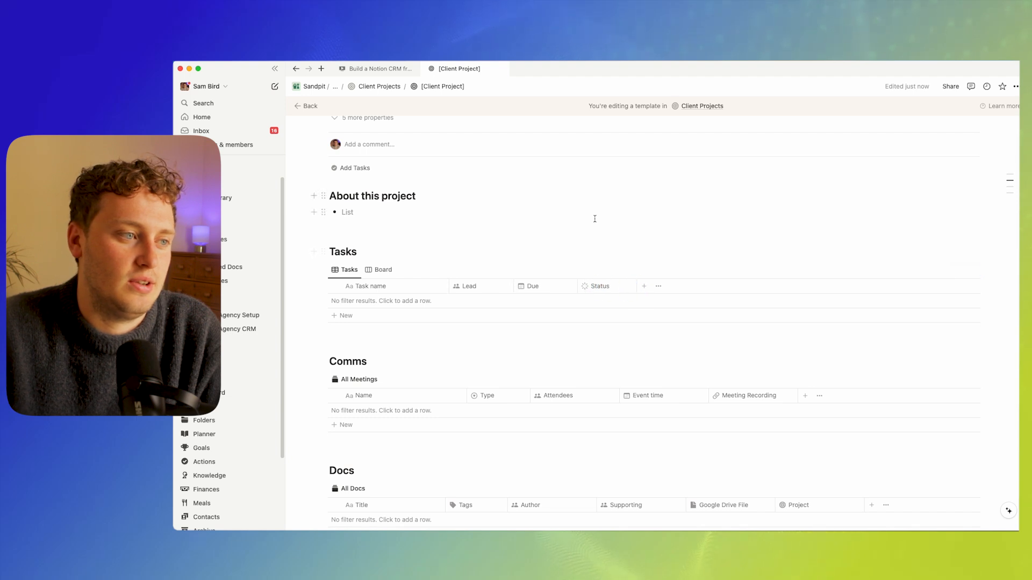
{"action": "scroll", "coordinate": [586, 288], "scroll_direction": "up", "scroll_amount": 5}
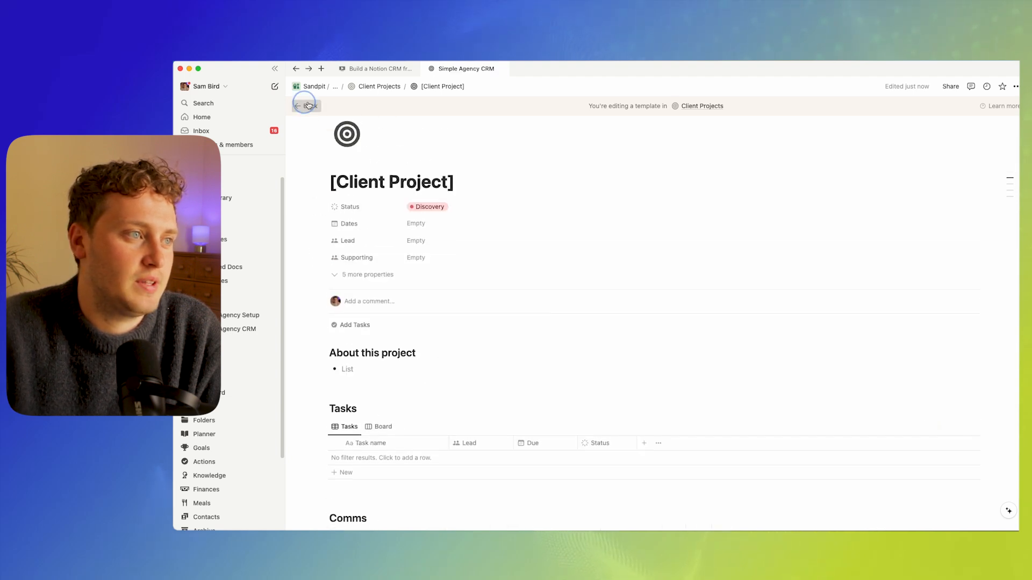
{"action": "left_click", "coordinate": [305, 105]}
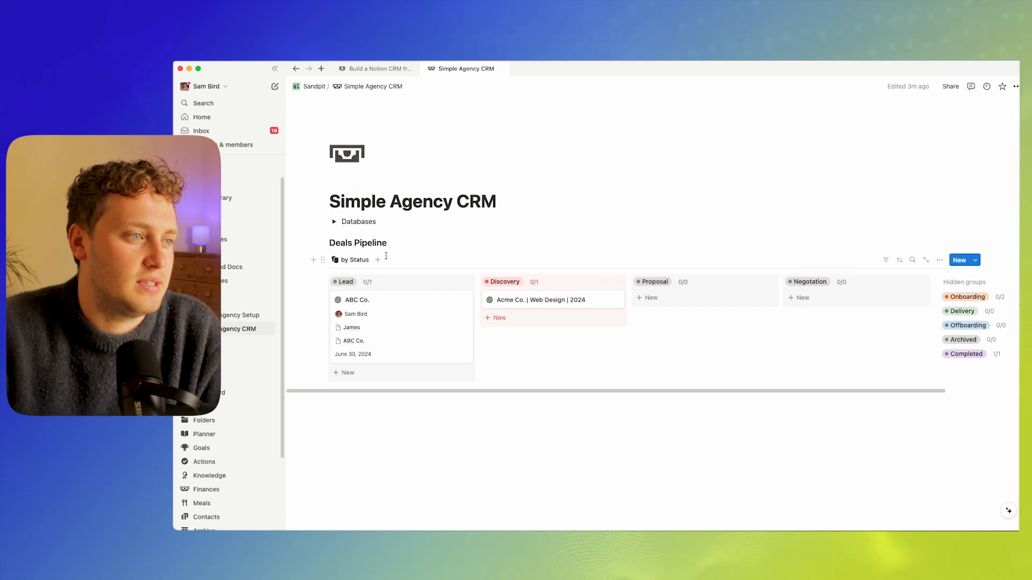
Open the Contacts database from the Databases list and create a new template with the person icon
{"action": "left_click", "coordinate": [334, 222]}
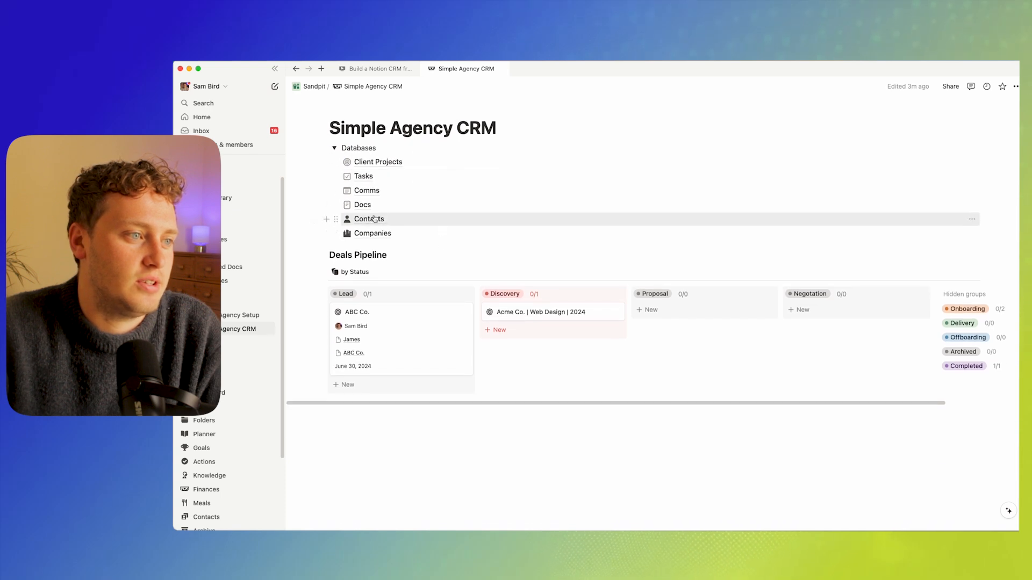
{"action": "left_click", "coordinate": [375, 217]}
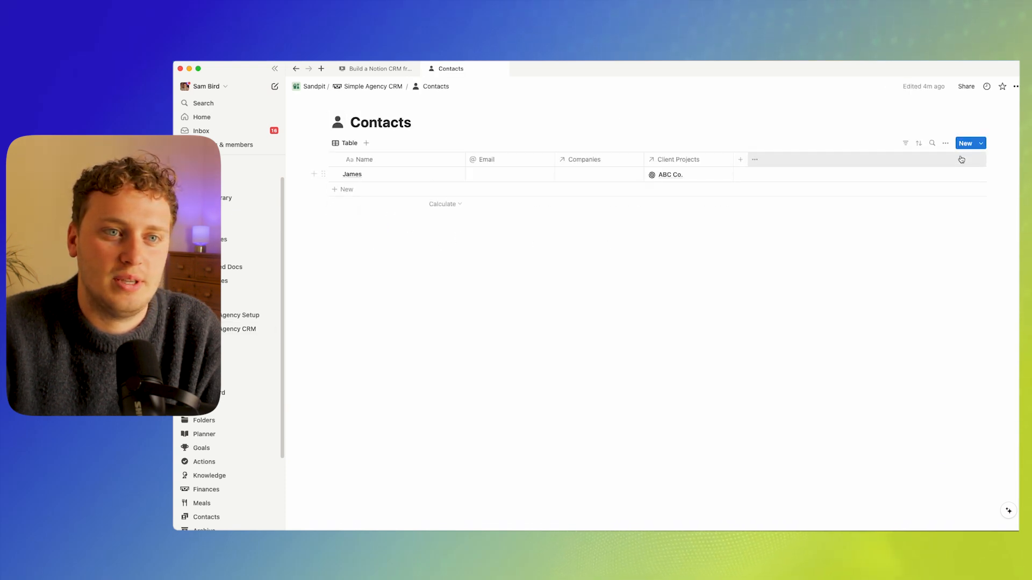
{"action": "left_click", "coordinate": [981, 143]}
{"action": "left_click", "coordinate": [904, 205]}
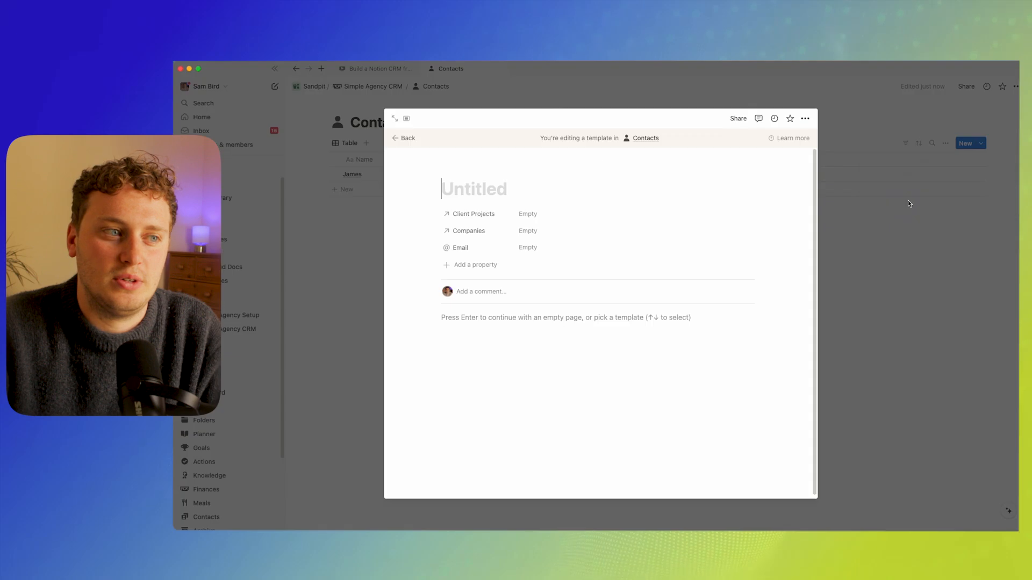
{"action": "left_click", "coordinate": [447, 165]}
{"action": "left_click", "coordinate": [436, 223]}
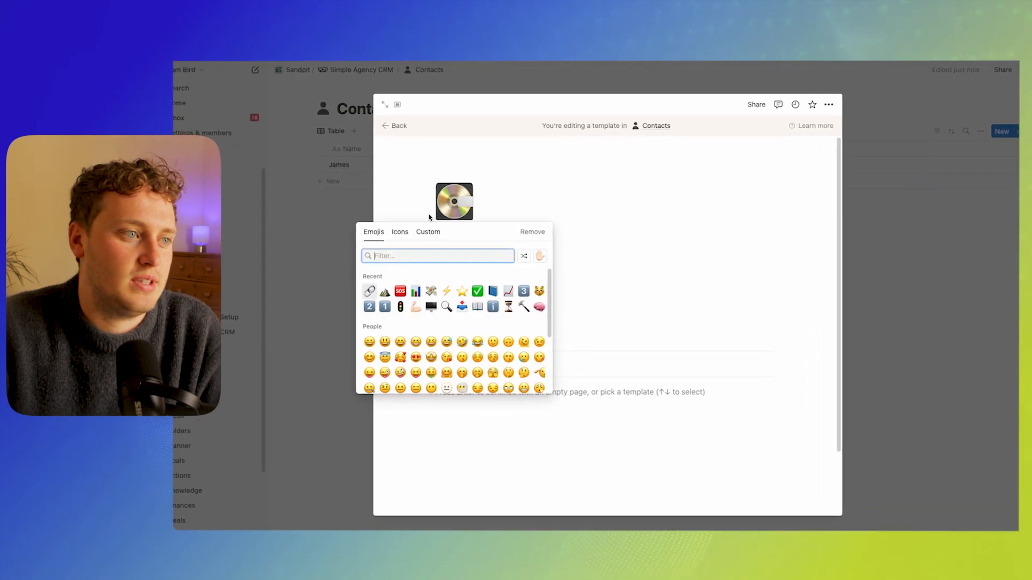
{"action": "left_click", "coordinate": [400, 232]}
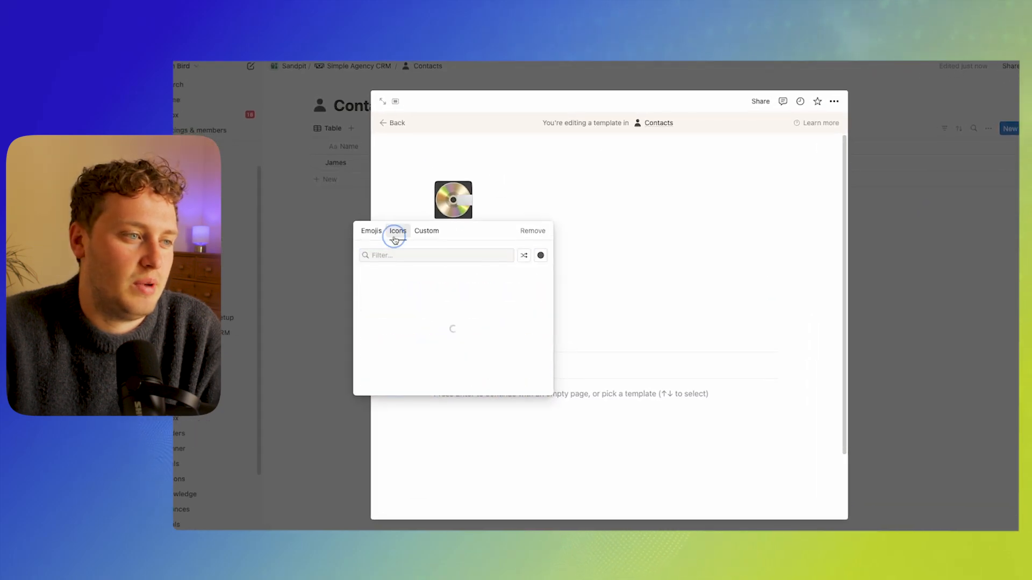
{"action": "left_click", "coordinate": [368, 296]}
Change the Client Projects property's icon in the Contacts template to the target icon
{"action": "left_click", "coordinate": [473, 280]}
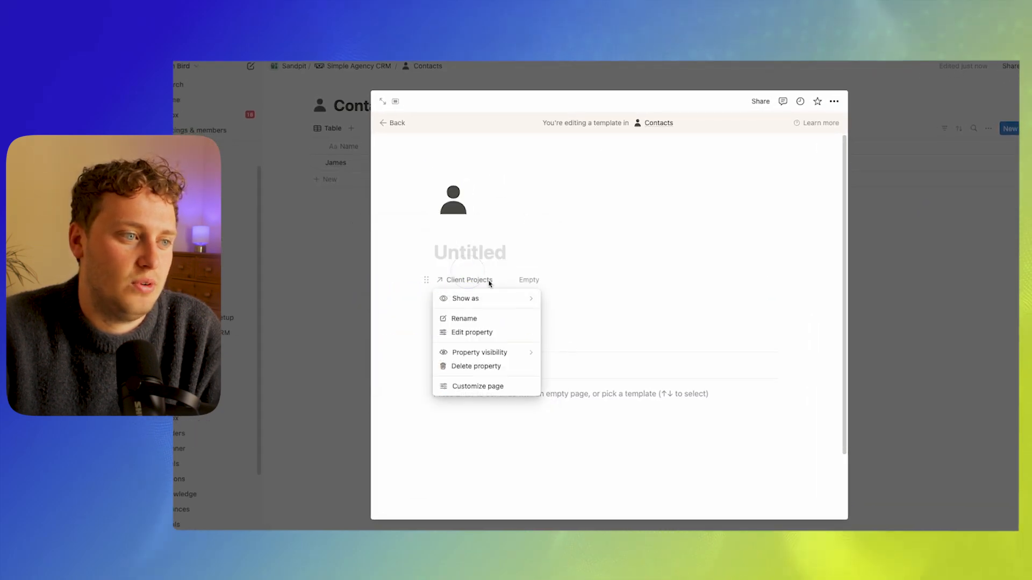
{"action": "left_click", "coordinate": [457, 329]}
{"action": "left_click", "coordinate": [445, 300]}
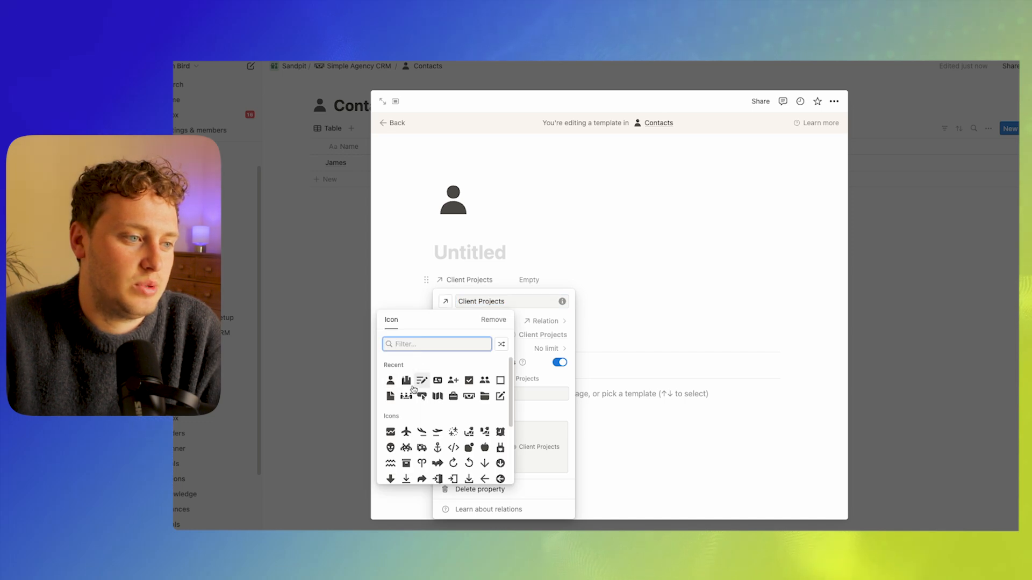
{"action": "left_click", "coordinate": [486, 396]}
{"action": "left_click", "coordinate": [445, 301]}
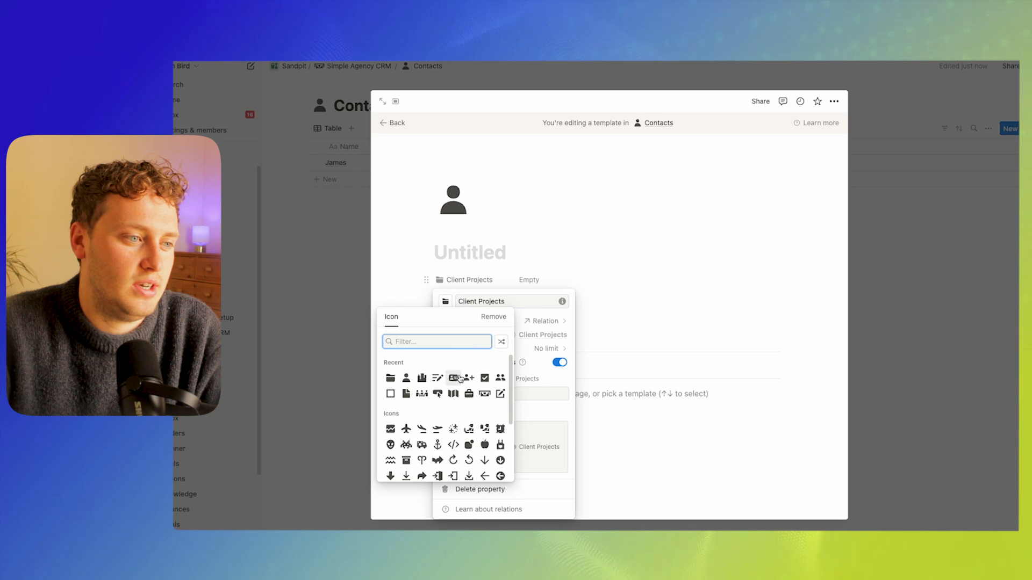
{"action": "type", "text": "targ"}
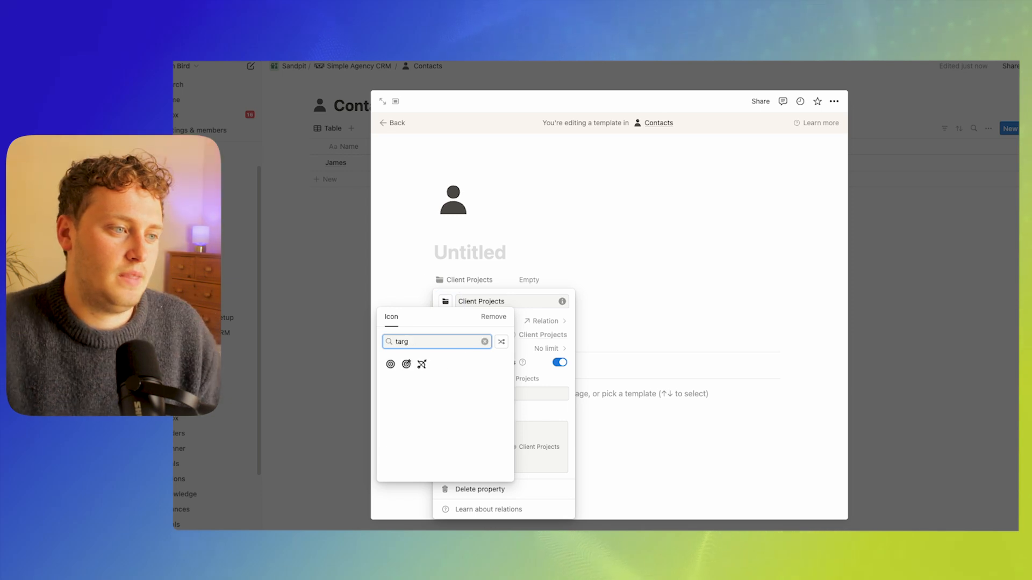
{"action": "left_click", "coordinate": [391, 364]}
{"action": "left_click", "coordinate": [454, 250]}
Change the Companies property's icon in the Contacts template to the buildings icon
{"action": "left_click", "coordinate": [465, 298]}
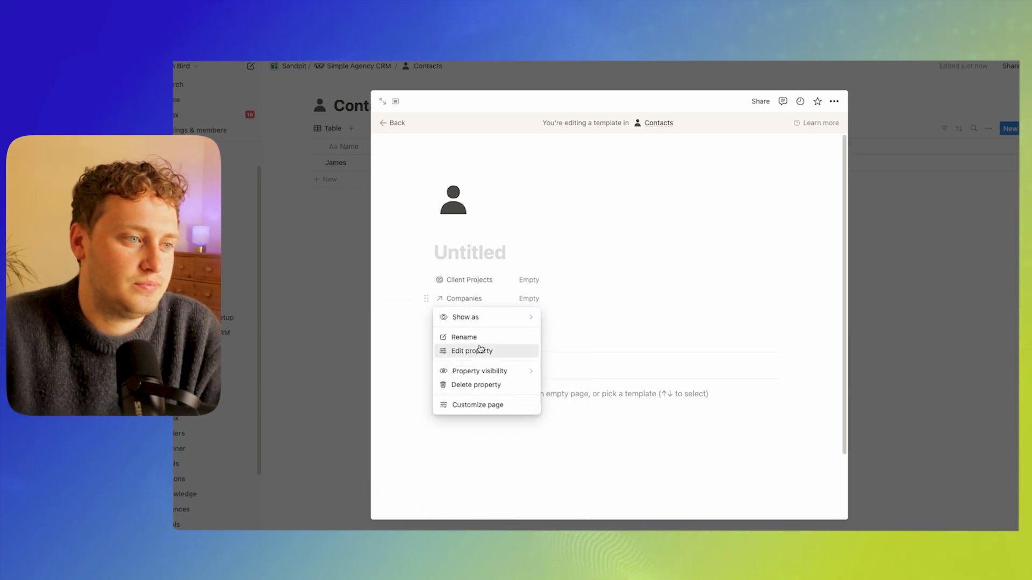
{"action": "left_click", "coordinate": [482, 350]}
{"action": "left_click", "coordinate": [446, 319]}
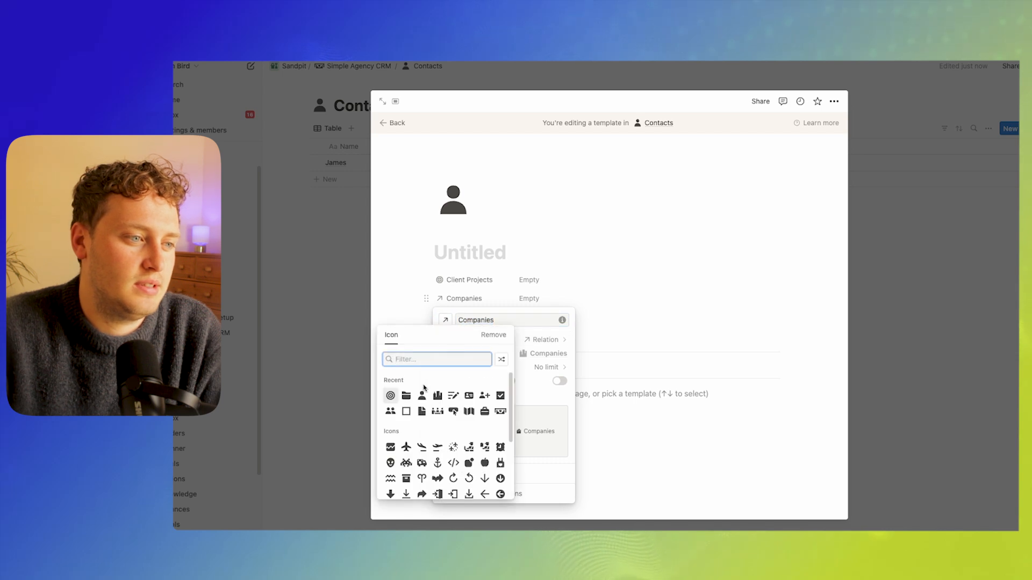
{"action": "left_click", "coordinate": [439, 398]}
{"action": "left_click", "coordinate": [498, 286]}
Move the Email property above Client Projects, start an empty page body, and close the Contacts template
{"action": "left_click_drag", "start_coordinate": [461, 316], "coordinate": [463, 273]}
{"action": "left_click", "coordinate": [465, 394]}
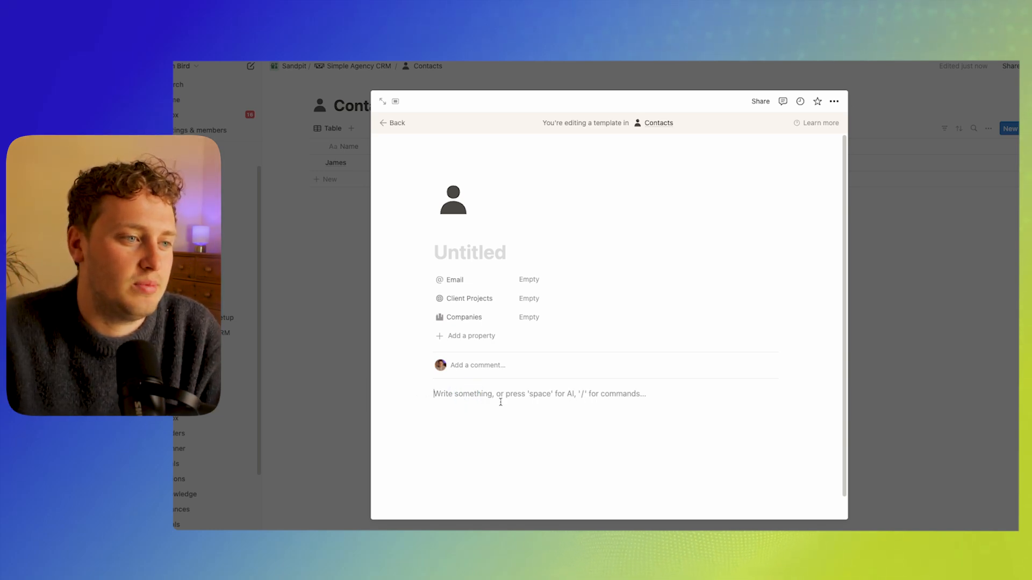
{"action": "left_click", "coordinate": [941, 254]}
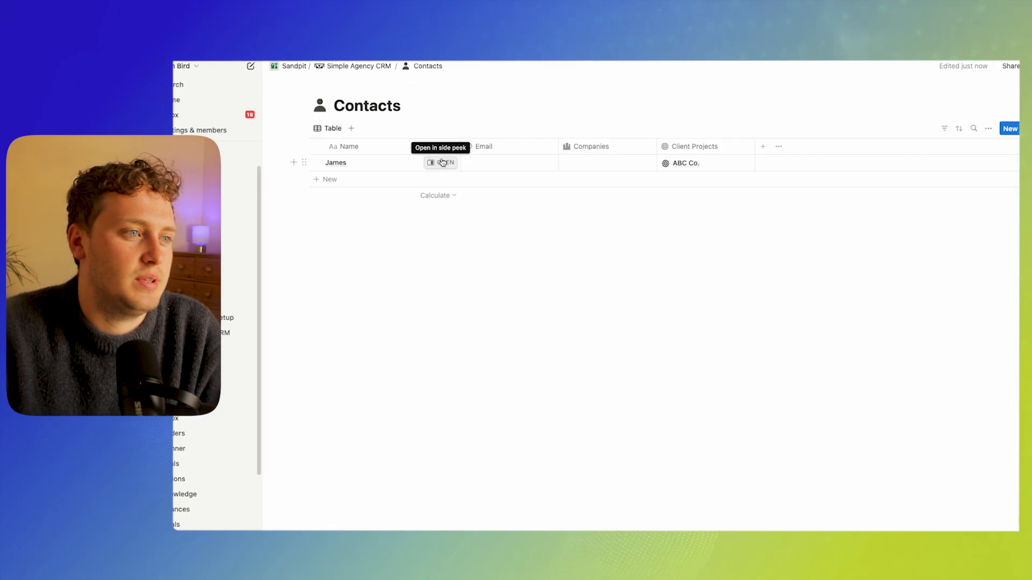
Apply the new untitled template to the existing contact's page and close the page
{"action": "left_click", "coordinate": [442, 162]}
{"action": "left_click", "coordinate": [637, 272]}
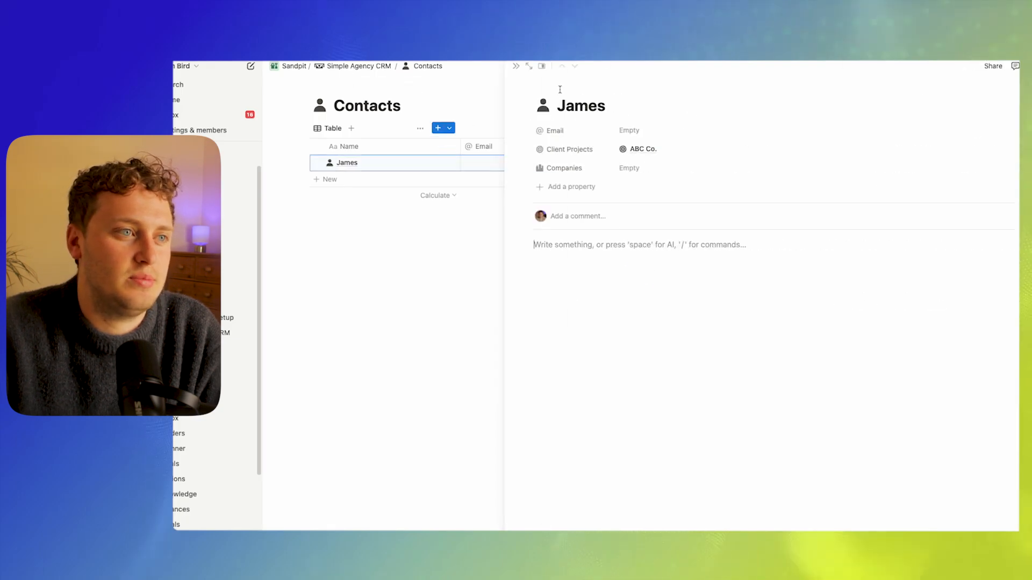
{"action": "left_click", "coordinate": [516, 66]}
Open the Companies database from Simple Agency CRM and create a new template with the buildings icon
{"action": "left_click", "coordinate": [359, 65]}
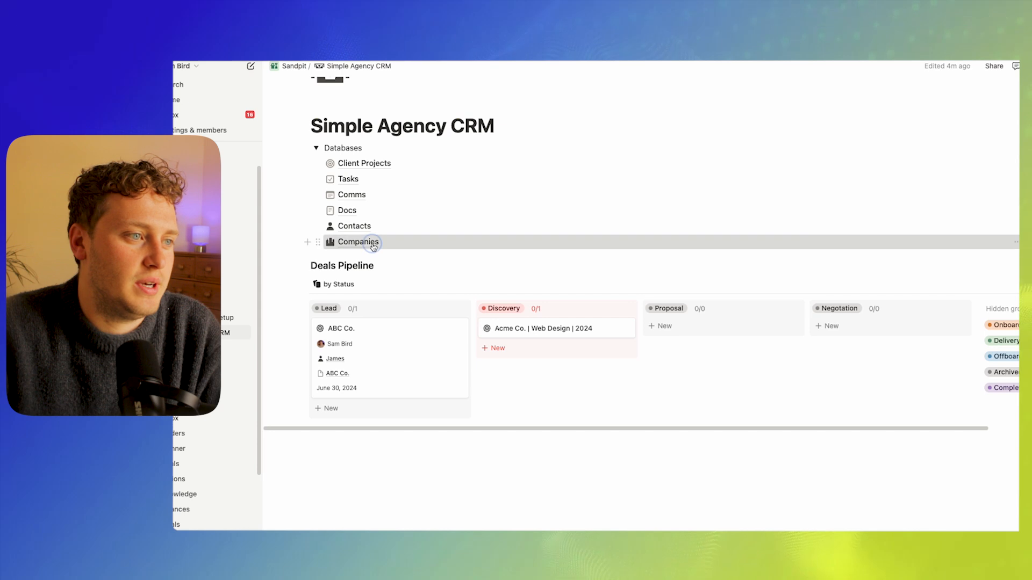
{"action": "left_click", "coordinate": [358, 242]}
{"action": "left_click", "coordinate": [1016, 129]}
{"action": "left_click", "coordinate": [958, 191]}
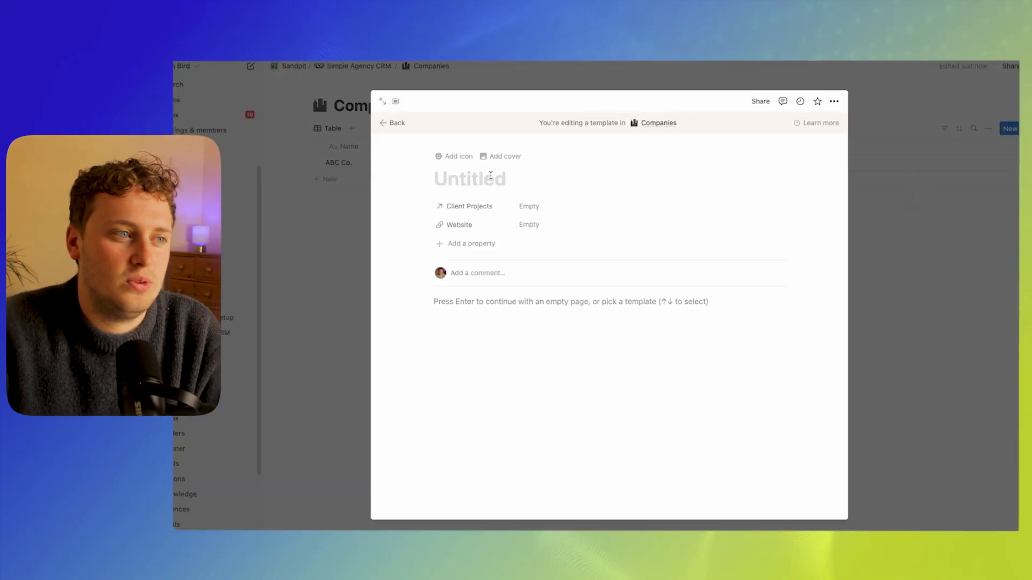
{"action": "left_click", "coordinate": [453, 156]}
{"action": "left_click", "coordinate": [398, 231]}
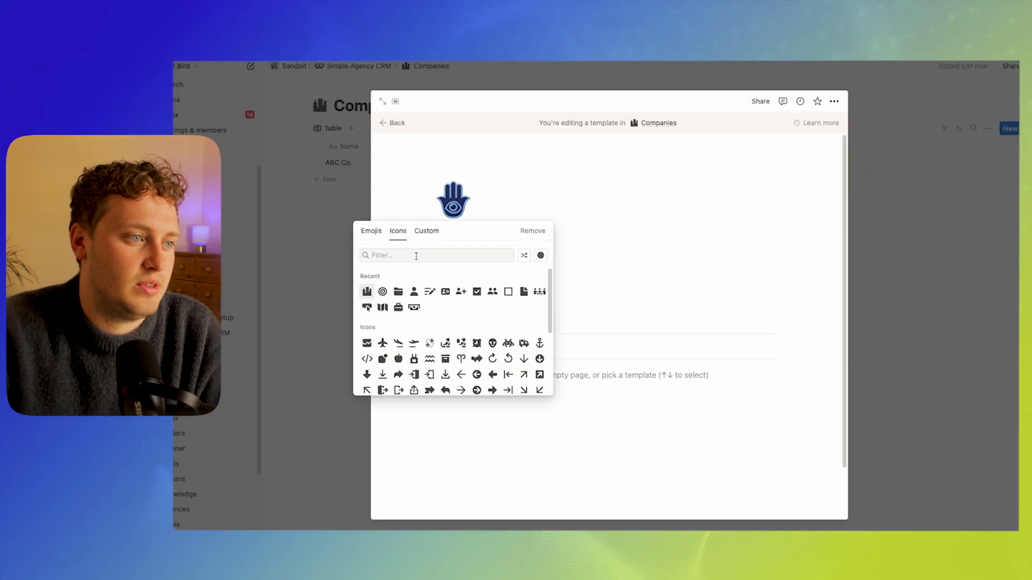
{"action": "left_click", "coordinate": [368, 292]}
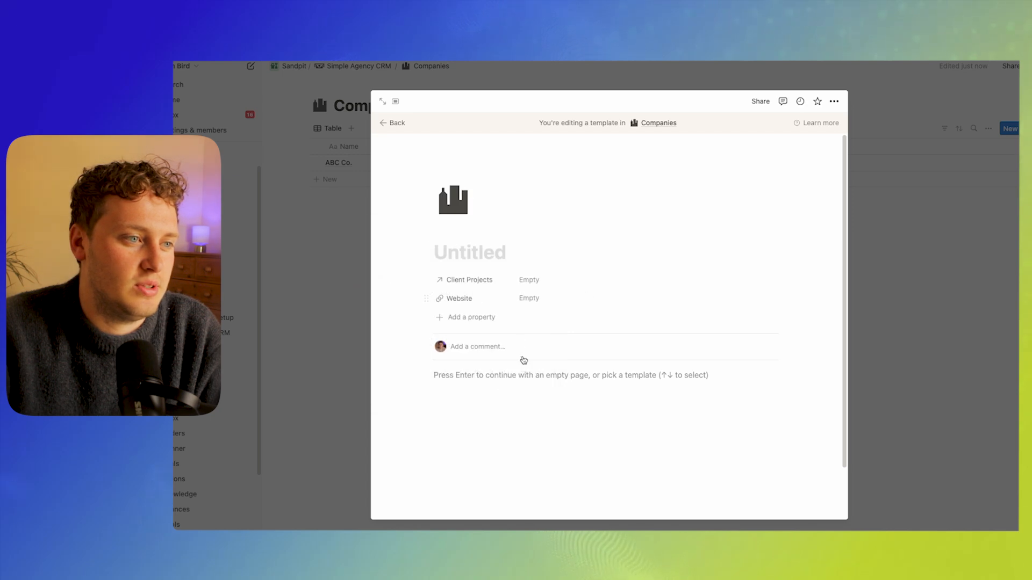
Insert a linked view of the Contacts database in the Companies template body as a new table view
{"action": "left_click", "coordinate": [473, 378]}
{"action": "type", "text": "/linked"}
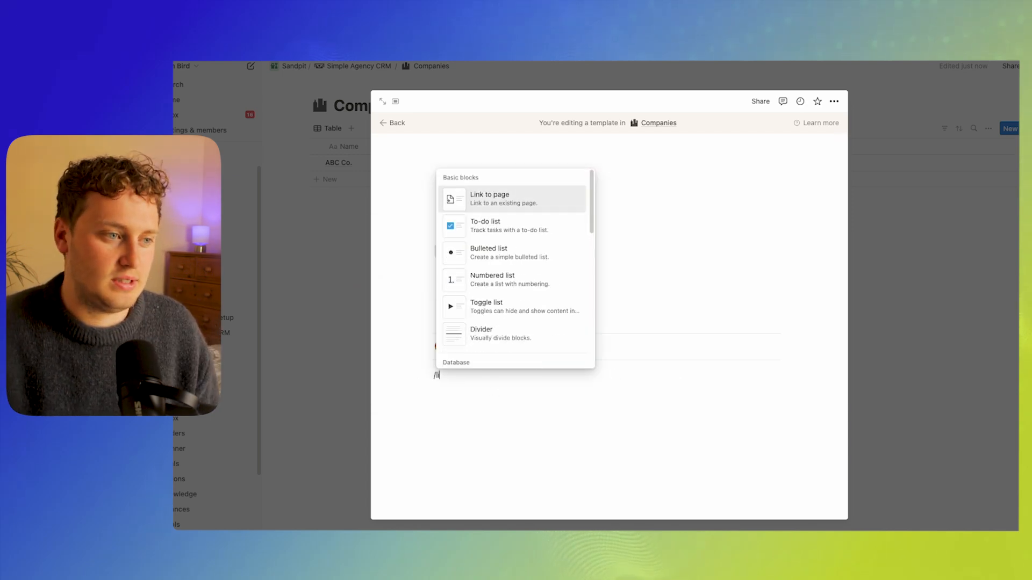
{"action": "key", "text": "Return"}
{"action": "left_click", "coordinate": [837, 413]}
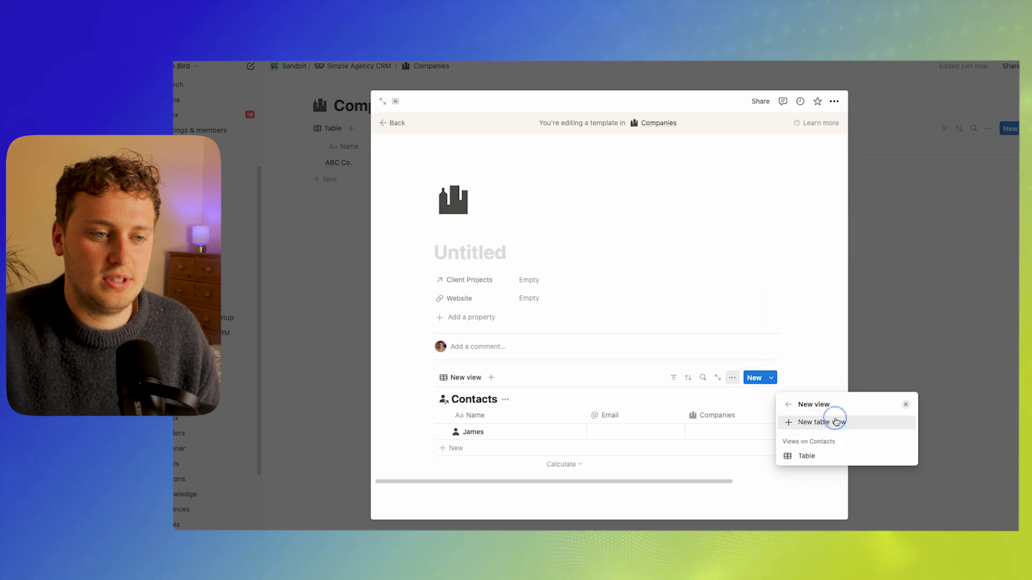
{"action": "left_click", "coordinate": [817, 422]}
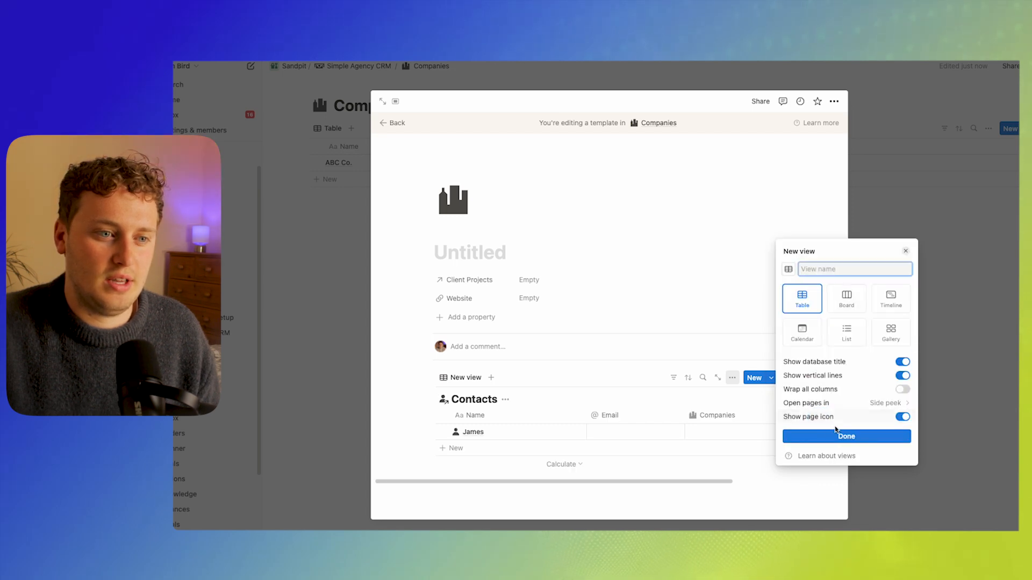
{"action": "left_click", "coordinate": [838, 438]}
Filter the linked Contacts table to entries whose Companies property contains the Untitled template page
{"action": "left_click", "coordinate": [822, 311]}
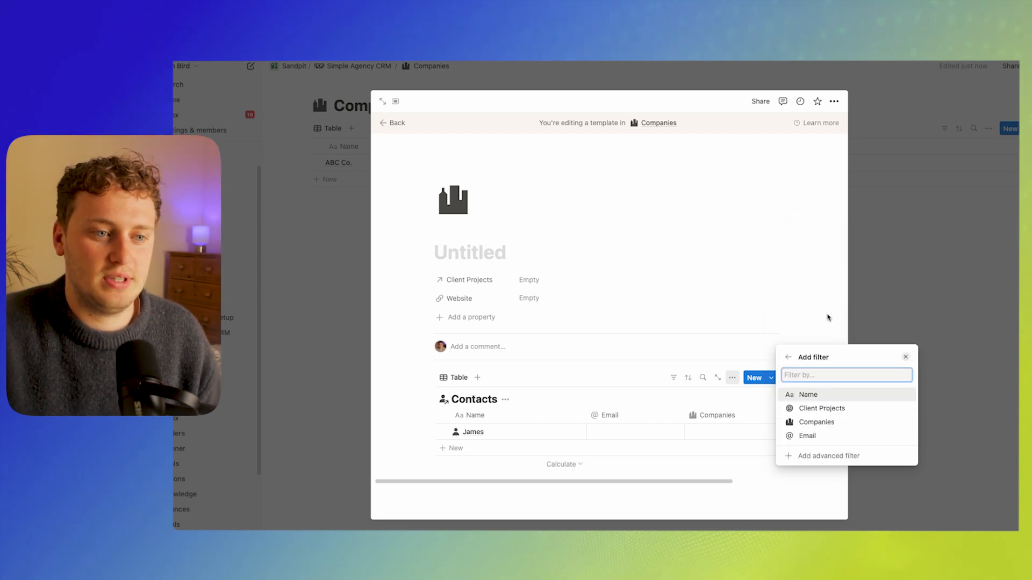
{"action": "left_click", "coordinate": [835, 423]}
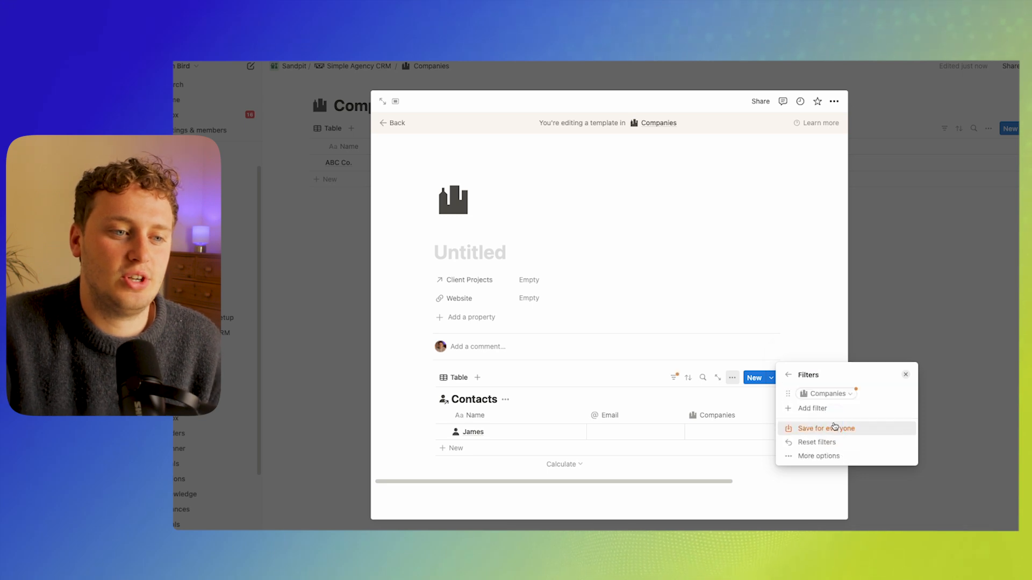
{"action": "left_click", "coordinate": [839, 395]}
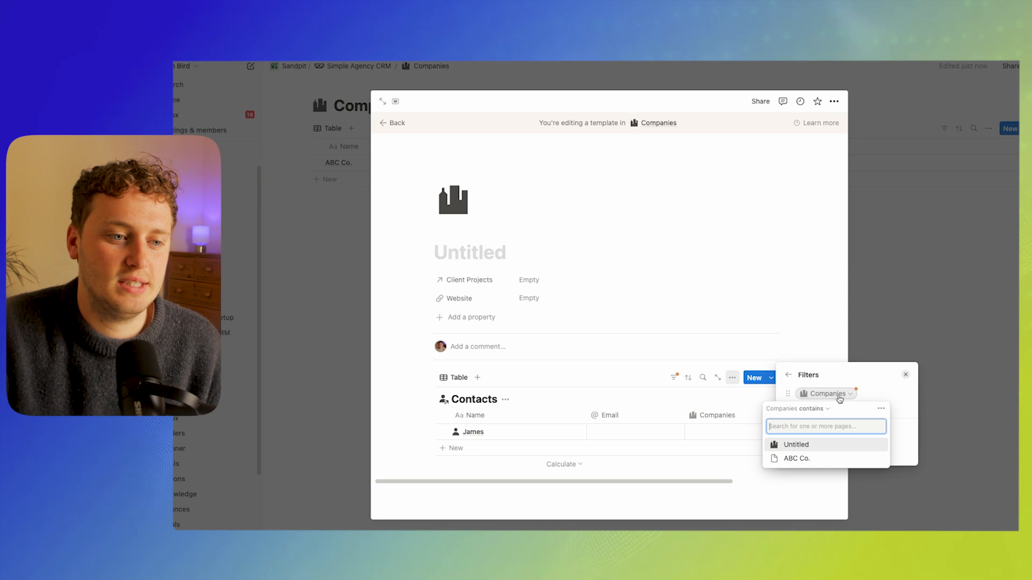
{"action": "left_click", "coordinate": [800, 444]}
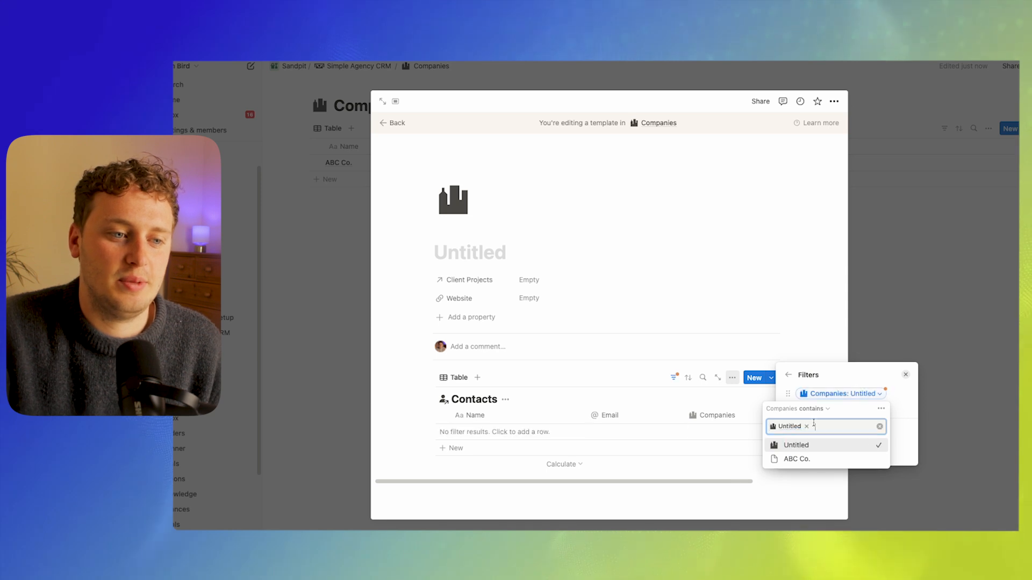
{"action": "left_click", "coordinate": [617, 382]}
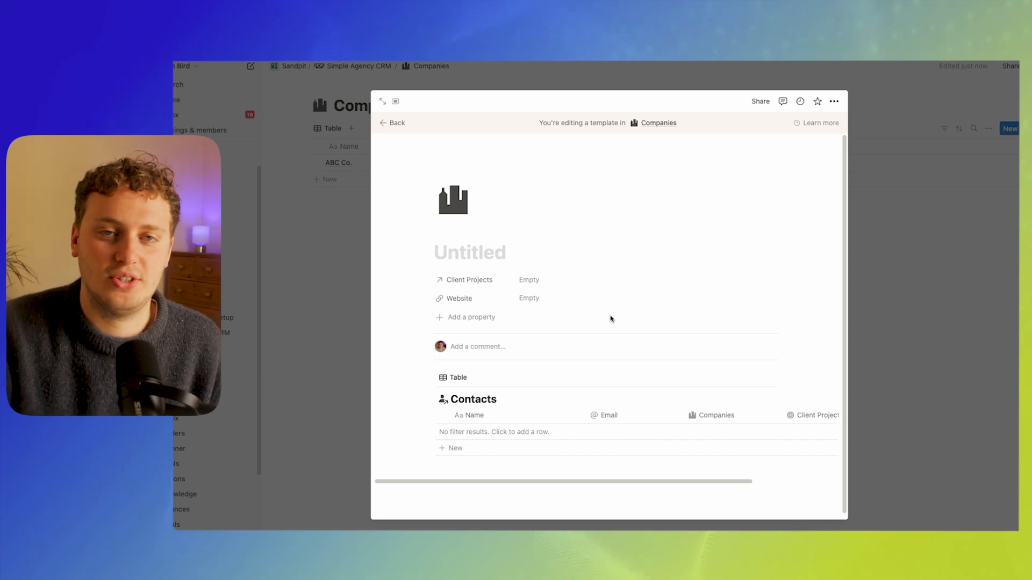
{"action": "scroll", "coordinate": [618, 355], "scroll_direction": "down", "scroll_amount": 1}
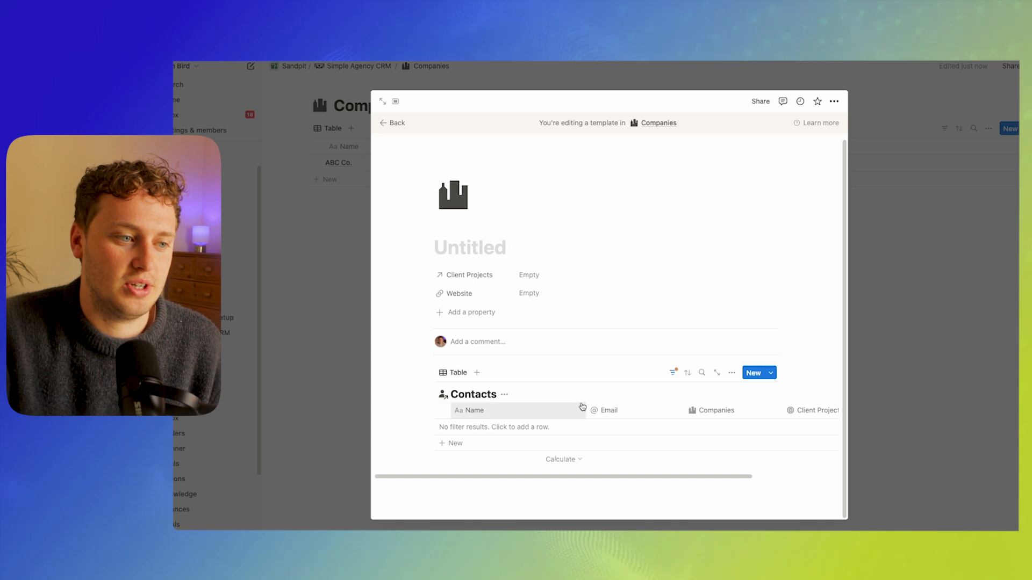
Hide the database title and the Companies and Client Projects columns in the linked Contacts table
{"action": "left_click", "coordinate": [505, 395]}
{"action": "left_click", "coordinate": [508, 445]}
{"action": "left_click", "coordinate": [709, 394]}
{"action": "left_click", "coordinate": [712, 327]}
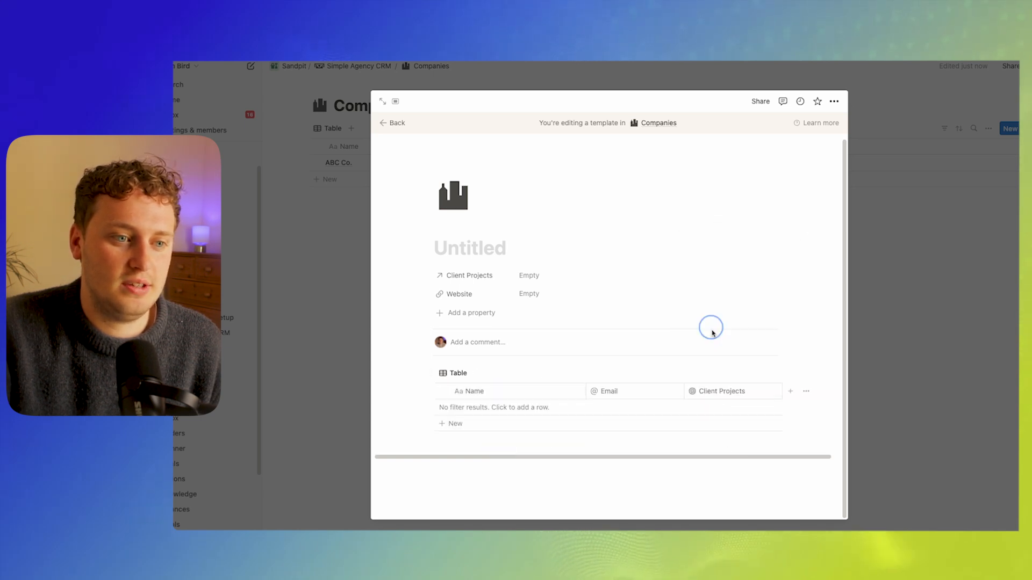
{"action": "left_click", "coordinate": [714, 394]}
{"action": "left_click", "coordinate": [720, 325]}
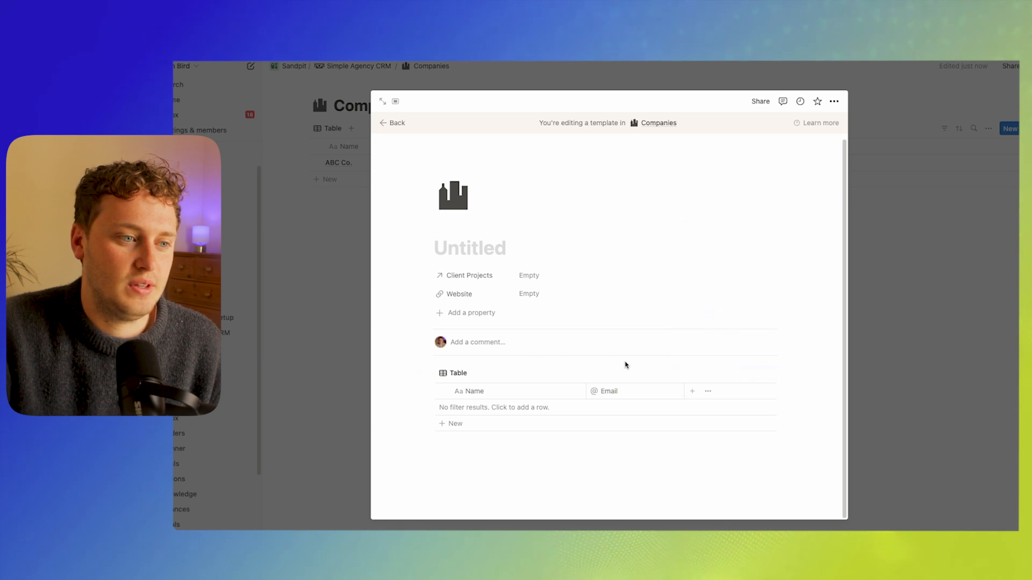
Add a heading reading "Contacts" above the linked Contacts table in the template body
{"action": "left_click", "coordinate": [474, 452]}
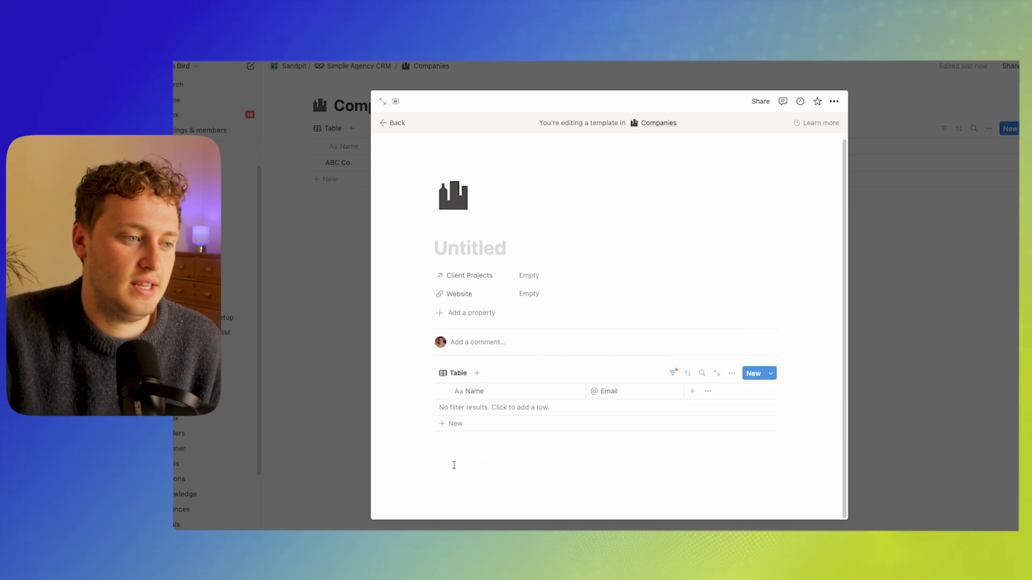
{"action": "left_click_drag", "start_coordinate": [430, 462], "coordinate": [433, 370]}
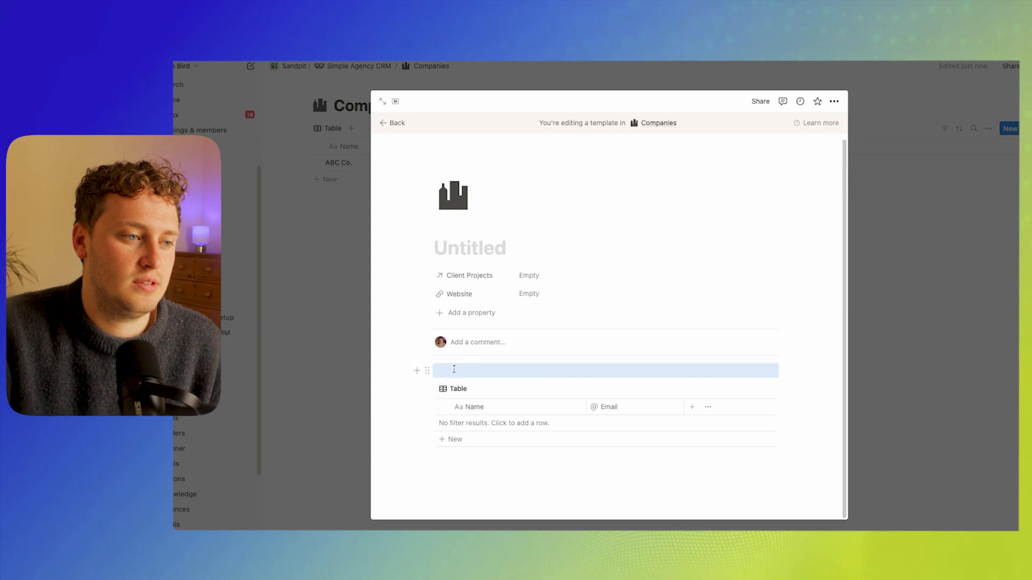
{"action": "type", "text": "/h2"}
{"action": "key", "text": "Return"}
{"action": "type", "text": "Contacts"}
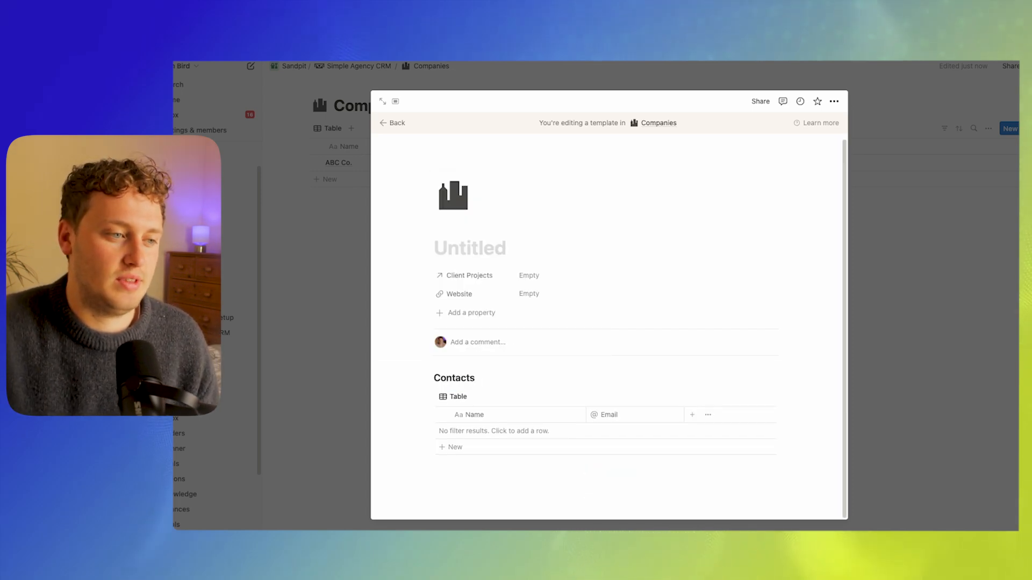
Add a level-3 heading reading "Client Projects" below the Contacts table
{"action": "left_click", "coordinate": [468, 475]}
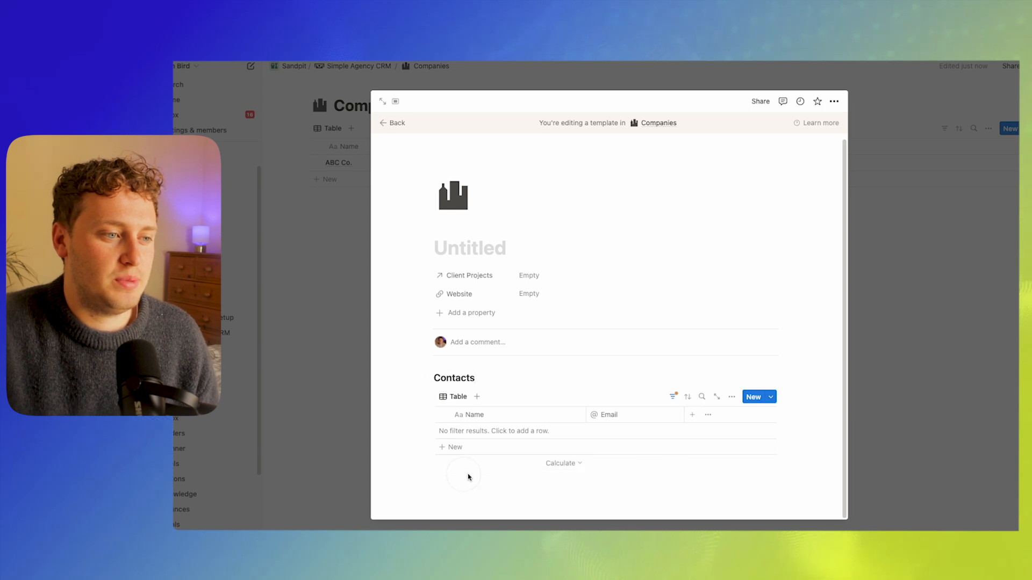
{"action": "type", "text": "/h3"}
{"action": "key", "text": "Return"}
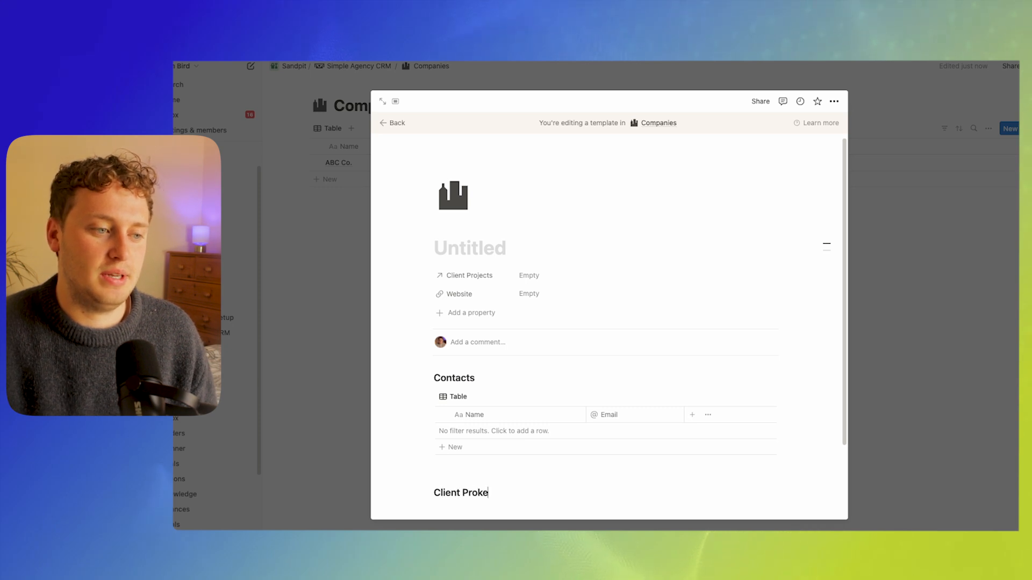
{"action": "type", "text": "Client Projects"}
{"action": "key", "text": "Return"}
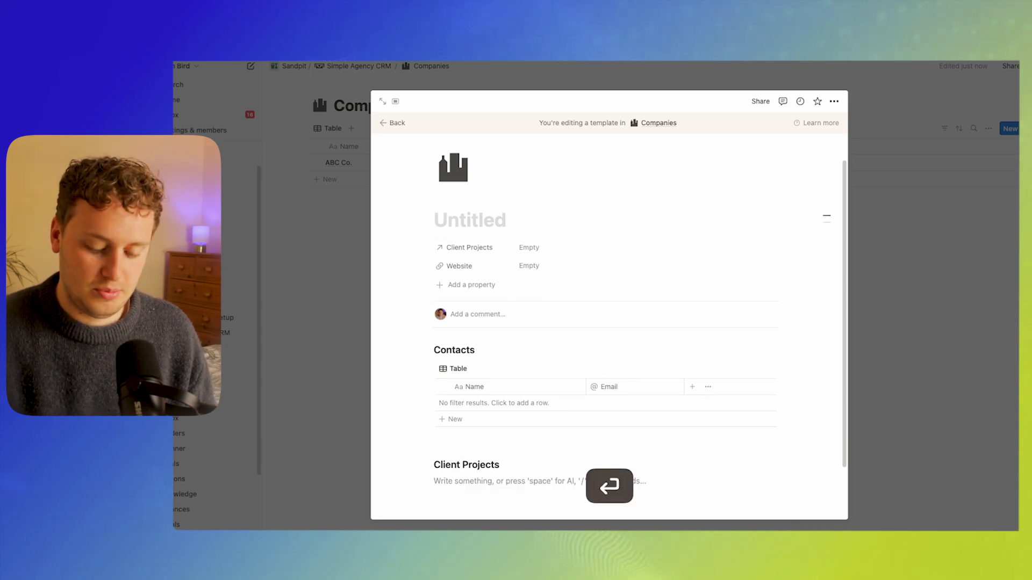
Insert a linked view of the Client Projects database under its heading as a new table view
{"action": "type", "text": "/linked"}
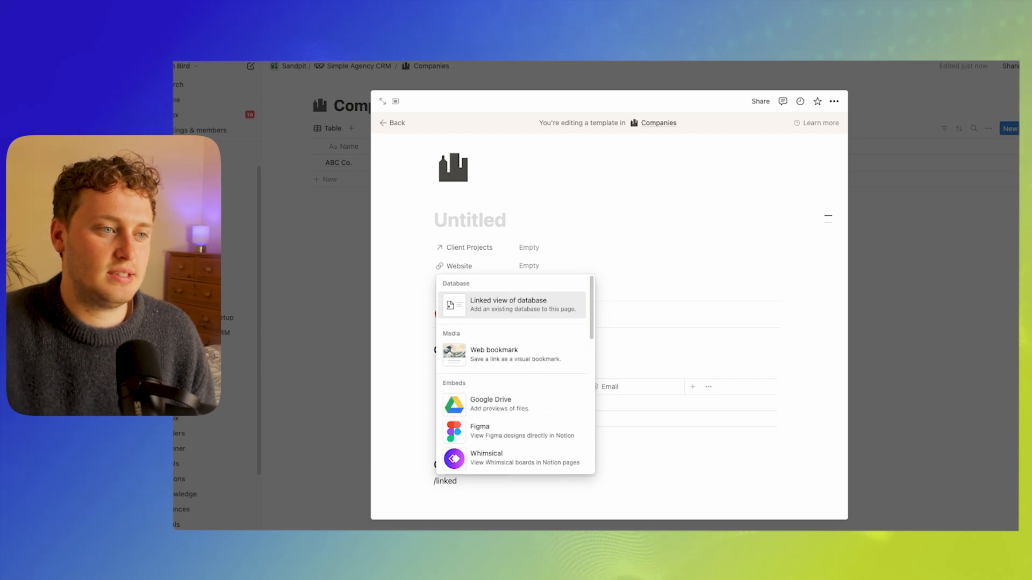
{"action": "left_click", "coordinate": [527, 302]}
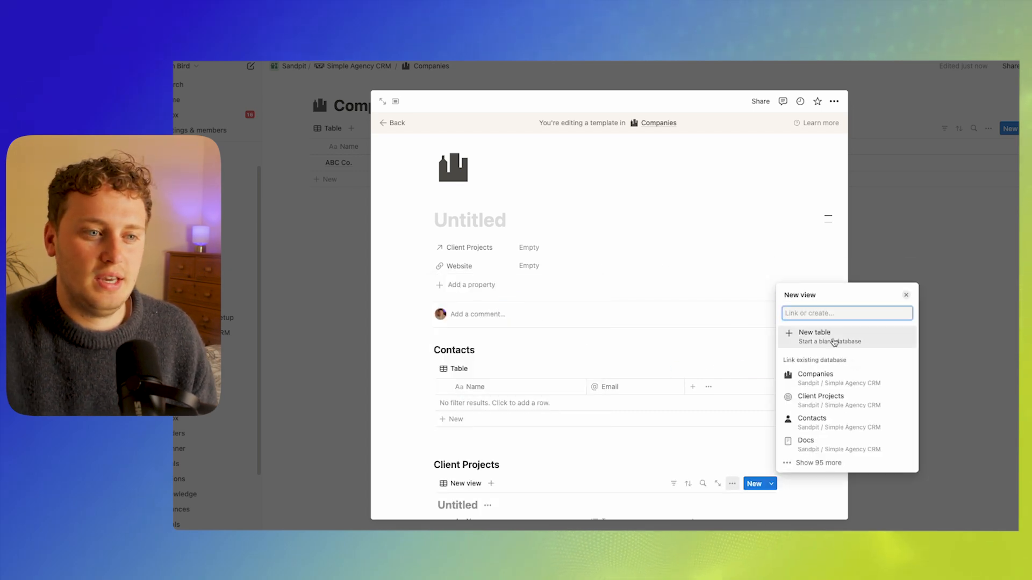
{"action": "left_click", "coordinate": [834, 400]}
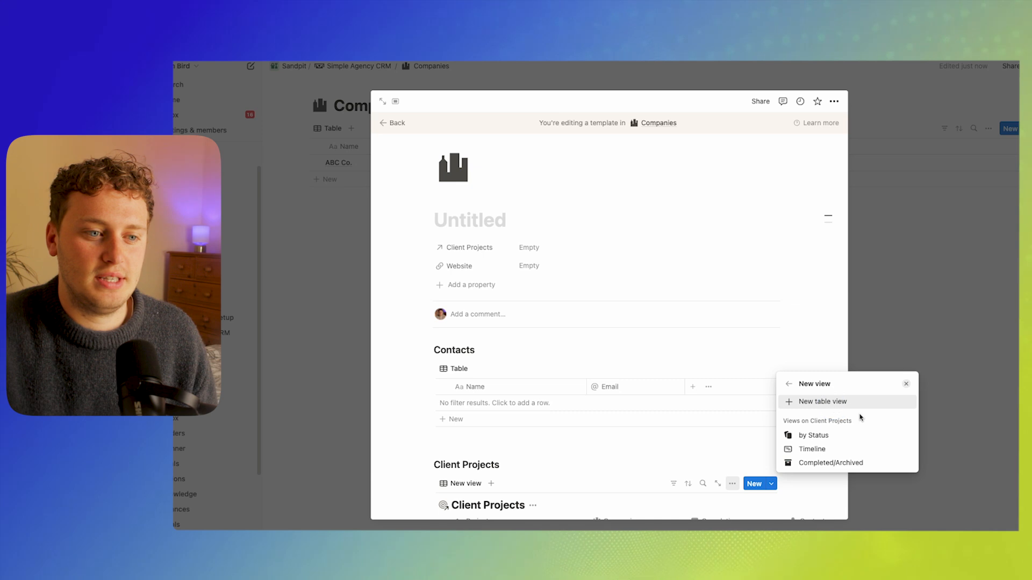
{"action": "left_click", "coordinate": [812, 402]}
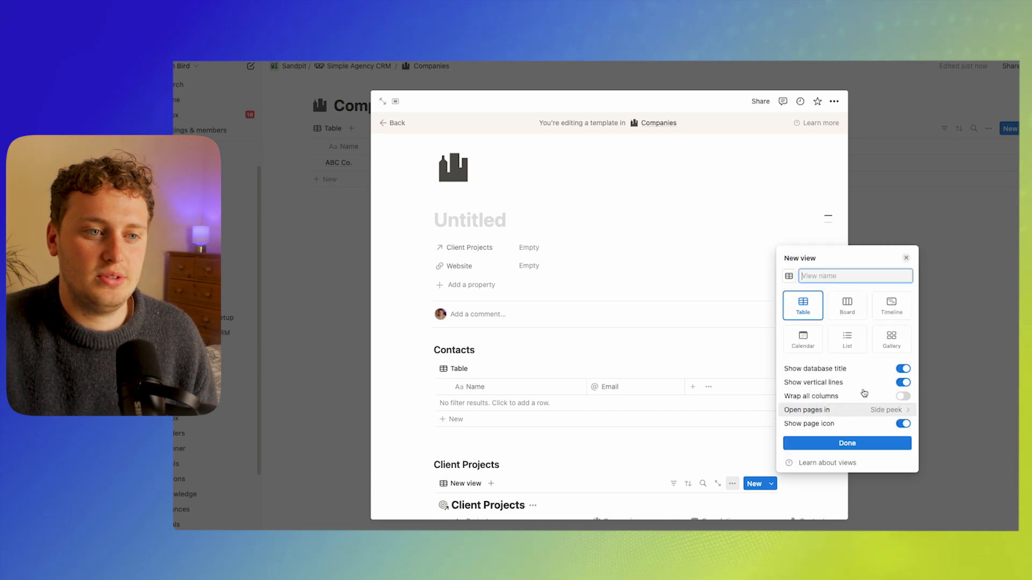
{"action": "left_click", "coordinate": [848, 442]}
Filter the linked Client Projects table to entries whose Companies property contains the Untitled template page, and save the filter for everyone
{"action": "left_click", "coordinate": [820, 320]}
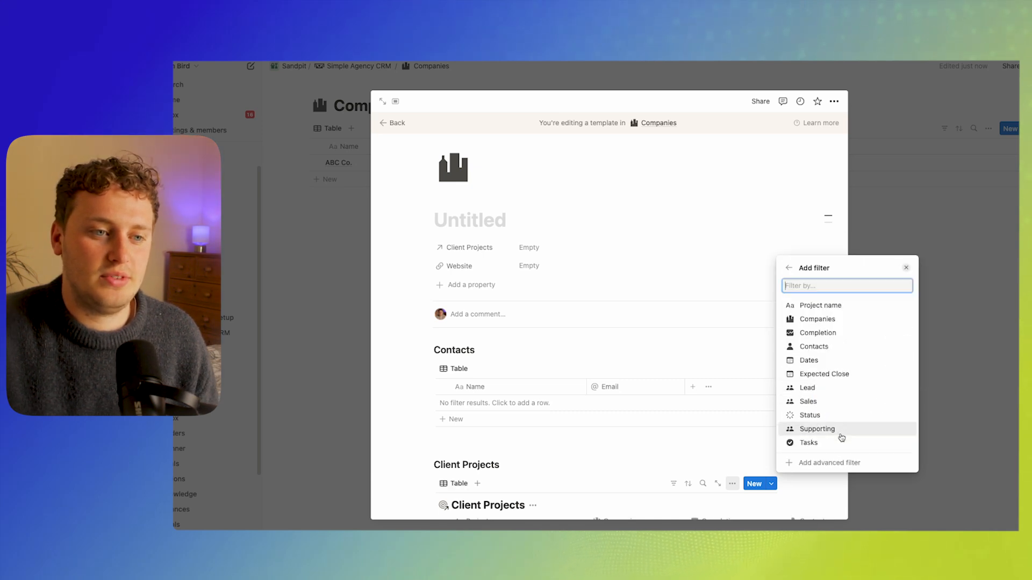
{"action": "left_click", "coordinate": [827, 320]}
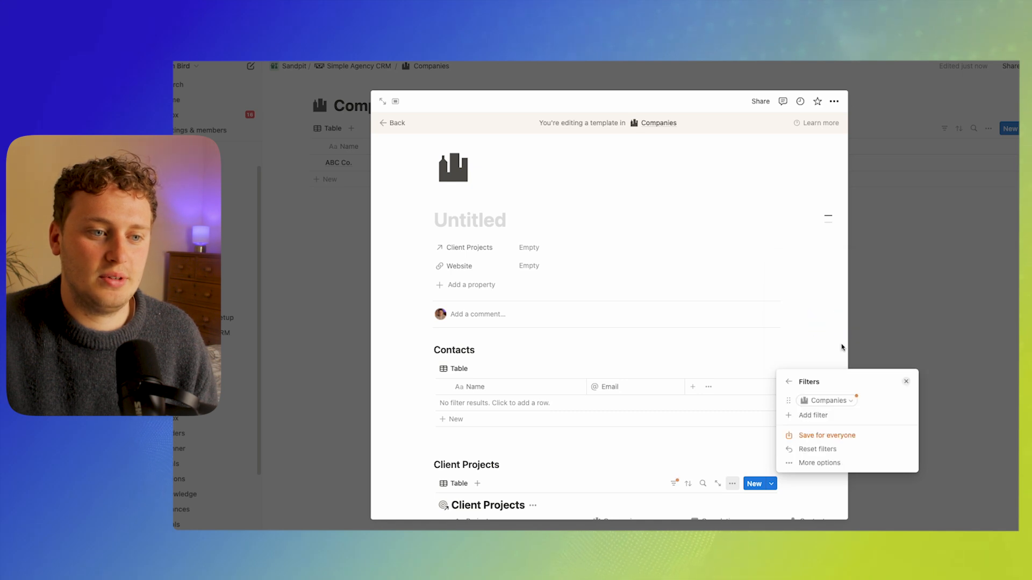
{"action": "left_click", "coordinate": [837, 406]}
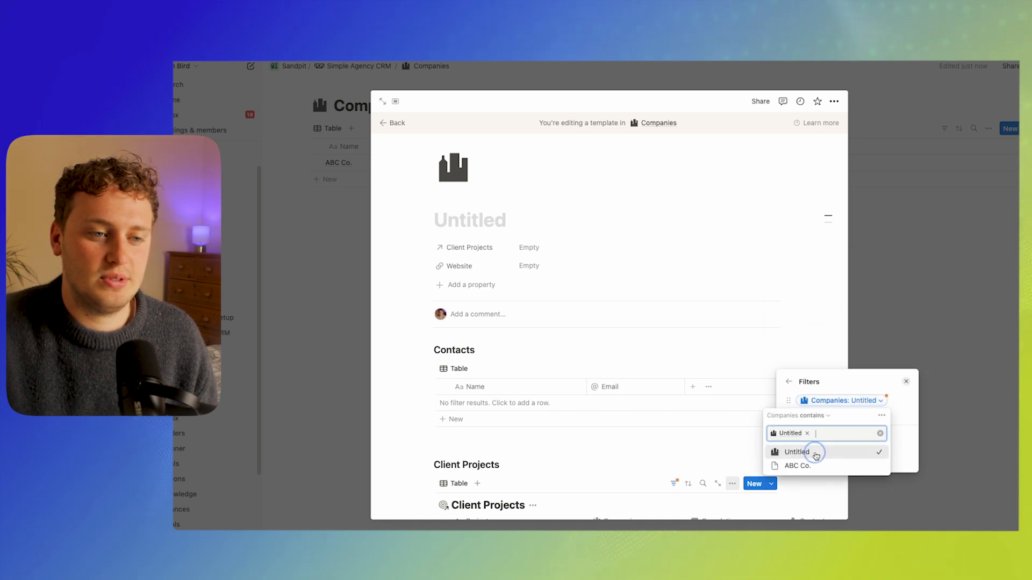
{"action": "left_click", "coordinate": [811, 452]}
{"action": "left_click", "coordinate": [854, 384]}
{"action": "left_click", "coordinate": [853, 430]}
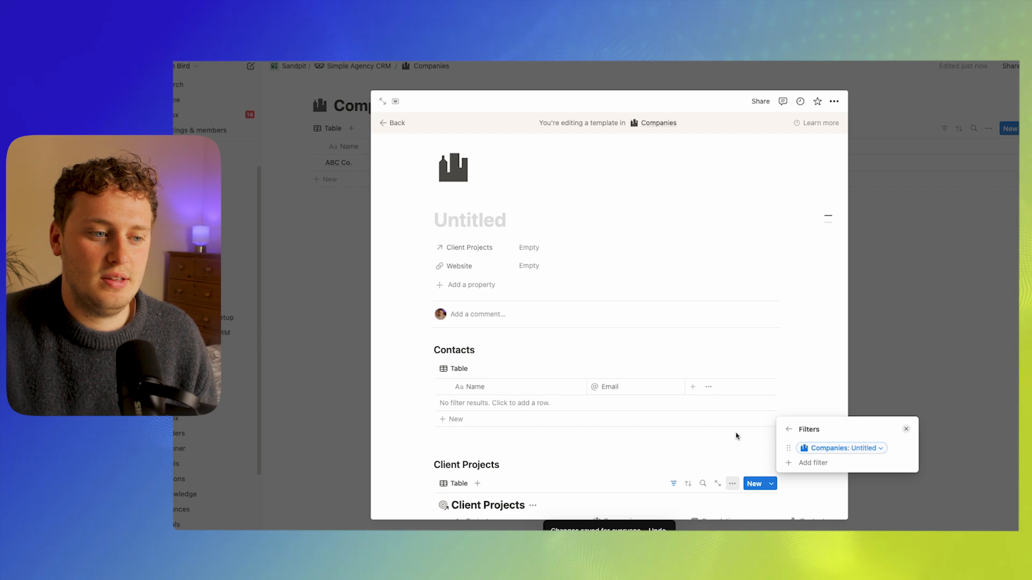
{"action": "left_click", "coordinate": [747, 435]}
Hide the database title and the Companies, Completion and Contacts columns in the linked Client Projects table
{"action": "scroll", "coordinate": [659, 416], "scroll_direction": "down", "scroll_amount": 3}
{"action": "left_click", "coordinate": [530, 396]}
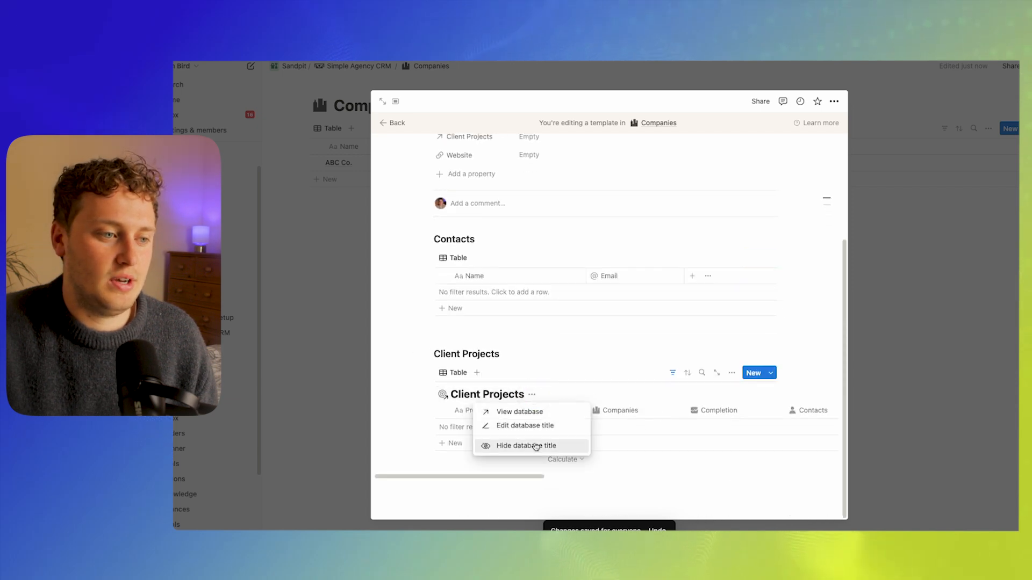
{"action": "left_click", "coordinate": [534, 445]}
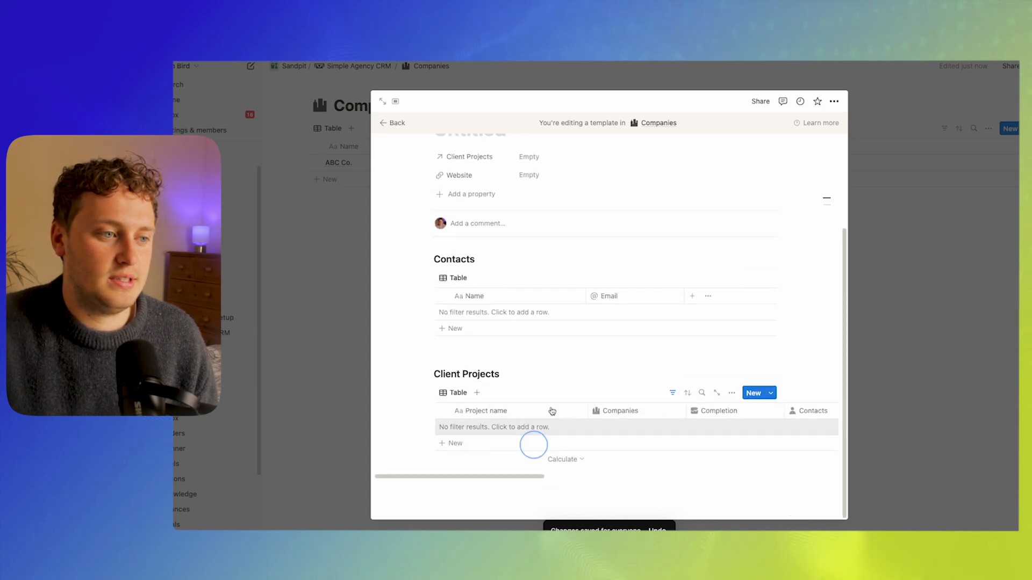
{"action": "left_click", "coordinate": [633, 417]}
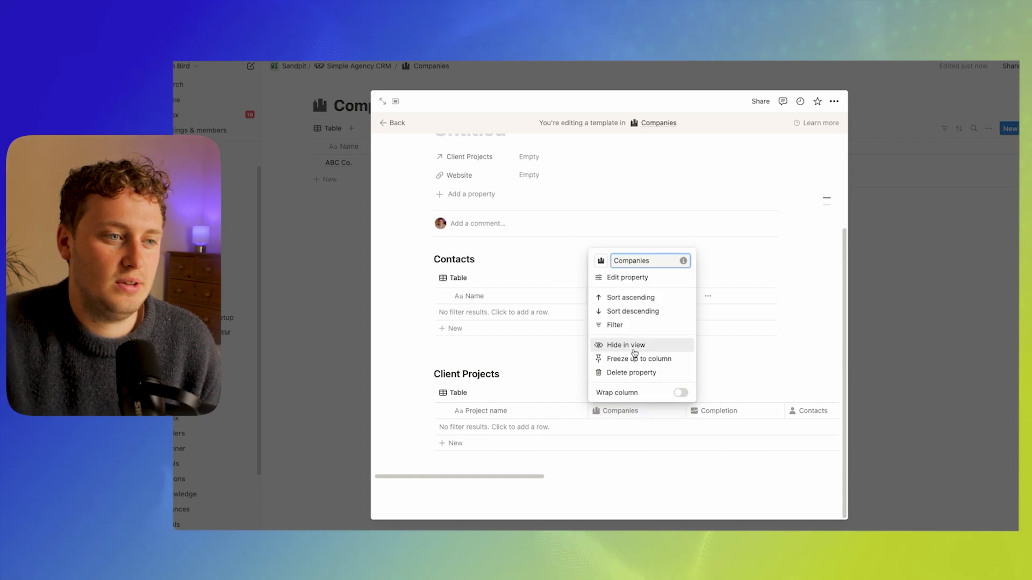
{"action": "left_click", "coordinate": [633, 347]}
{"action": "left_click", "coordinate": [618, 412]}
{"action": "left_click", "coordinate": [620, 331]}
{"action": "left_click", "coordinate": [628, 417]}
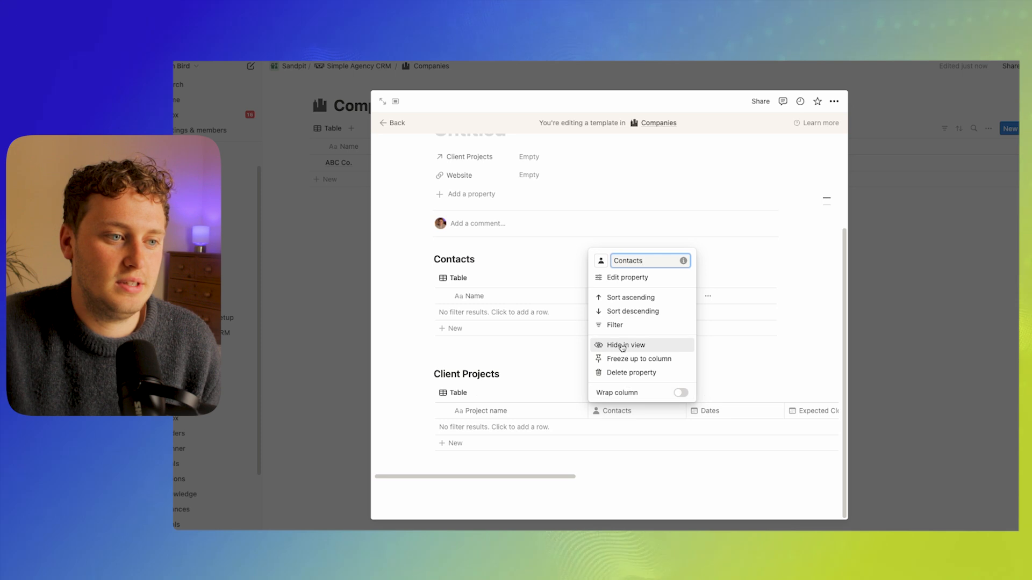
{"action": "left_click", "coordinate": [623, 344]}
Place the Expected Close column before Dates and hide the Lead, Supporting and Tasks columns in the Client Projects table
{"action": "left_click", "coordinate": [633, 411]}
{"action": "left_click", "coordinate": [626, 331]}
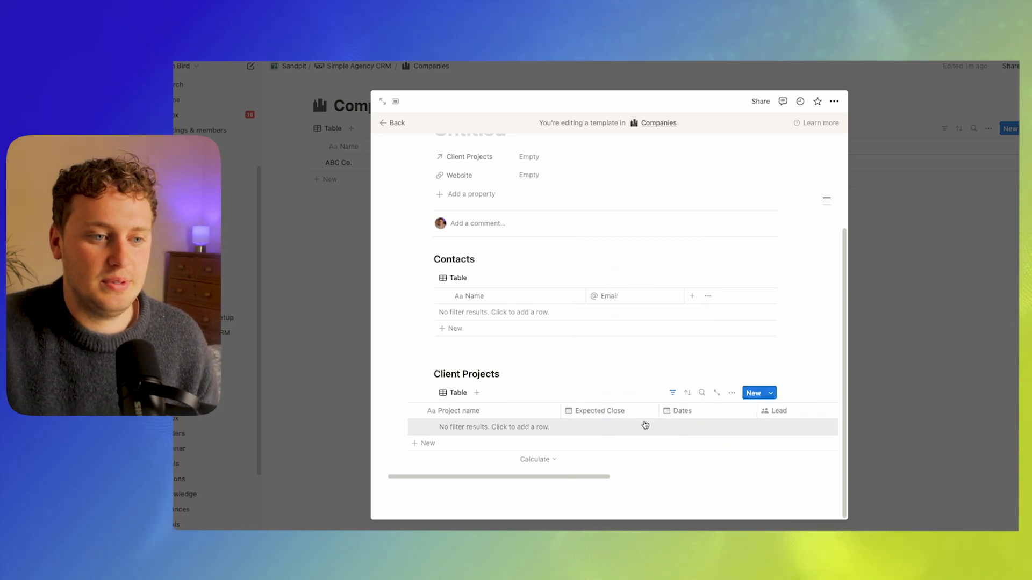
{"action": "scroll", "coordinate": [645, 425], "scroll_direction": "right", "scroll_amount": 5}
{"action": "left_click", "coordinate": [569, 411]}
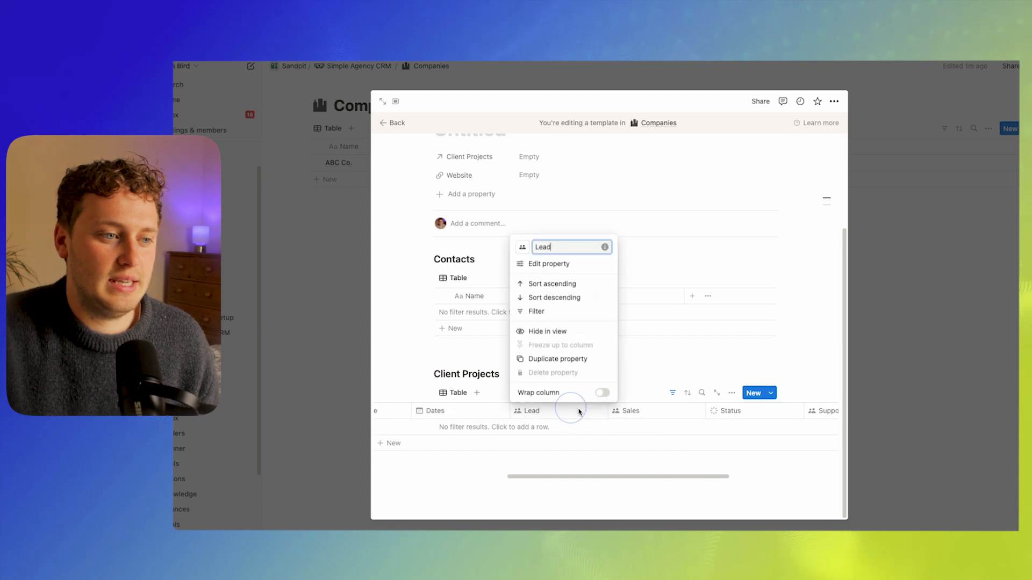
{"action": "left_click", "coordinate": [548, 332]}
{"action": "scroll", "coordinate": [627, 428], "scroll_direction": "right", "scroll_amount": 3}
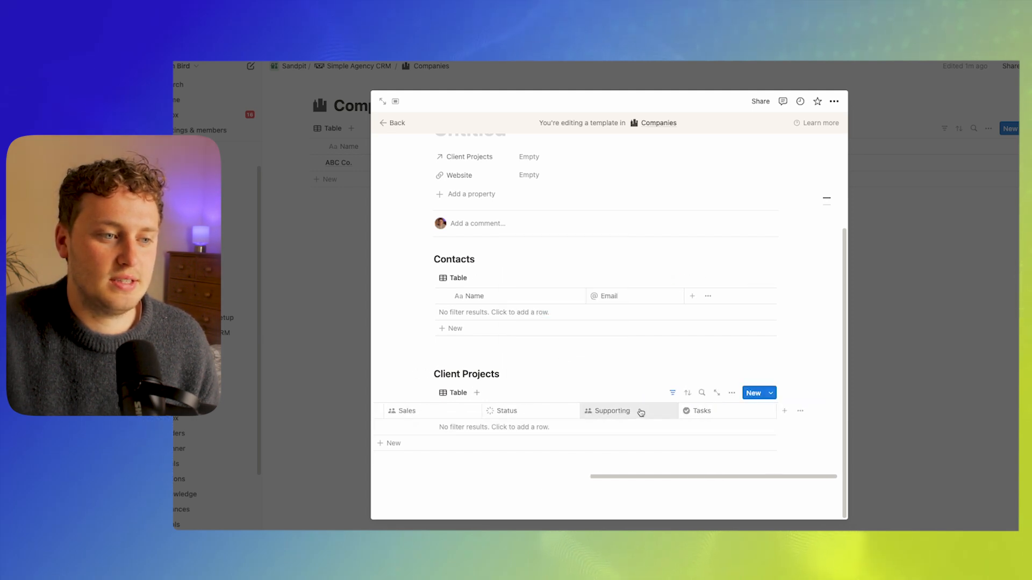
{"action": "left_click", "coordinate": [596, 411]}
{"action": "left_click", "coordinate": [621, 337]}
{"action": "left_click", "coordinate": [695, 412]}
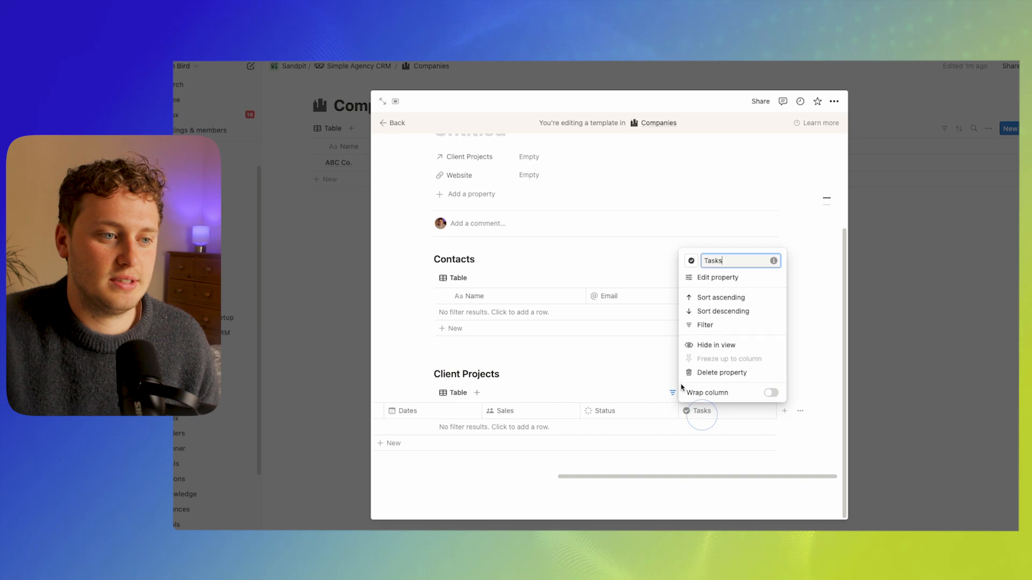
{"action": "left_click", "coordinate": [699, 345]}
{"action": "scroll", "coordinate": [619, 424], "scroll_direction": "left", "scroll_amount": 5}
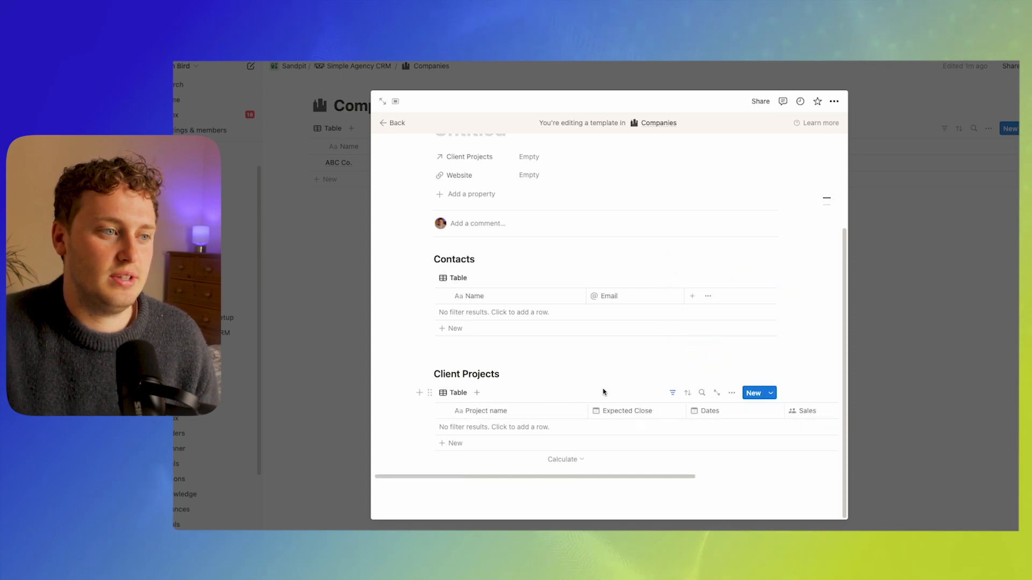
Add a divider below the Client Projects table at the end of the template body
{"action": "scroll", "coordinate": [554, 339], "scroll_direction": "up", "scroll_amount": 3}
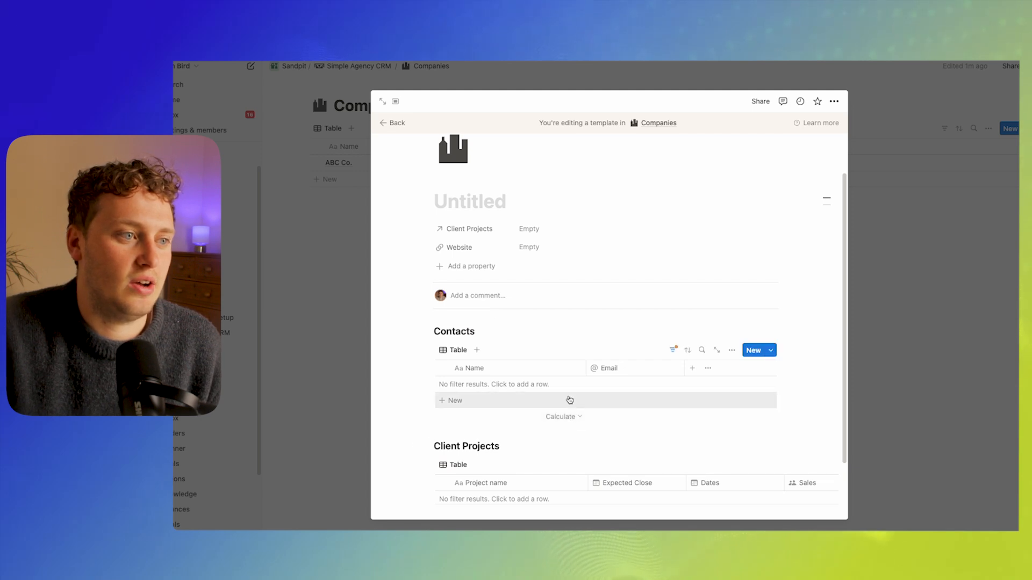
{"action": "scroll", "coordinate": [567, 407], "scroll_direction": "down", "scroll_amount": 1}
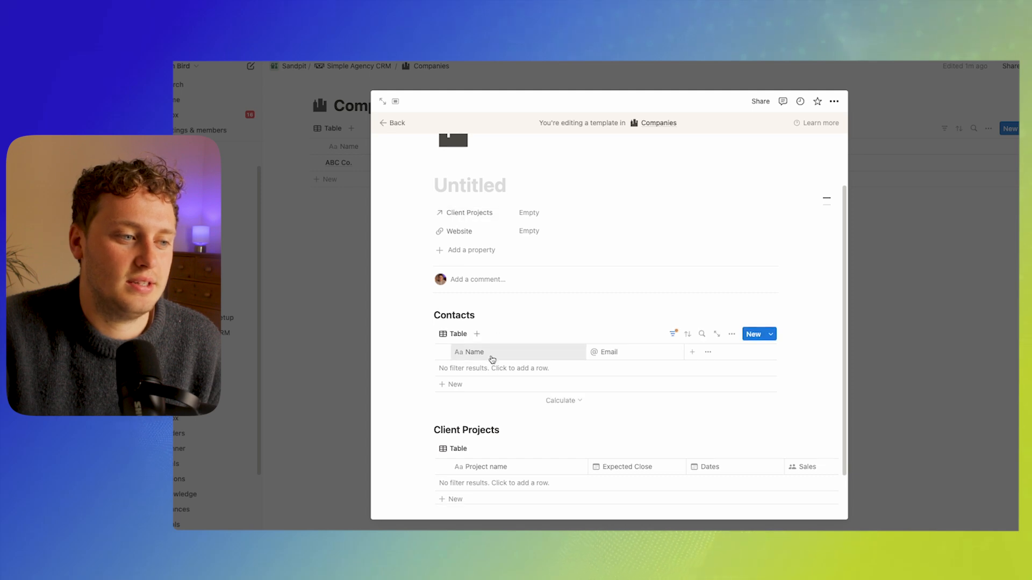
{"action": "scroll", "coordinate": [494, 360], "scroll_direction": "down", "scroll_amount": 2}
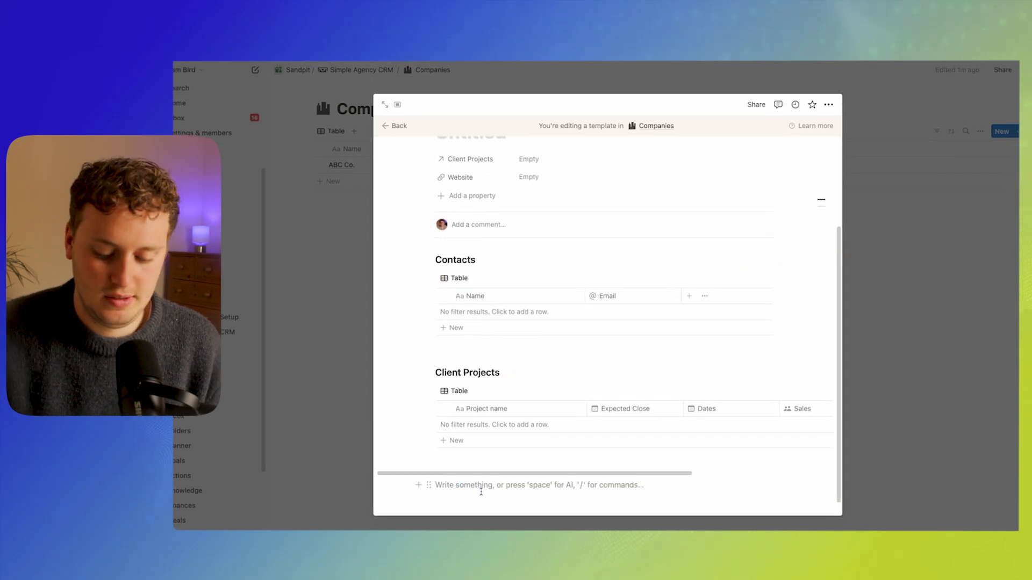
{"action": "key", "text": "Return"}
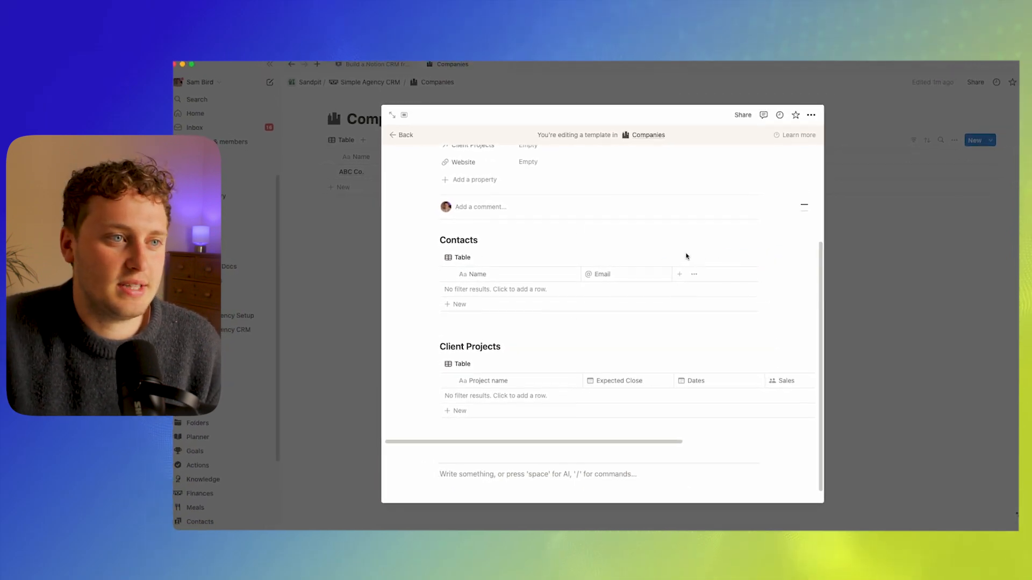
Close the template, apply it to the ABC Co. company page, and close that page
{"action": "left_click", "coordinate": [899, 292]}
{"action": "left_click", "coordinate": [447, 174]}
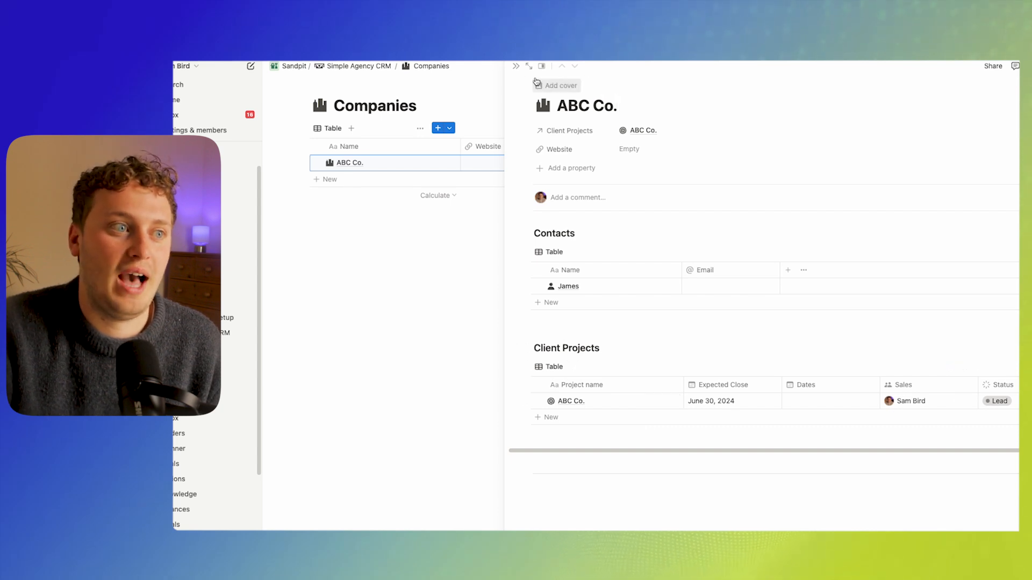
{"action": "left_click", "coordinate": [517, 69]}
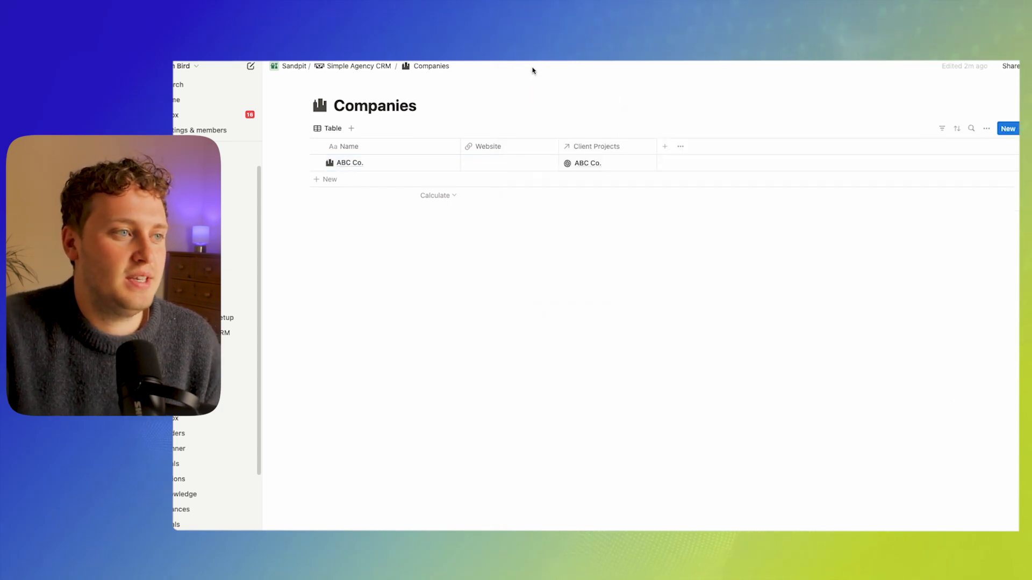
Return to the Simple Agency CRM page and collapse the Databases toggle
{"action": "left_click", "coordinate": [368, 69]}
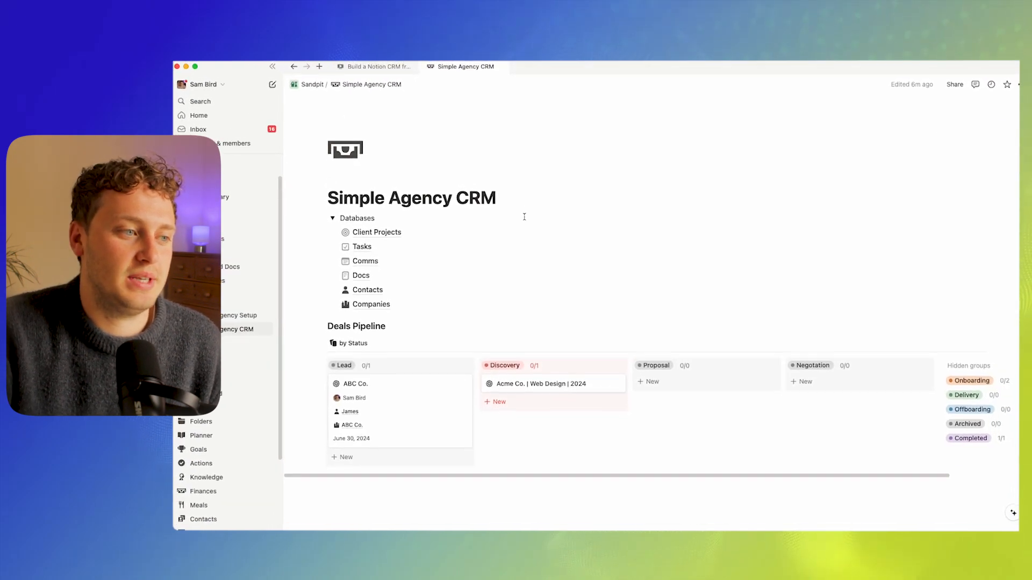
{"action": "scroll", "coordinate": [524, 221], "scroll_direction": "down", "scroll_amount": 3}
{"action": "left_click", "coordinate": [335, 153]}
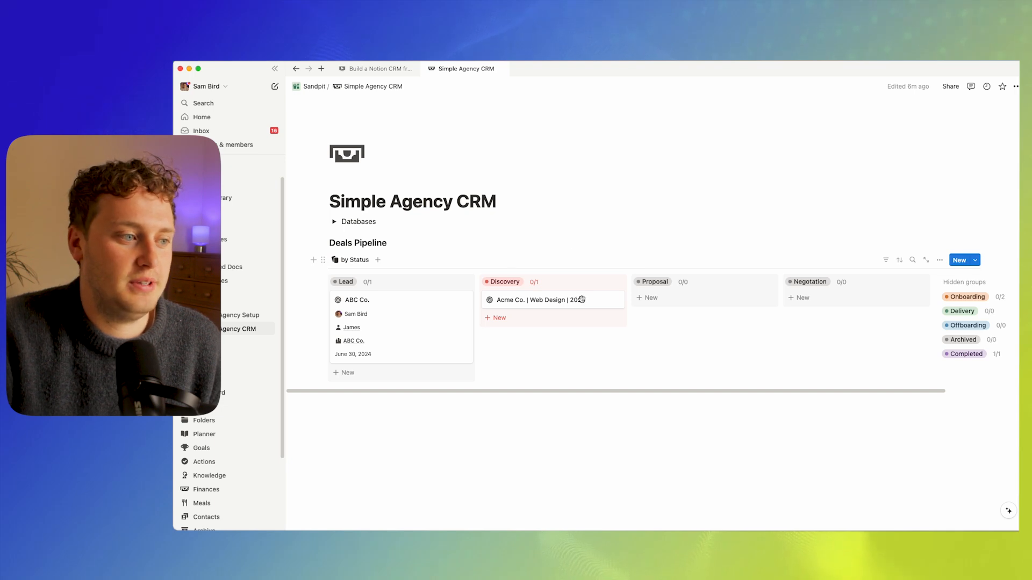
Add a level-3 heading reading "Companies" below the Deals Pipeline board
{"action": "left_click", "coordinate": [358, 414]}
{"action": "type", "text": "/h3"}
{"action": "key", "text": "Return"}
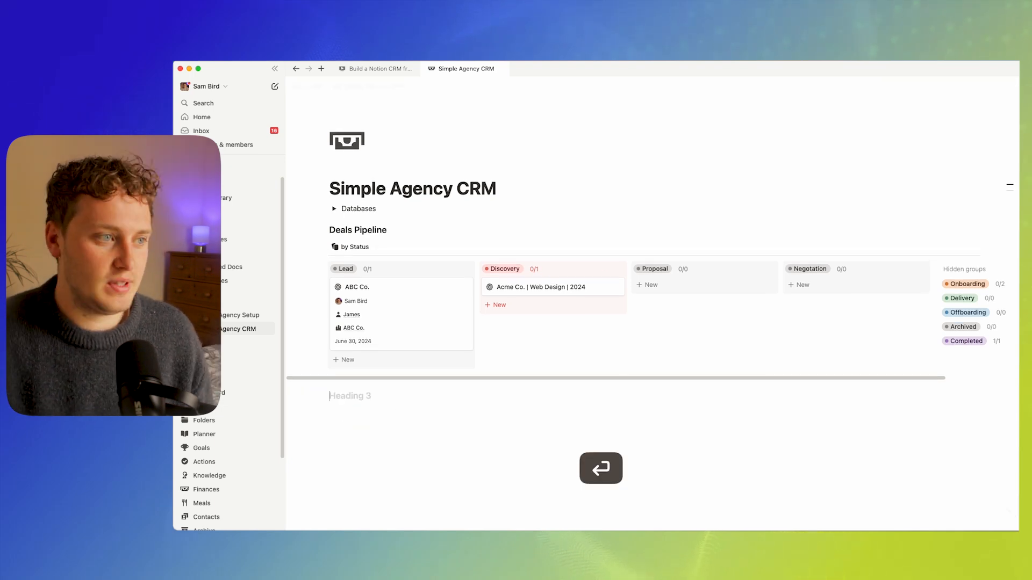
{"action": "type", "text": "Companies"}
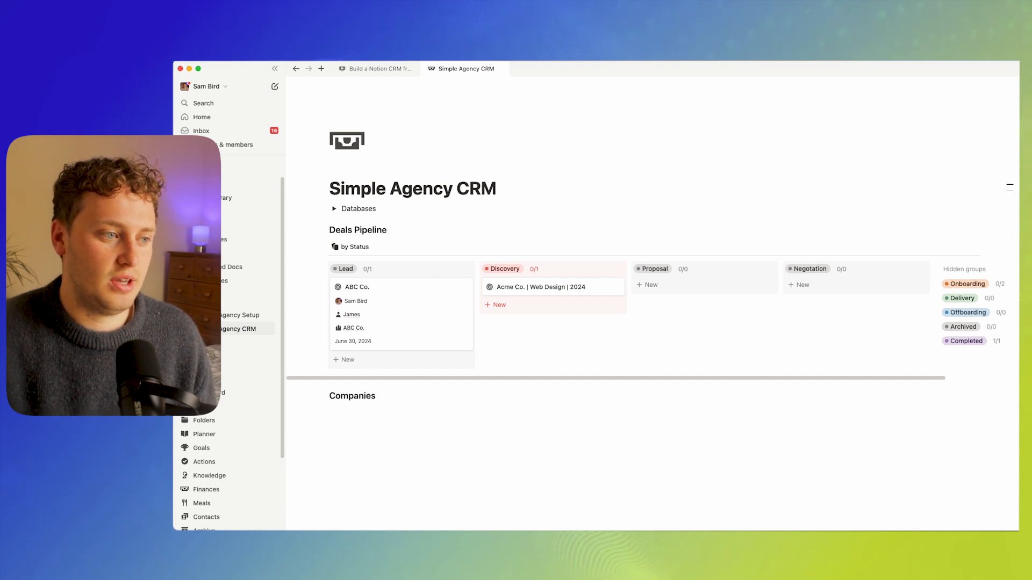
Insert a linked view of the Companies database below the Companies heading, using a new table view
{"action": "key", "text": "Return"}
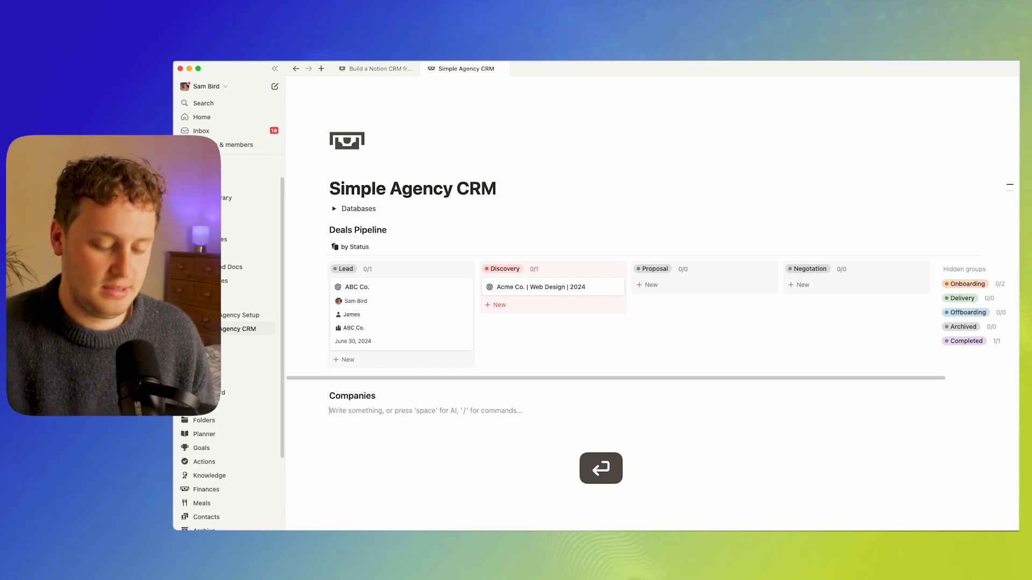
{"action": "type", "text": "/linked"}
{"action": "key", "text": "Return"}
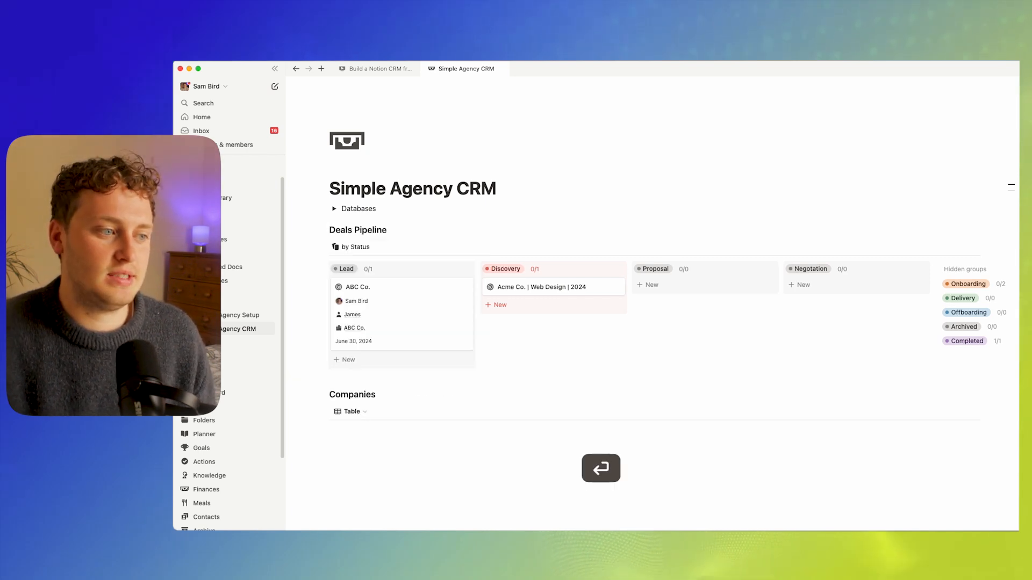
{"action": "left_click", "coordinate": [930, 354]}
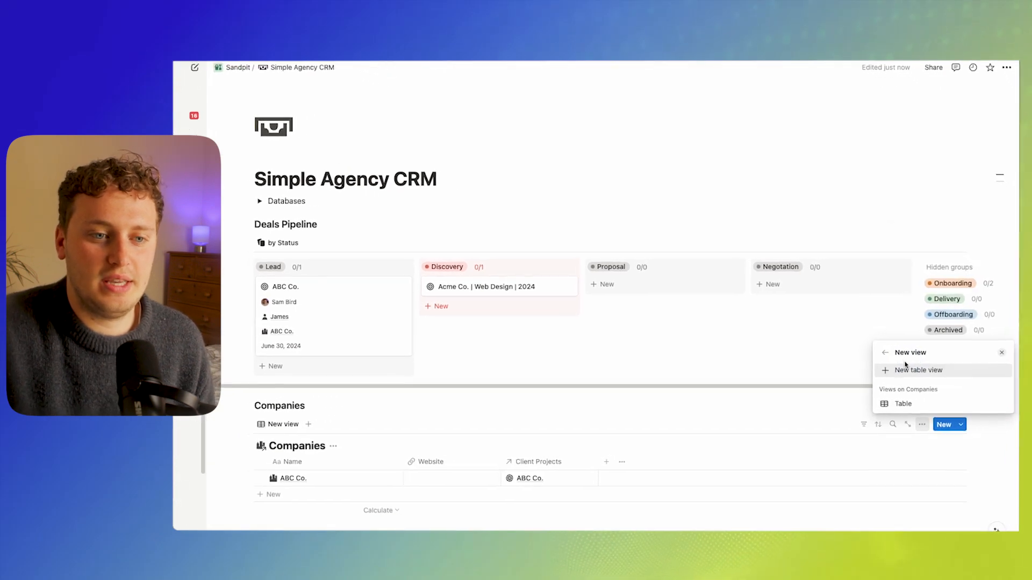
{"action": "left_click", "coordinate": [909, 370]}
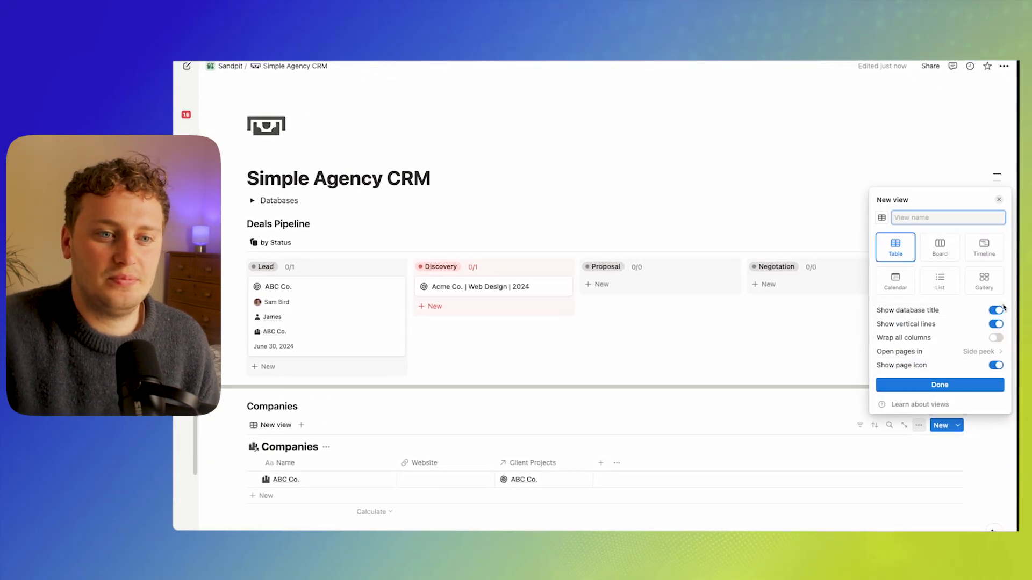
{"action": "left_click", "coordinate": [933, 385]}
{"action": "left_click", "coordinate": [636, 369]}
Hide the database title of the linked Companies table
{"action": "scroll", "coordinate": [576, 376], "scroll_direction": "down", "scroll_amount": 3}
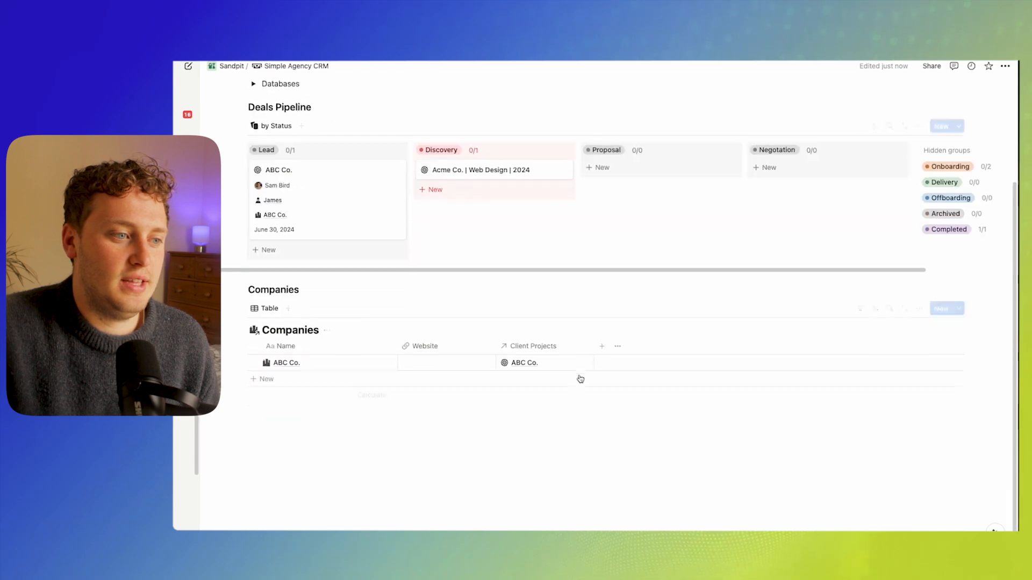
{"action": "left_click", "coordinate": [327, 327]}
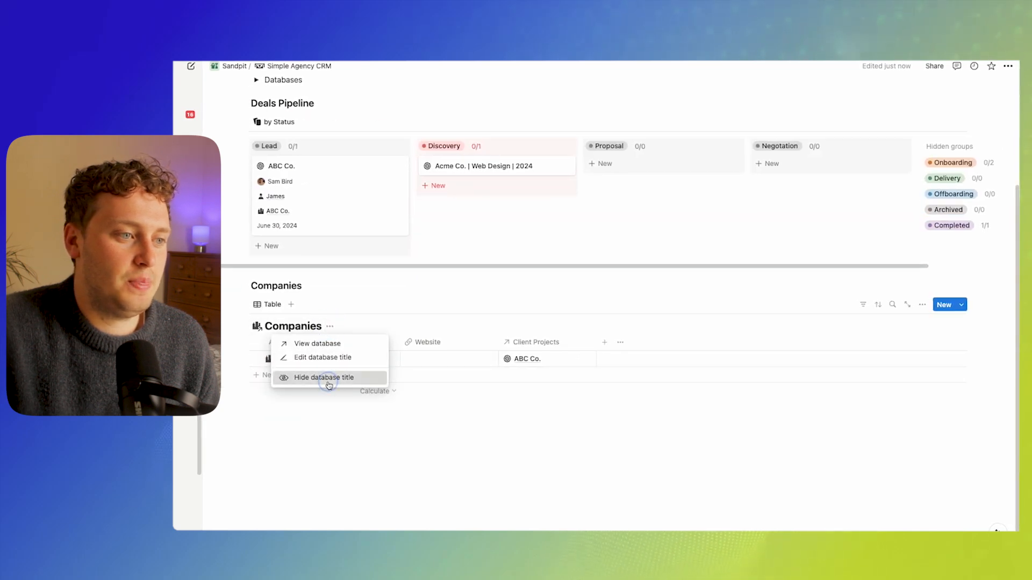
{"action": "left_click", "coordinate": [328, 377]}
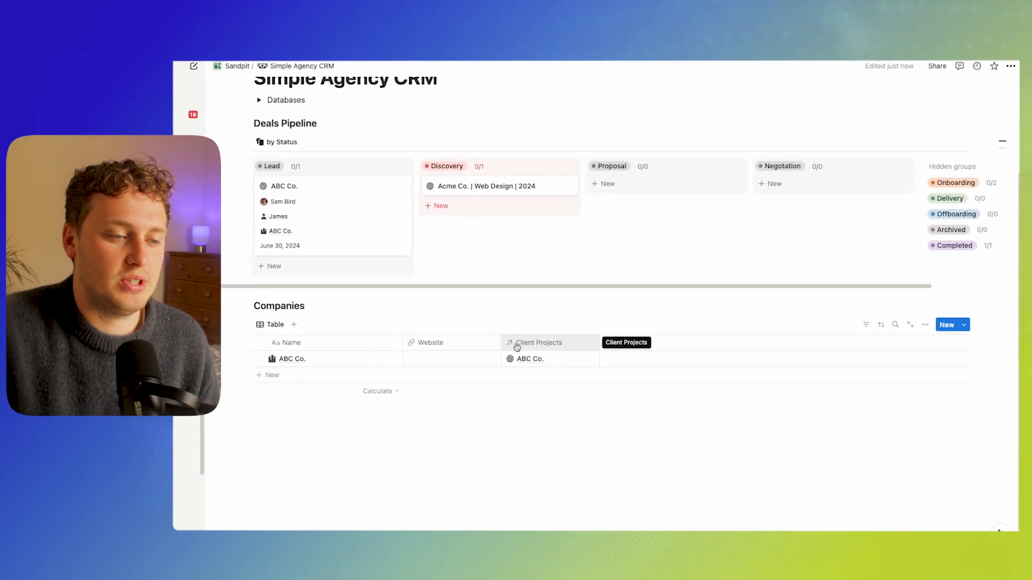
Add a rollup property named "Deal Status" to the Companies table, pulling Status through the Client Projects relation
{"action": "left_click", "coordinate": [606, 343]}
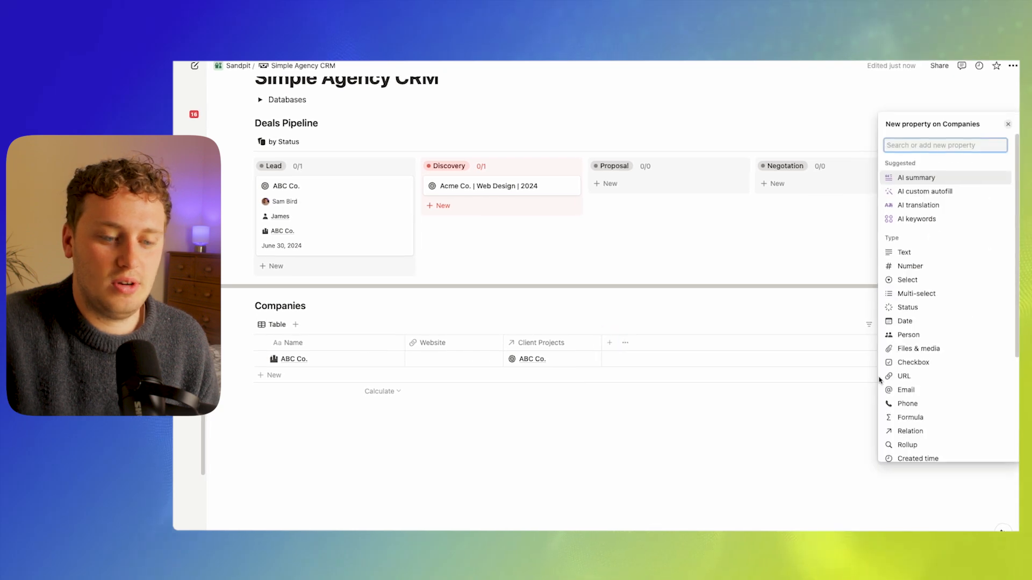
{"action": "type", "text": "roll"}
{"action": "left_click", "coordinate": [933, 421]}
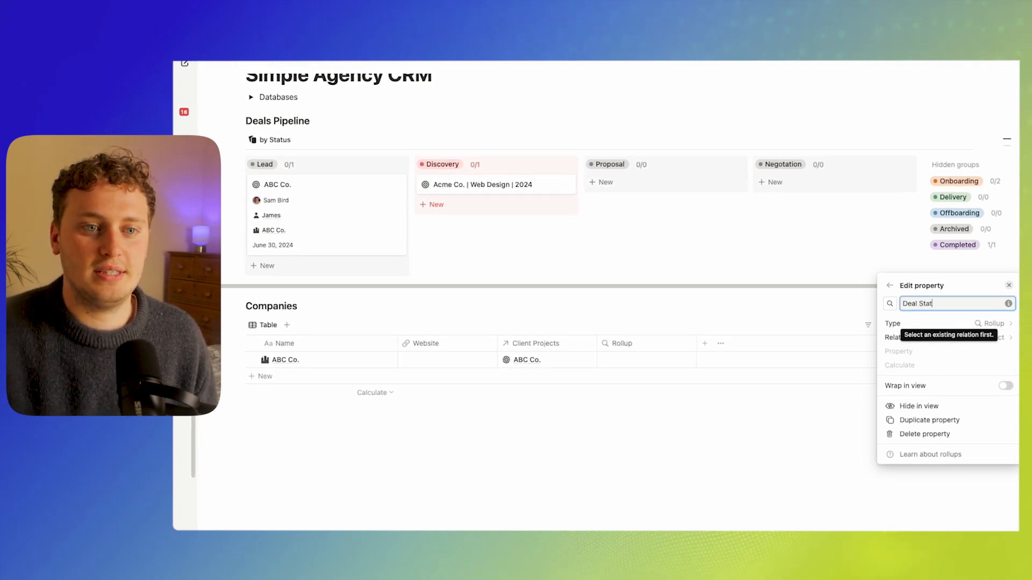
{"action": "left_click", "coordinate": [929, 338]}
{"action": "left_click", "coordinate": [925, 355]}
{"action": "left_click", "coordinate": [965, 355]}
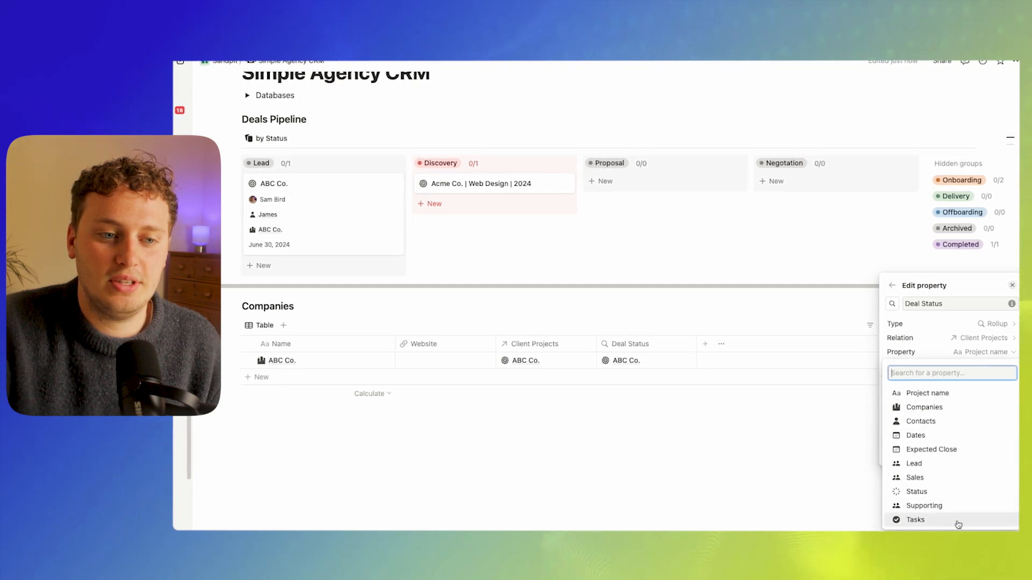
{"action": "left_click", "coordinate": [917, 492]}
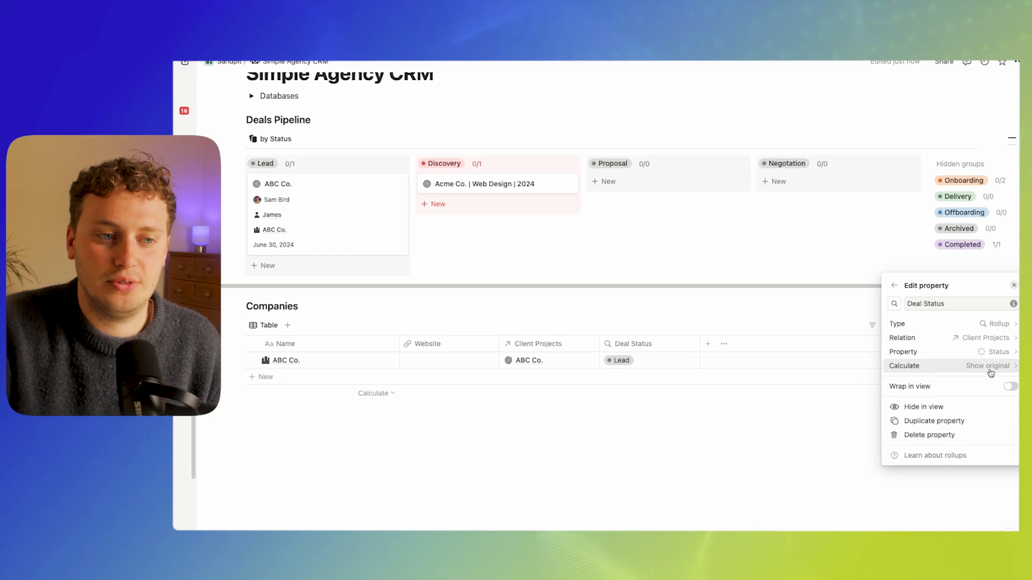
{"action": "key", "text": "Escape"}
Open the ABC Co. client project linked in the Companies table, check its Status property, and close it
{"action": "left_click", "coordinate": [530, 362]}
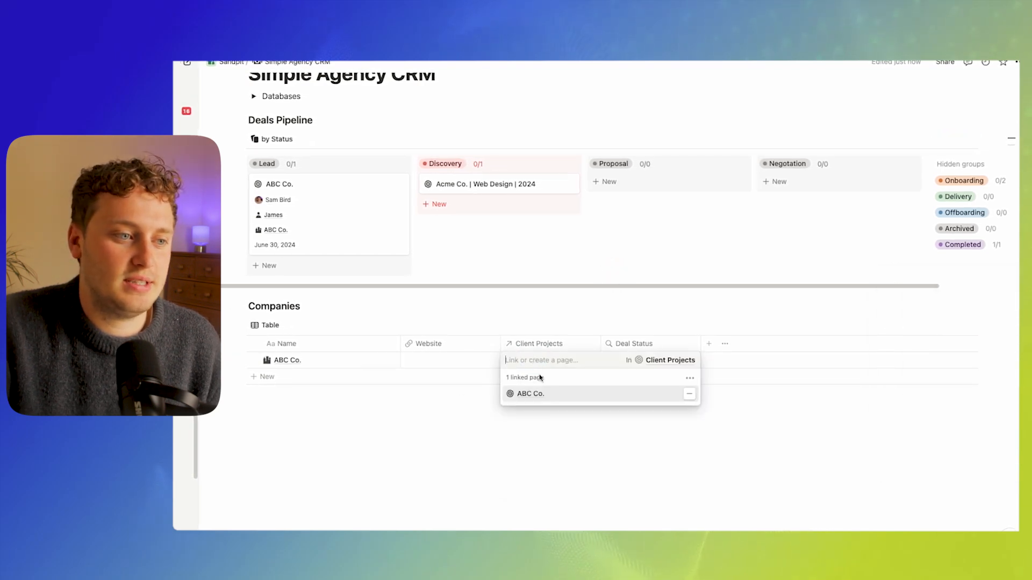
{"action": "left_click", "coordinate": [525, 394]}
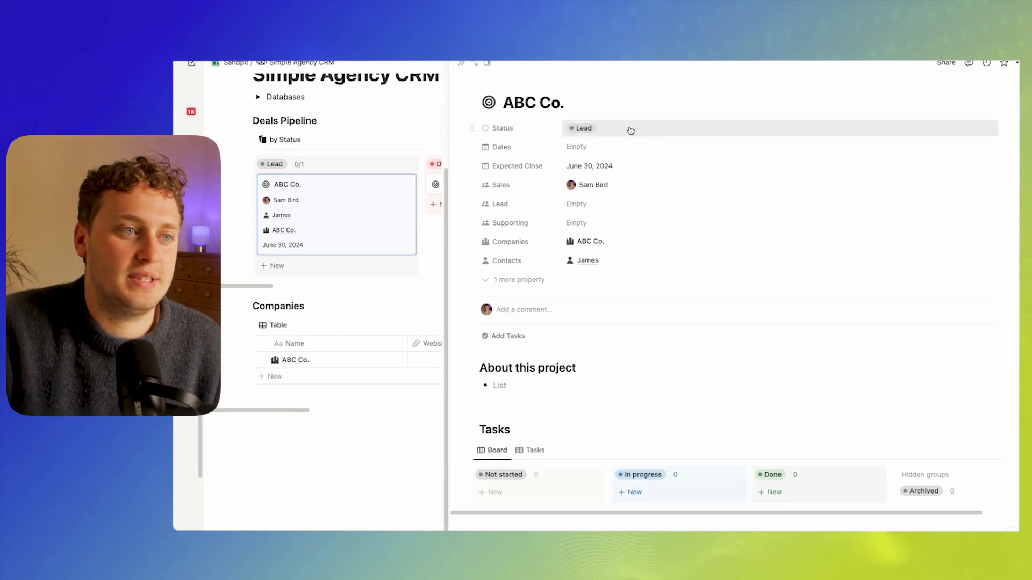
{"action": "left_click", "coordinate": [463, 63]}
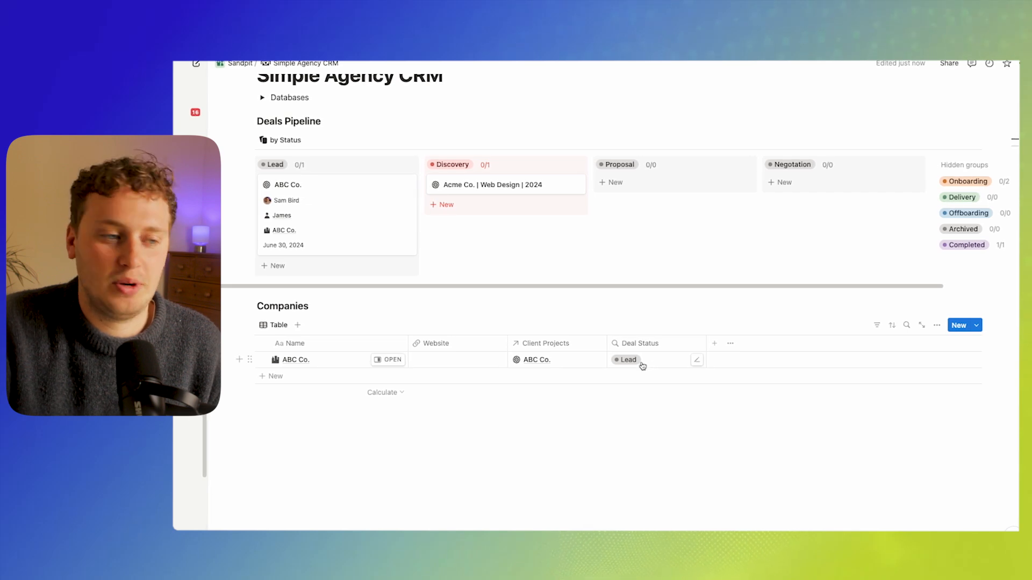
Reopen the ABC Co. client project from the Companies table, set its Status to Discovery, and close it
{"action": "left_click", "coordinate": [564, 362]}
{"action": "left_click", "coordinate": [544, 394]}
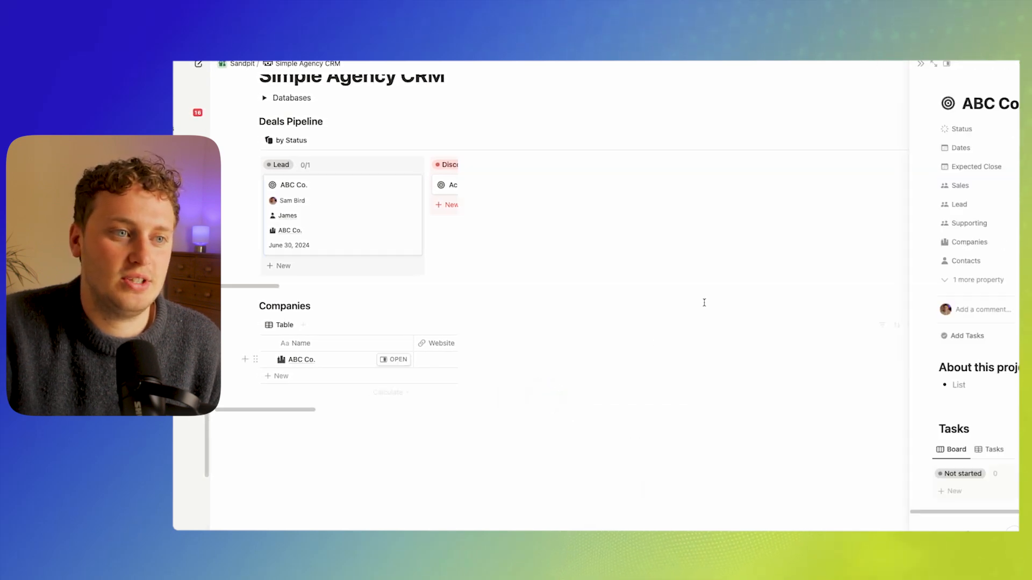
{"action": "left_click", "coordinate": [589, 129]}
{"action": "left_click", "coordinate": [596, 176]}
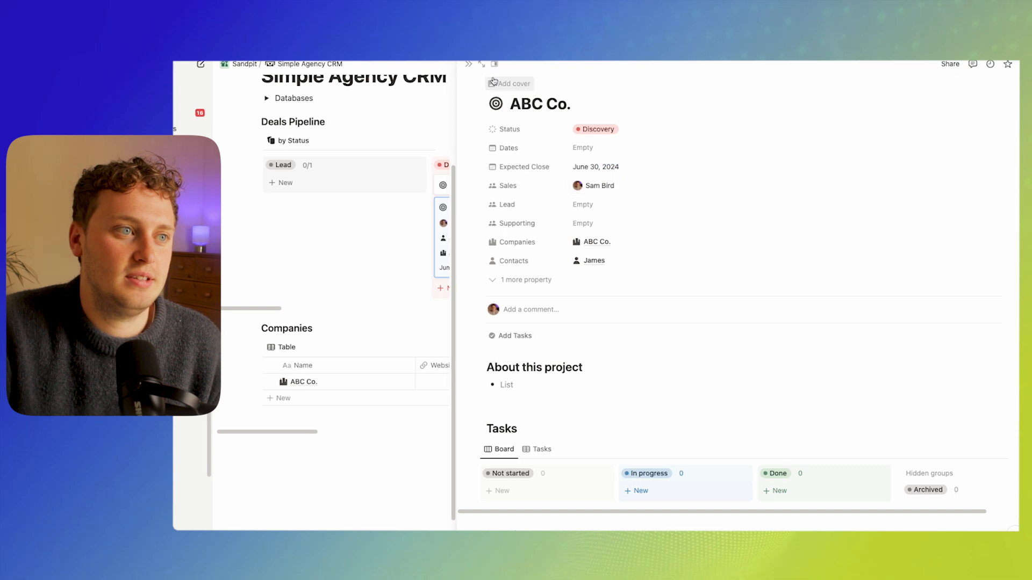
{"action": "key", "text": "Escape"}
{"action": "scroll", "coordinate": [618, 293], "scroll_direction": "down", "scroll_amount": 1}
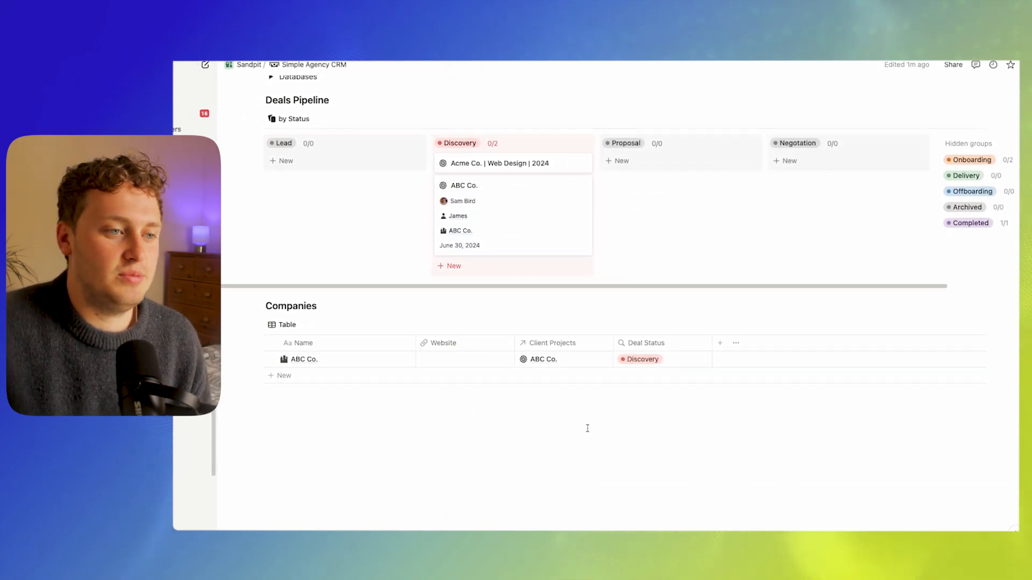
Hide the Client Projects and Deal Status columns in the Companies table view
{"action": "left_click", "coordinate": [560, 354]}
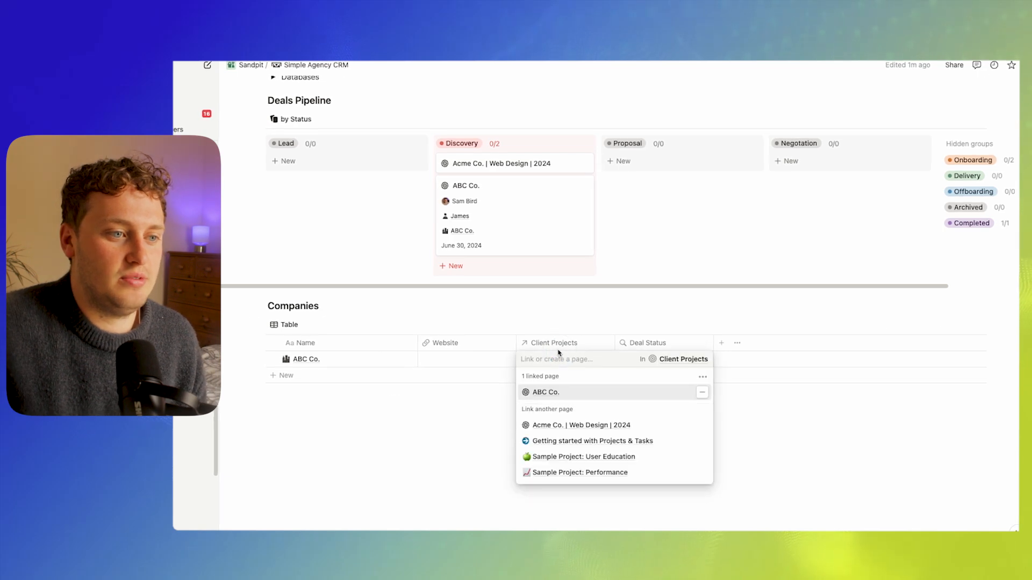
{"action": "left_click", "coordinate": [560, 342]}
{"action": "left_click", "coordinate": [560, 342]}
{"action": "left_click", "coordinate": [558, 449]}
{"action": "left_click", "coordinate": [553, 341]}
{"action": "left_click", "coordinate": [571, 447]}
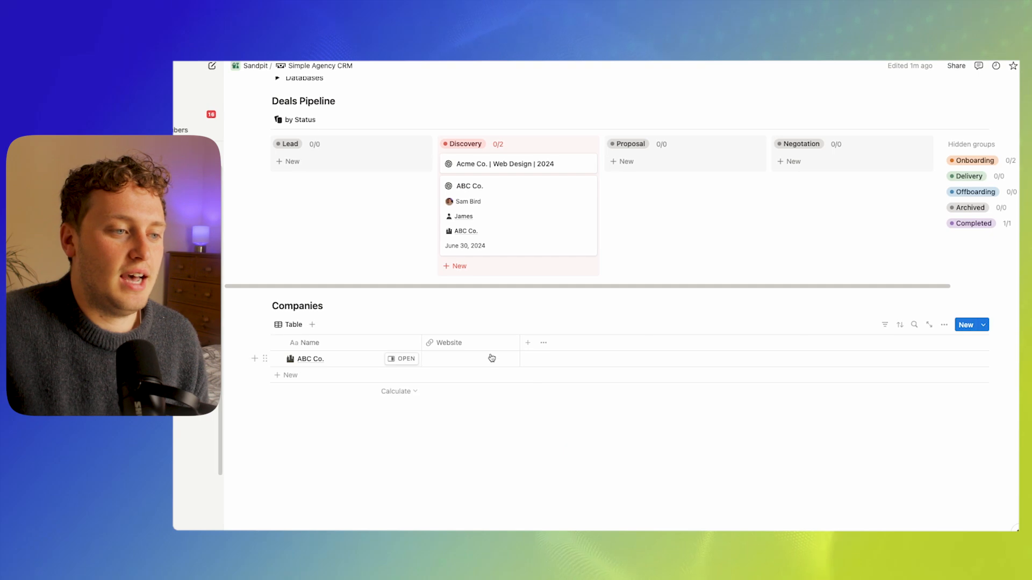
Rename the Companies table view "All" and give it the third icon found by filtering for "stack"
{"action": "left_click", "coordinate": [291, 326]}
{"action": "left_click", "coordinate": [315, 356]}
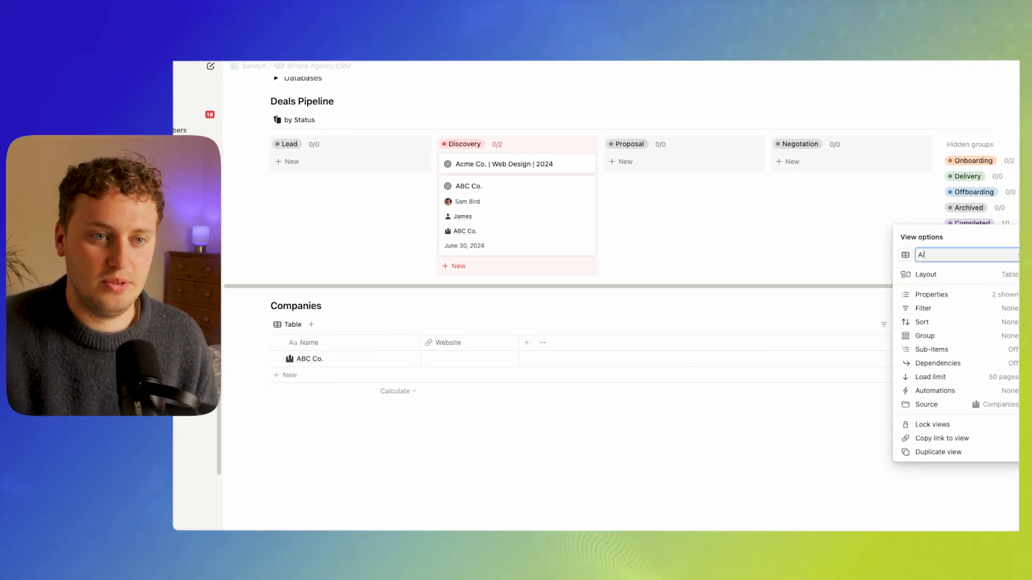
{"action": "left_click", "coordinate": [904, 256]}
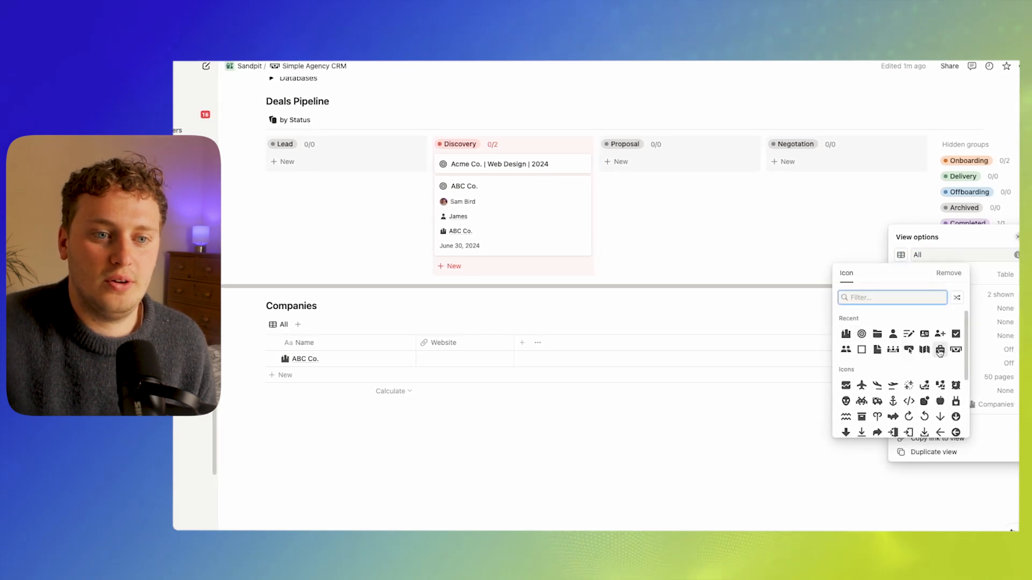
{"action": "type", "text": "stack"}
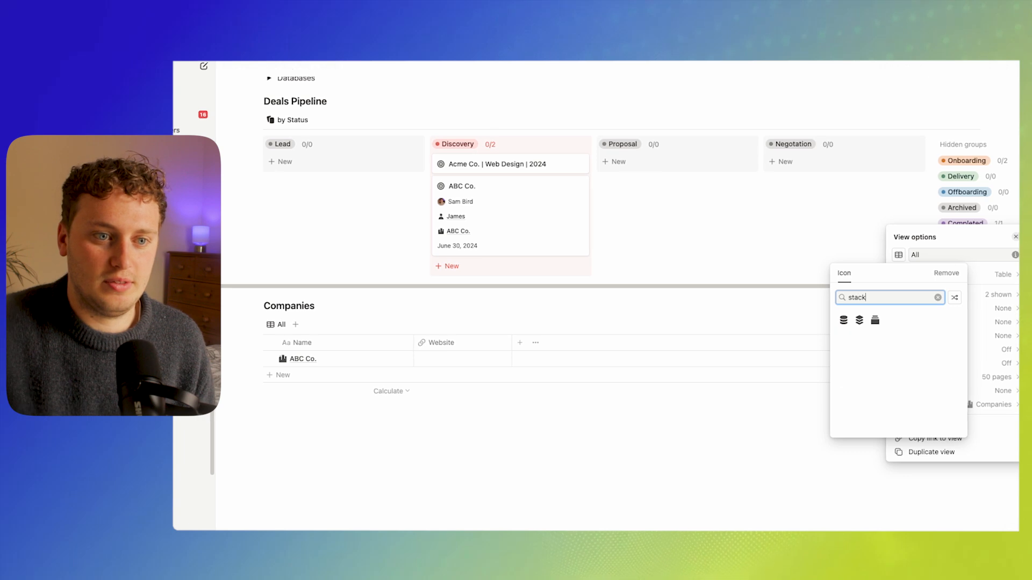
{"action": "left_click", "coordinate": [875, 320]}
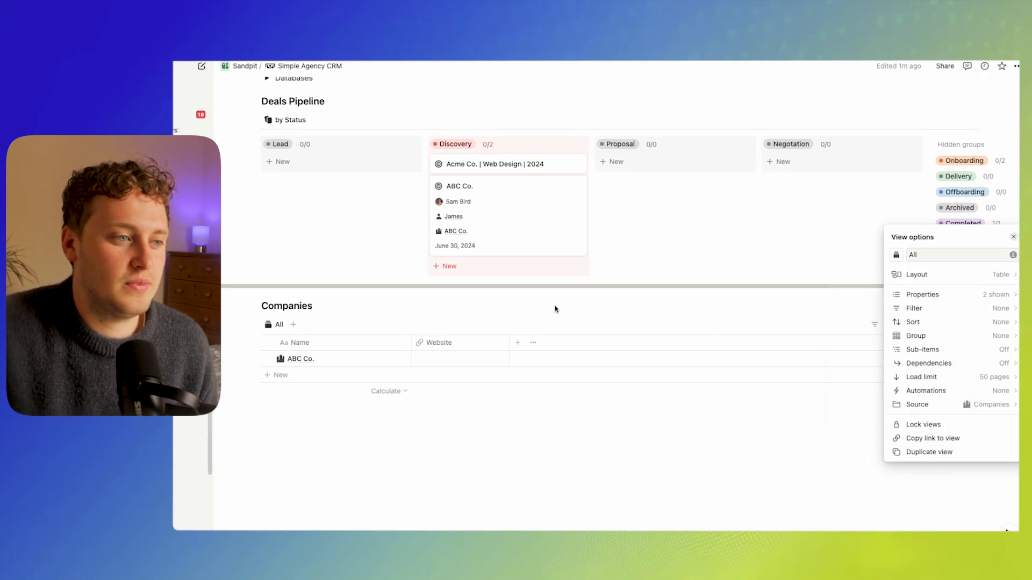
{"action": "left_click", "coordinate": [555, 306]}
Sort the All view by Name ascending and save the sort for everyone
{"action": "left_click", "coordinate": [888, 327]}
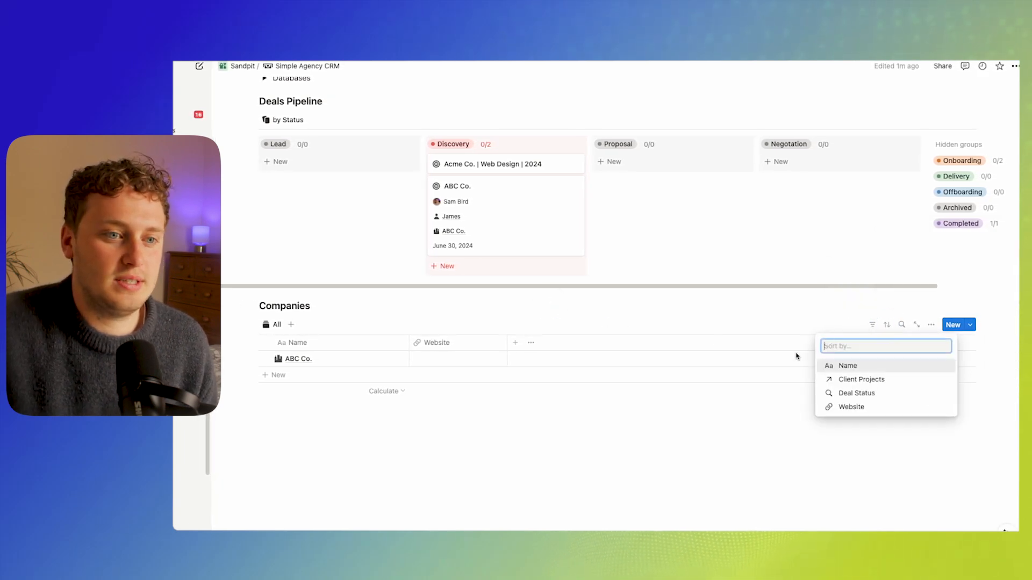
{"action": "left_click", "coordinate": [845, 364]}
{"action": "left_click", "coordinate": [435, 304]}
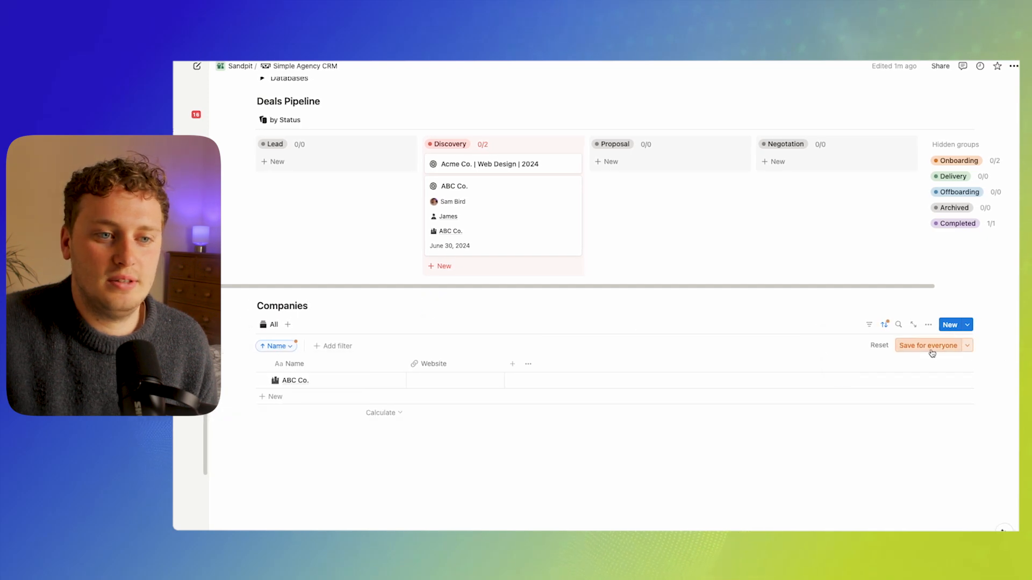
{"action": "left_click", "coordinate": [868, 325]}
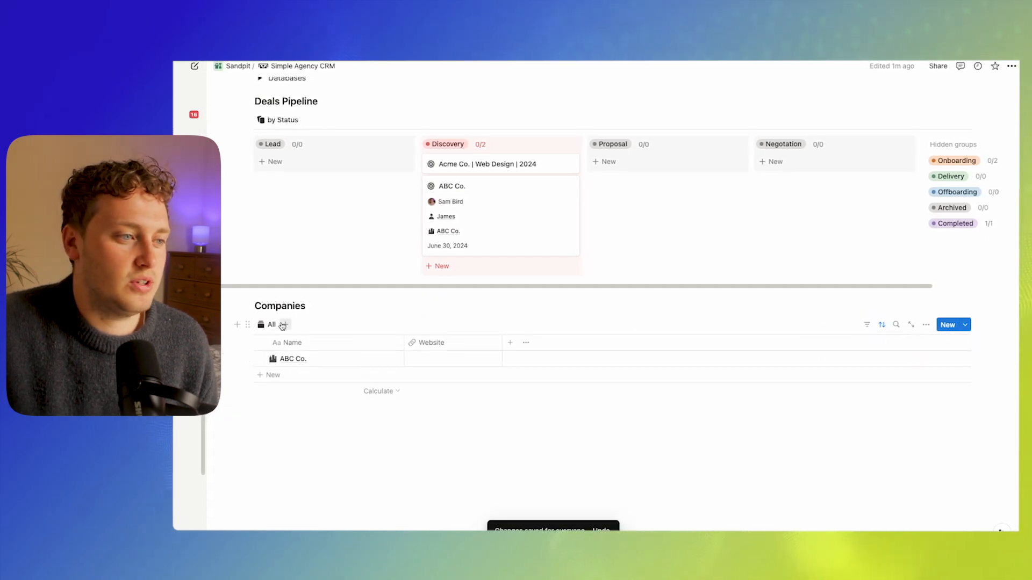
Duplicate the All view, name the copy "Leads", and give it the single-person icon
{"action": "left_click", "coordinate": [268, 324]}
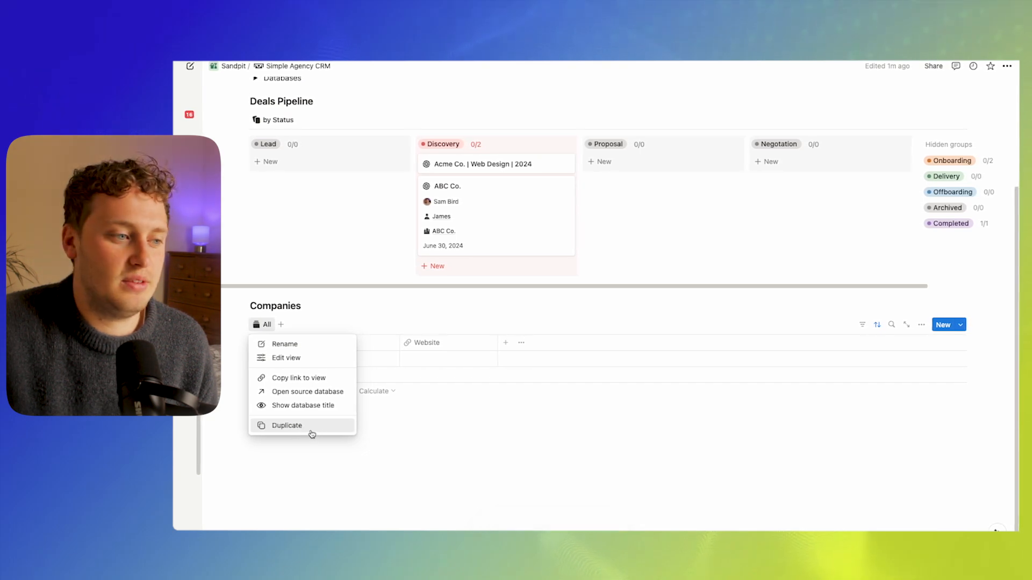
{"action": "left_click", "coordinate": [325, 431]}
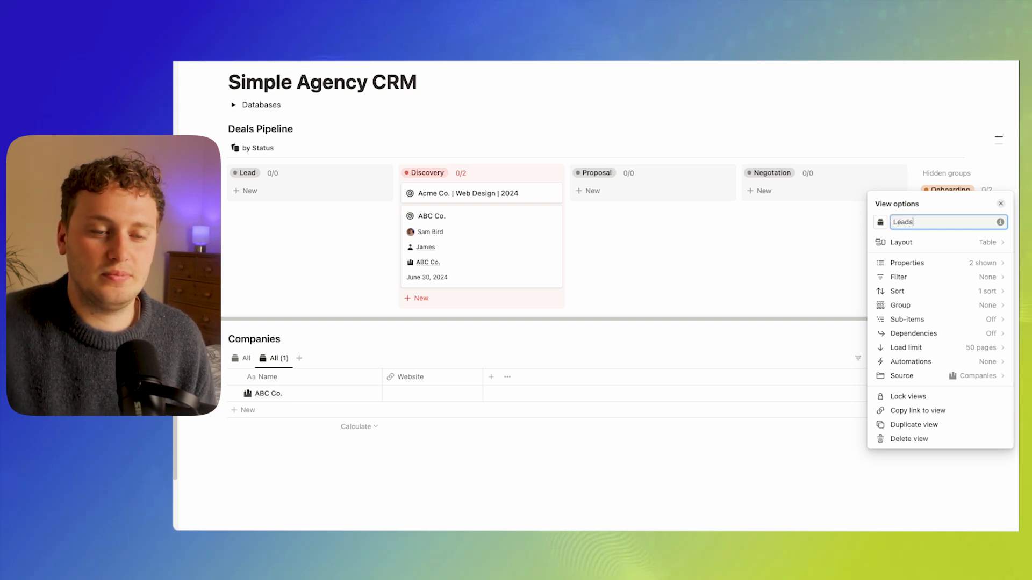
{"action": "left_click", "coordinate": [881, 224]}
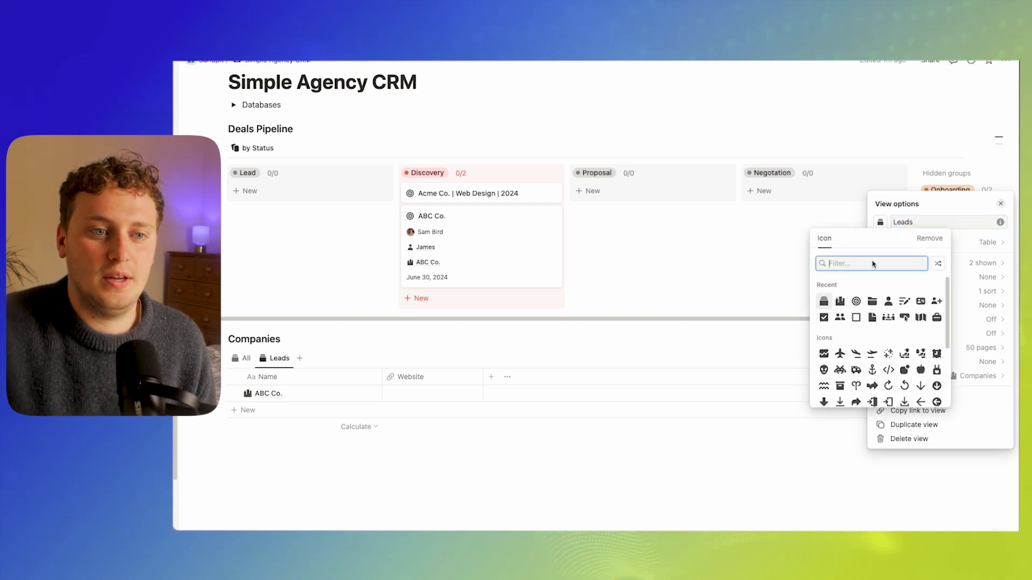
{"action": "left_click", "coordinate": [889, 302]}
{"action": "left_click", "coordinate": [507, 357]}
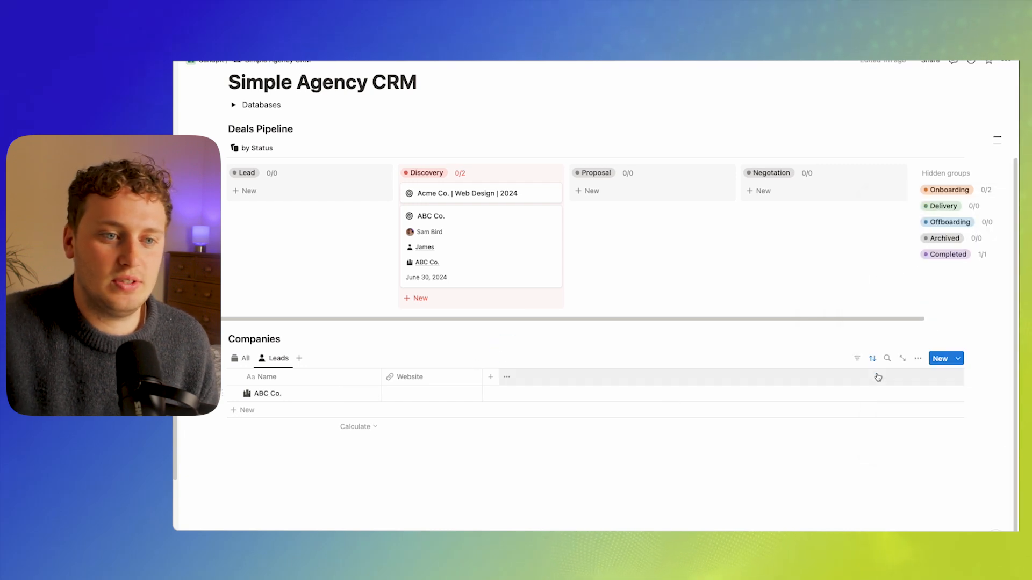
Filter the Leads view by Deal Status, selecting the whole To-do group: Lead, Discovery, Proposal and Negotation
{"action": "left_click", "coordinate": [857, 358]}
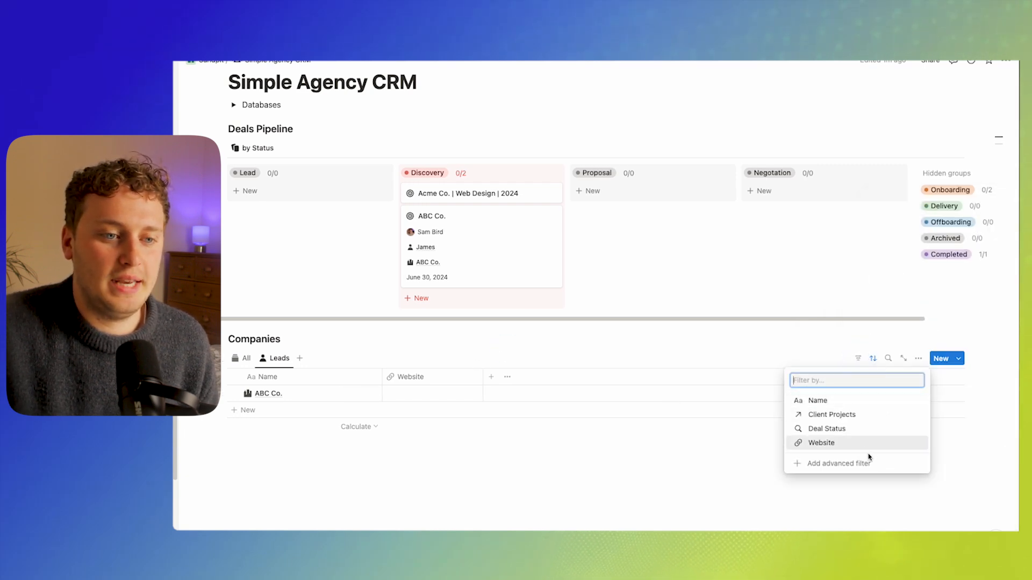
{"action": "left_click", "coordinate": [850, 428]}
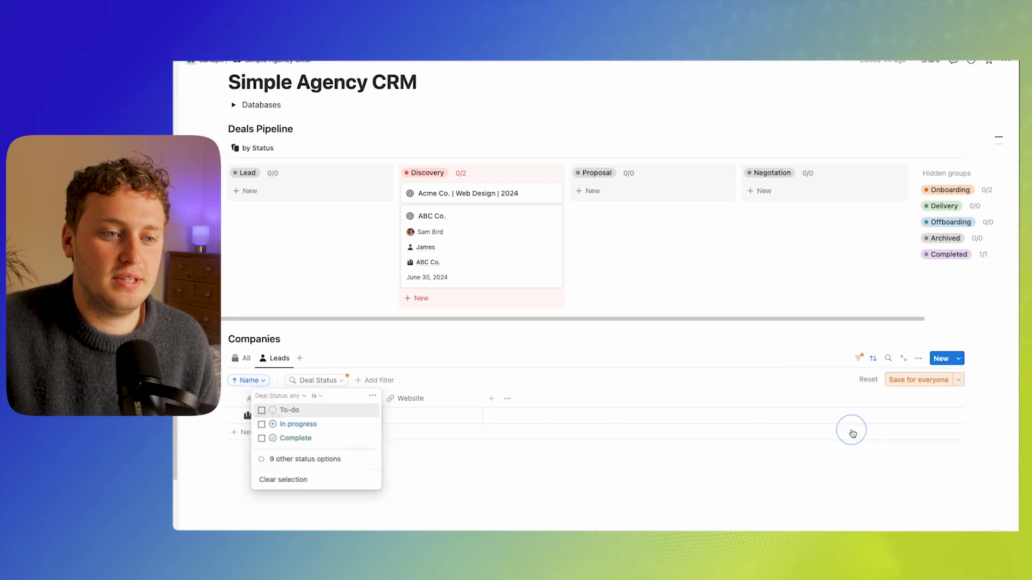
{"action": "left_click", "coordinate": [286, 460]}
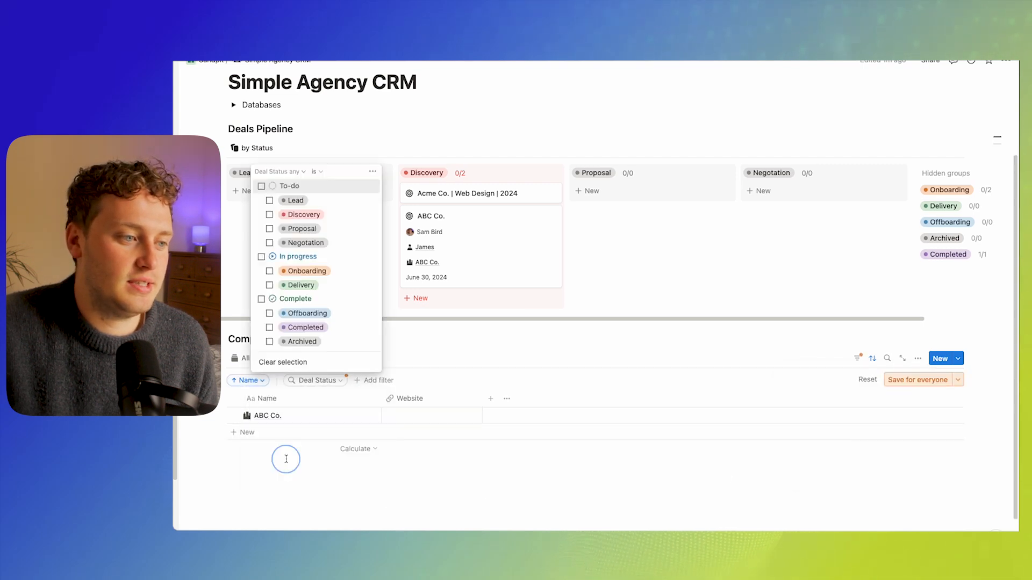
{"action": "left_click", "coordinate": [285, 186]}
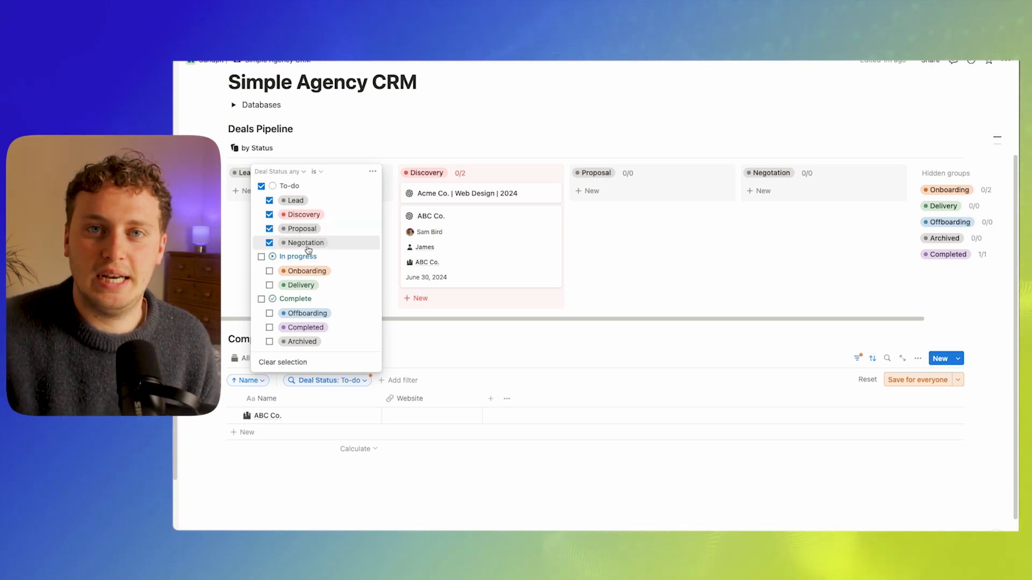
{"action": "left_click", "coordinate": [483, 353]}
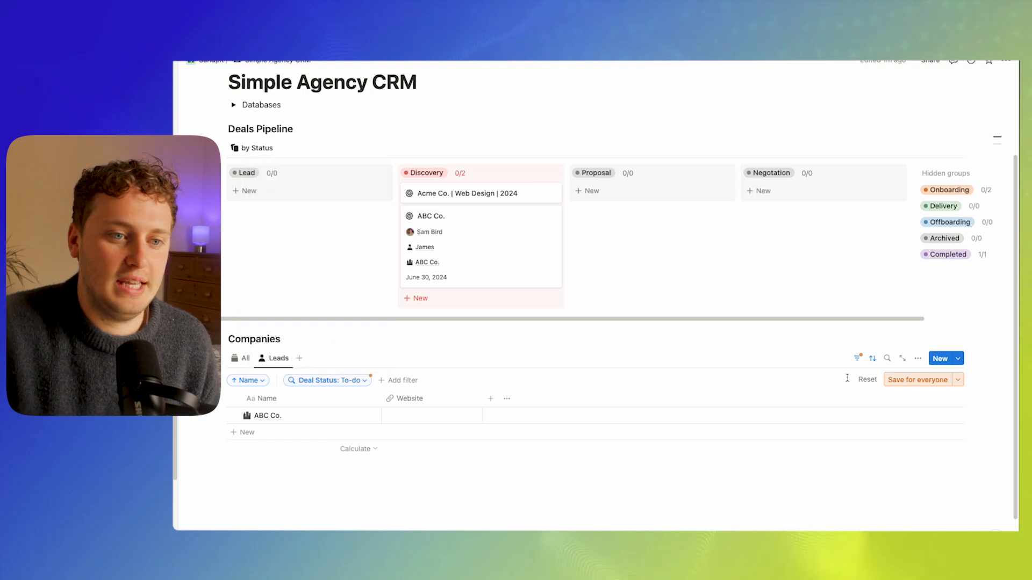
Save the Companies Leads view's filter for everyone and check which Deal Status groups it includes
{"action": "left_click", "coordinate": [910, 384]}
{"action": "left_click", "coordinate": [857, 360]}
{"action": "left_click", "coordinate": [856, 360]}
{"action": "left_click", "coordinate": [346, 385]}
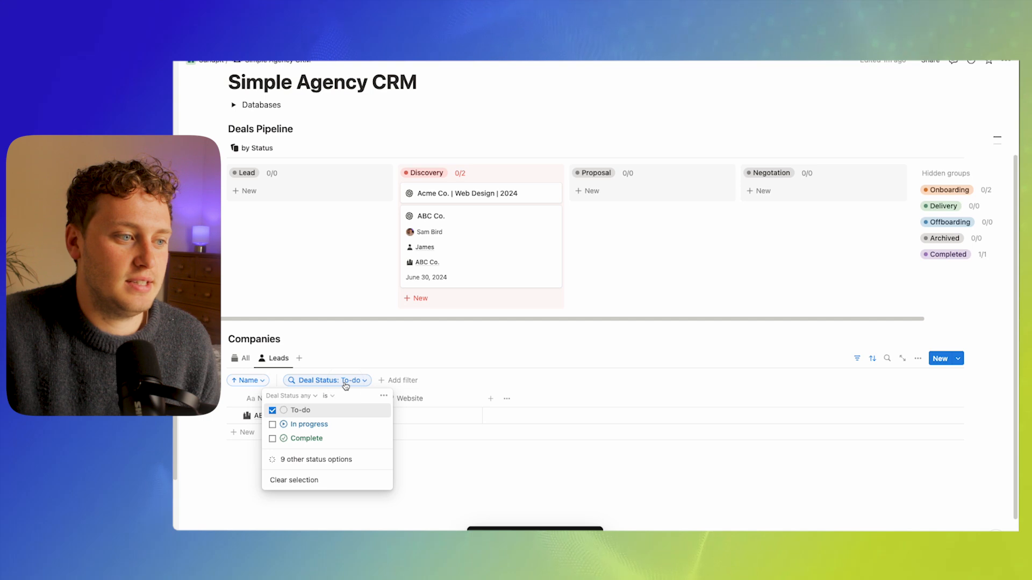
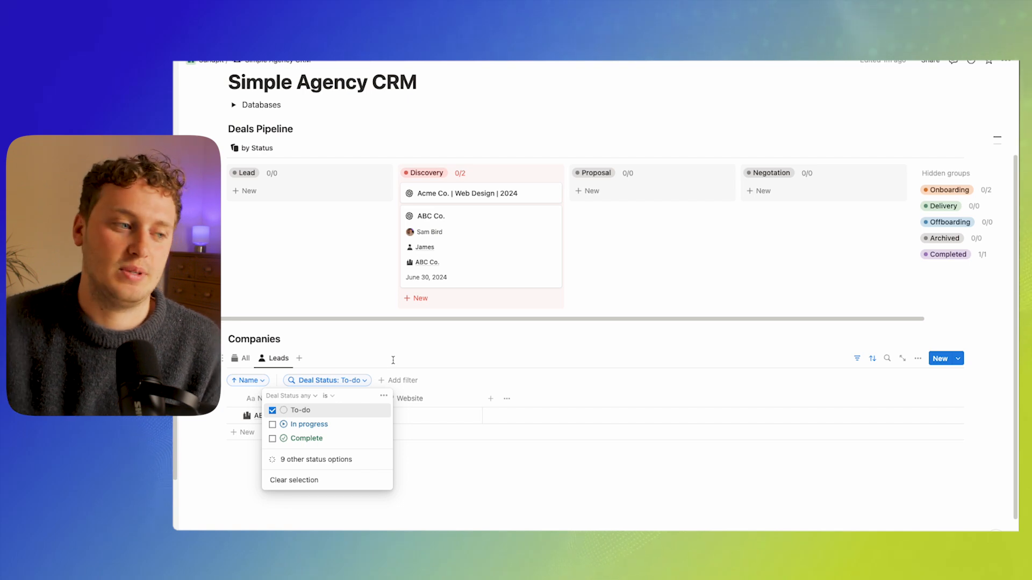
{"action": "left_click", "coordinate": [436, 346]}
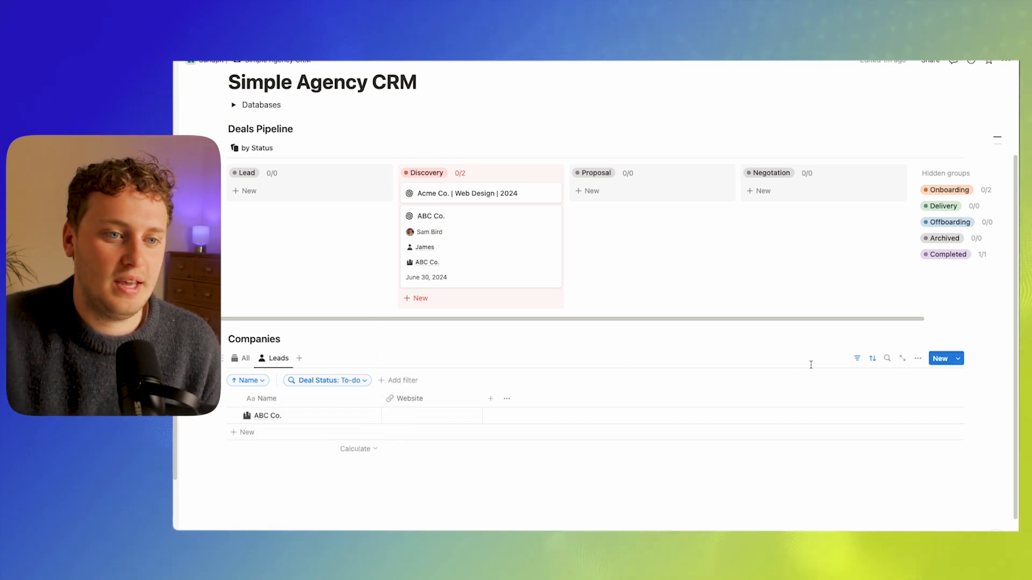
{"action": "left_click", "coordinate": [860, 357]}
Duplicate the Companies Leads view and name the copy "Customers"
{"action": "left_click", "coordinate": [284, 359]}
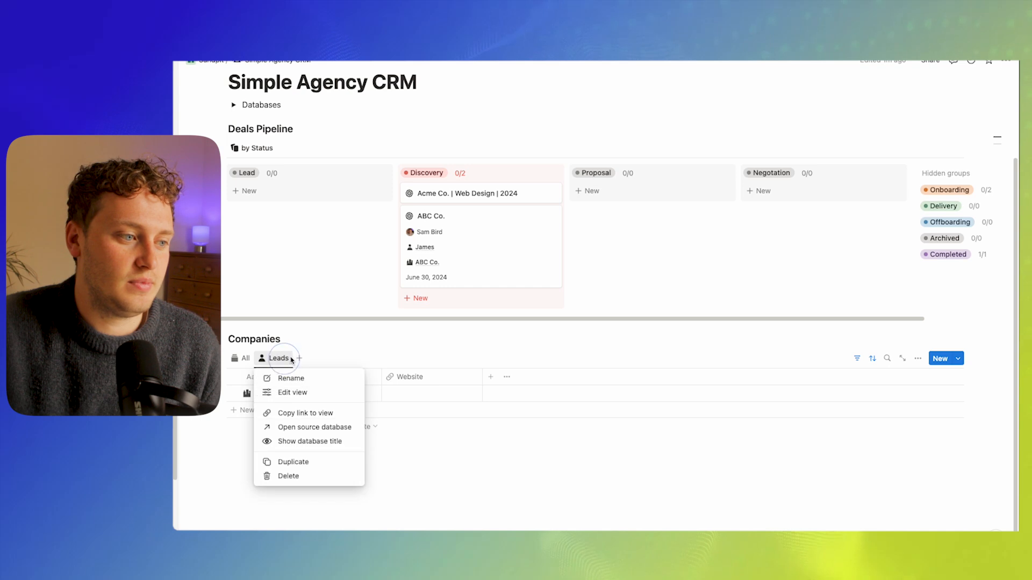
{"action": "left_click", "coordinate": [309, 467]}
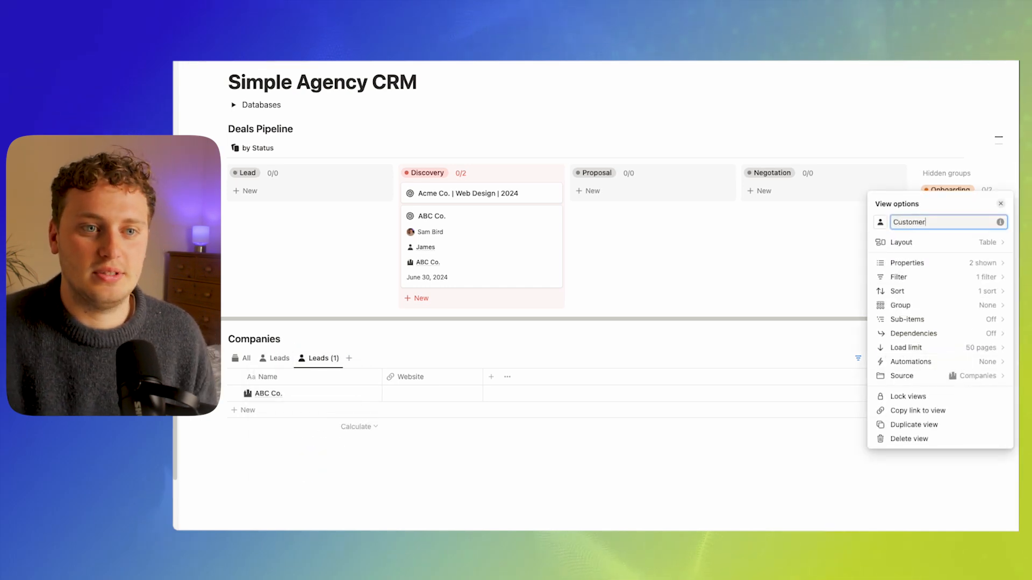
{"action": "type", "text": "Customers"}
{"action": "left_click", "coordinate": [661, 308]}
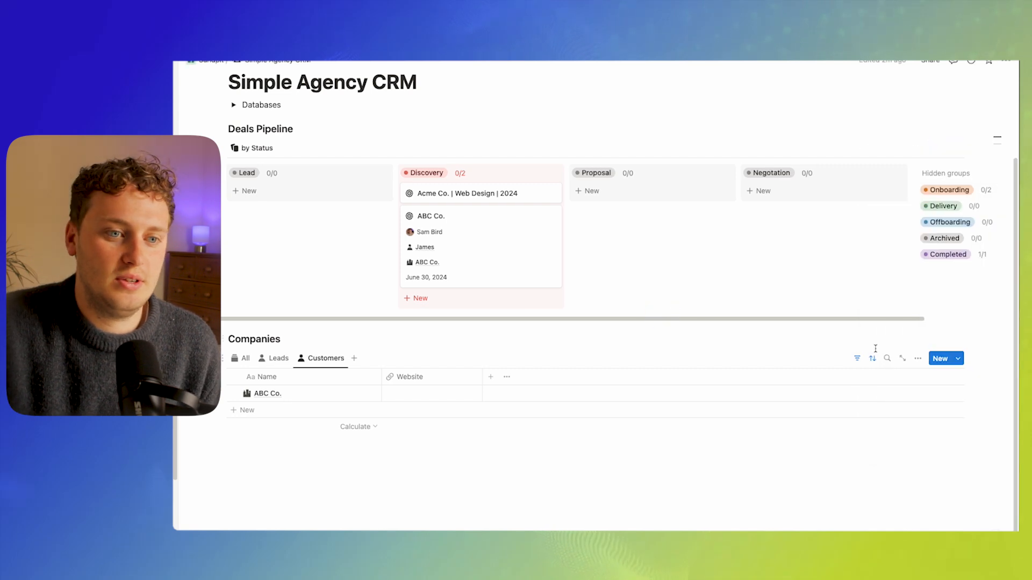
Switch the Customers view's Deal Status filter from To-do to the whole In progress and Complete groups and save it for everyone
{"action": "left_click", "coordinate": [858, 358]}
{"action": "left_click", "coordinate": [356, 380]}
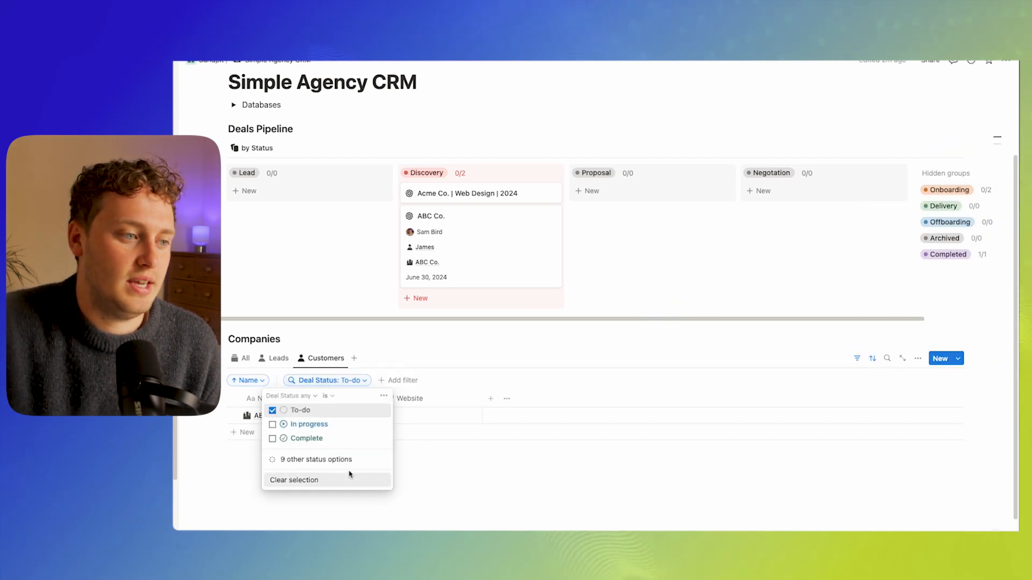
{"action": "left_click", "coordinate": [322, 461]}
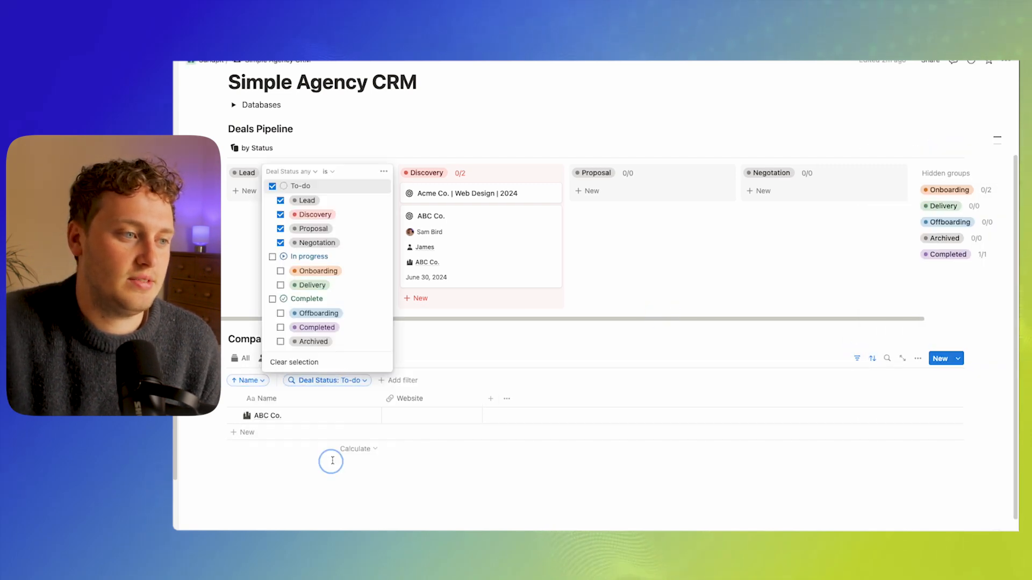
{"action": "left_click", "coordinate": [273, 186]}
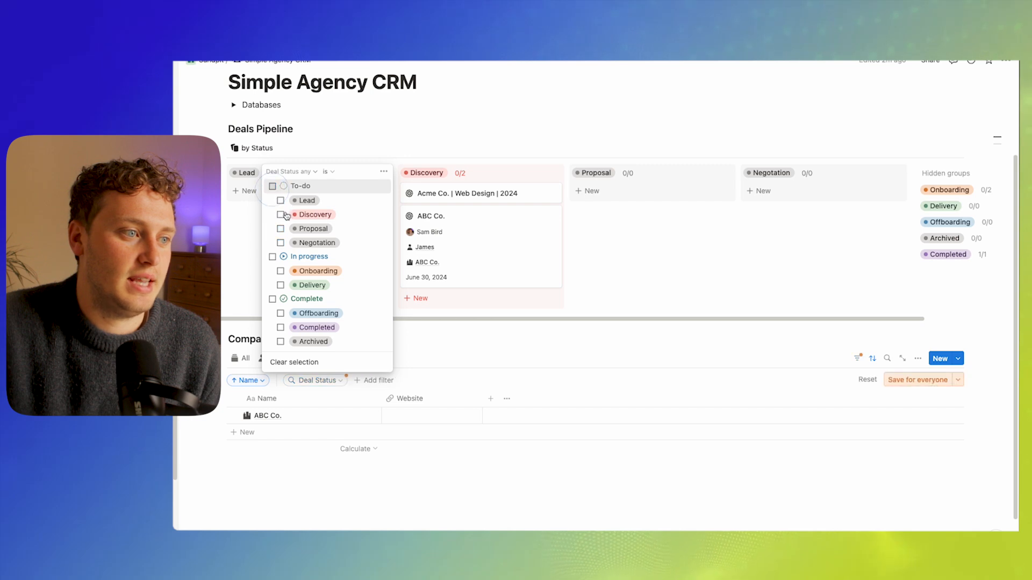
{"action": "left_click", "coordinate": [273, 299]}
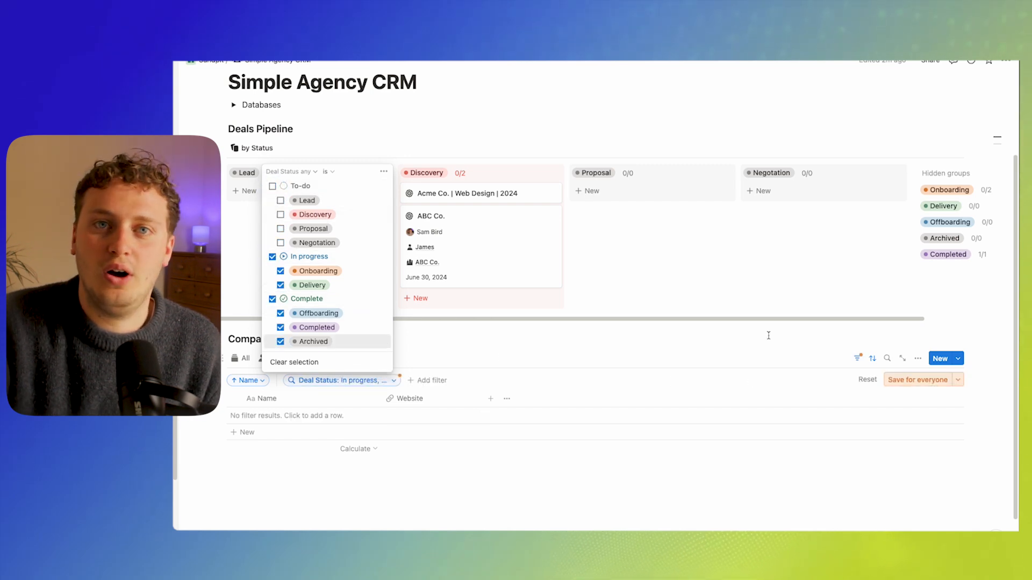
{"action": "left_click", "coordinate": [927, 381]}
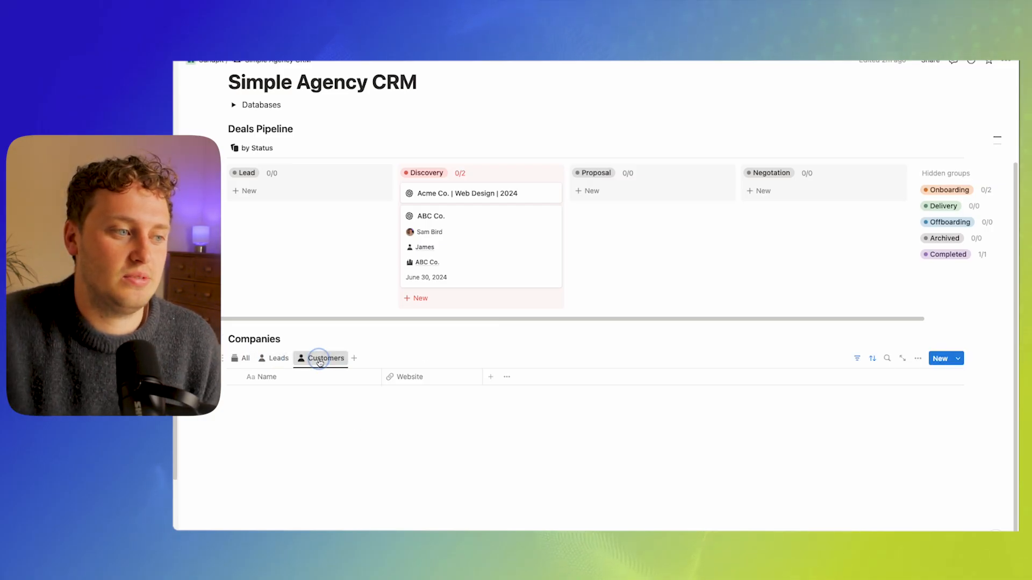
{"action": "left_click", "coordinate": [273, 358]}
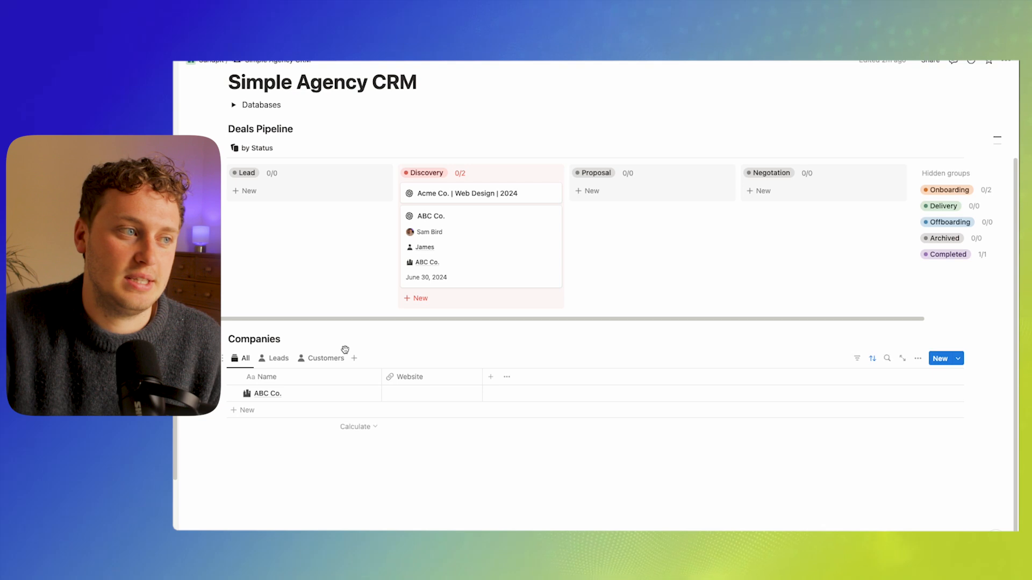
Add a level-3 heading "Contacts" below the Companies table
{"action": "scroll", "coordinate": [345, 352], "scroll_direction": "down", "scroll_amount": 1}
{"action": "left_click", "coordinate": [266, 428]}
{"action": "type", "text": "/h3"}
{"action": "key", "text": "Return"}
{"action": "type", "text": "Contacts"}
Insert a linked view of the Contacts database under the Contacts heading, using a new table view
{"action": "key", "text": "Return"}
{"action": "type", "text": "/link"}
{"action": "key", "text": "Return"}
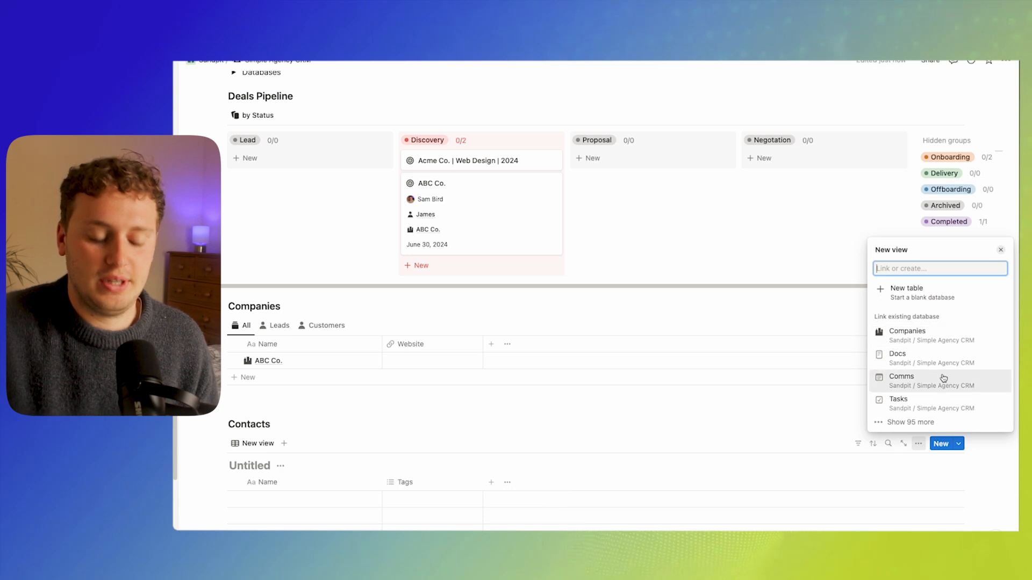
{"action": "type", "text": "Contacts"}
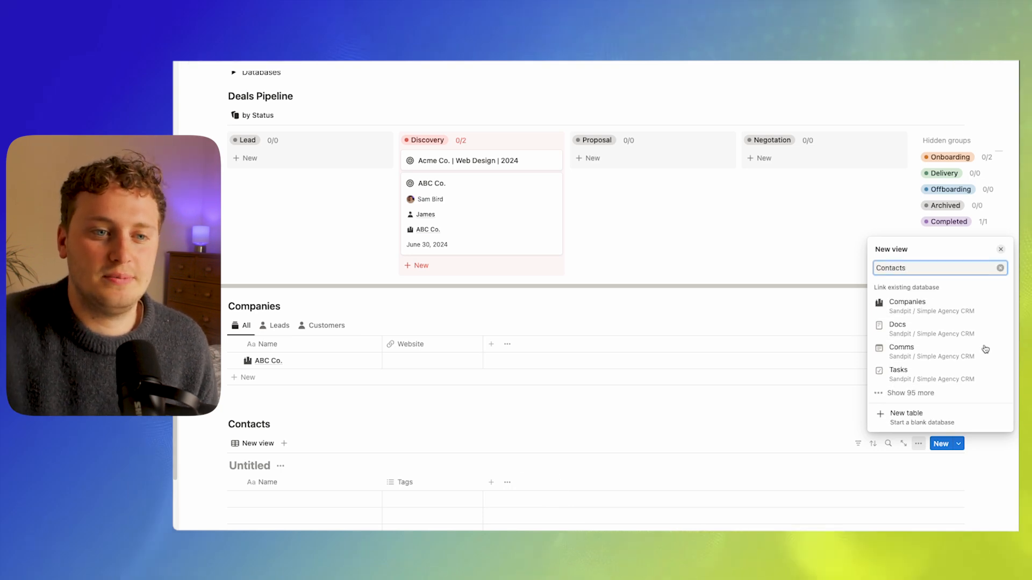
{"action": "left_click", "coordinate": [935, 172]}
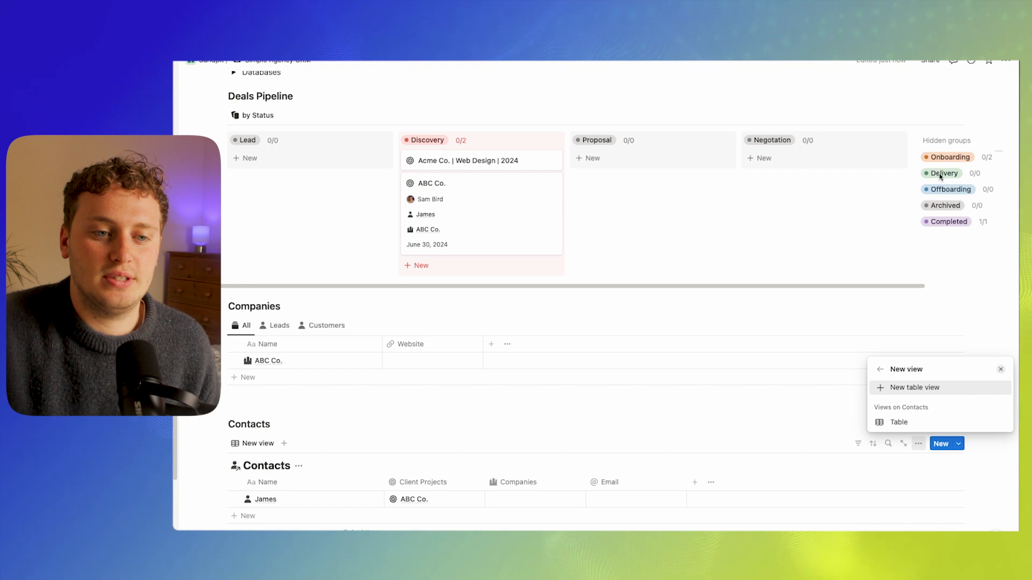
{"action": "left_click", "coordinate": [890, 387]}
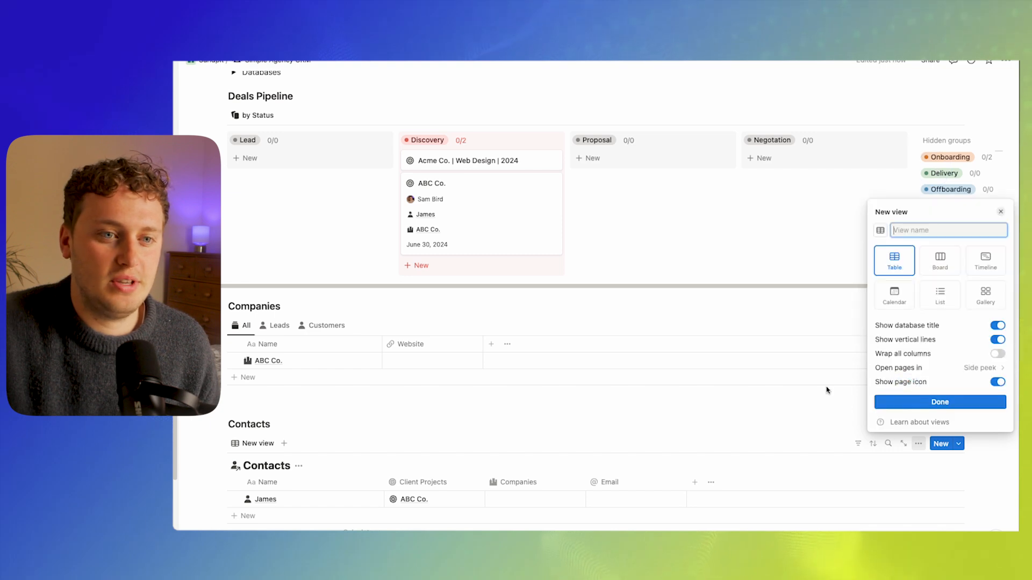
{"action": "left_click", "coordinate": [940, 402]}
{"action": "left_click", "coordinate": [604, 405]}
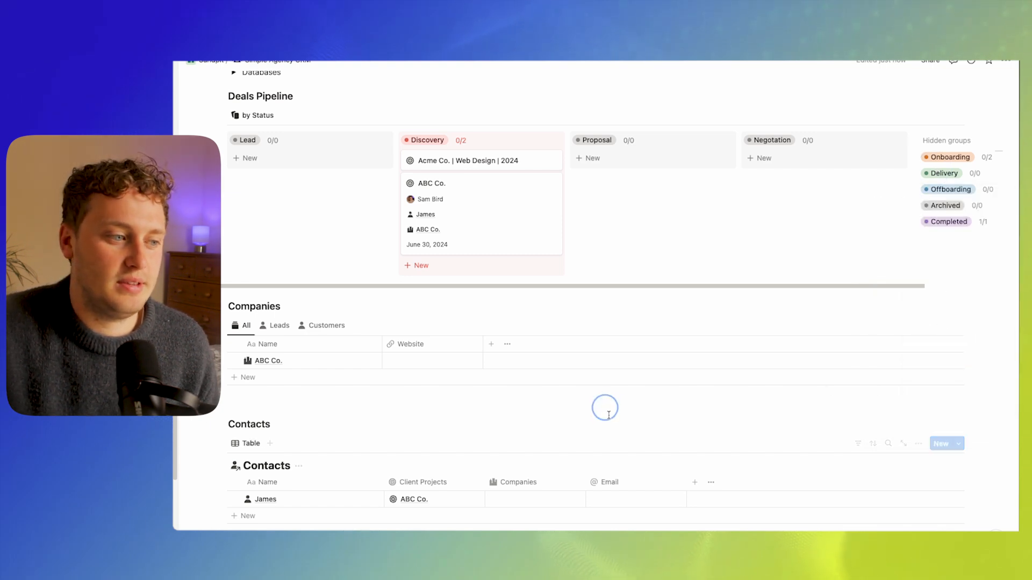
Hide the database title of the linked Contacts table
{"action": "scroll", "coordinate": [544, 410], "scroll_direction": "down", "scroll_amount": 5}
{"action": "left_click", "coordinate": [297, 328]}
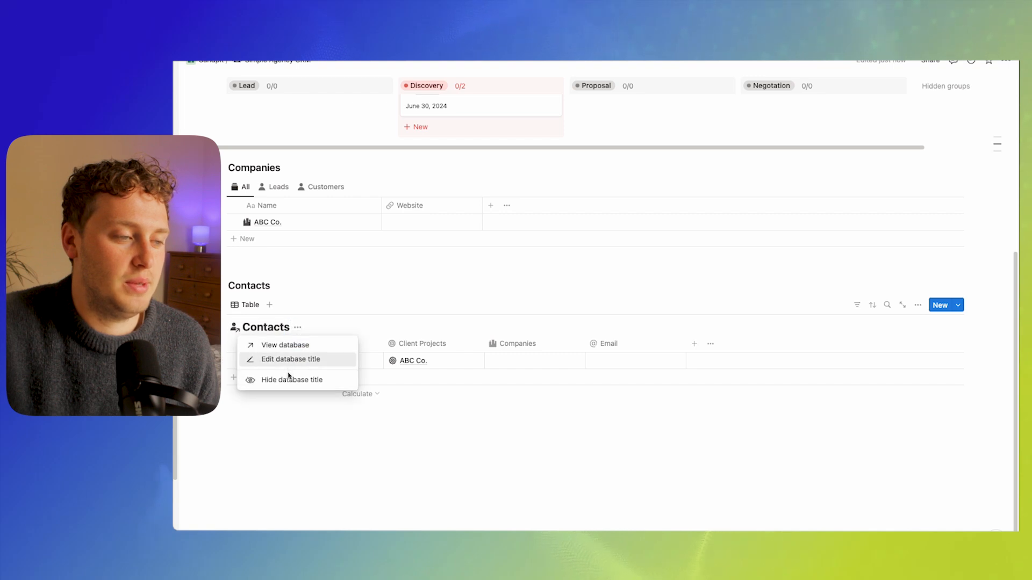
{"action": "left_click", "coordinate": [272, 379]}
Hide the Client Projects column in the Contacts table and place the Companies column before Name
{"action": "left_click", "coordinate": [417, 344]}
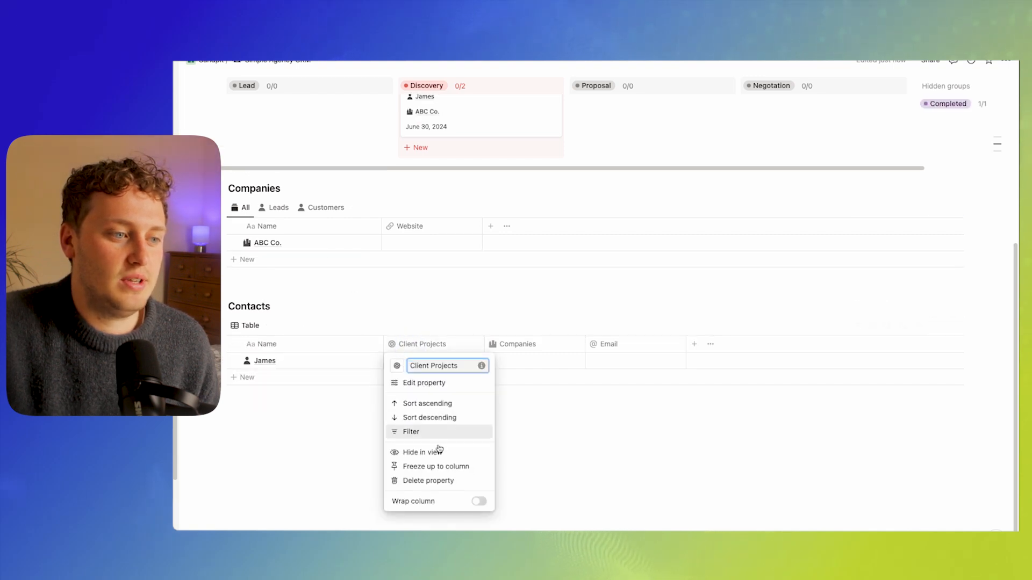
{"action": "left_click", "coordinate": [424, 452]}
{"action": "left_click_drag", "start_coordinate": [372, 352], "coordinate": [337, 346]}
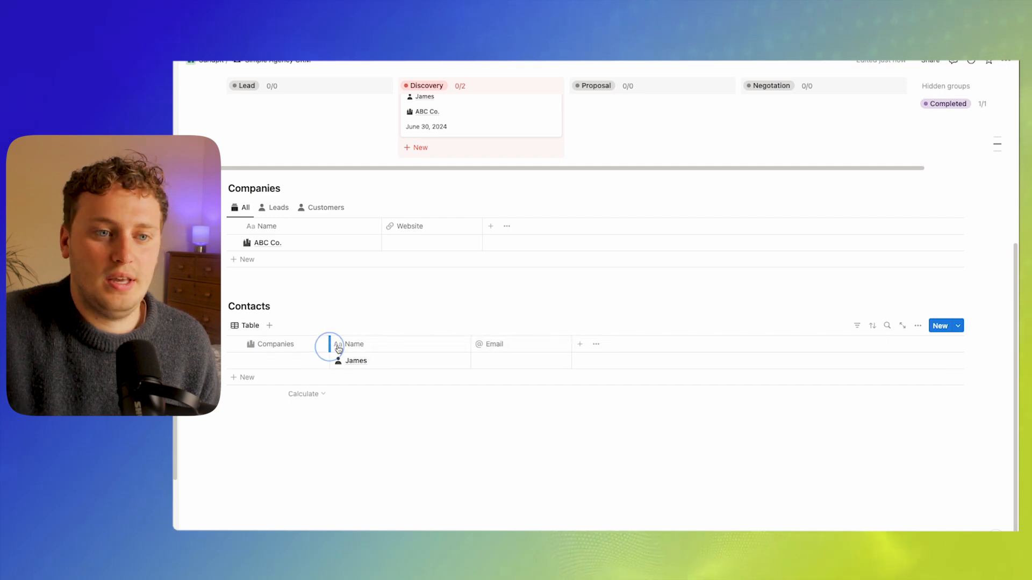
Sort the Contacts table by Name ascending and save the sort for everyone
{"action": "left_click", "coordinate": [874, 327]}
{"action": "left_click", "coordinate": [833, 367]}
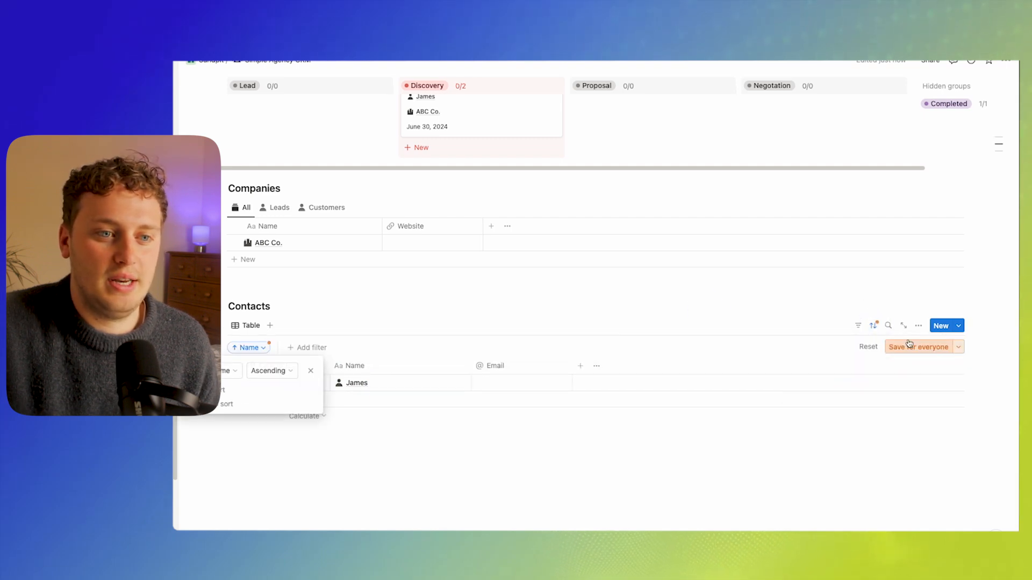
{"action": "left_click", "coordinate": [872, 326]}
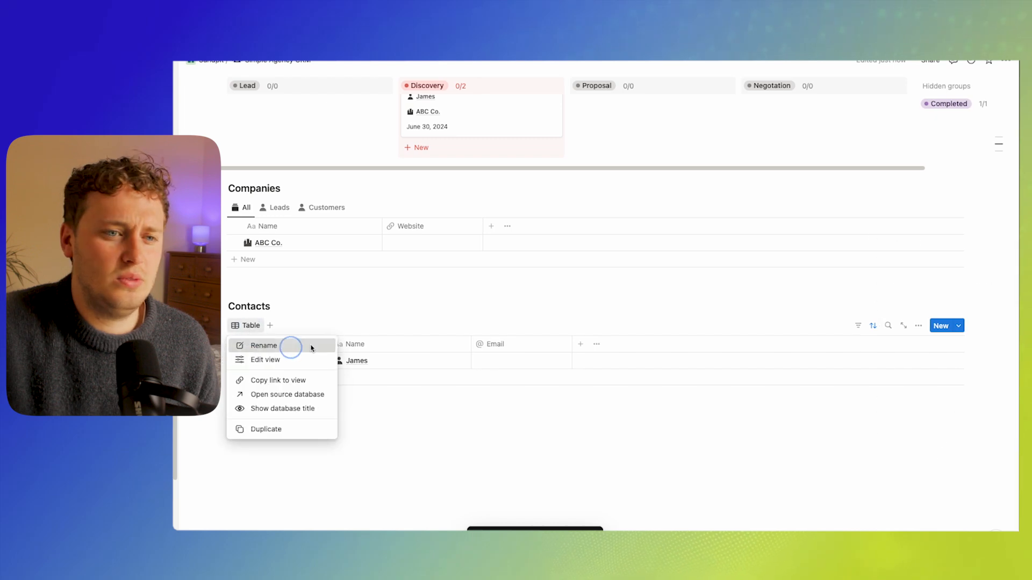
Rename the Contacts table view "All" and give it the third icon found by filtering for "stack"
{"action": "left_click", "coordinate": [284, 345]}
{"action": "type", "text": "All"}
{"action": "left_click", "coordinate": [880, 254]}
{"action": "type", "text": "stack"}
{"action": "left_click", "coordinate": [857, 318]}
{"action": "left_click", "coordinate": [514, 341]}
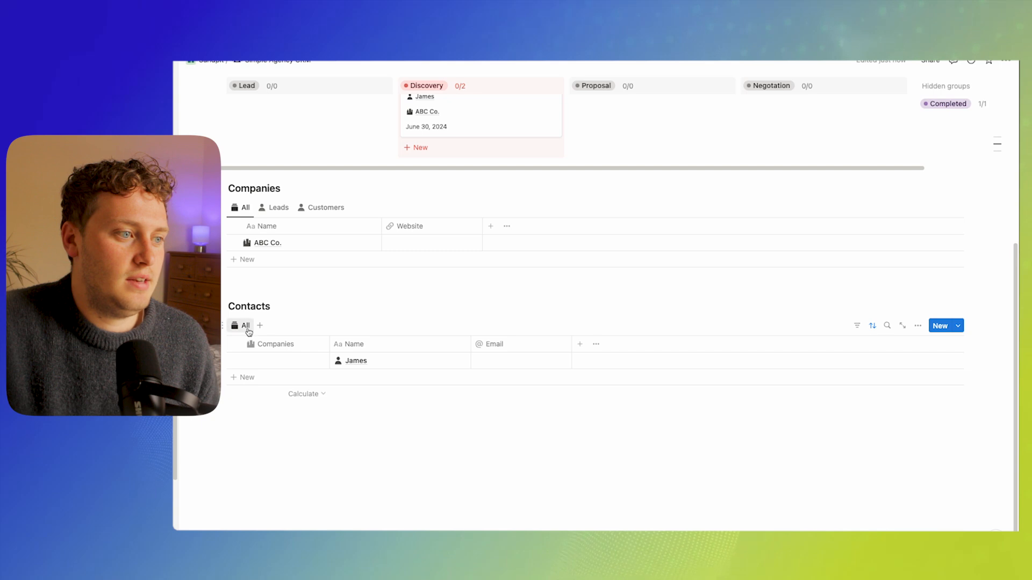
Duplicate the Contacts All view, name the copy "Leads", and give it the single-person icon
{"action": "left_click", "coordinate": [246, 327]}
{"action": "left_click", "coordinate": [266, 429]}
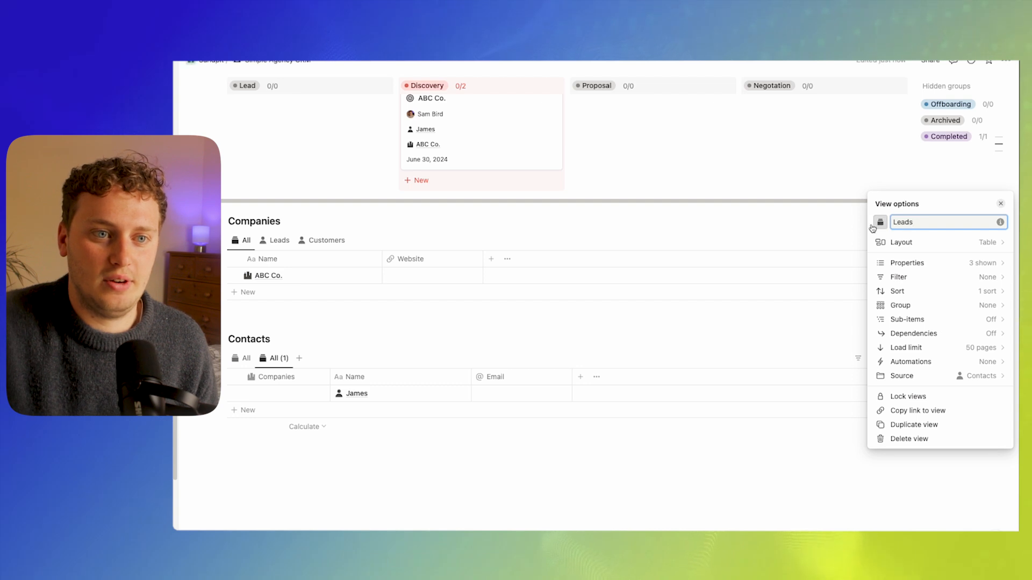
{"action": "left_click", "coordinate": [881, 224]}
{"action": "left_click", "coordinate": [840, 303]}
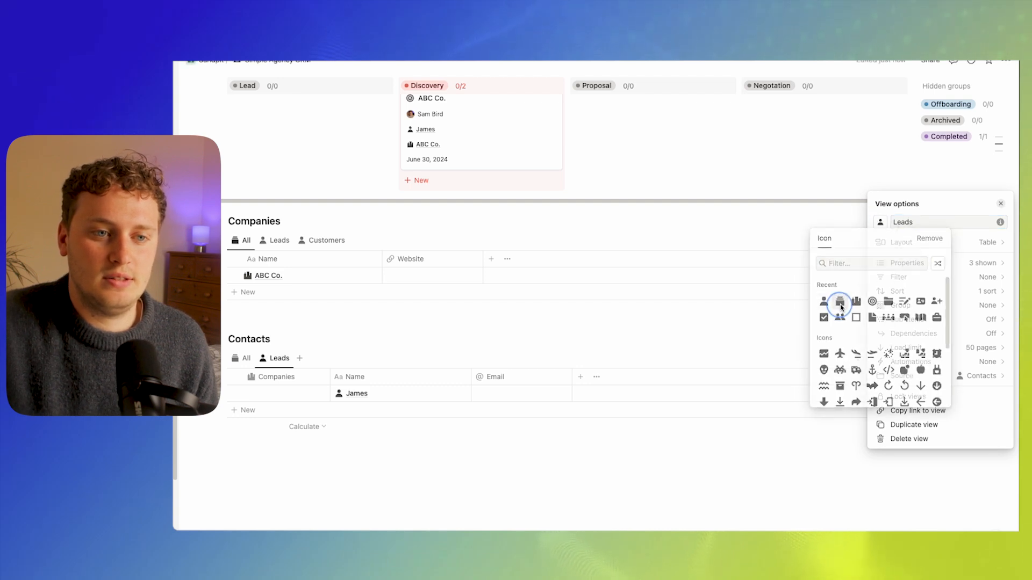
{"action": "left_click", "coordinate": [763, 313]}
Add a rollup property named "Deal Status" to the Contacts database
{"action": "left_click", "coordinate": [858, 359]}
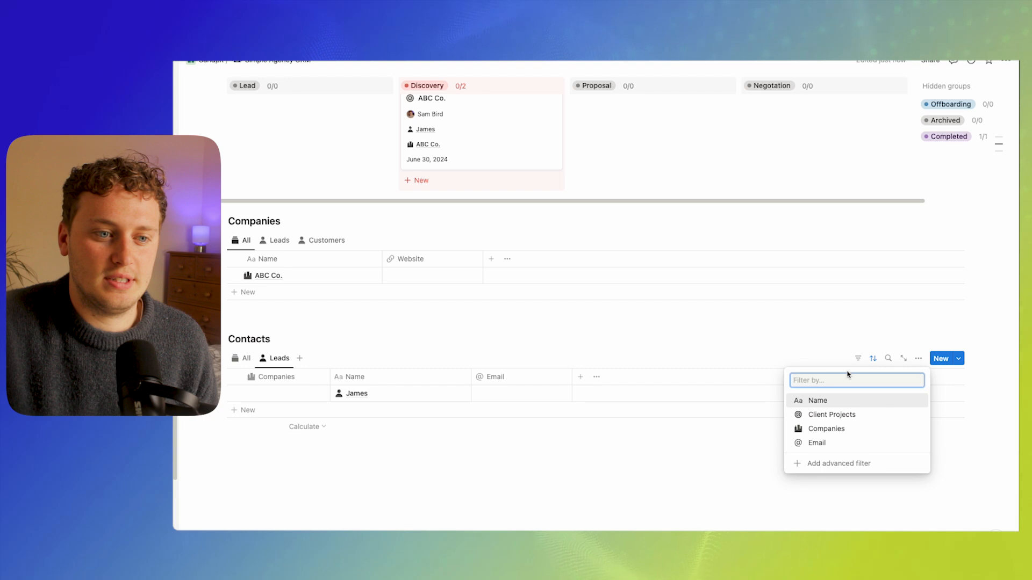
{"action": "left_click", "coordinate": [740, 343]}
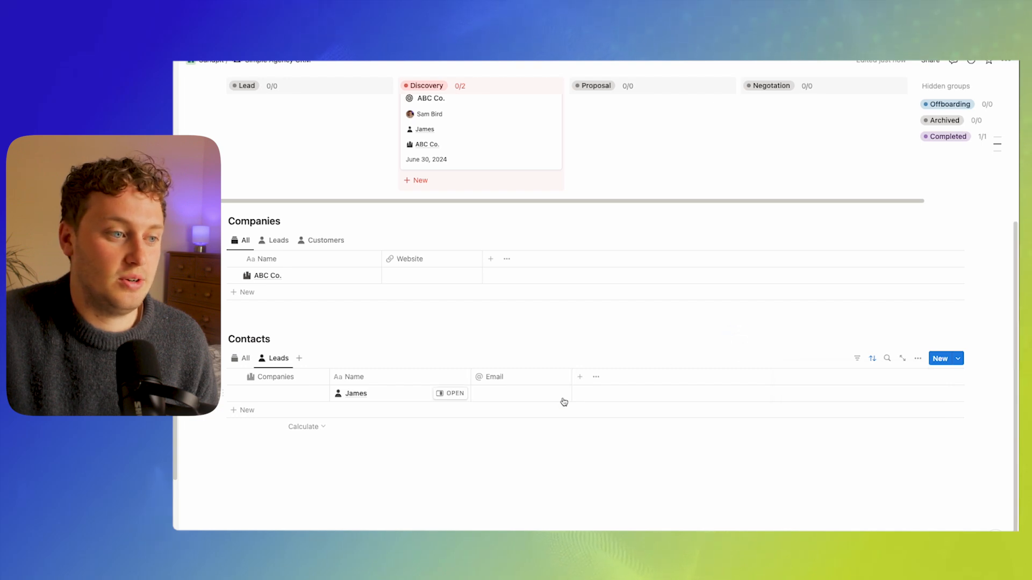
{"action": "left_click", "coordinate": [580, 377]}
{"action": "type", "text": "rol"}
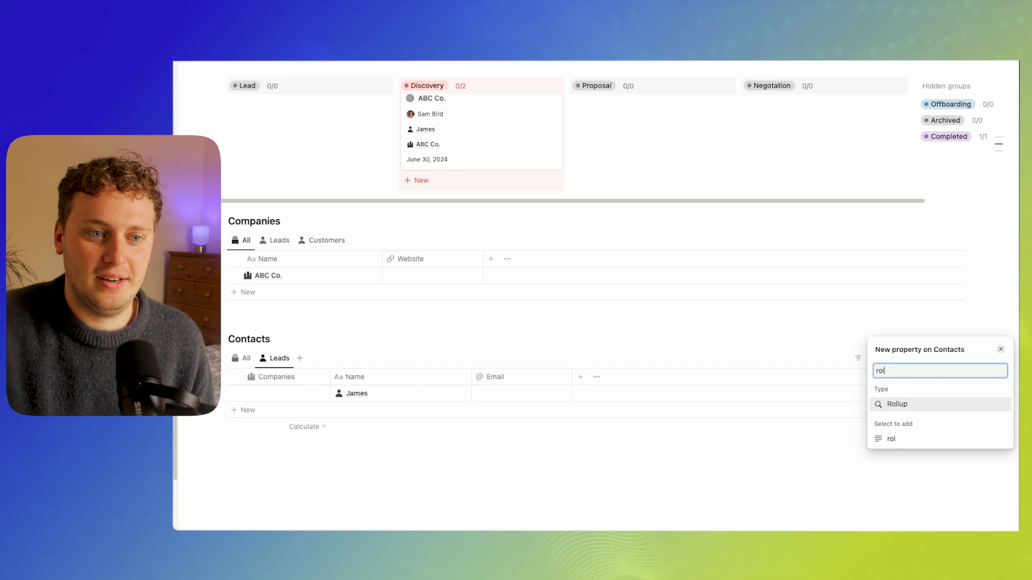
{"action": "left_click", "coordinate": [915, 405]}
{"action": "type", "text": "Deal Status"}
{"action": "key", "text": "Return"}
Set the Deal Status rollup to show the status from the Client Projects relation, and hide its column in the Leads view
{"action": "left_click", "coordinate": [924, 335]}
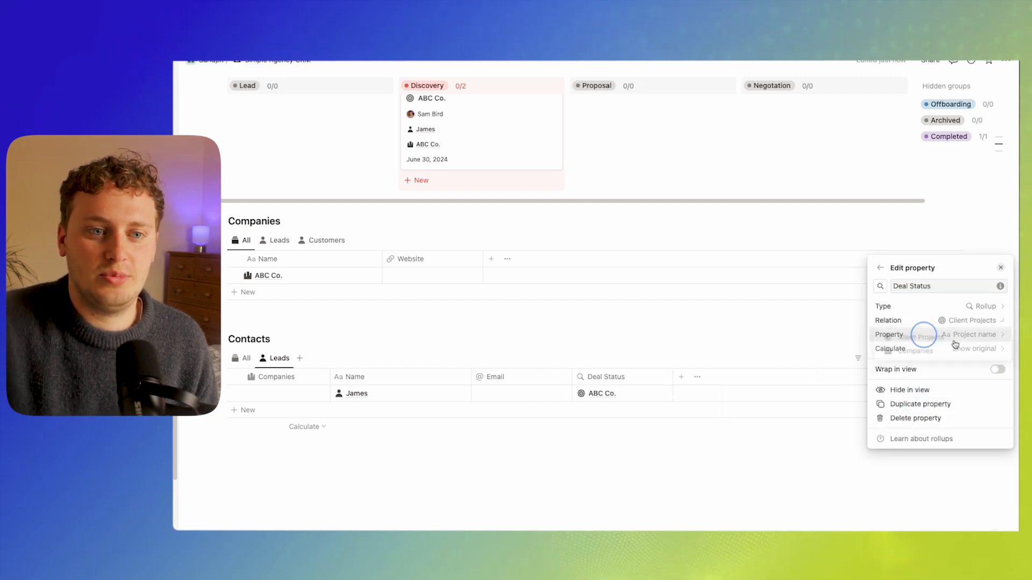
{"action": "left_click", "coordinate": [964, 337]}
{"action": "left_click", "coordinate": [918, 471]}
{"action": "key", "text": "Escape"}
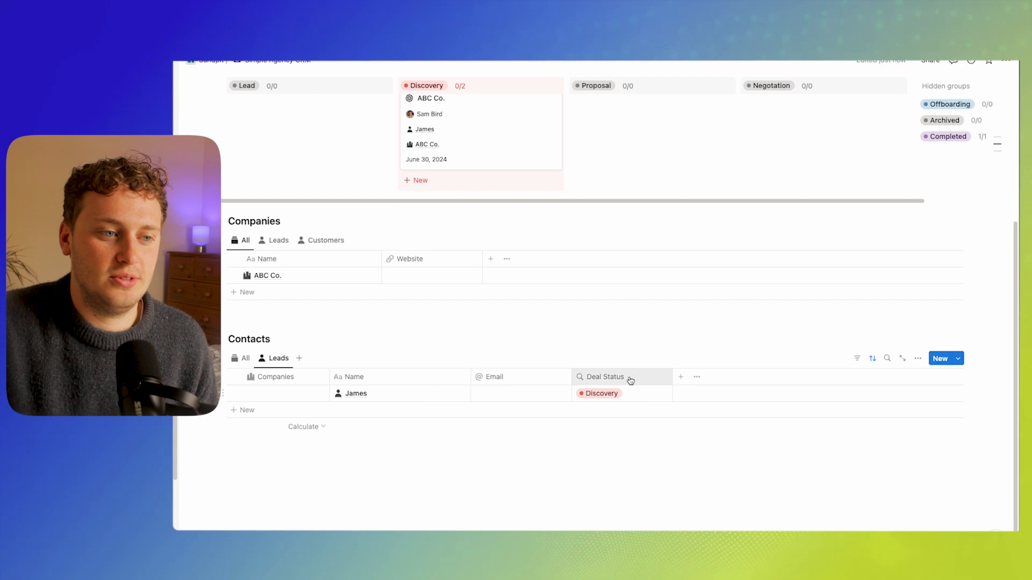
{"action": "left_click", "coordinate": [631, 379]}
{"action": "left_click", "coordinate": [607, 295]}
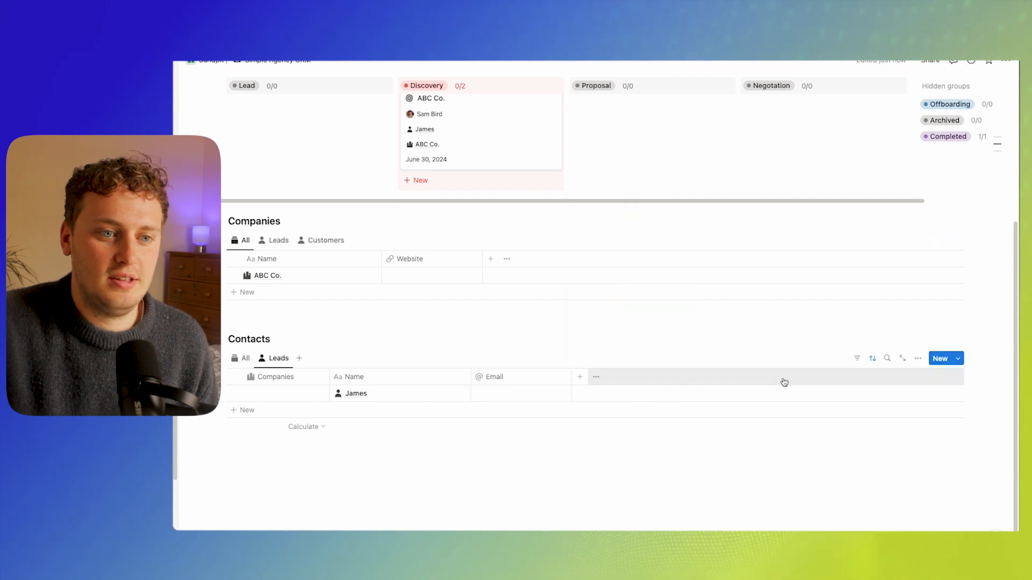
Filter the Contacts Leads view by Deal Status, selecting the whole To-do group, and save the filter for everyone
{"action": "left_click", "coordinate": [861, 357]}
{"action": "left_click", "coordinate": [860, 439]}
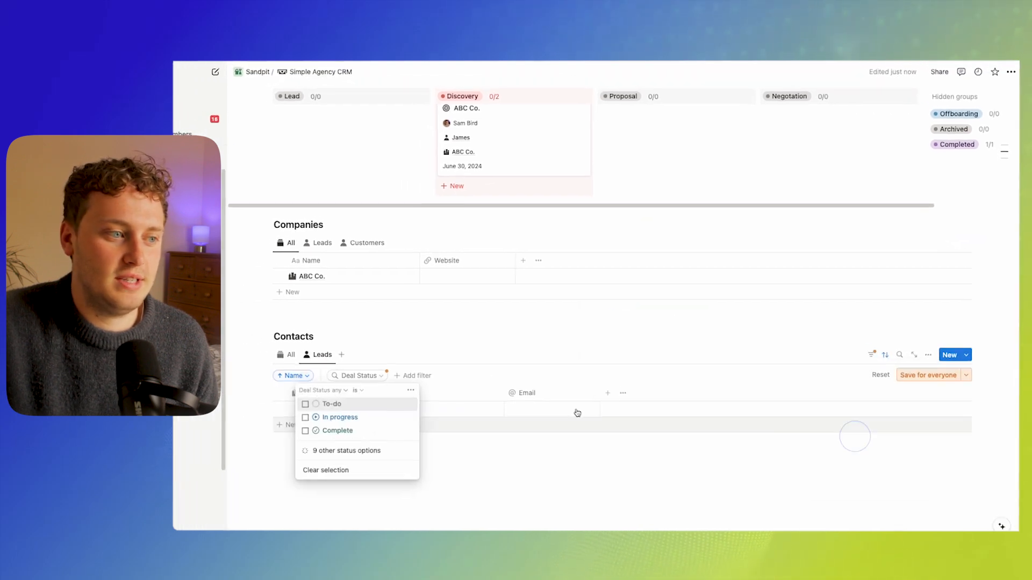
{"action": "left_click", "coordinate": [376, 444]}
{"action": "left_click", "coordinate": [359, 198]}
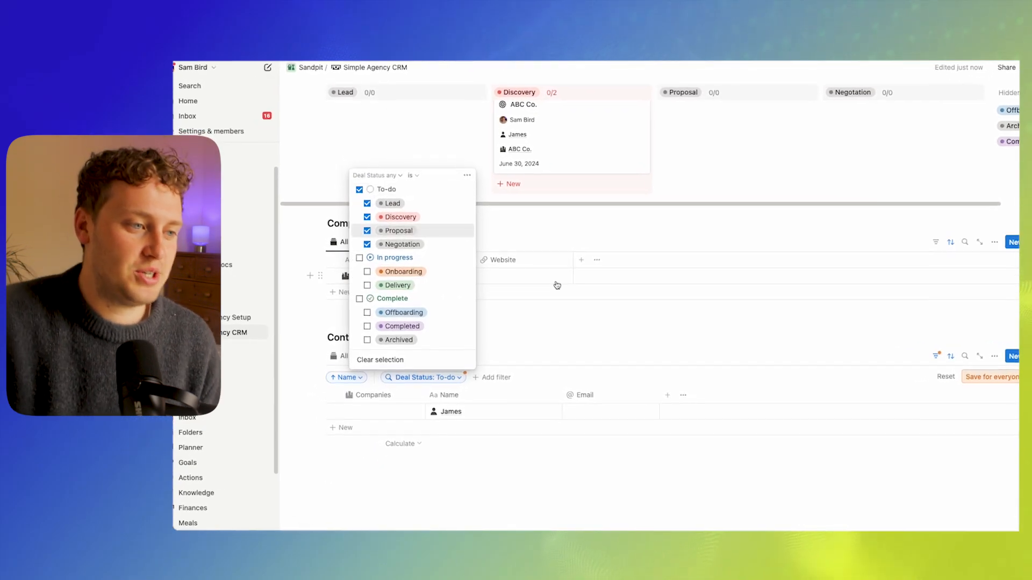
{"action": "left_click", "coordinate": [557, 285]}
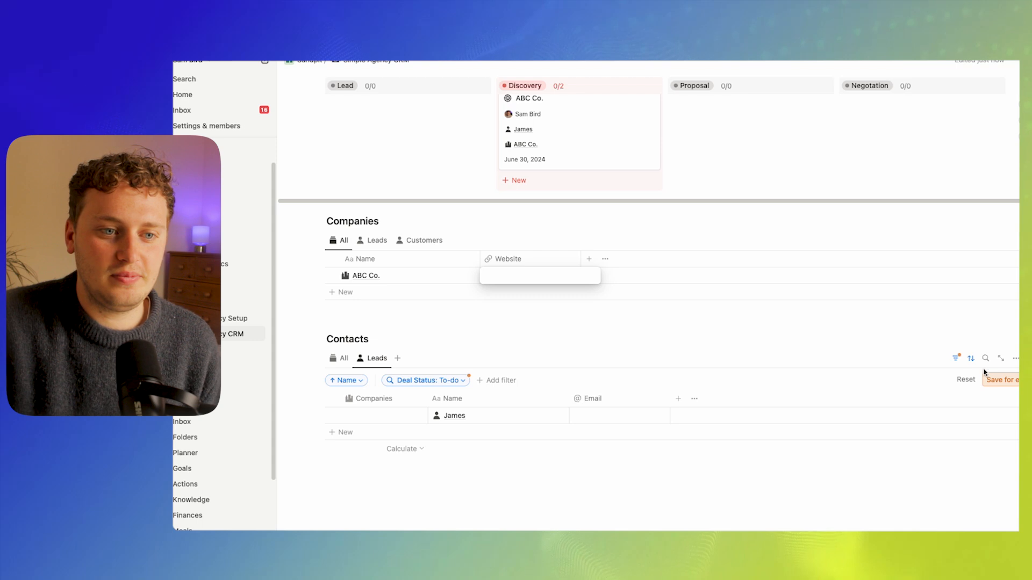
{"action": "left_click", "coordinate": [1001, 381]}
{"action": "left_click", "coordinate": [957, 359]}
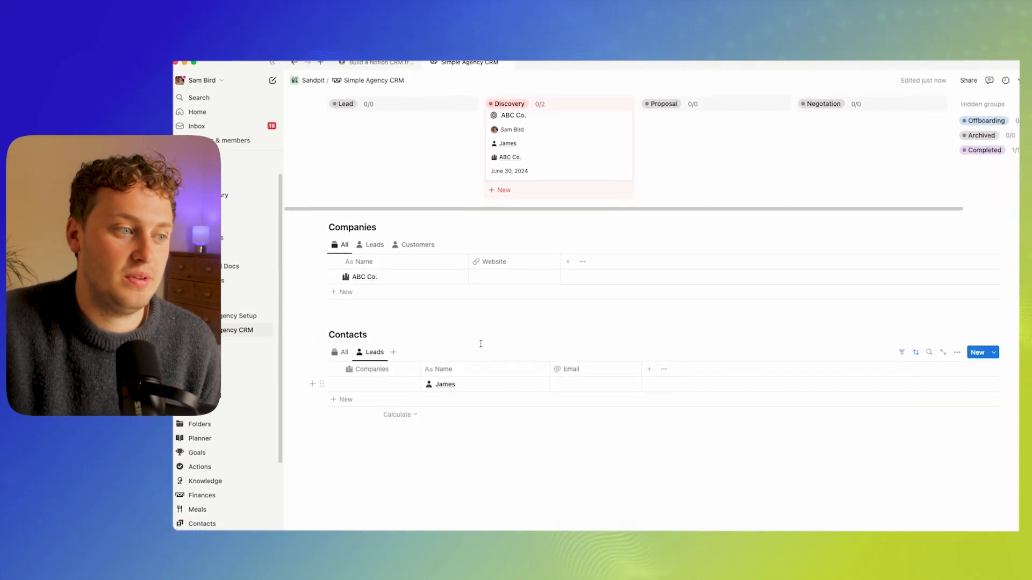
Duplicate the Contacts Leads view and name the copy "Customers"
{"action": "left_click", "coordinate": [380, 358]}
{"action": "left_click", "coordinate": [383, 439]}
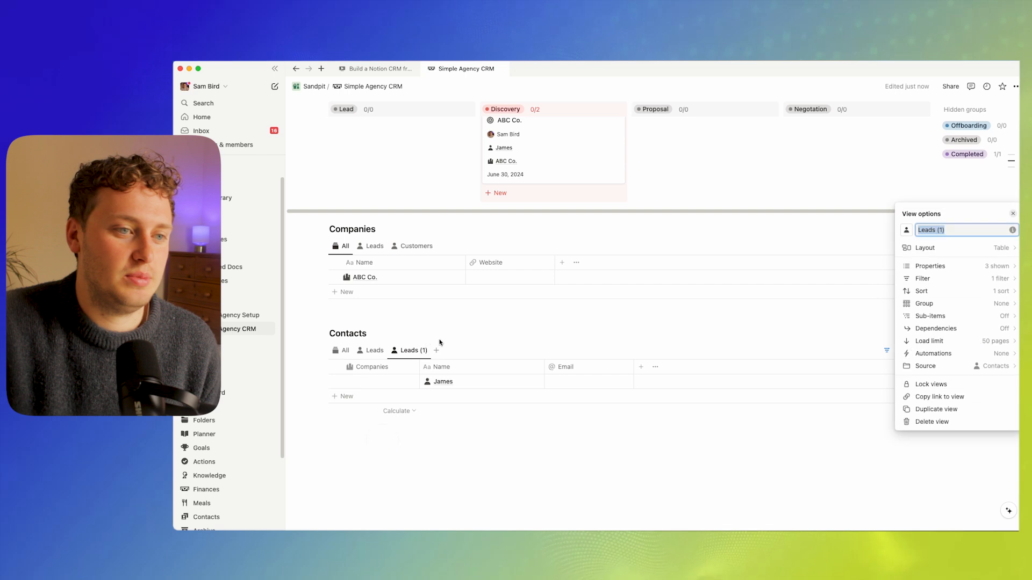
{"action": "type", "text": "Customers"}
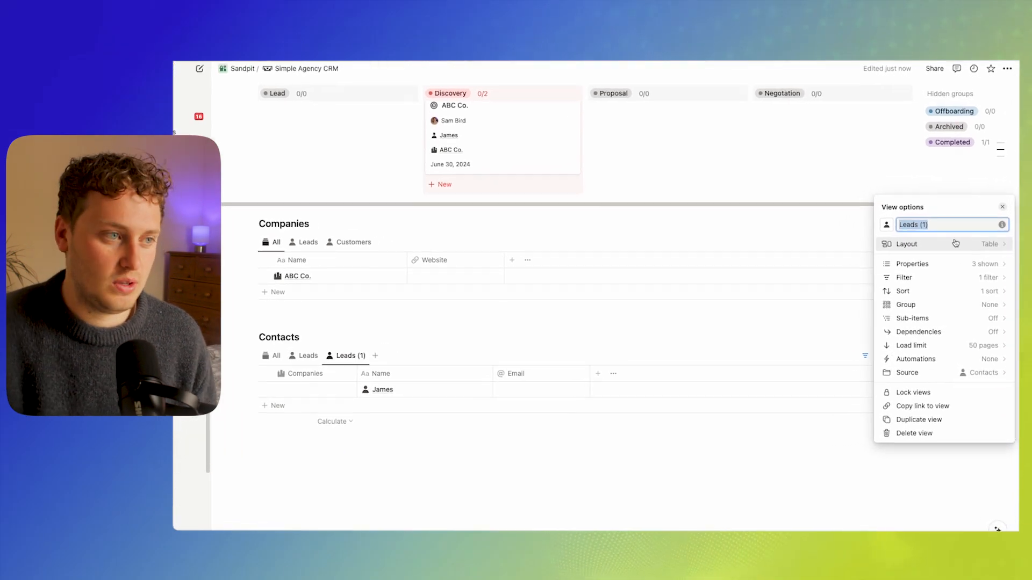
Change the Contacts Customers view's Deal Status filter from To-do to the In progress and Complete groups, and save it for everyone
{"action": "left_click", "coordinate": [861, 356]}
{"action": "left_click", "coordinate": [334, 378]}
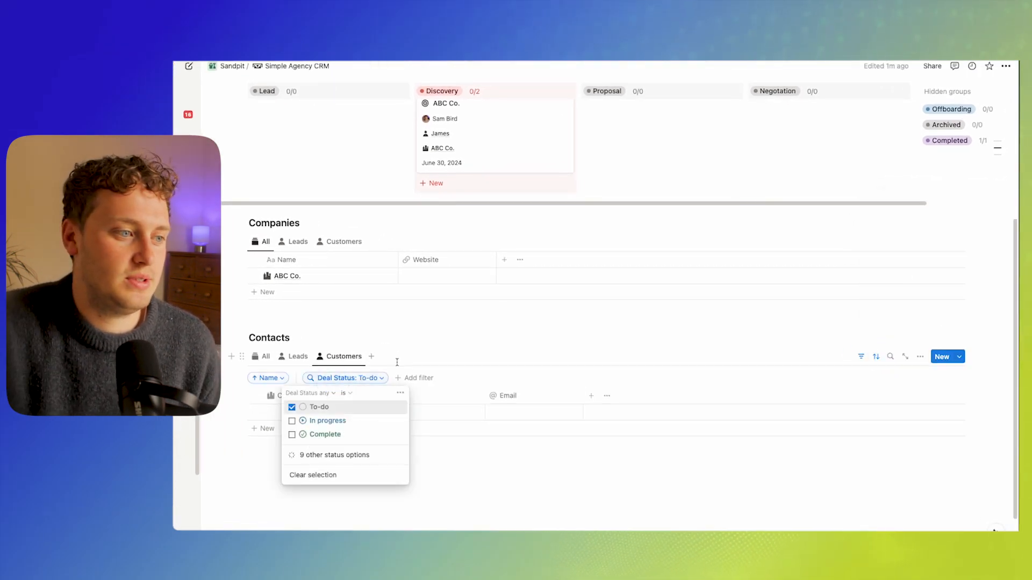
{"action": "left_click", "coordinate": [335, 454]}
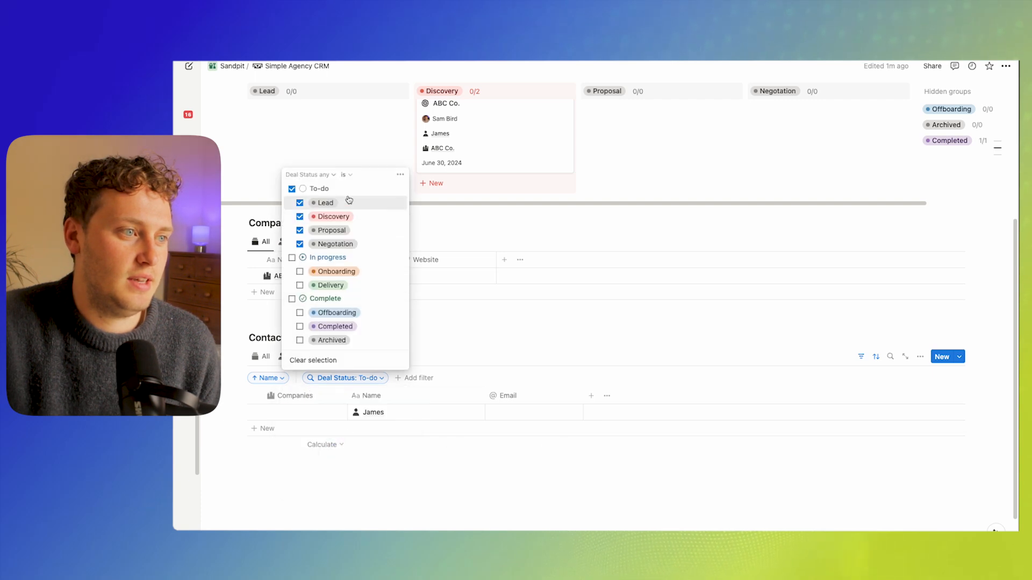
{"action": "left_click", "coordinate": [292, 188]}
{"action": "left_click", "coordinate": [292, 257]}
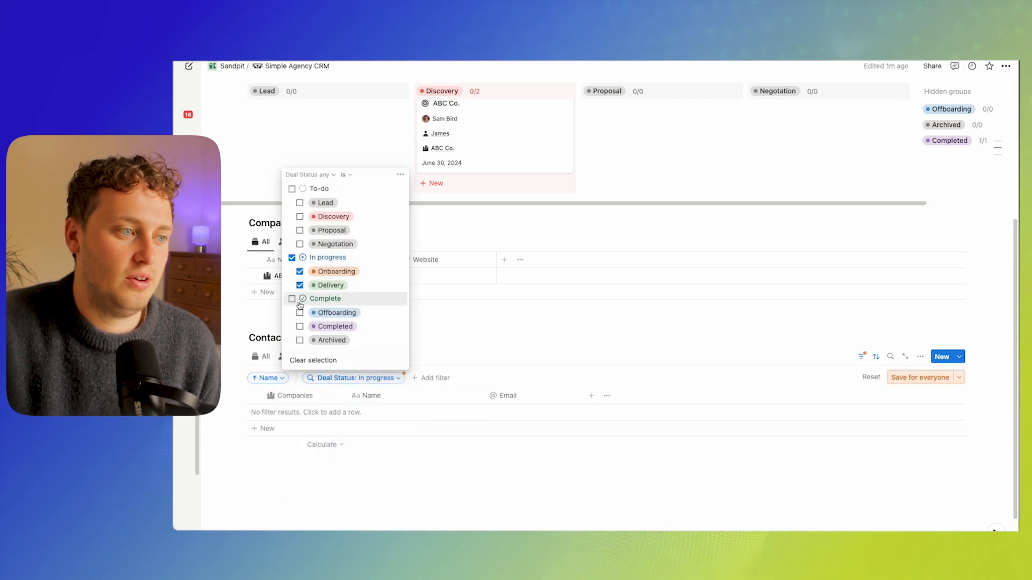
{"action": "left_click", "coordinate": [728, 371]}
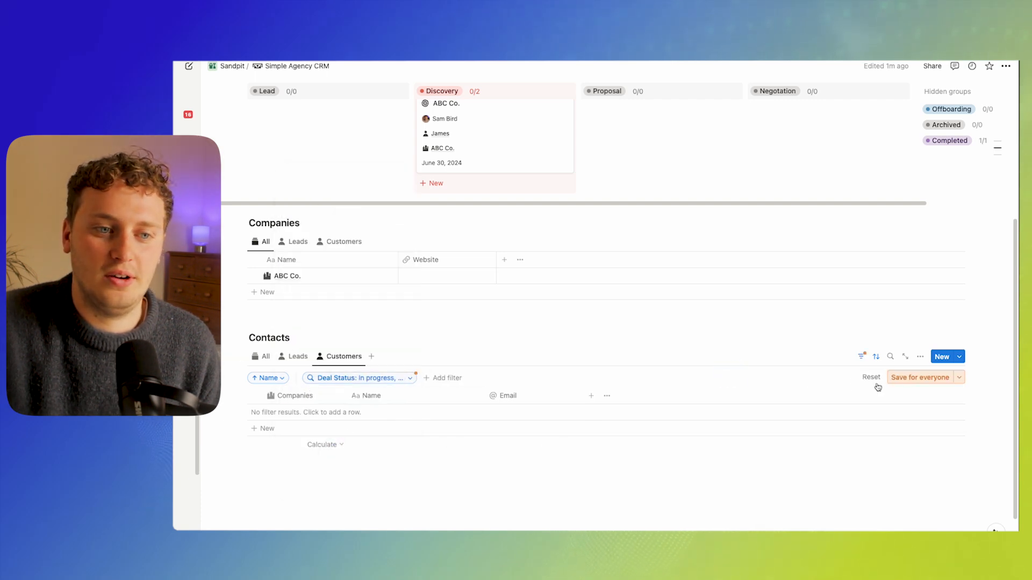
{"action": "left_click", "coordinate": [903, 377]}
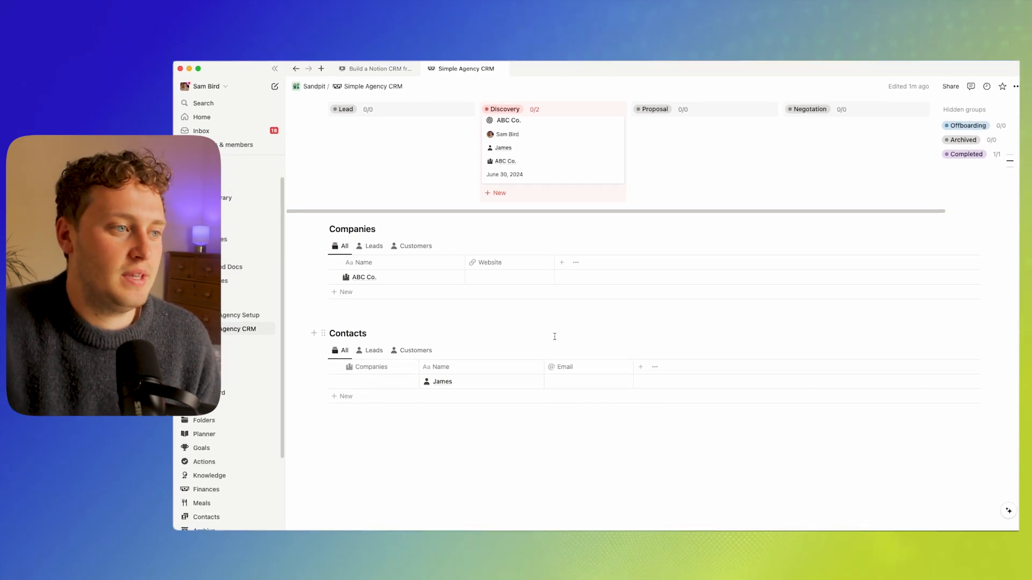
Review the dashboard's Deals Pipeline, Companies and Contacts sections
{"action": "scroll", "coordinate": [455, 397], "scroll_direction": "up", "scroll_amount": 3}
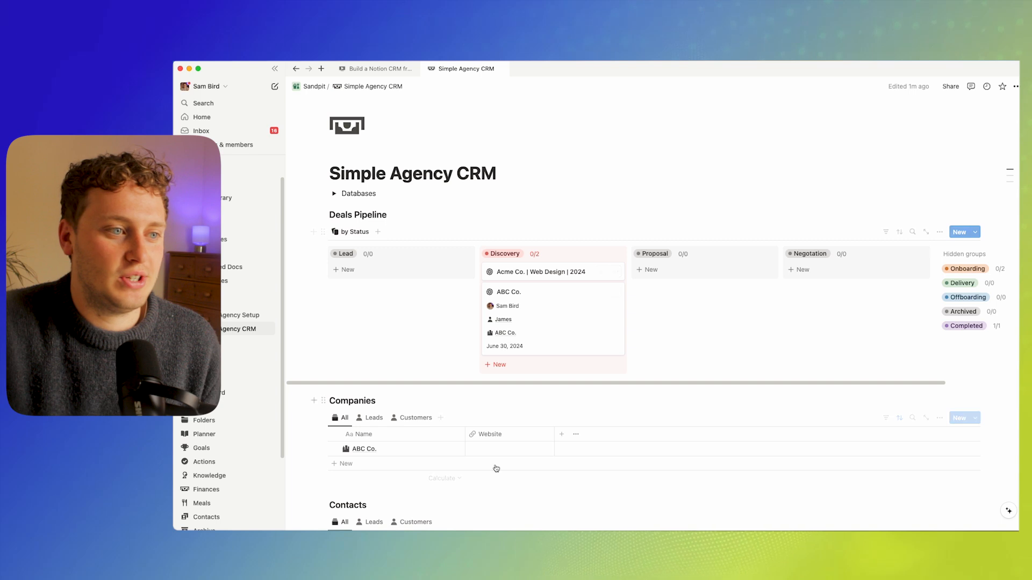
{"action": "scroll", "coordinate": [451, 254], "scroll_direction": "down", "scroll_amount": 3}
{"action": "scroll", "coordinate": [451, 253], "scroll_direction": "up", "scroll_amount": 3}
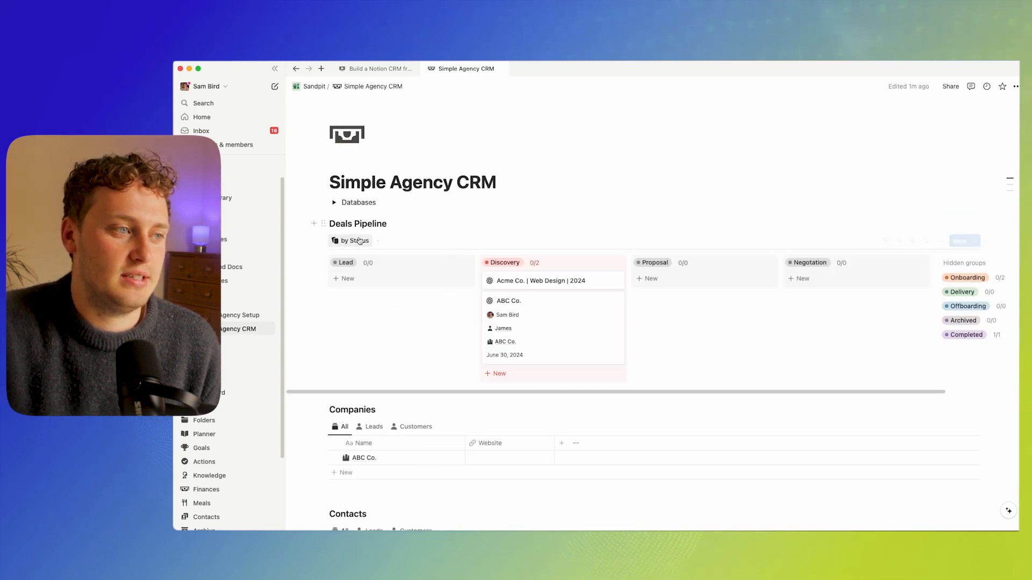
{"action": "scroll", "coordinate": [355, 322], "scroll_direction": "down", "scroll_amount": 2}
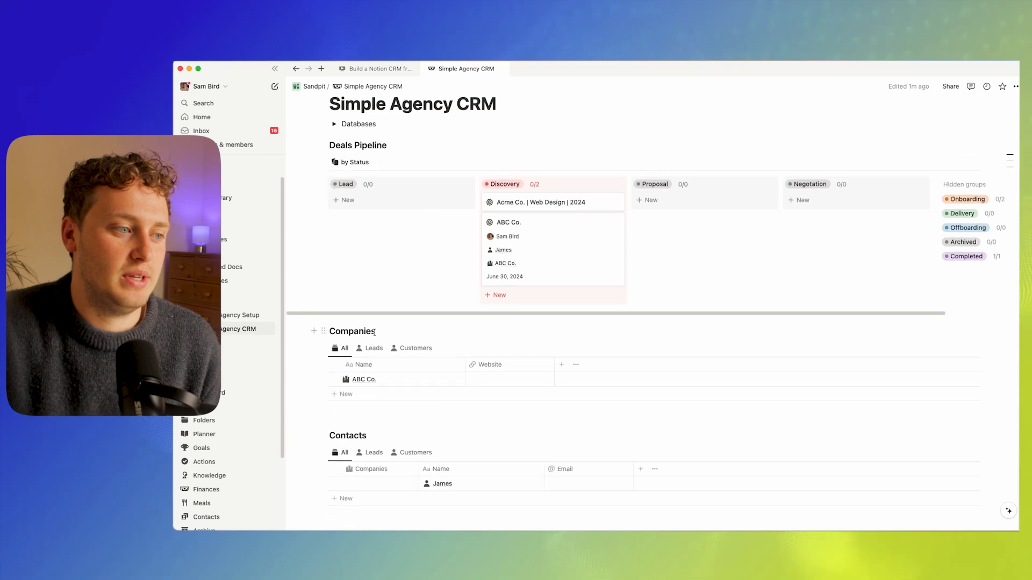
{"action": "scroll", "coordinate": [374, 332], "scroll_direction": "down", "scroll_amount": 2}
{"action": "scroll", "coordinate": [398, 282], "scroll_direction": "up", "scroll_amount": 2}
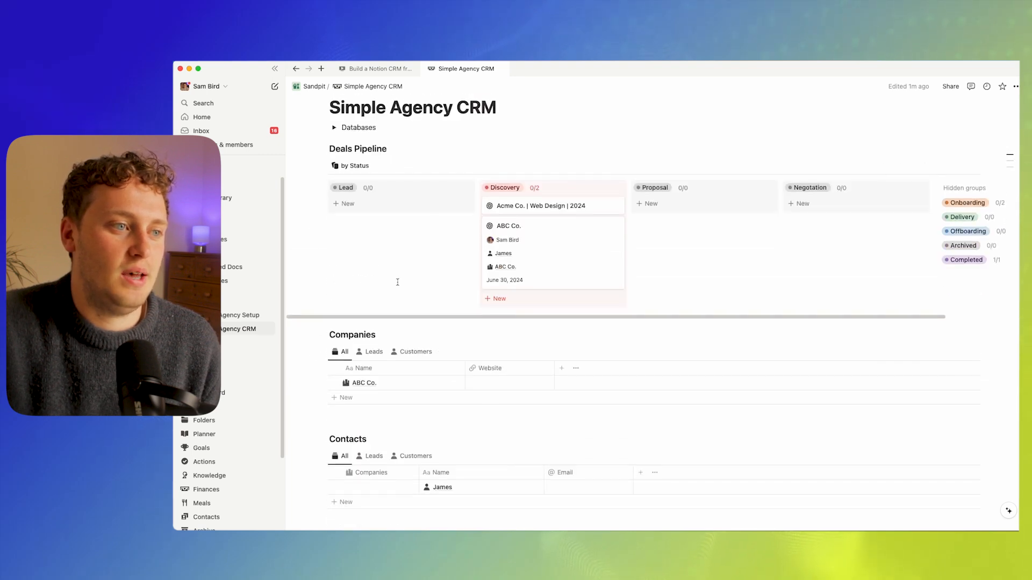
{"action": "scroll", "coordinate": [397, 282], "scroll_direction": "up", "scroll_amount": 1}
Open the ABC Co. deal from the Deals Pipeline and add a number property named "Expected Value"
{"action": "left_click", "coordinate": [598, 276]}
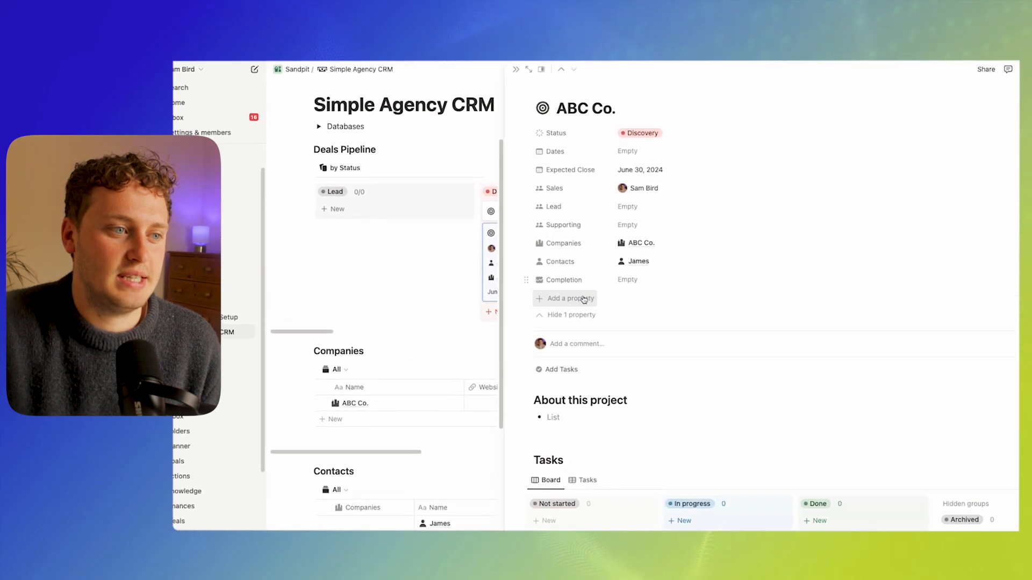
{"action": "left_click", "coordinate": [584, 300]}
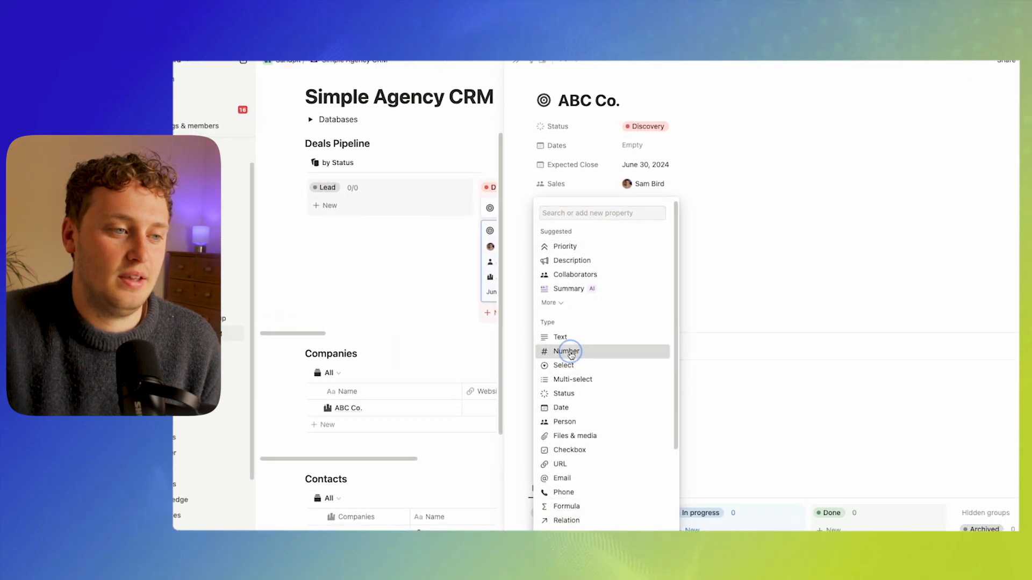
{"action": "left_click", "coordinate": [571, 352]}
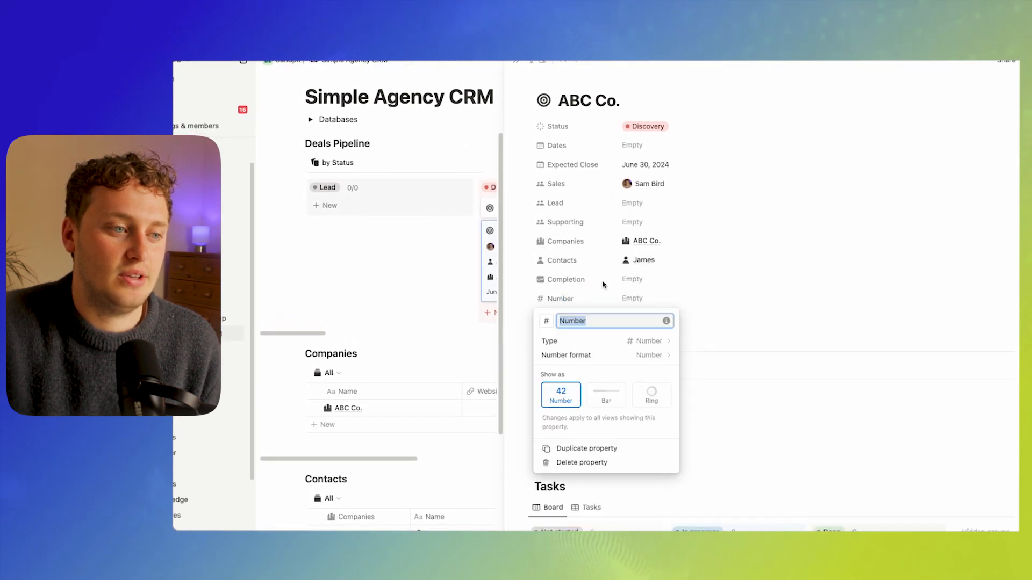
{"action": "type", "text": "Expected Value"}
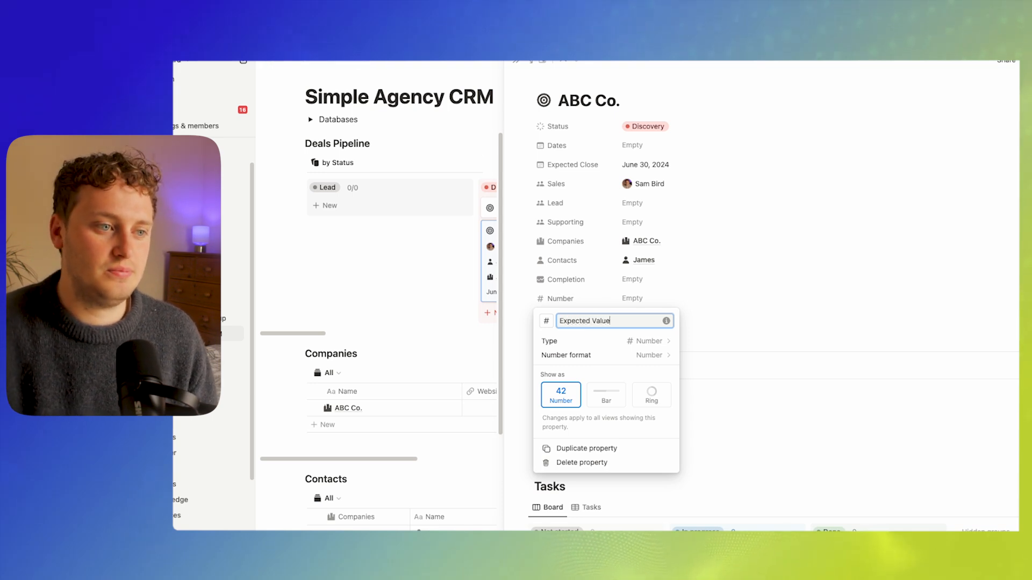
{"action": "left_click", "coordinate": [774, 269]}
Move the Expected Value property above Completion, hide it among the page's collapsed properties, and close the ABC Co. page
{"action": "left_click_drag", "start_coordinate": [571, 305], "coordinate": [582, 286]}
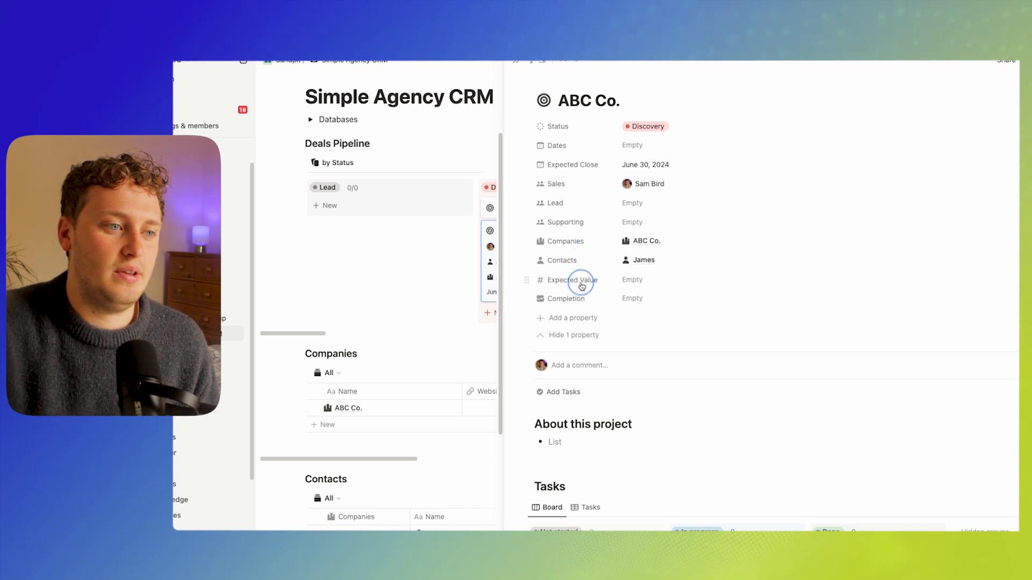
{"action": "left_click", "coordinate": [565, 298]}
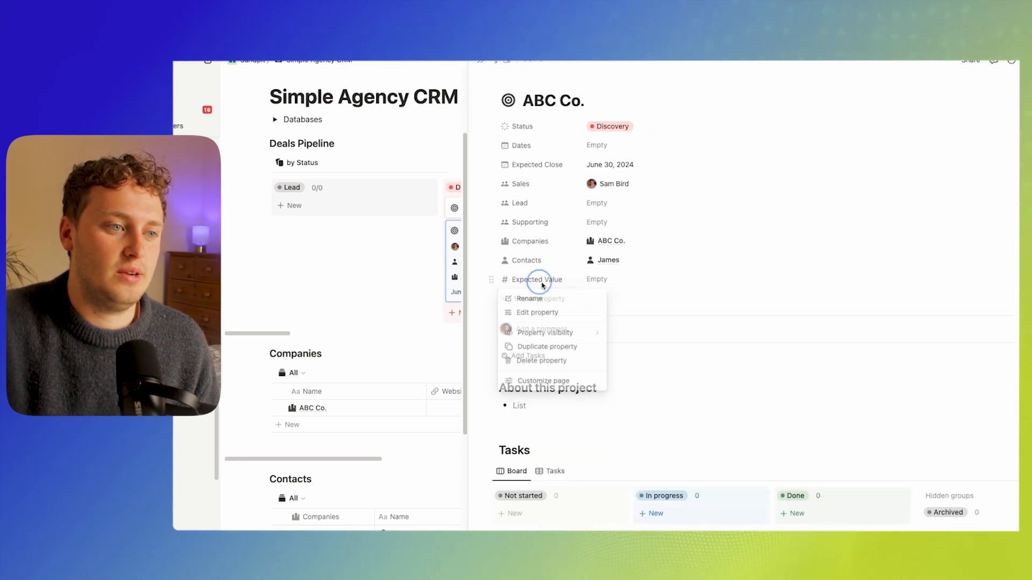
{"action": "left_click", "coordinate": [628, 334]}
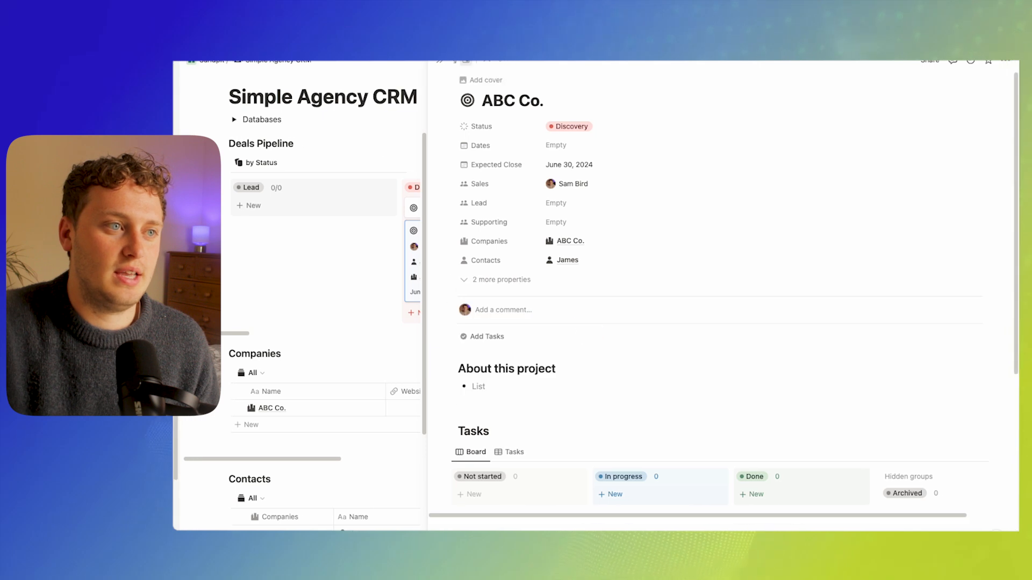
{"action": "left_click", "coordinate": [444, 64]}
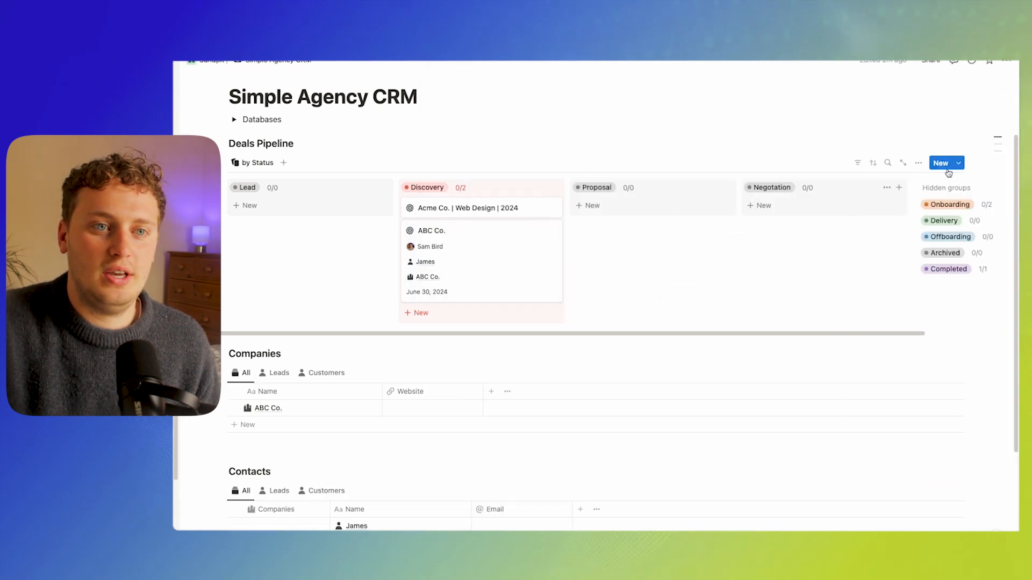
Show the Expected Value property on the cards of the Deals Pipeline board
{"action": "left_click", "coordinate": [921, 166]}
{"action": "left_click", "coordinate": [920, 241]}
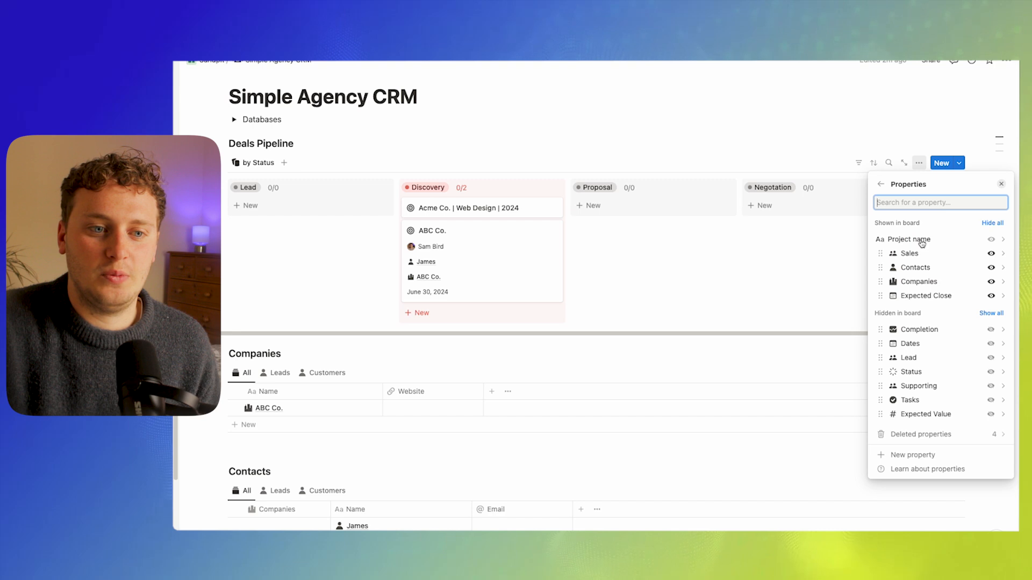
{"action": "left_click", "coordinate": [991, 414]}
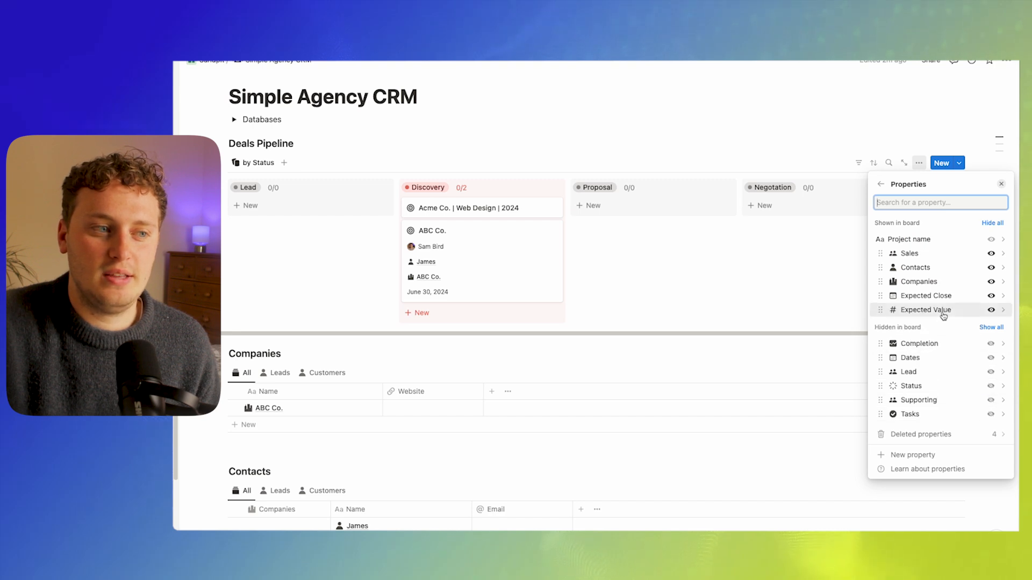
{"action": "left_click", "coordinate": [595, 137]}
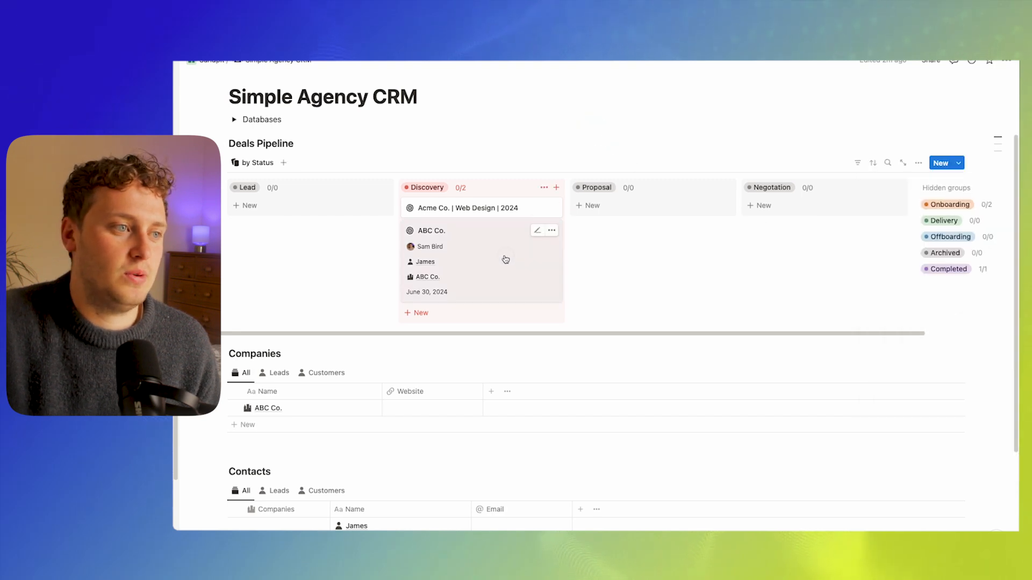
Move the ABC Co. card to the Lead column and set the board's column calculation to the sum of Expected Value
{"action": "left_click_drag", "start_coordinate": [305, 210], "coordinate": [323, 204]}
{"action": "left_click", "coordinate": [272, 188]}
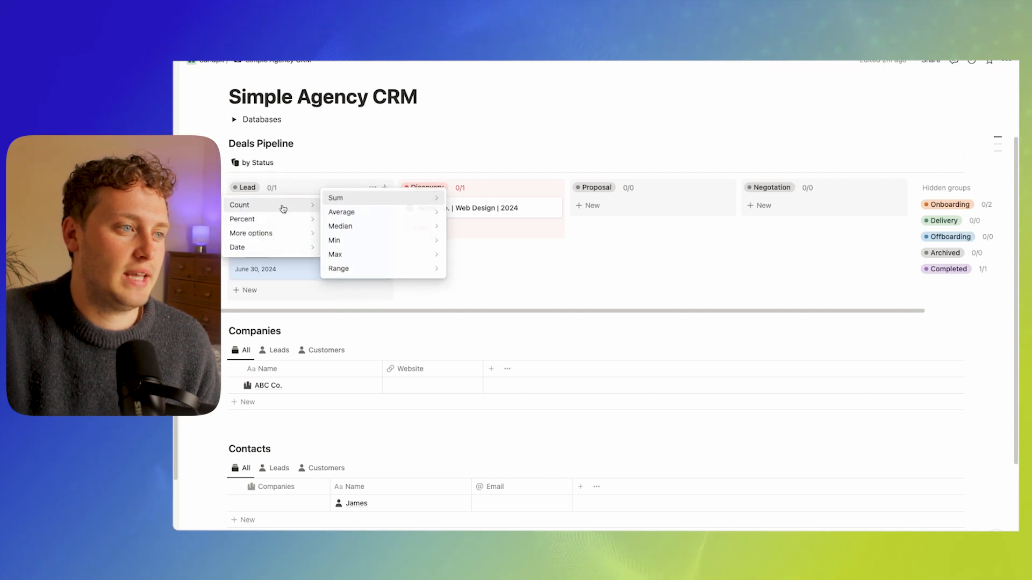
{"action": "mouse_move", "coordinate": [282, 209]}
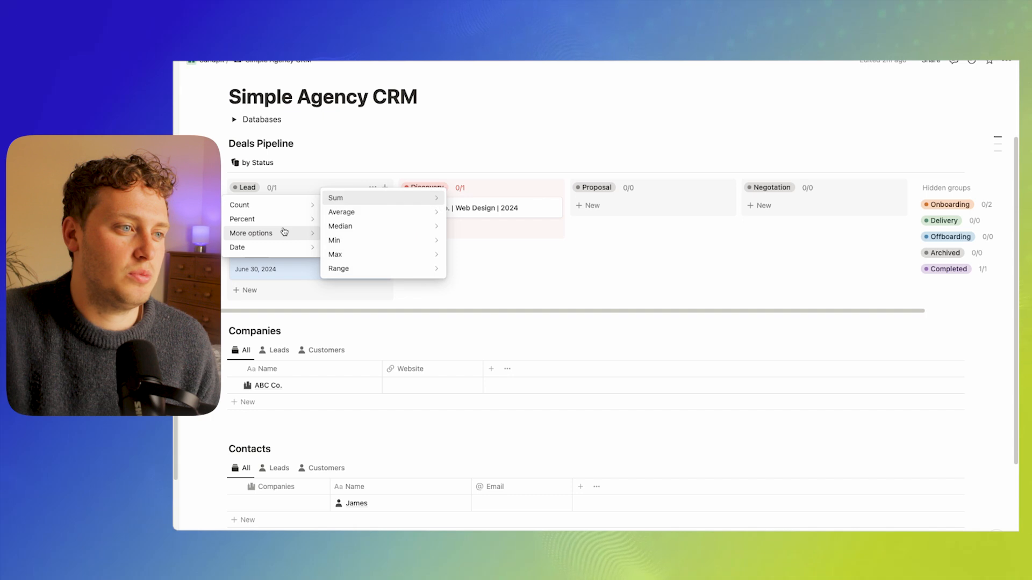
{"action": "mouse_move", "coordinate": [373, 200]}
{"action": "left_click", "coordinate": [469, 204]}
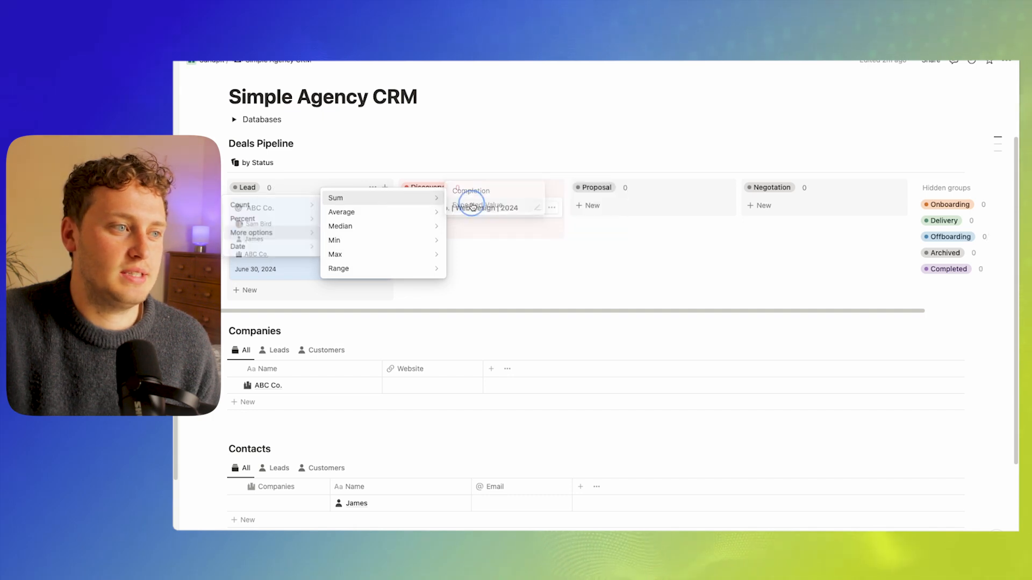
Set the Expected Value property's number format to US Dollar from the ABC Co. deal page, then close the page
{"action": "left_click", "coordinate": [317, 249]}
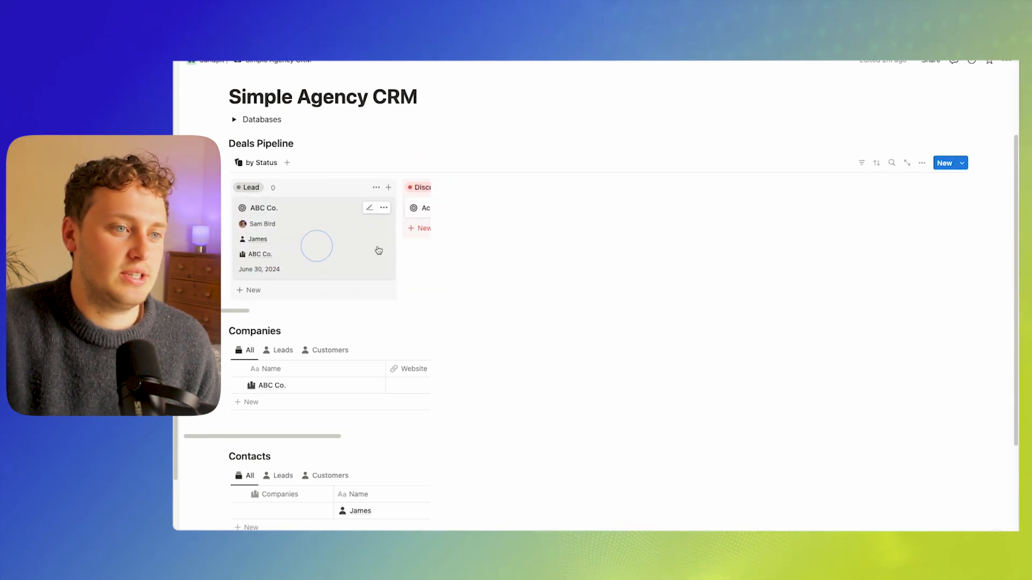
{"action": "left_click", "coordinate": [512, 280]}
{"action": "left_click", "coordinate": [500, 281]}
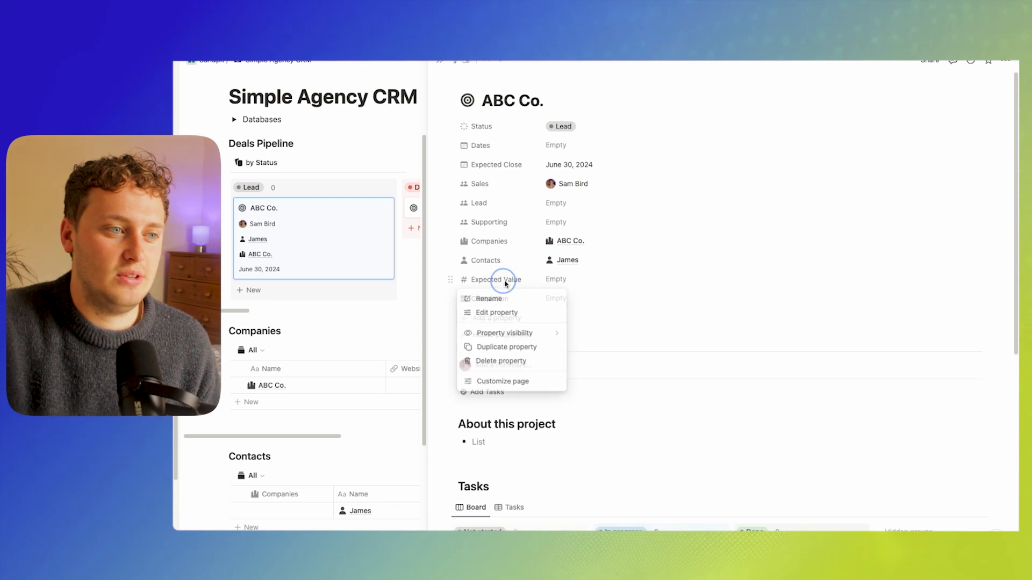
{"action": "left_click", "coordinate": [517, 316]}
{"action": "left_click", "coordinate": [583, 337]}
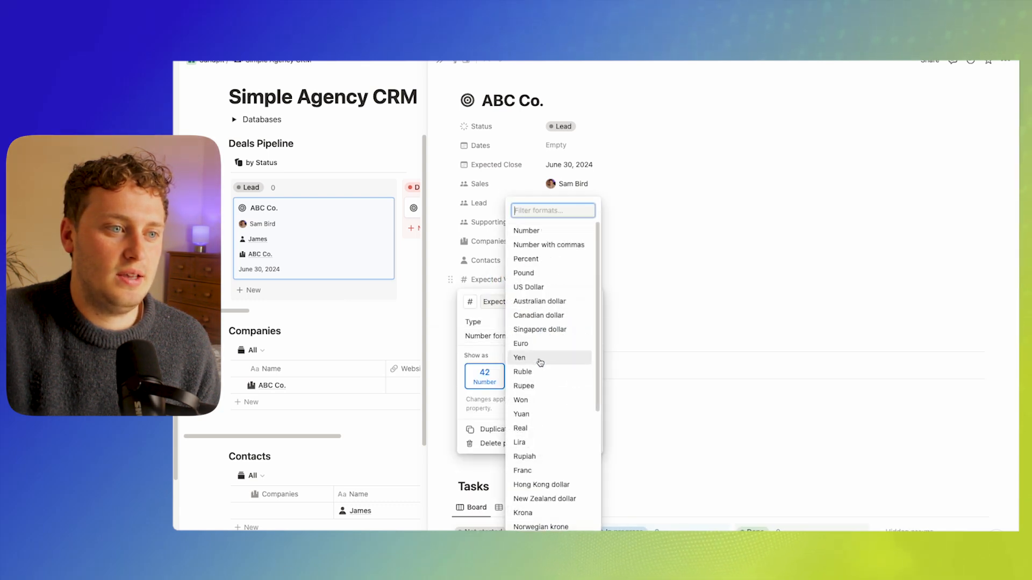
{"action": "left_click", "coordinate": [535, 288]}
{"action": "left_click", "coordinate": [676, 277]}
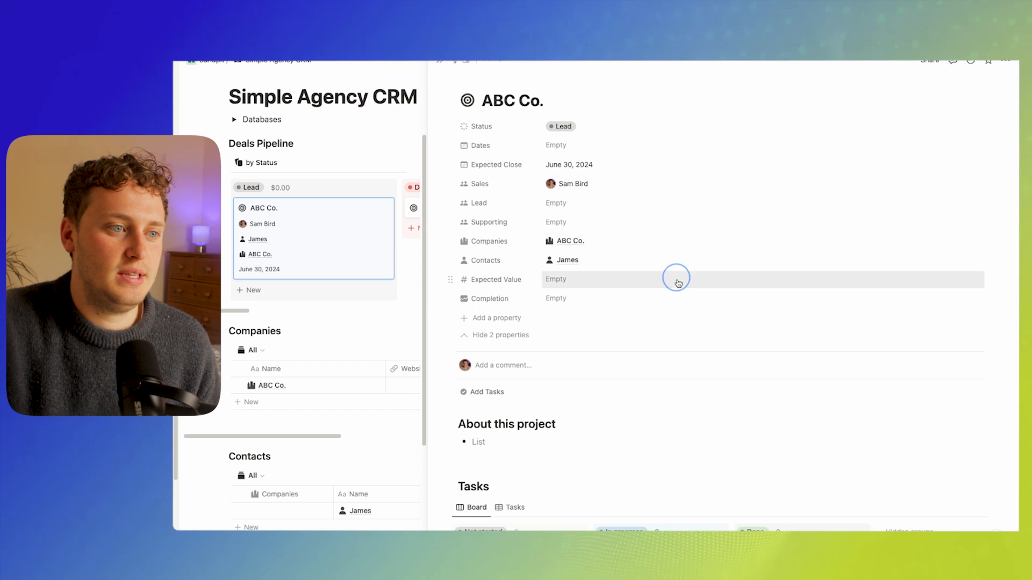
{"action": "left_click", "coordinate": [503, 334]}
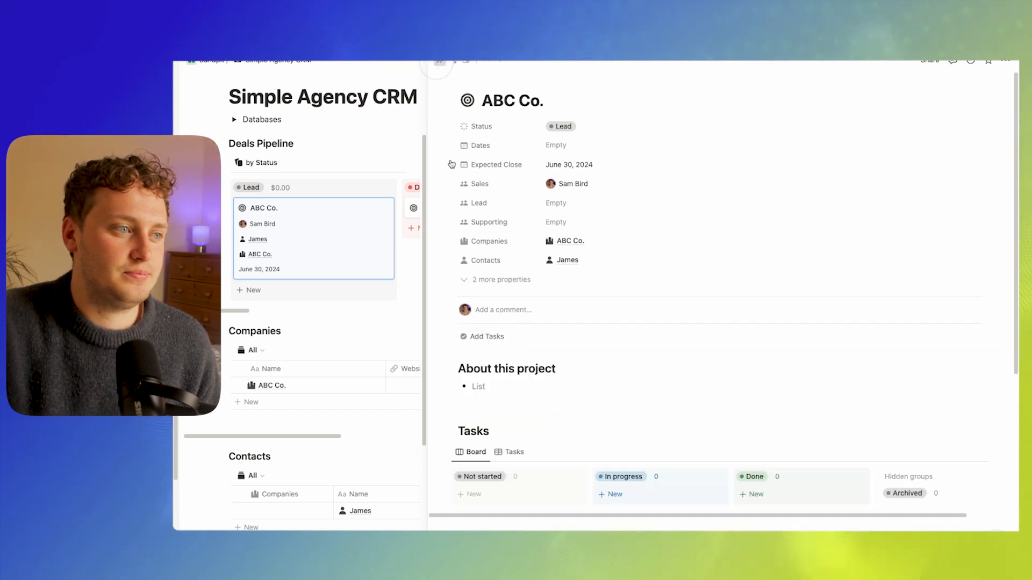
{"action": "key", "text": "Escape"}
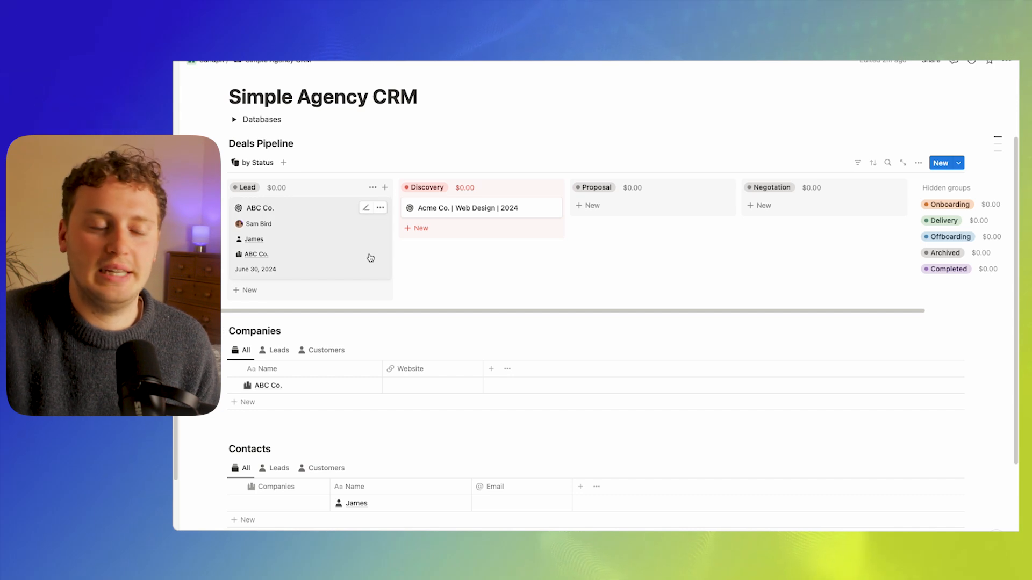
Set the ABC Co. card's Expected Value to 20000 directly on the Deals Pipeline board
{"action": "left_click", "coordinate": [363, 214]}
{"action": "left_click", "coordinate": [309, 283]}
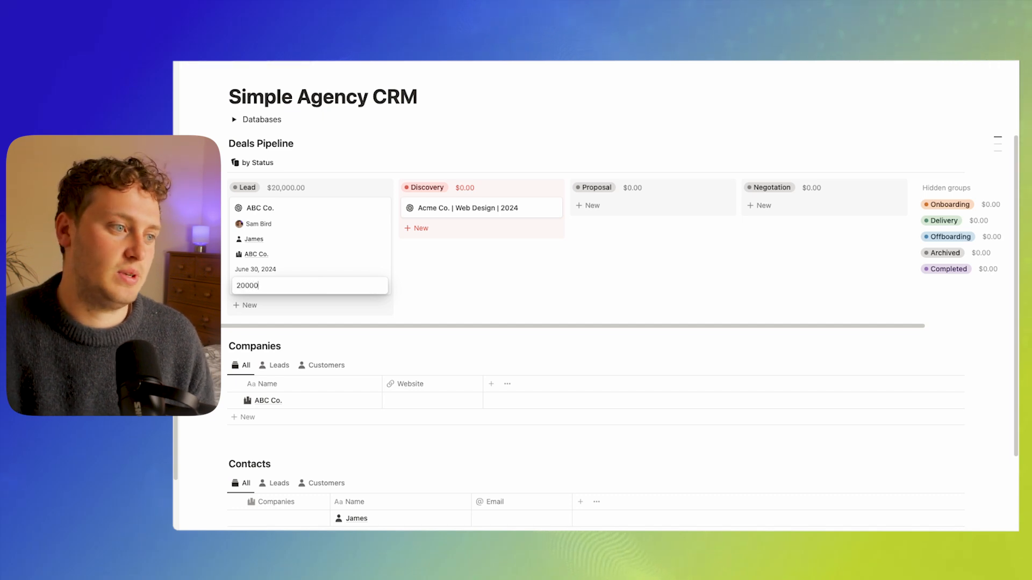
{"action": "left_click", "coordinate": [366, 148]}
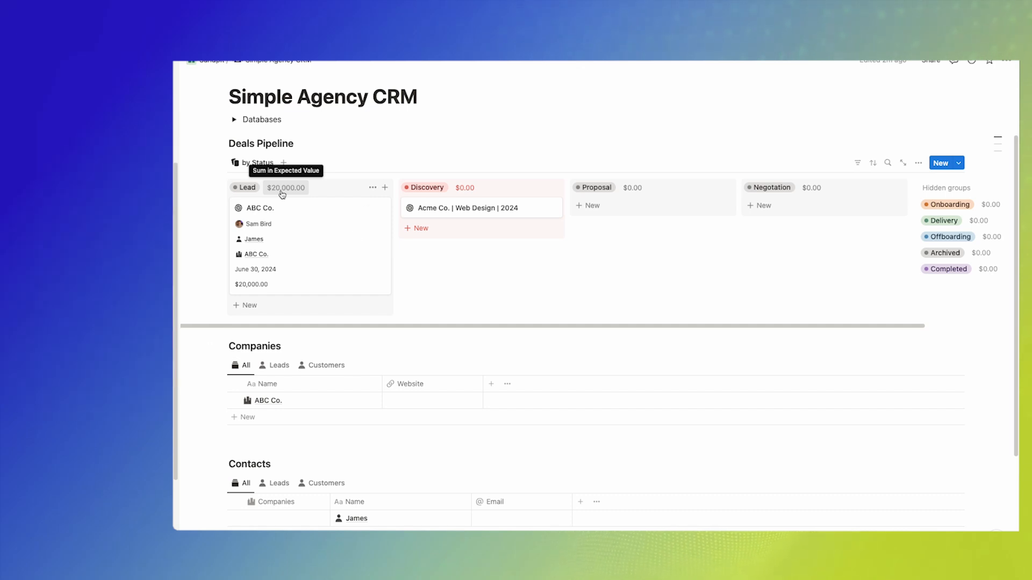
Set the Expected Value of the Acme Co. | Web Design | 2024 card to 10000 on the Deals Pipeline board
{"action": "left_click", "coordinate": [537, 208]}
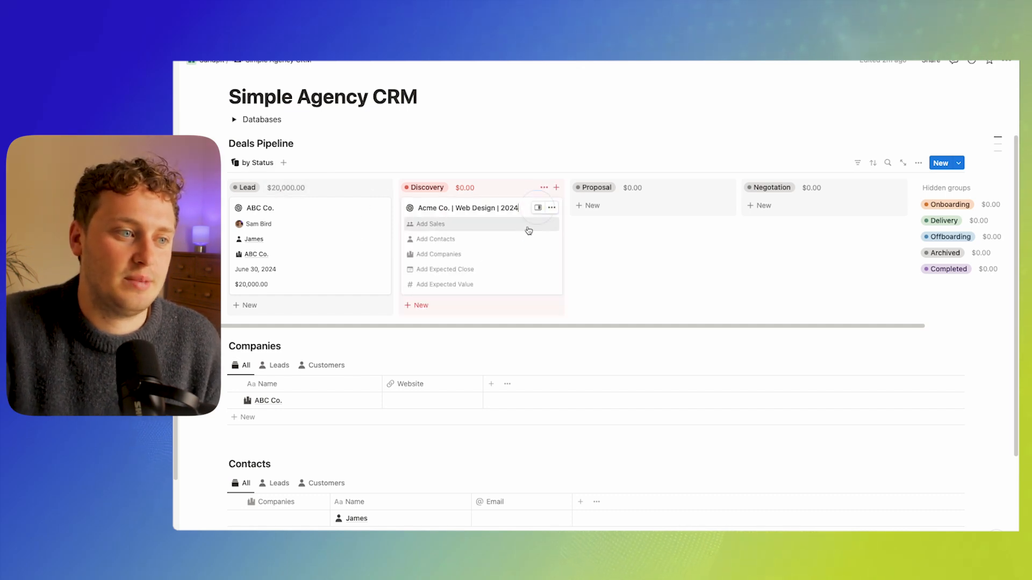
{"action": "left_click", "coordinate": [468, 286]}
{"action": "type", "text": "20,00"}
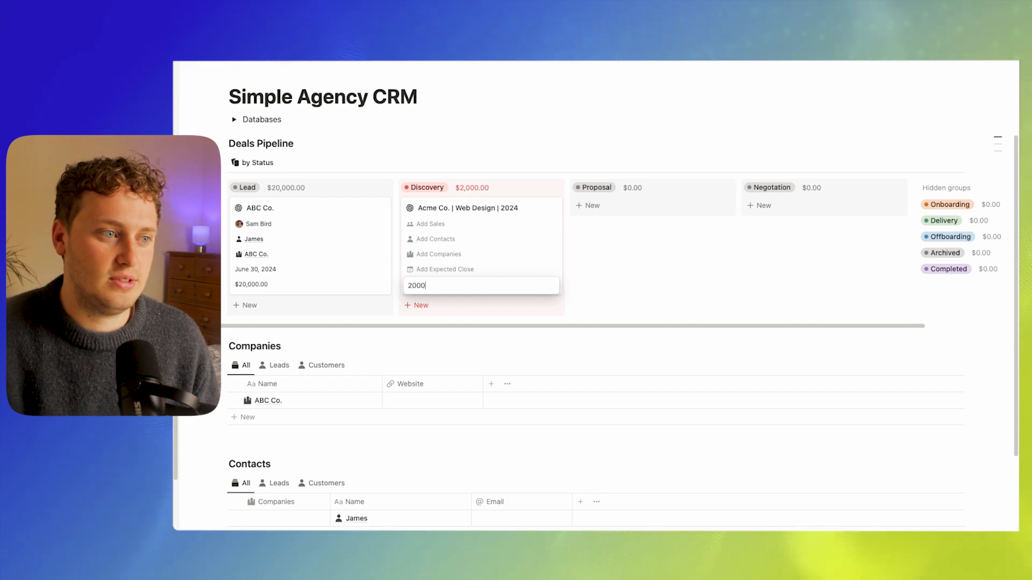
{"action": "key", "text": "BackSpace"}
{"action": "left_click", "coordinate": [489, 151]}
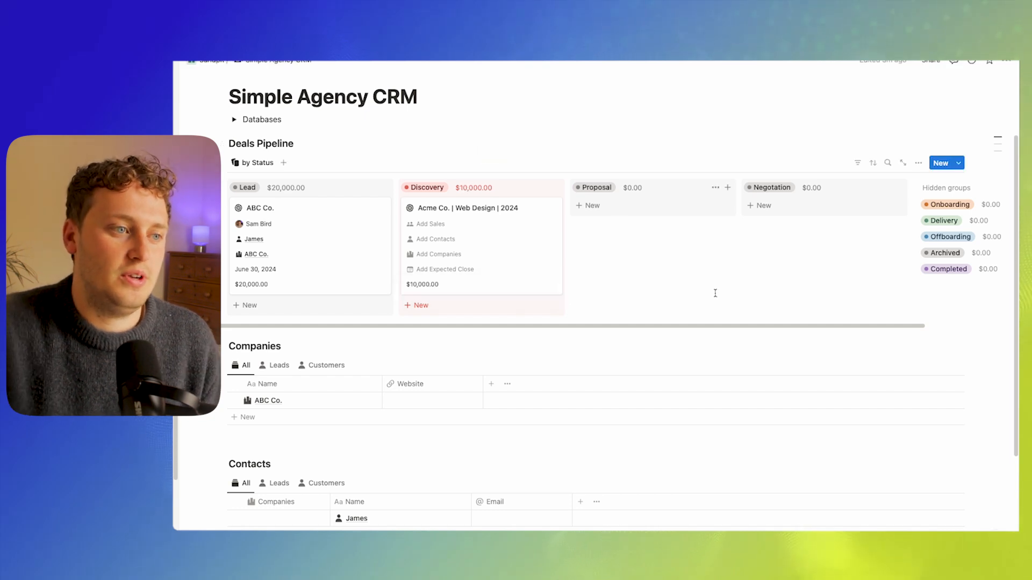
Move the ABC Co. card from the Lead column to the Discovery column of the Deals Pipeline
{"action": "left_click", "coordinate": [688, 273]}
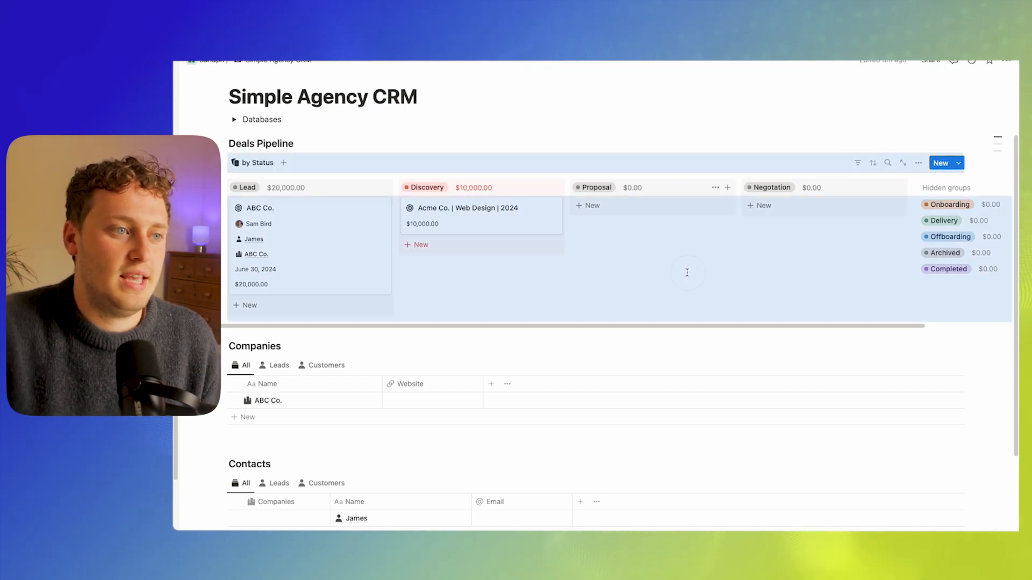
{"action": "left_click", "coordinate": [432, 150]}
{"action": "left_click_drag", "start_coordinate": [395, 250], "coordinate": [462, 244]}
{"action": "left_click", "coordinate": [492, 141]}
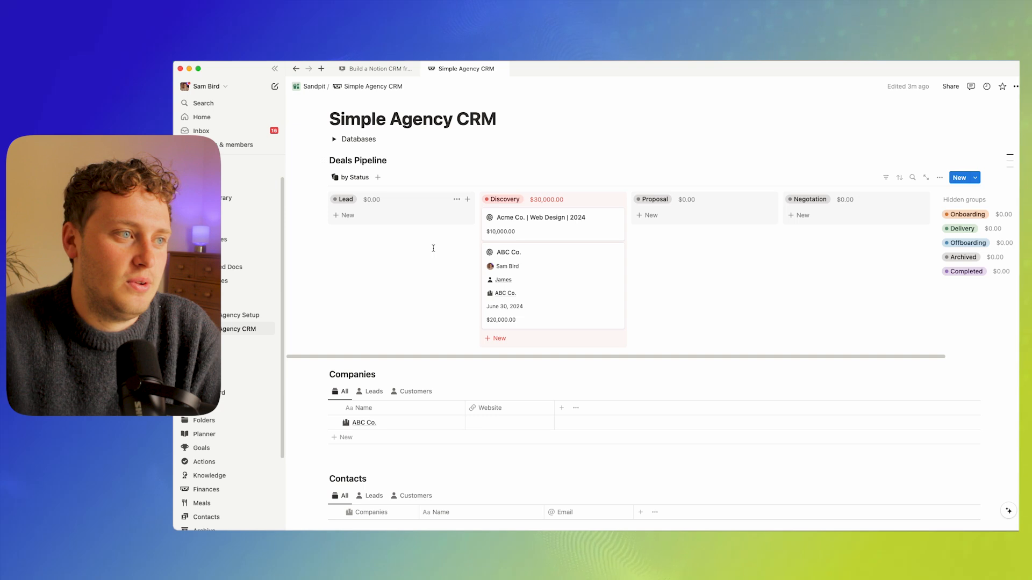
{"action": "scroll", "coordinate": [433, 248], "scroll_direction": "down", "scroll_amount": 5}
{"action": "scroll", "coordinate": [434, 248], "scroll_direction": "up", "scroll_amount": 8}
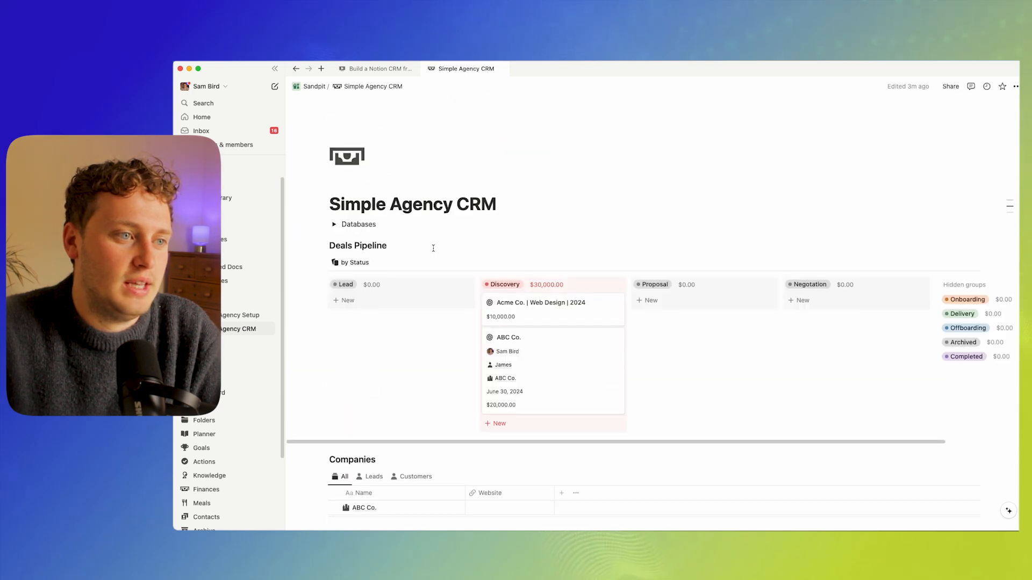
{"action": "left_click", "coordinate": [433, 248]}
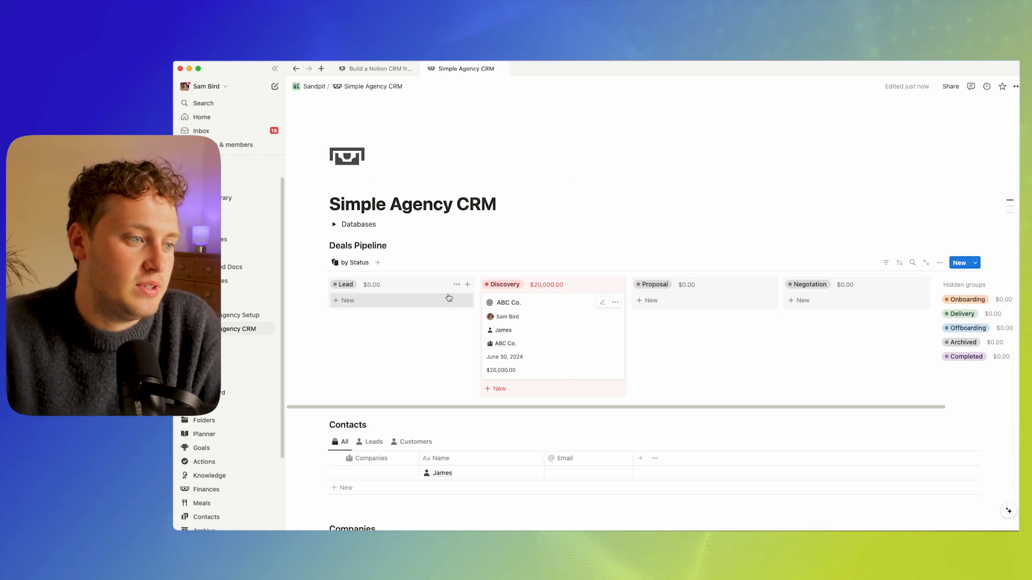
Add a deal named "Acme Co." to the Lead column and assign a team member as its Sales person
{"action": "scroll", "coordinate": [448, 294], "scroll_direction": "down", "scroll_amount": 1}
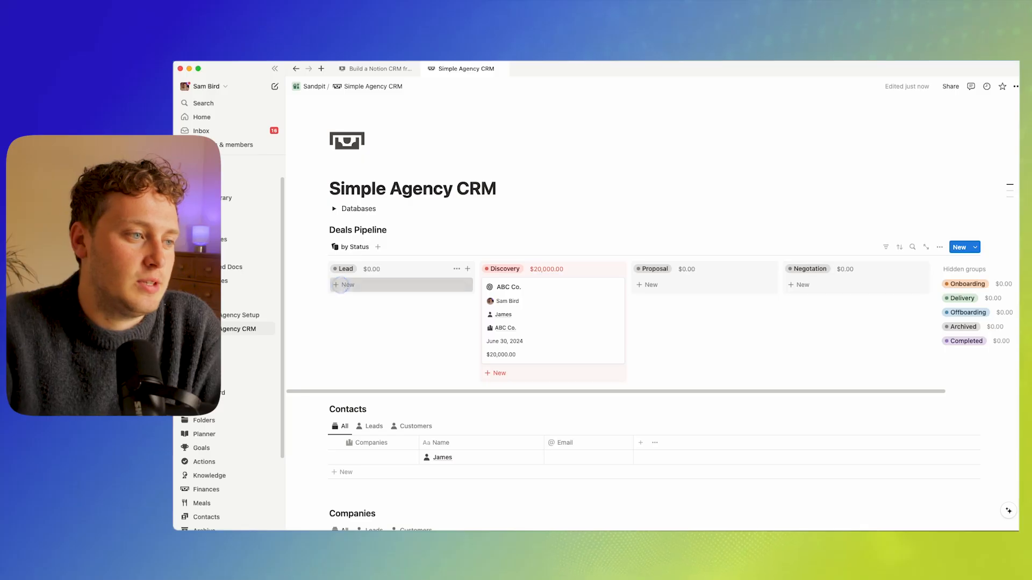
{"action": "left_click", "coordinate": [368, 287]}
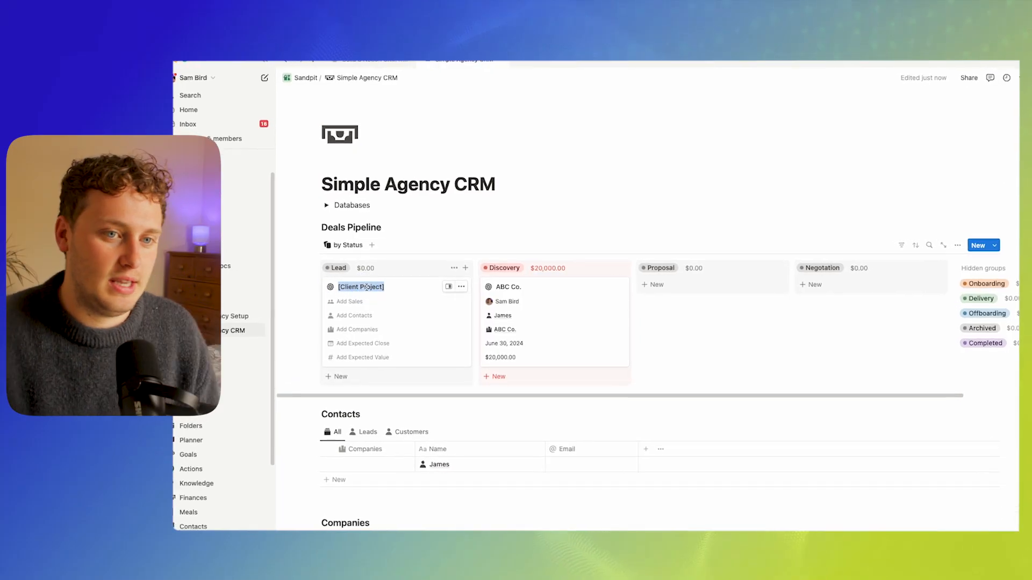
{"action": "type", "text": "Acme Co"}
{"action": "type", "text": "."}
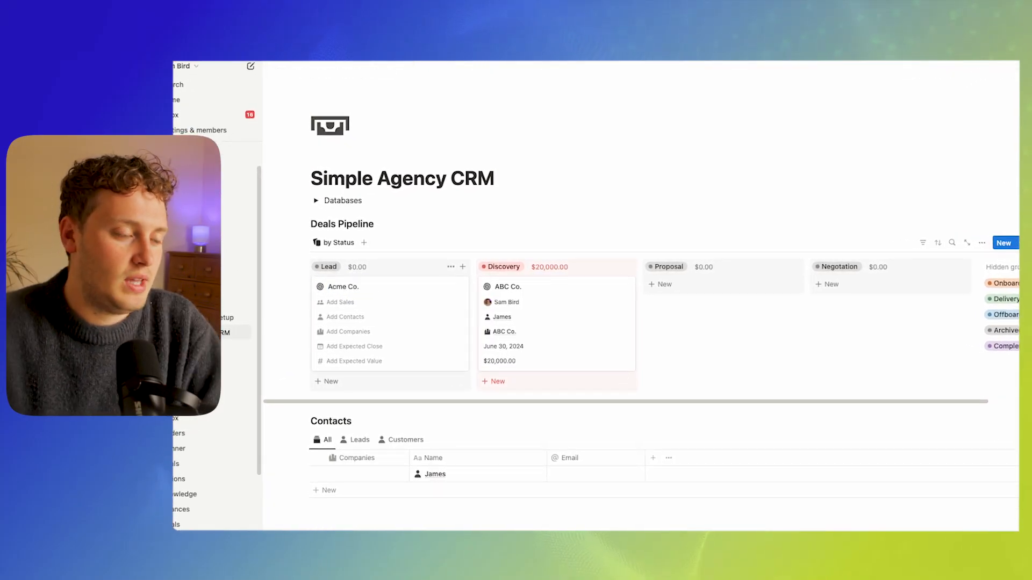
{"action": "left_click", "coordinate": [355, 305]}
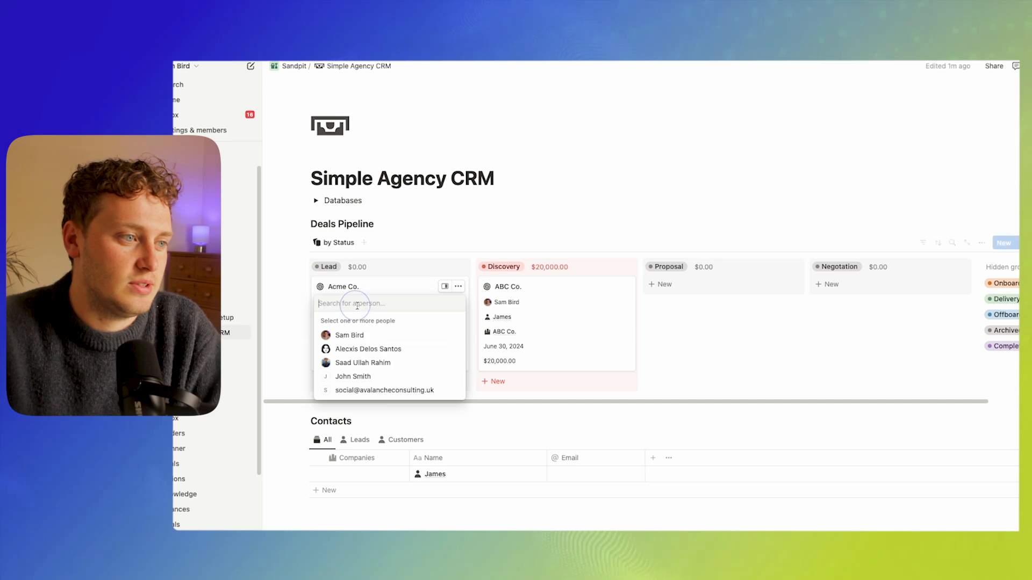
{"action": "left_click", "coordinate": [357, 334]}
{"action": "key", "text": "Escape"}
Create and link a new contact, entering the contact's full name, and a new company named "Acme Co." on the Acme Co. deal card
{"action": "left_click", "coordinate": [357, 318]}
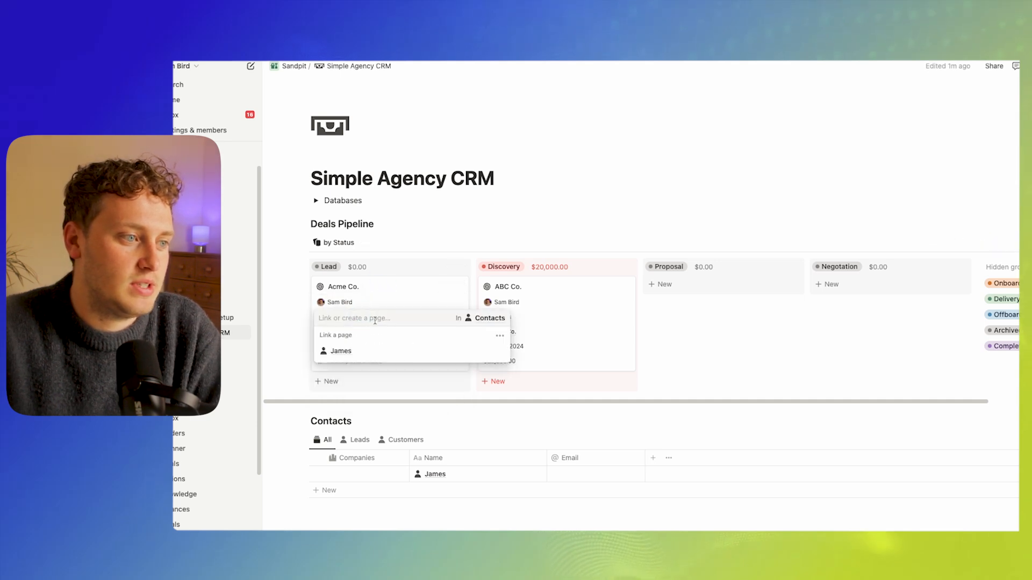
{"action": "type", "text": "John Smith"}
{"action": "key", "text": "Return"}
{"action": "left_click", "coordinate": [362, 333]}
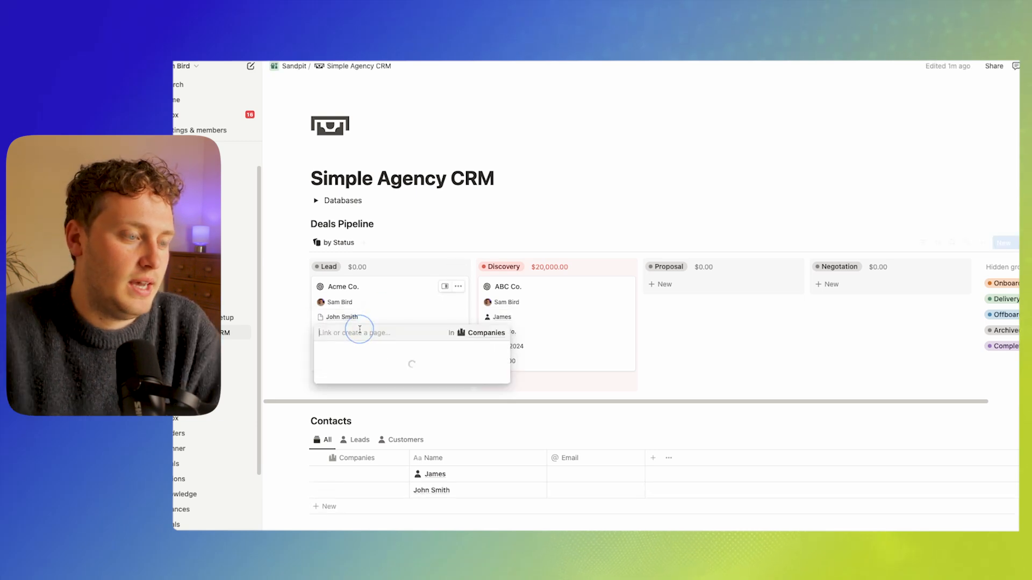
{"action": "type", "text": "Acme"}
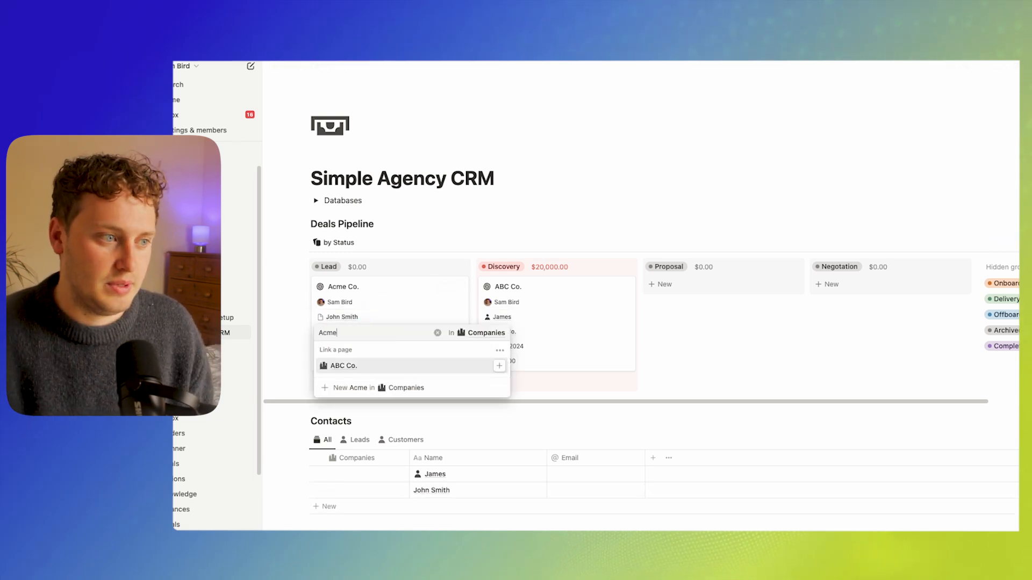
{"action": "type", "text": " Co."}
{"action": "key", "text": "Return"}
Set the Untitled templates as the default for all views in the Contacts and Companies databases
{"action": "scroll", "coordinate": [478, 363], "scroll_direction": "down", "scroll_amount": 2}
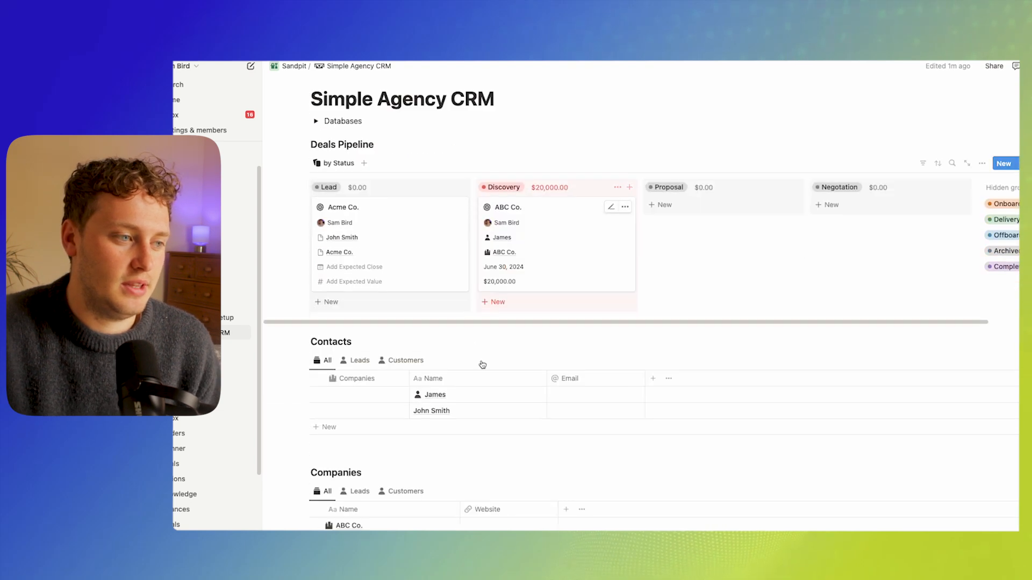
{"action": "left_click", "coordinate": [1021, 350]}
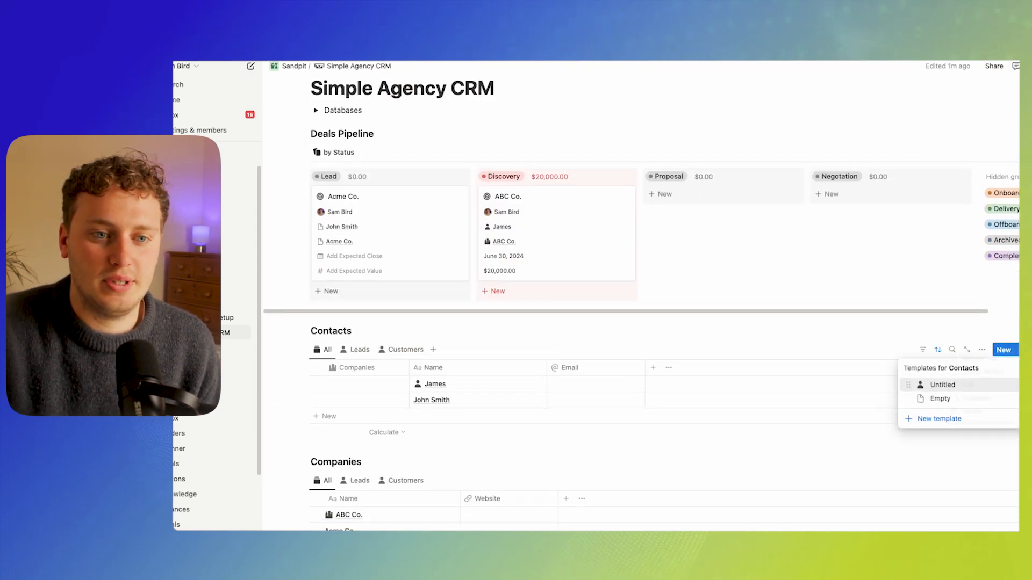
{"action": "left_click", "coordinate": [998, 385]}
{"action": "left_click", "coordinate": [968, 371]}
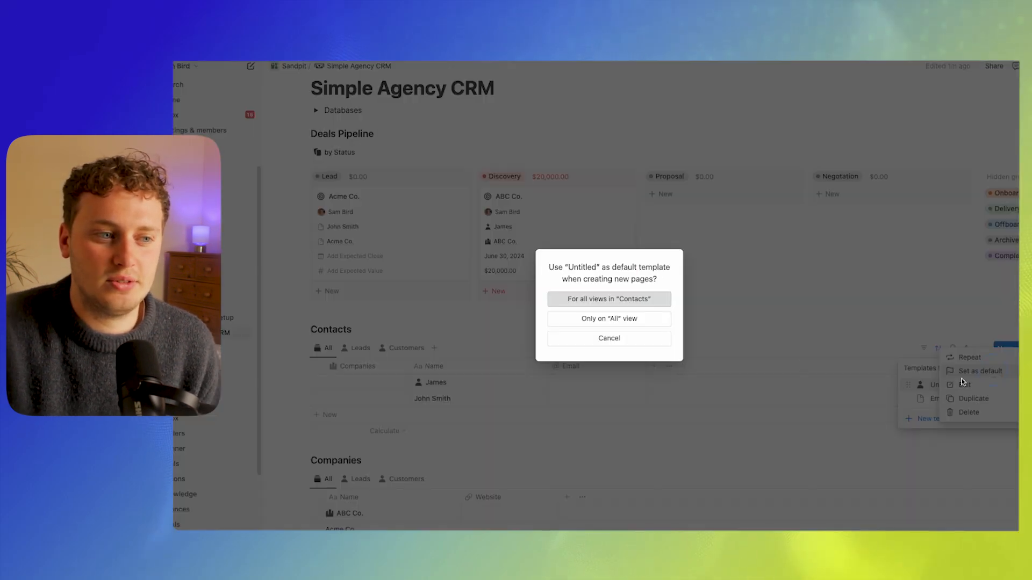
{"action": "left_click", "coordinate": [615, 300]}
{"action": "scroll", "coordinate": [702, 419], "scroll_direction": "down", "scroll_amount": 1}
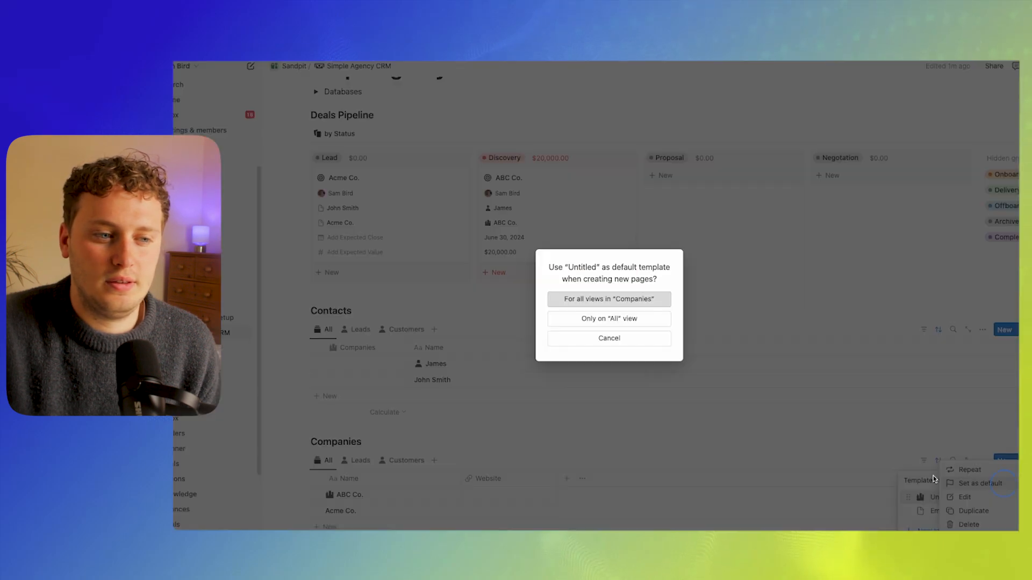
{"action": "left_click", "coordinate": [604, 300]}
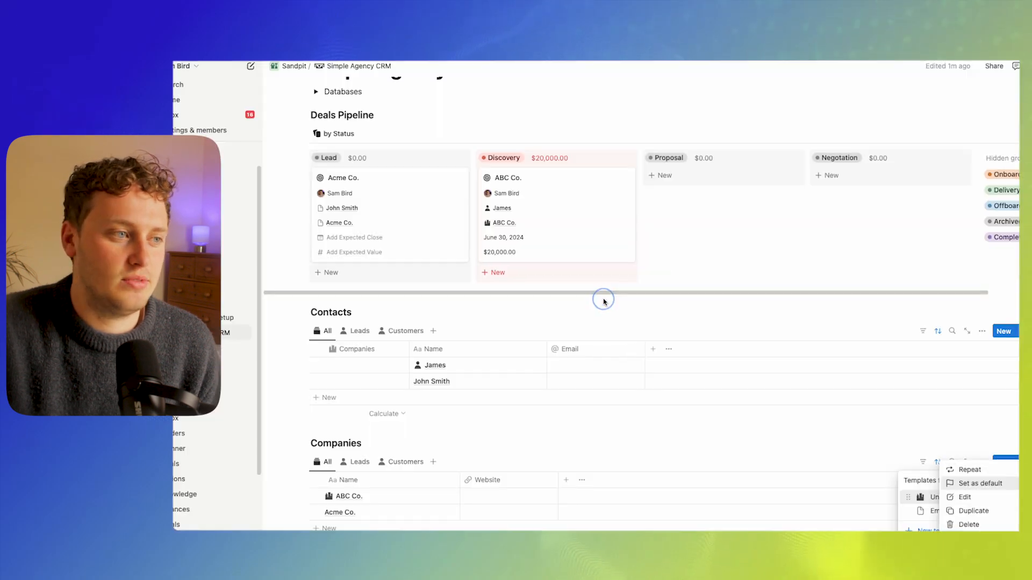
Apply the Untitled template to the new contact's page and the Acme Co. company page linked on the deal card
{"action": "left_click", "coordinate": [341, 211]}
{"action": "left_click", "coordinate": [358, 242]}
{"action": "left_click", "coordinate": [566, 290]}
{"action": "left_click", "coordinate": [344, 222]}
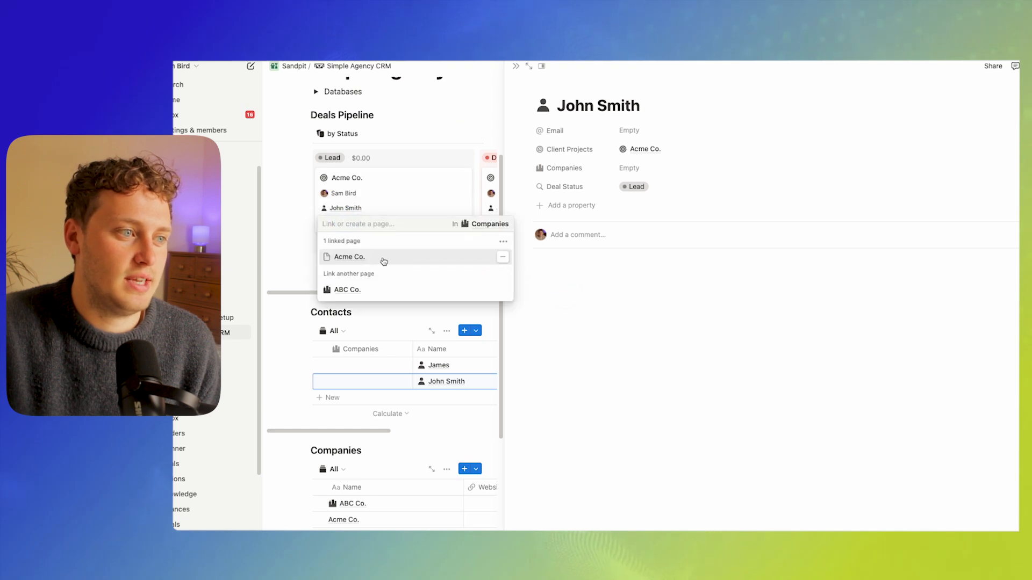
{"action": "key", "text": "Escape"}
{"action": "key", "text": "Escape"}
Set the Acme Co. card's Expected Close to June 30, 2024 and its Expected Value to 30000
{"action": "left_click", "coordinate": [390, 237]}
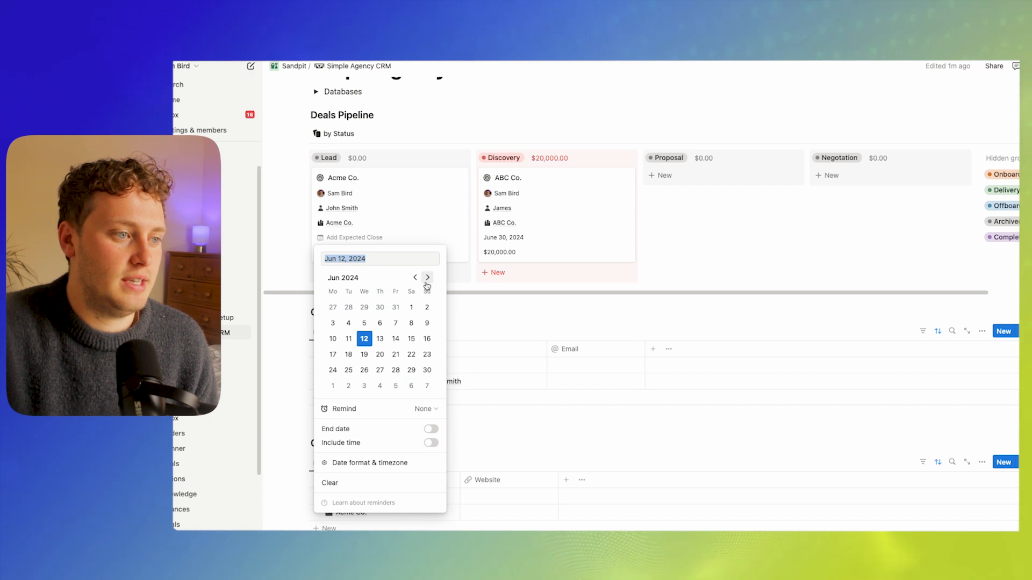
{"action": "left_click", "coordinate": [427, 370]}
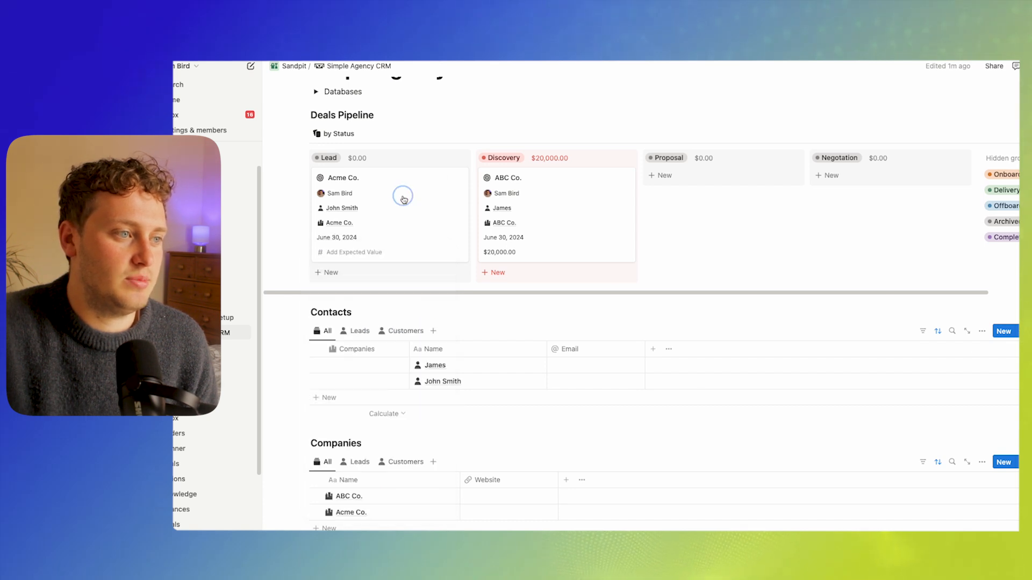
{"action": "left_click", "coordinate": [359, 255]}
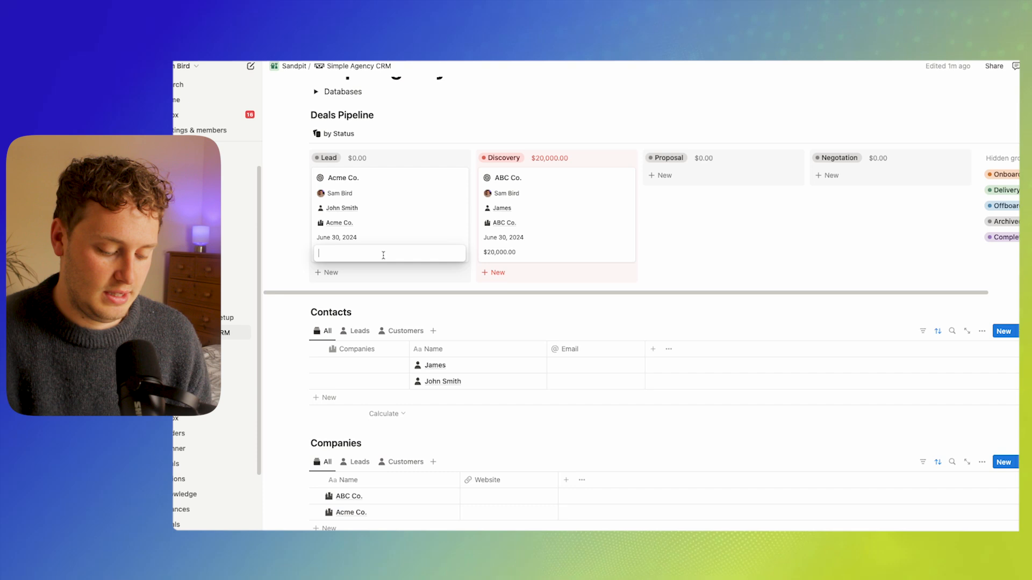
{"action": "type", "text": "30,00"}
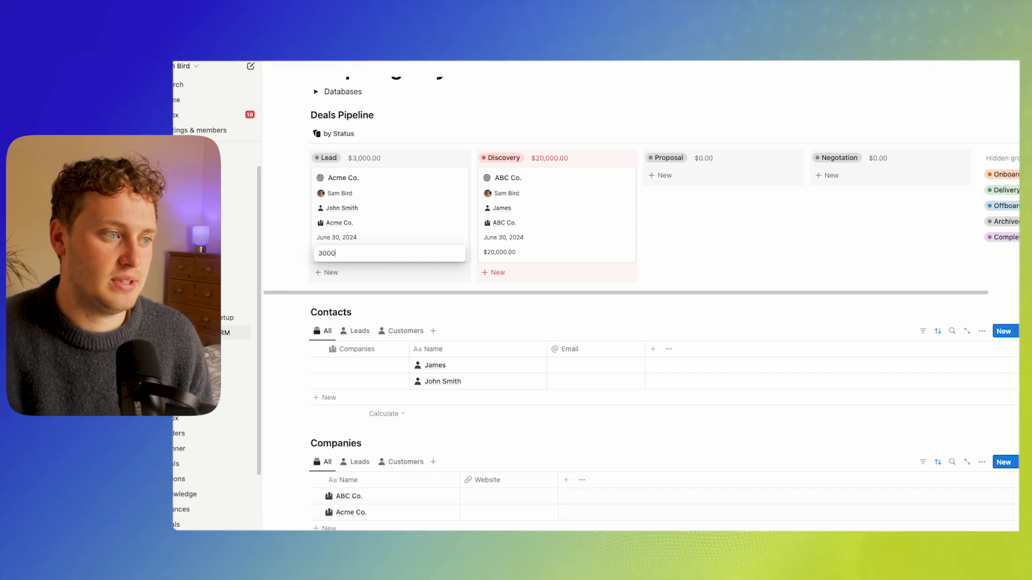
{"action": "type", "text": "0"}
{"action": "key", "text": "Return"}
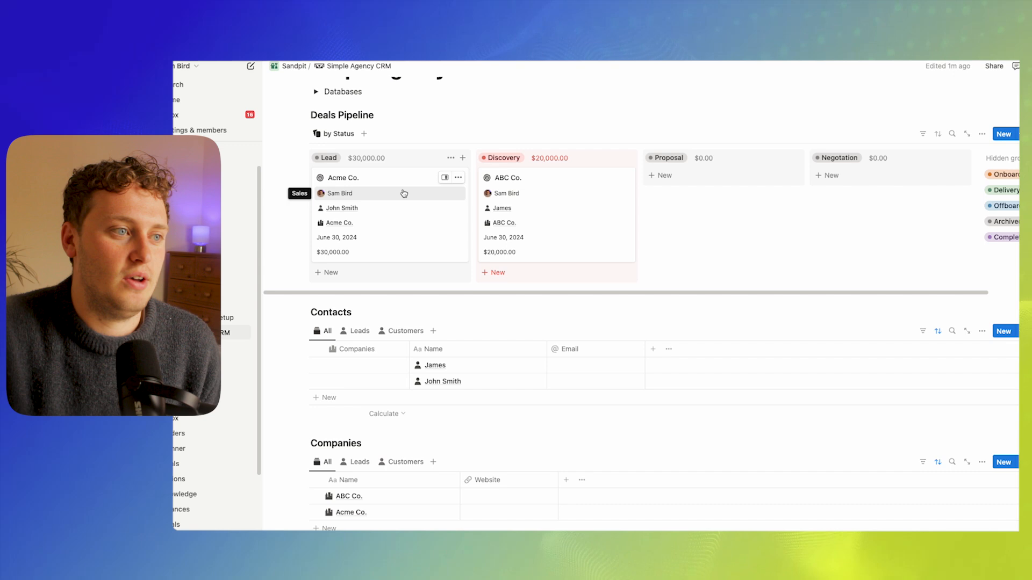
Open the Acme Co. deal as a full page and go through its Tasks, Comms and Docs sections
{"action": "left_click", "coordinate": [445, 178]}
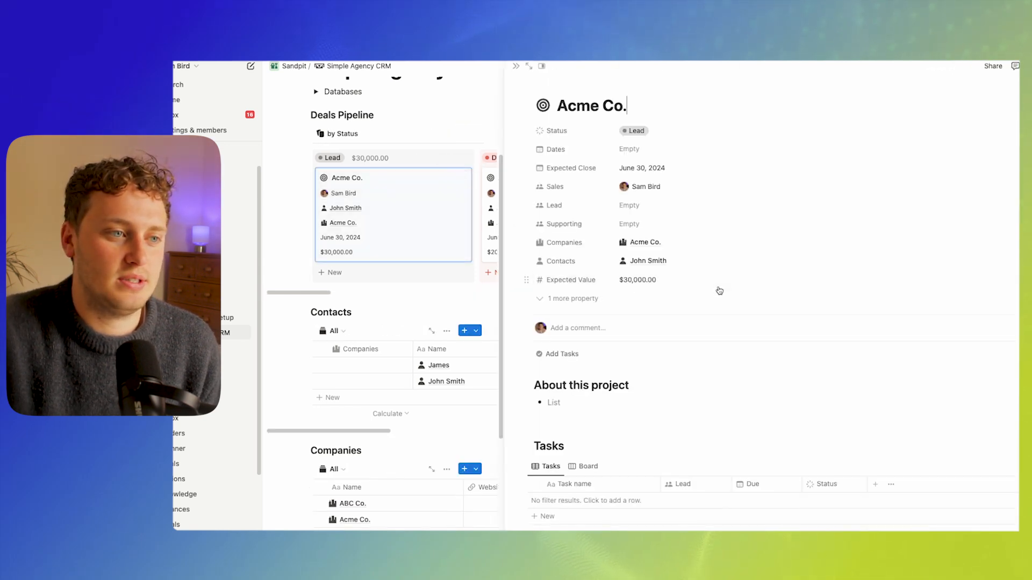
{"action": "scroll", "coordinate": [729, 276], "scroll_direction": "down", "scroll_amount": 3}
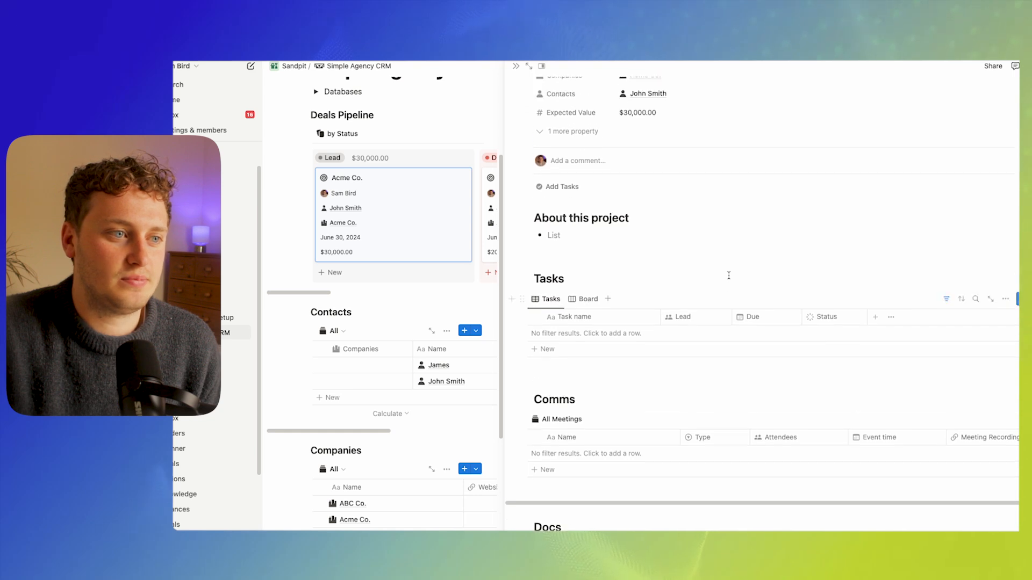
{"action": "scroll", "coordinate": [729, 275], "scroll_direction": "up", "scroll_amount": 3}
{"action": "left_click", "coordinate": [529, 66]}
{"action": "scroll", "coordinate": [516, 277], "scroll_direction": "down", "scroll_amount": 5}
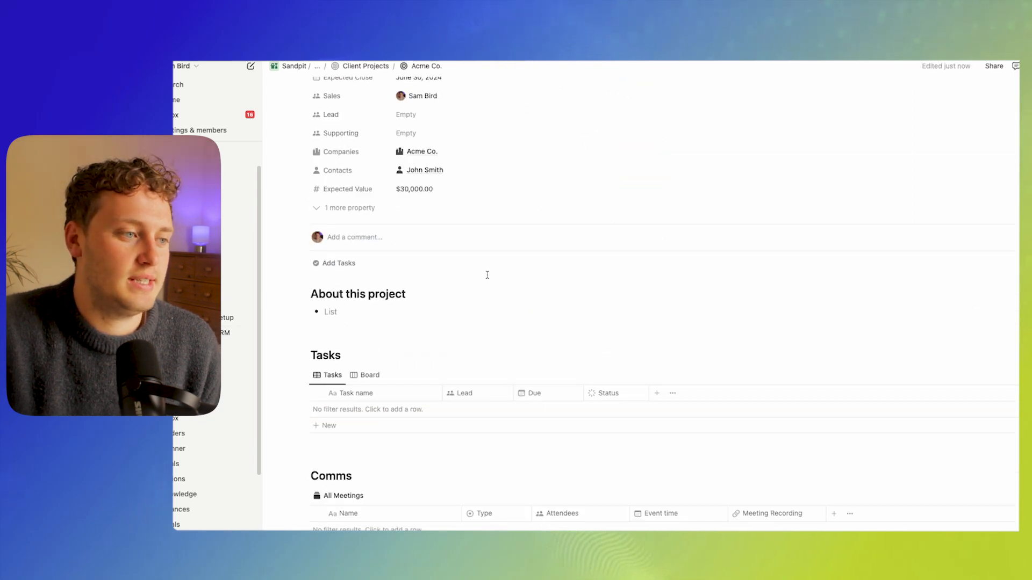
{"action": "scroll", "coordinate": [487, 275], "scroll_direction": "down", "scroll_amount": 3}
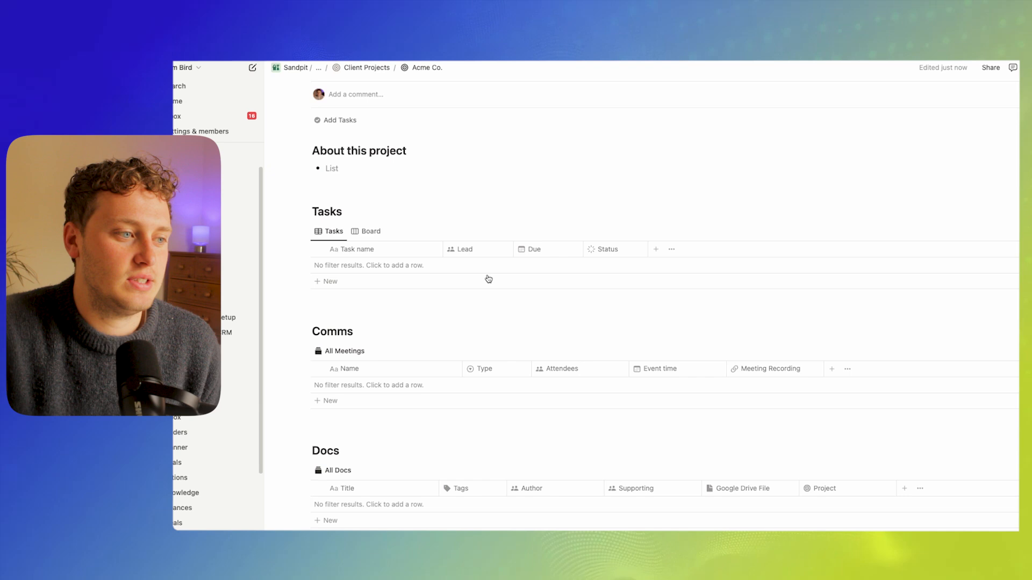
Add an entry named "Cold Outreach Email" to the Comms table of the Acme Co. deal page
{"action": "left_click", "coordinate": [333, 400]}
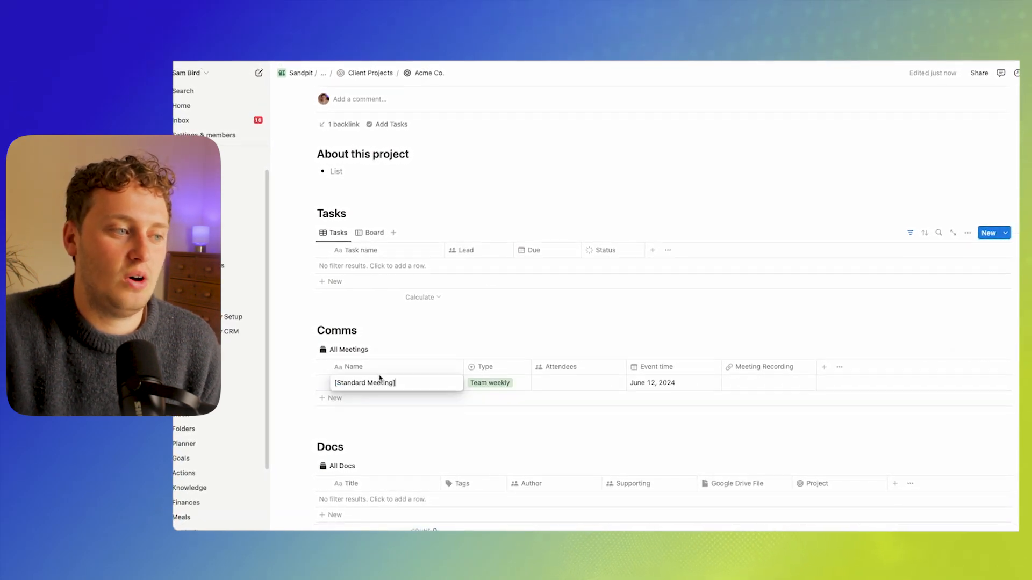
{"action": "left_click_drag", "start_coordinate": [412, 383], "coordinate": [337, 382]}
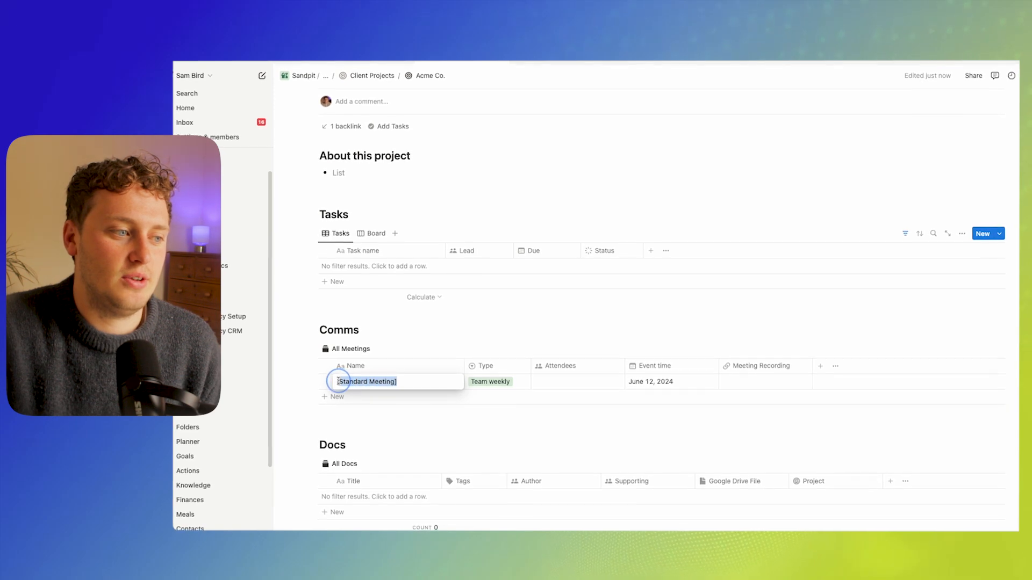
{"action": "type", "text": "Cold Outreach Email"}
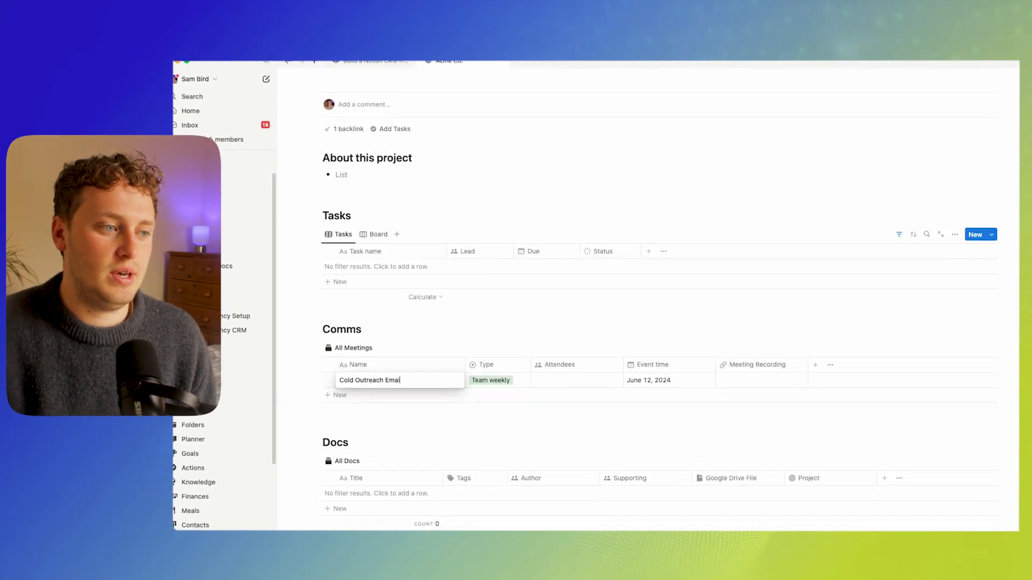
{"action": "left_click", "coordinate": [464, 330]}
Set the Type of the Cold Outreach Email entry in the Comms table to Emials
{"action": "left_click", "coordinate": [647, 382]}
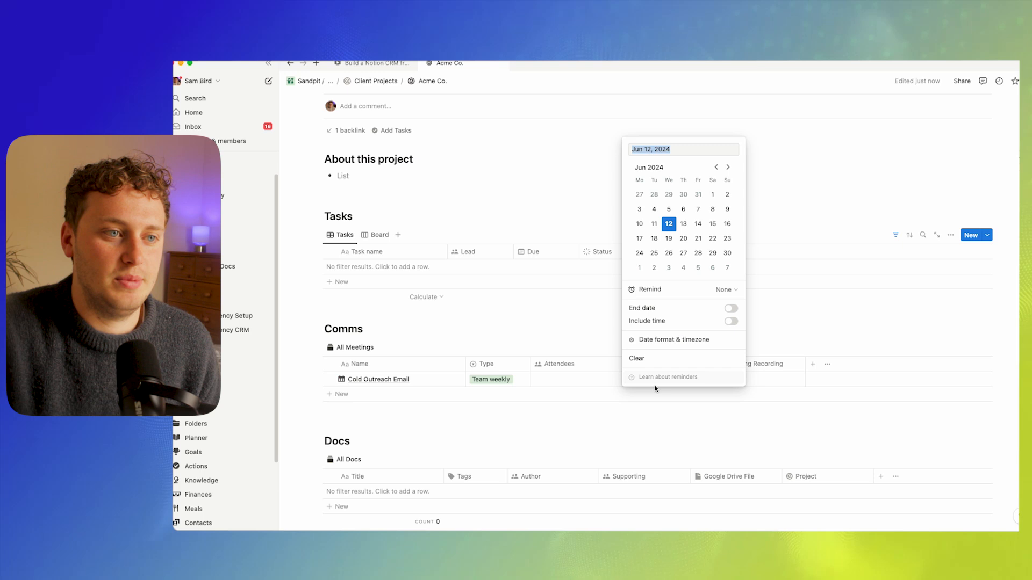
{"action": "key", "text": "Escape"}
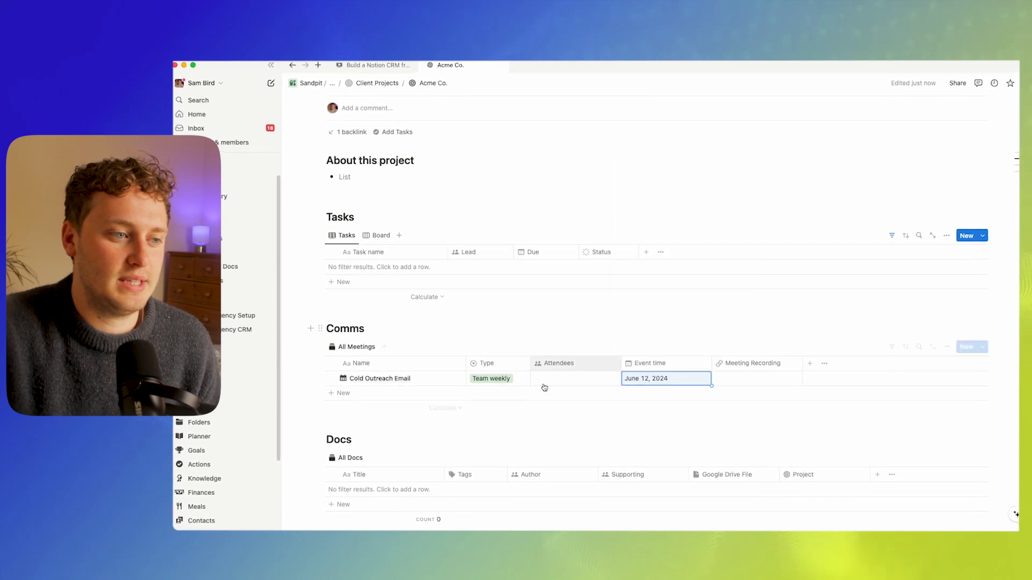
{"action": "left_click", "coordinate": [491, 378]}
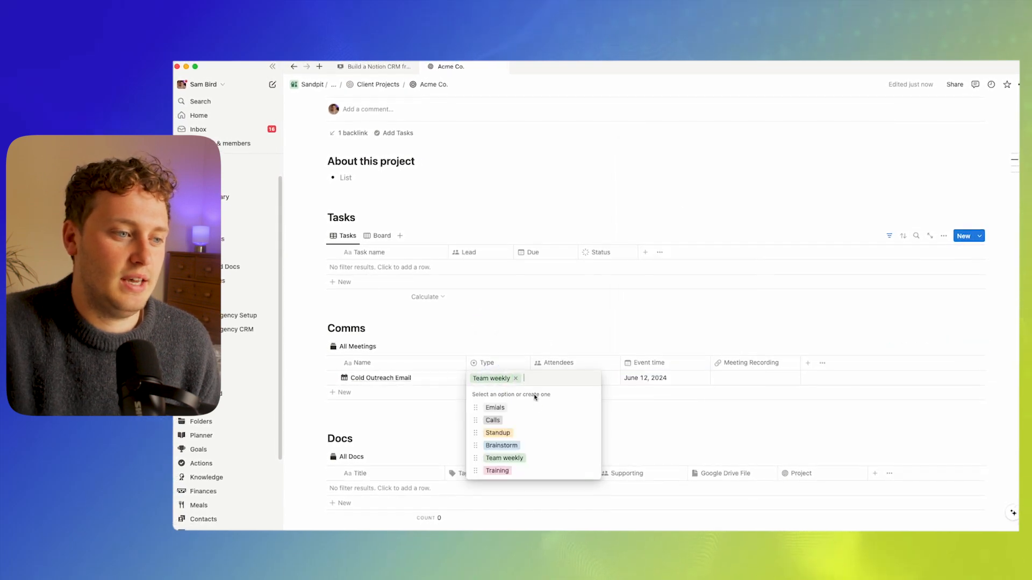
{"action": "left_click", "coordinate": [495, 407]}
Open the Cold Outreach Email entry, delete its meeting template content to leave an empty body, and return to the deal page
{"action": "left_click", "coordinate": [452, 377]}
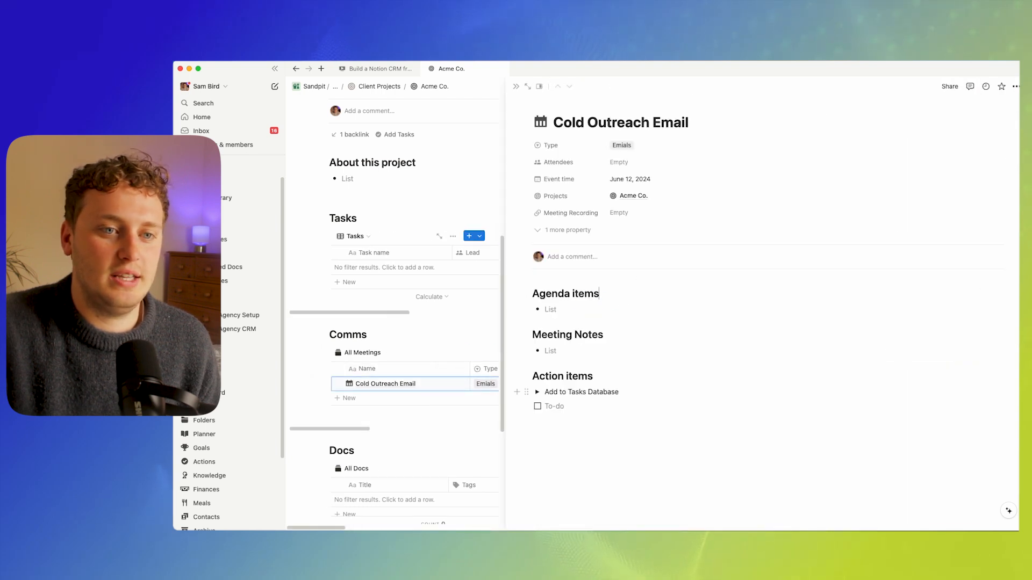
{"action": "left_click_drag", "start_coordinate": [857, 402], "coordinate": [772, 493]}
{"action": "key", "text": "BackSpace"}
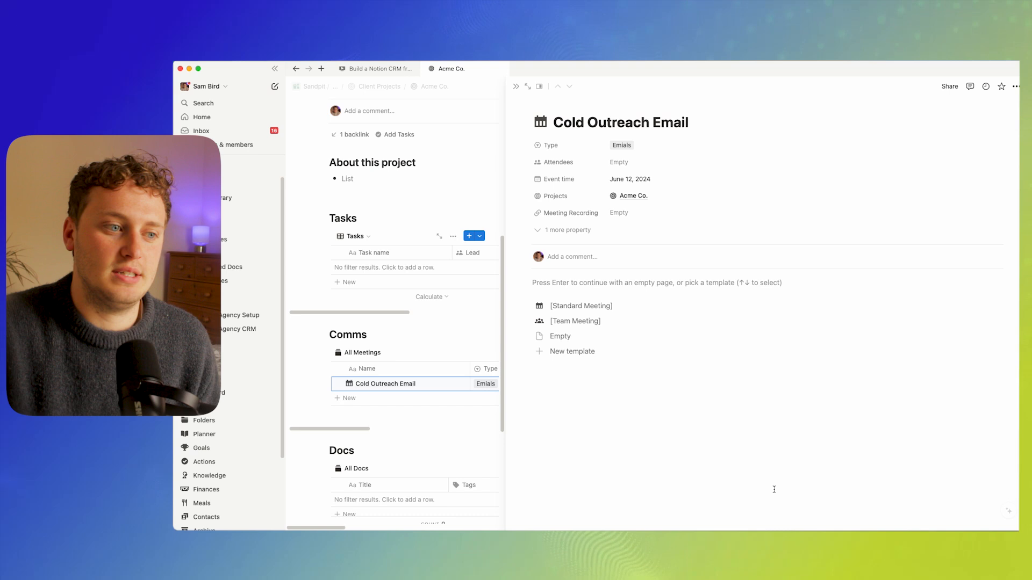
{"action": "left_click", "coordinate": [564, 283]}
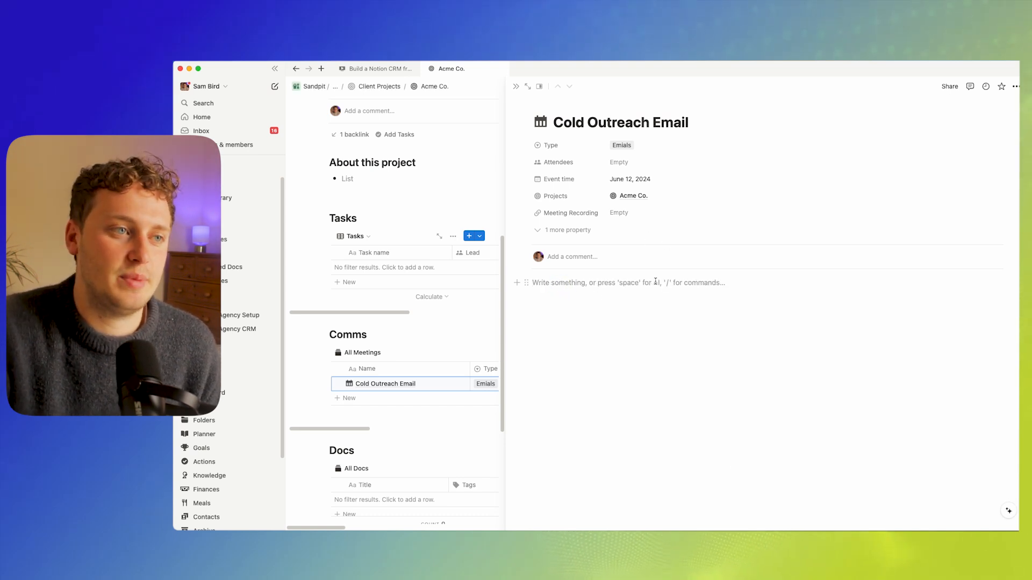
{"action": "key", "text": "Escape"}
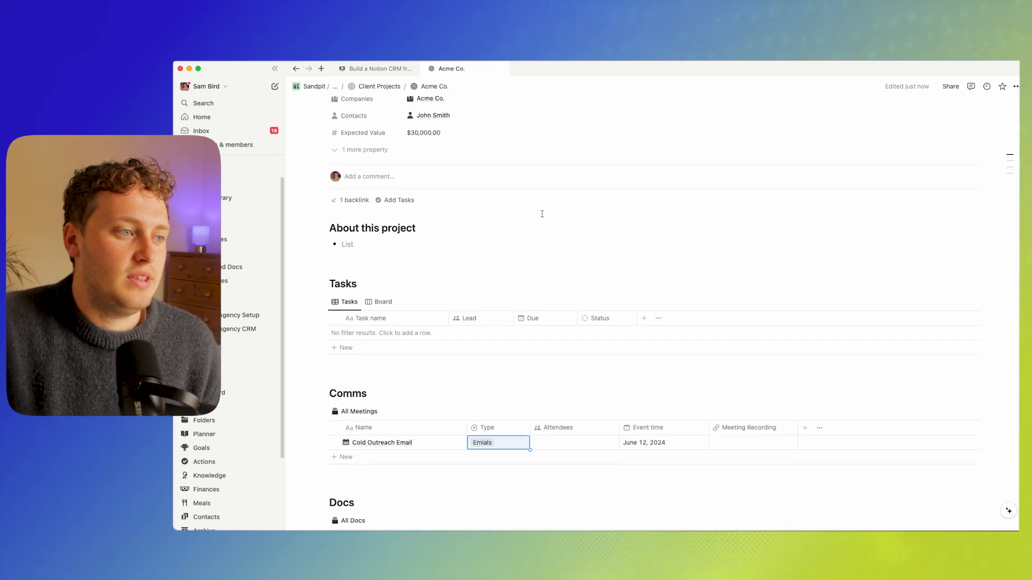
Add a task to the Acme Co. deal's Tasks table for following up with the contact next week
{"action": "scroll", "coordinate": [541, 214], "scroll_direction": "down", "scroll_amount": 3}
{"action": "left_click", "coordinate": [347, 267]}
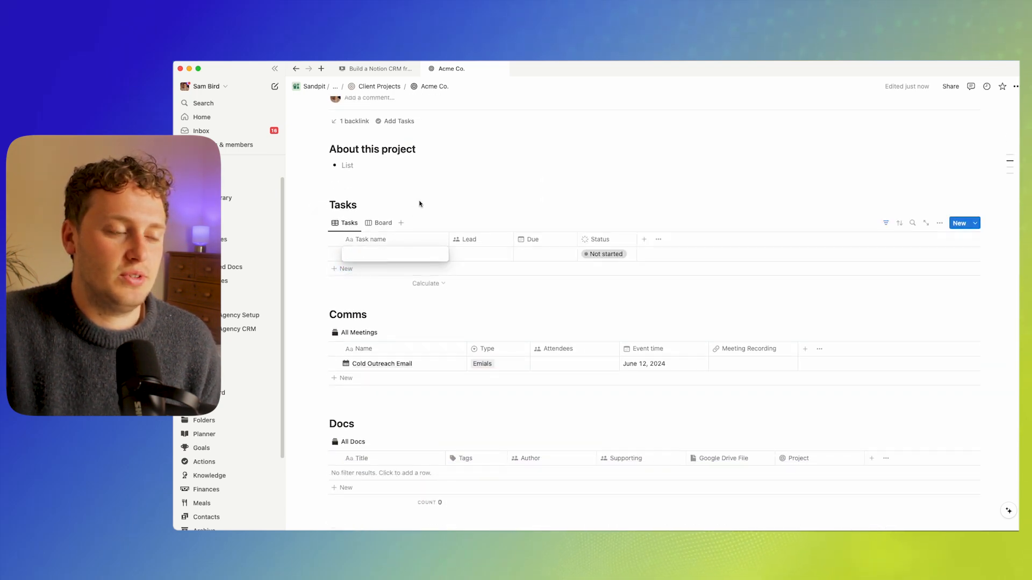
{"action": "type", "text": "F"}
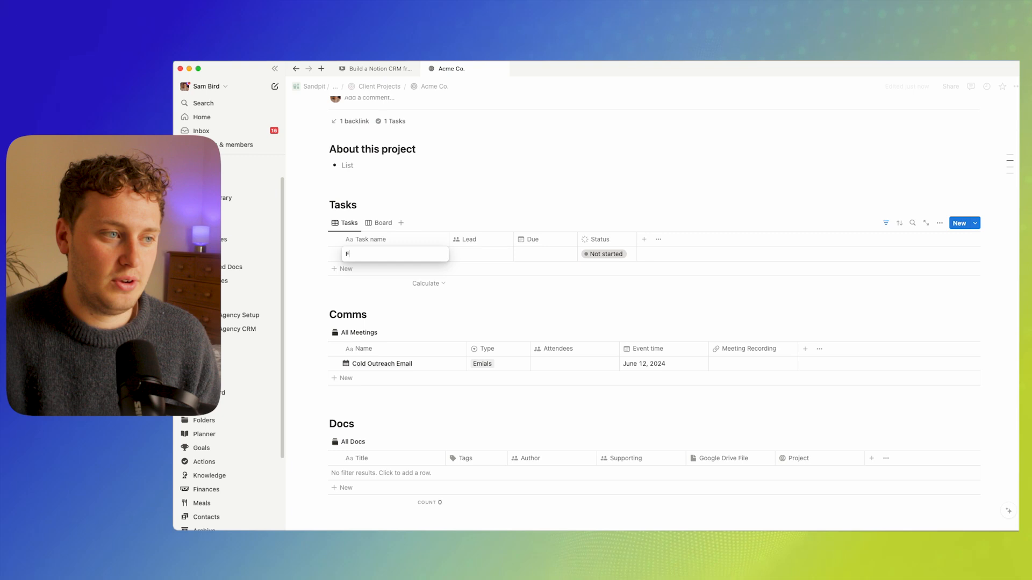
{"action": "type", "text": "ollow-Up with Jon next week"}
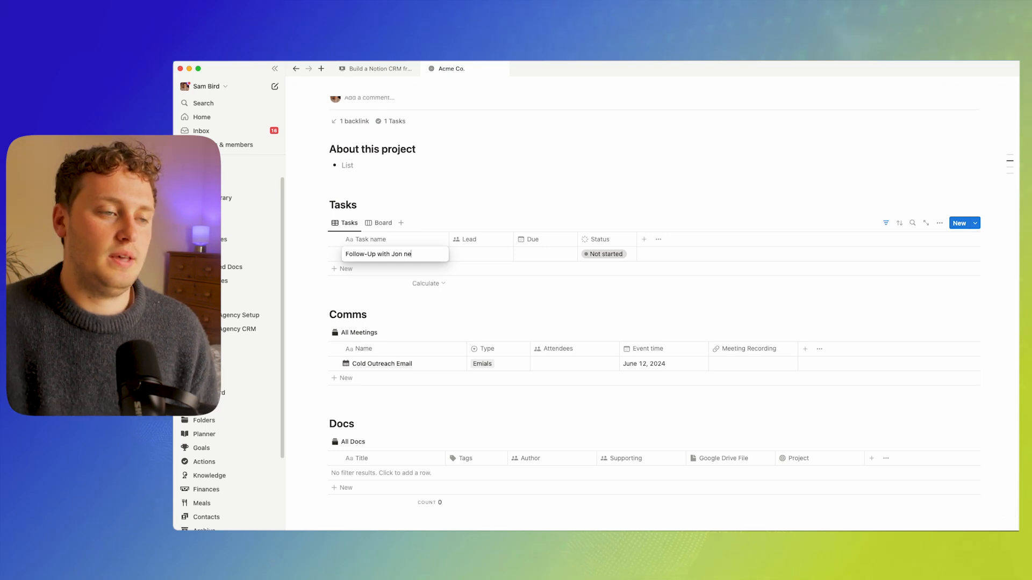
{"action": "left_click", "coordinate": [460, 205]}
Assign yourself as Lead of the follow-up task and set its Due date to June 19, 2024
{"action": "left_click", "coordinate": [480, 253]}
{"action": "left_click", "coordinate": [481, 273]}
{"action": "left_click", "coordinate": [479, 210]}
{"action": "left_click", "coordinate": [544, 255]}
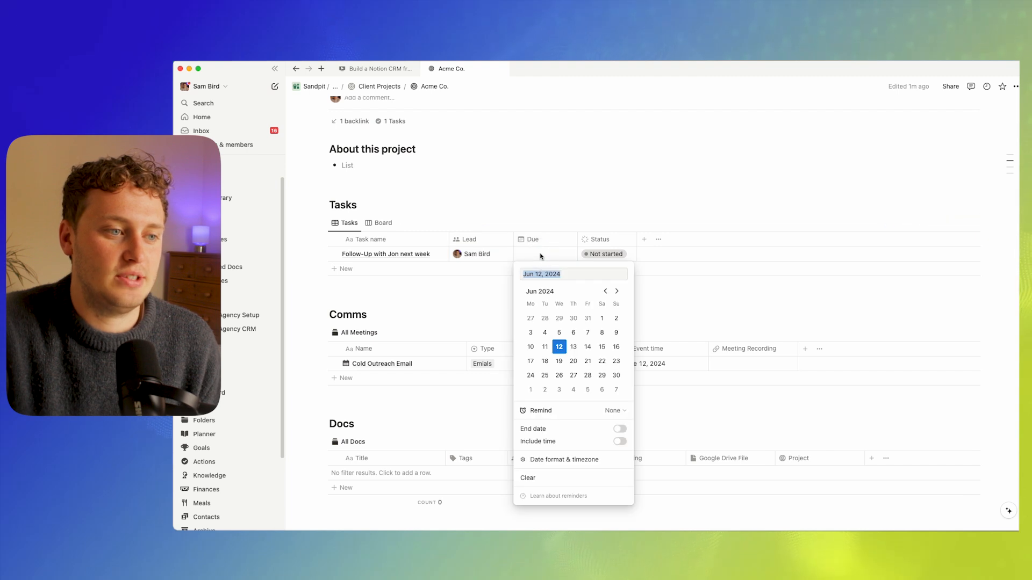
{"action": "key", "text": "Escape"}
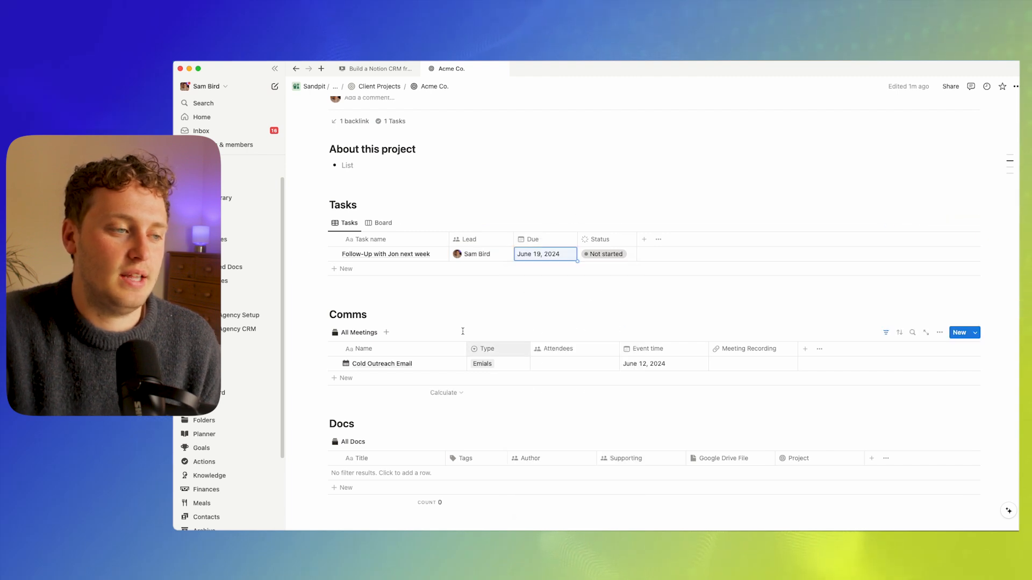
Return to the Simple Agency CRM page and open the Acme Co. deal from the Deals Pipeline
{"action": "scroll", "coordinate": [469, 318], "scroll_direction": "up", "scroll_amount": 5}
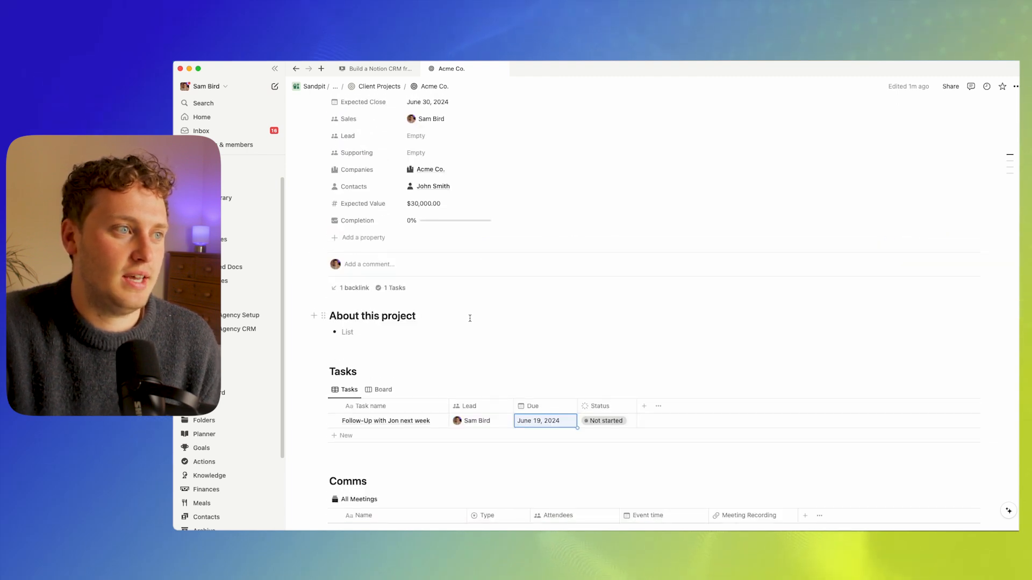
{"action": "left_click", "coordinate": [335, 86]}
{"action": "left_click", "coordinate": [332, 103]}
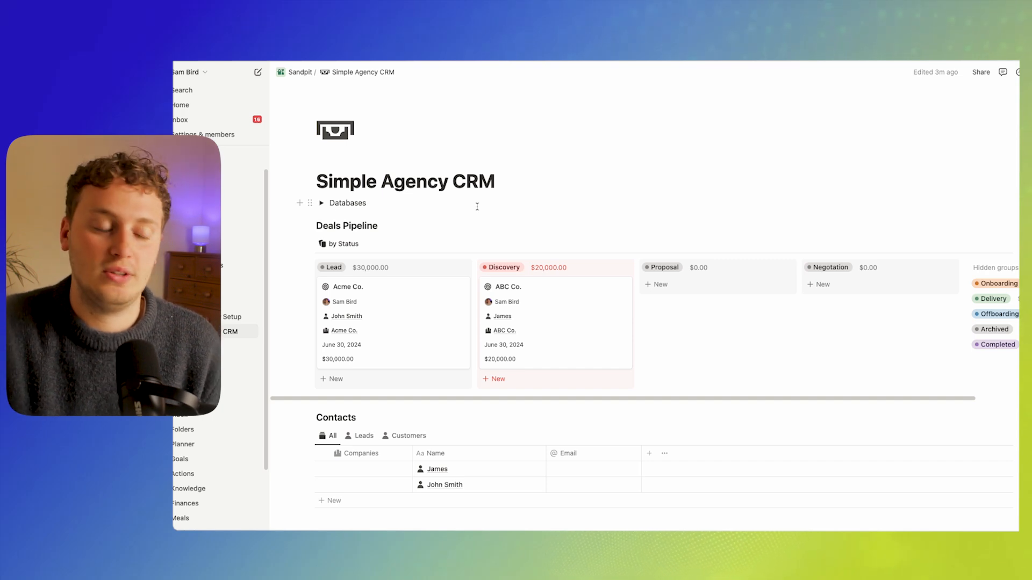
{"action": "left_click", "coordinate": [411, 336]}
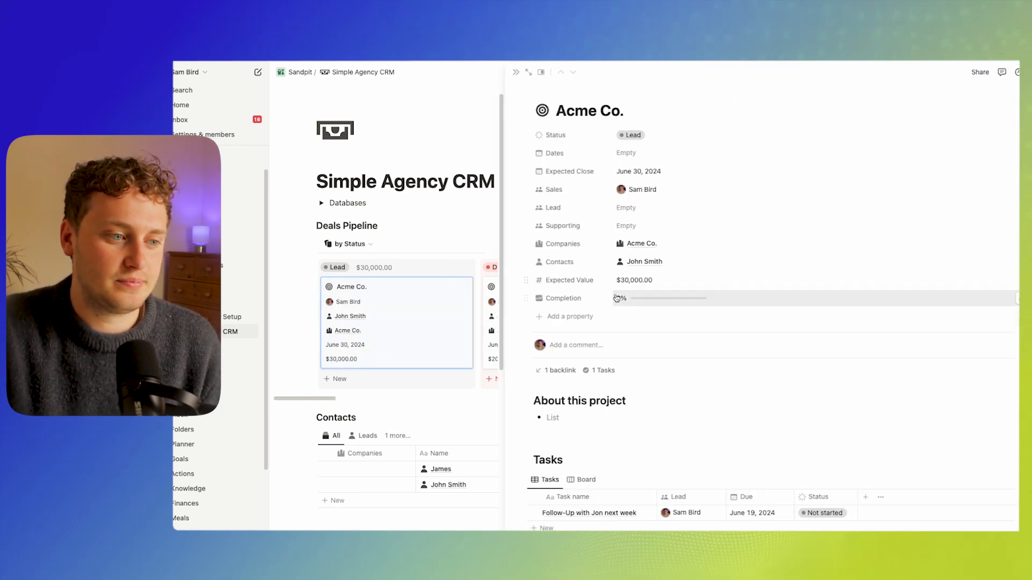
Set the Status of the Acme Co. deal's follow-up task to Done
{"action": "scroll", "coordinate": [624, 294], "scroll_direction": "down", "scroll_amount": 4}
{"action": "left_click", "coordinate": [848, 337]}
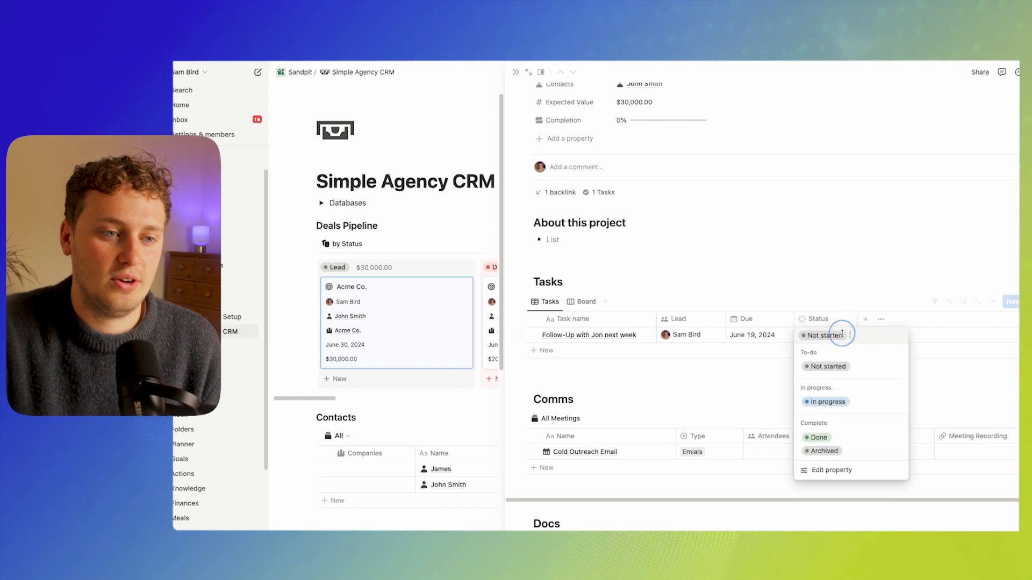
{"action": "left_click", "coordinate": [817, 436]}
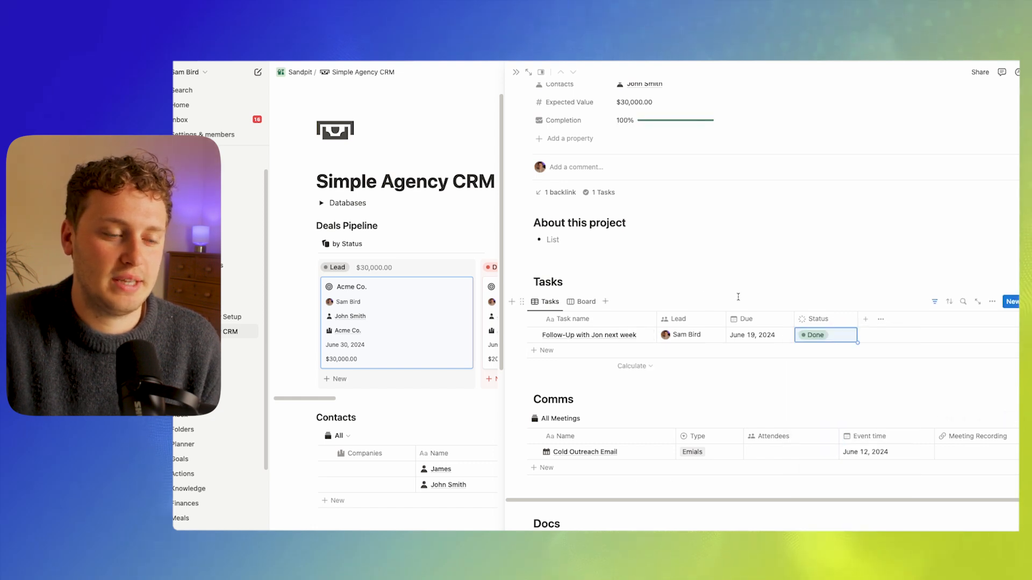
Add a Comms entry to the Acme Co. deal and replace its default name with "Email:"
{"action": "scroll", "coordinate": [712, 281], "scroll_direction": "down", "scroll_amount": 2}
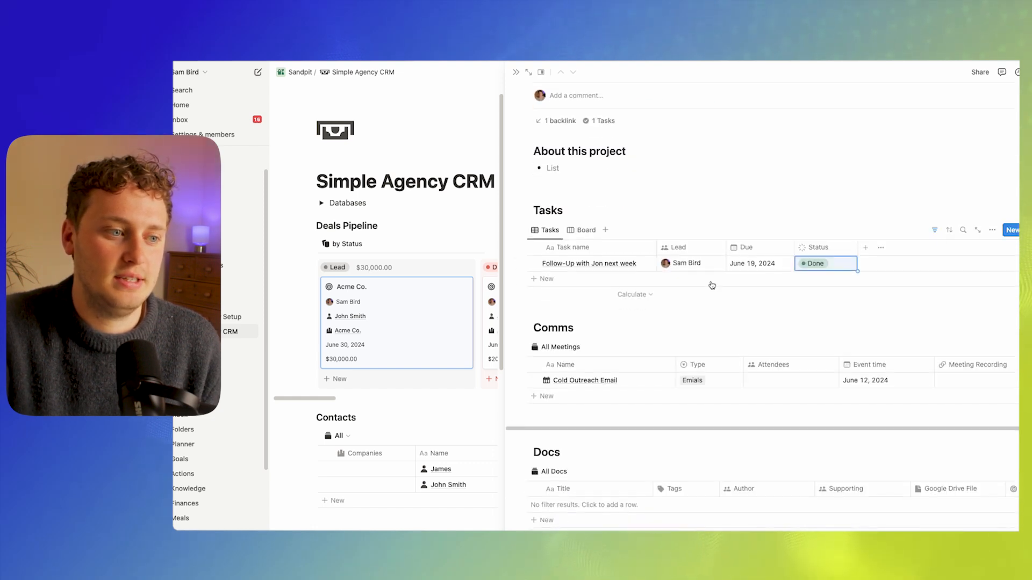
{"action": "left_click", "coordinate": [563, 397]}
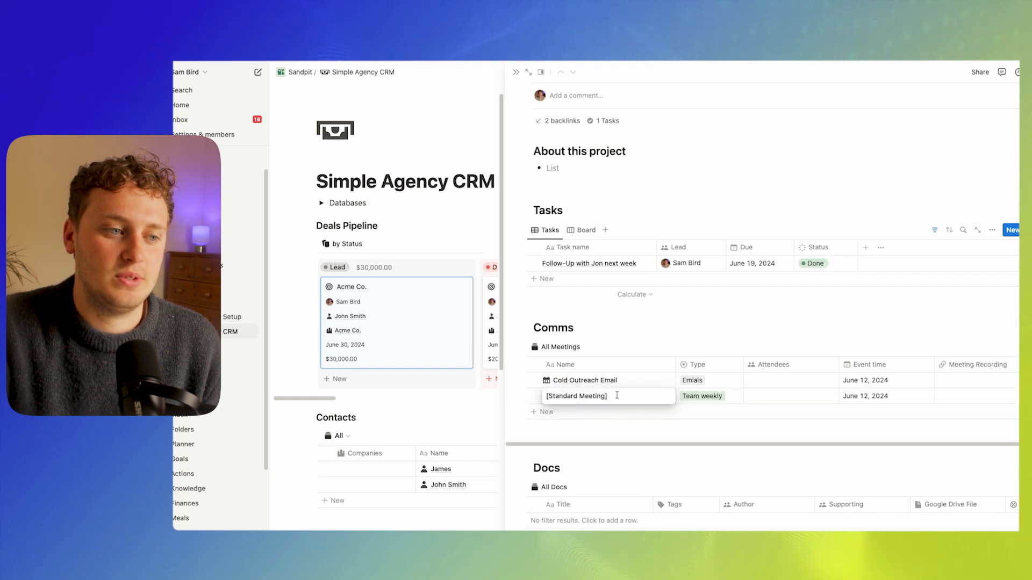
{"action": "left_click_drag", "start_coordinate": [557, 402], "coordinate": [546, 398]}
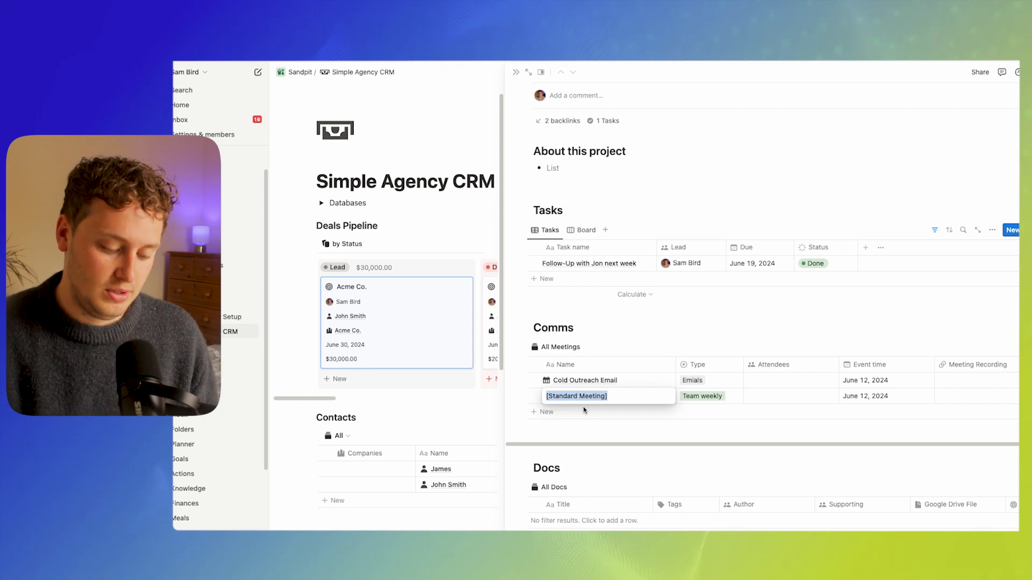
{"action": "type", "text": "Email:"}
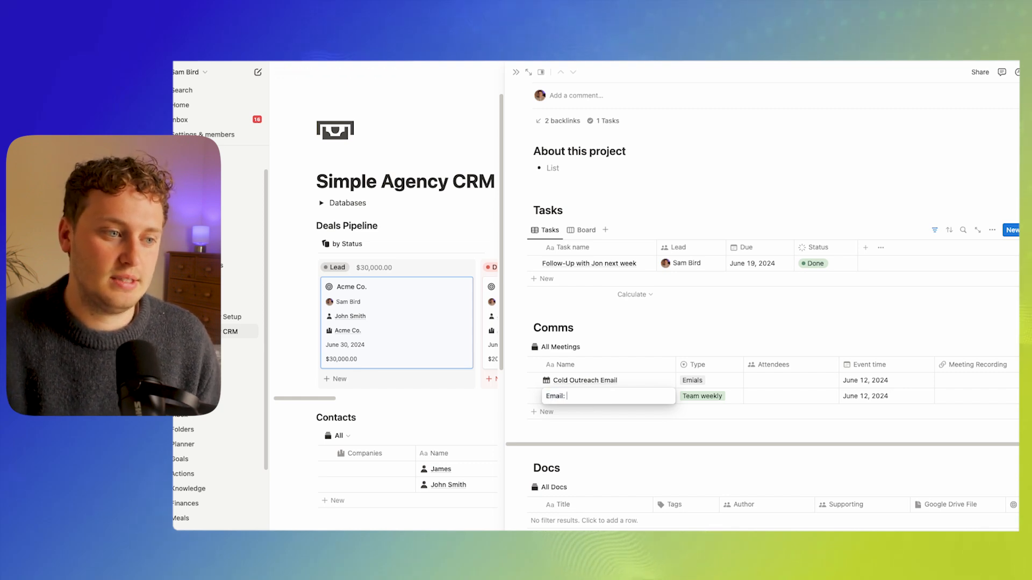
Add a Comms entry named "Call Next Week" and set its Event time to June 19, 2024
{"action": "left_click", "coordinate": [613, 412]}
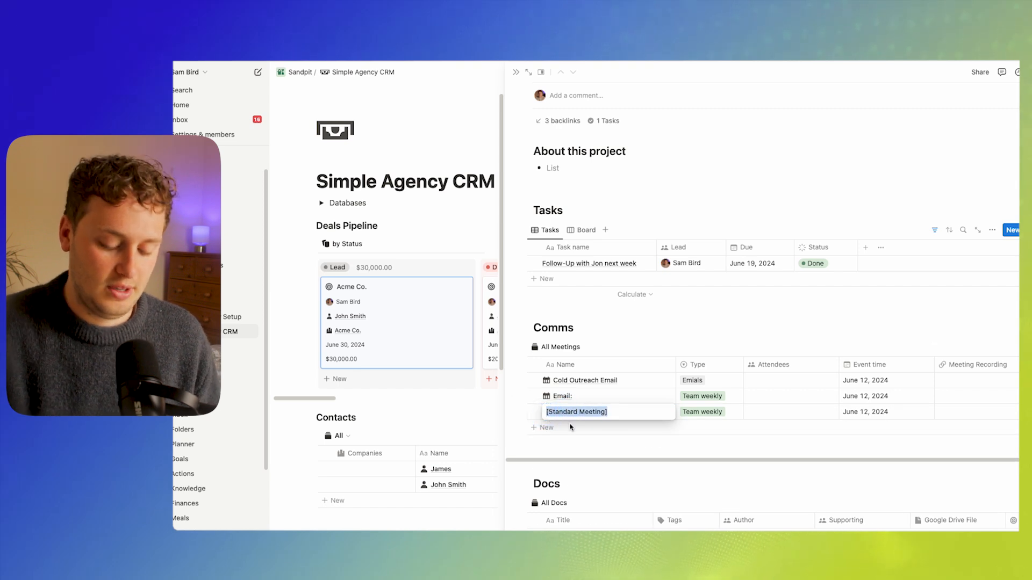
{"action": "type", "text": "Call Next"}
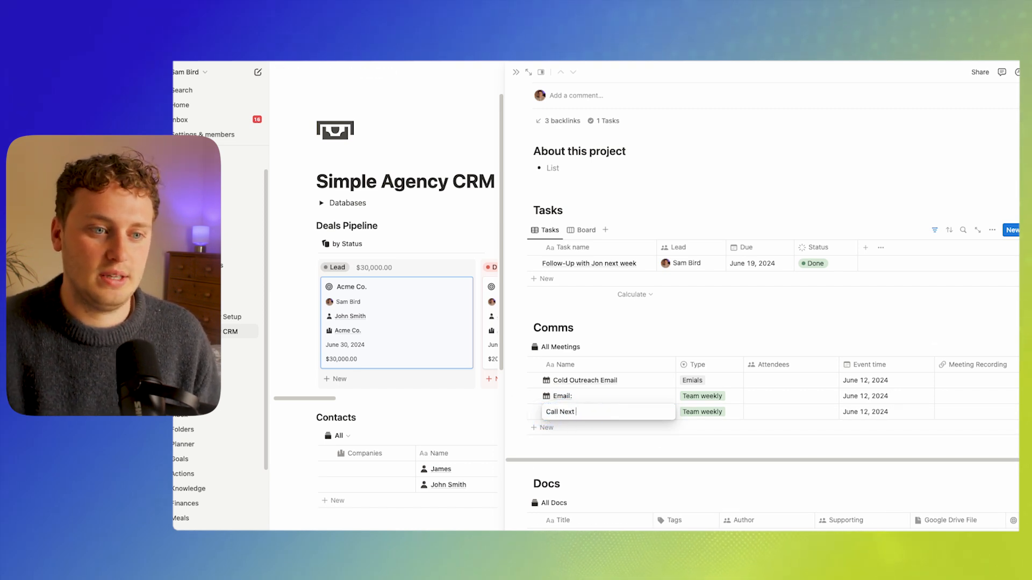
{"action": "left_click", "coordinate": [684, 324]}
{"action": "left_click", "coordinate": [875, 416]}
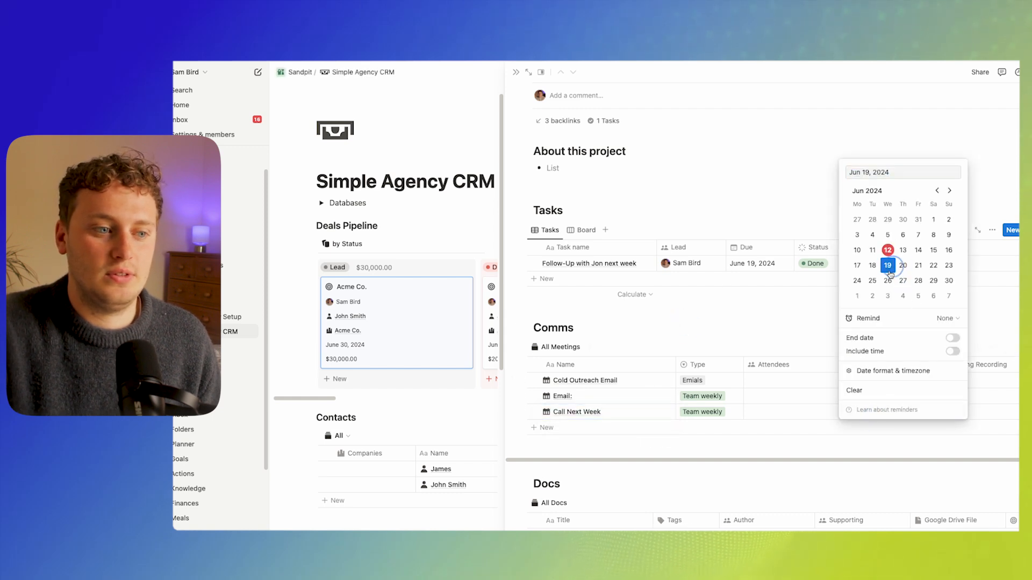
{"action": "left_click", "coordinate": [708, 325]}
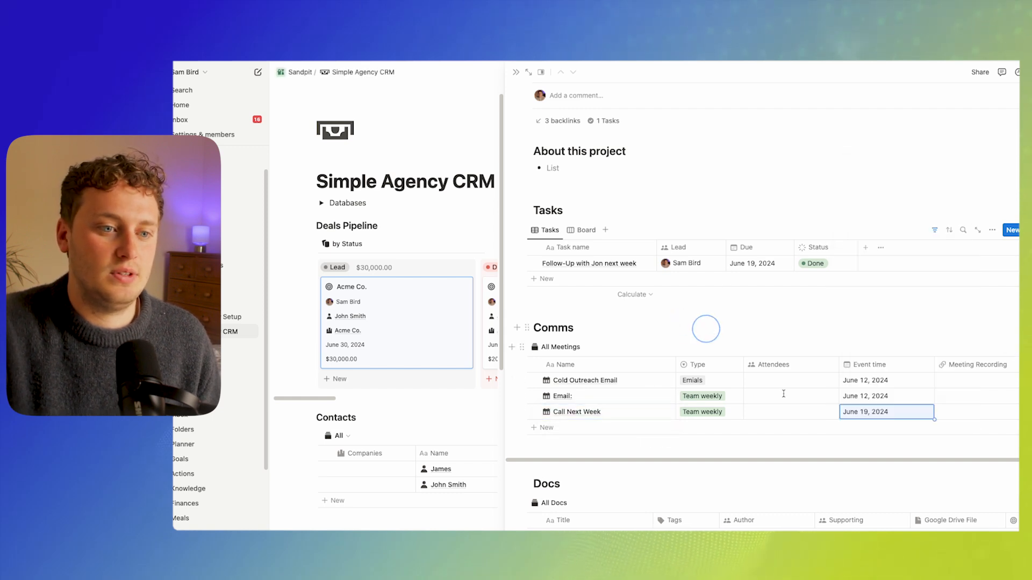
Add a task named "Host Discovery Call" to the Acme Co. deal and move its pipeline card from Lead to Discovery
{"action": "left_click", "coordinate": [558, 280]}
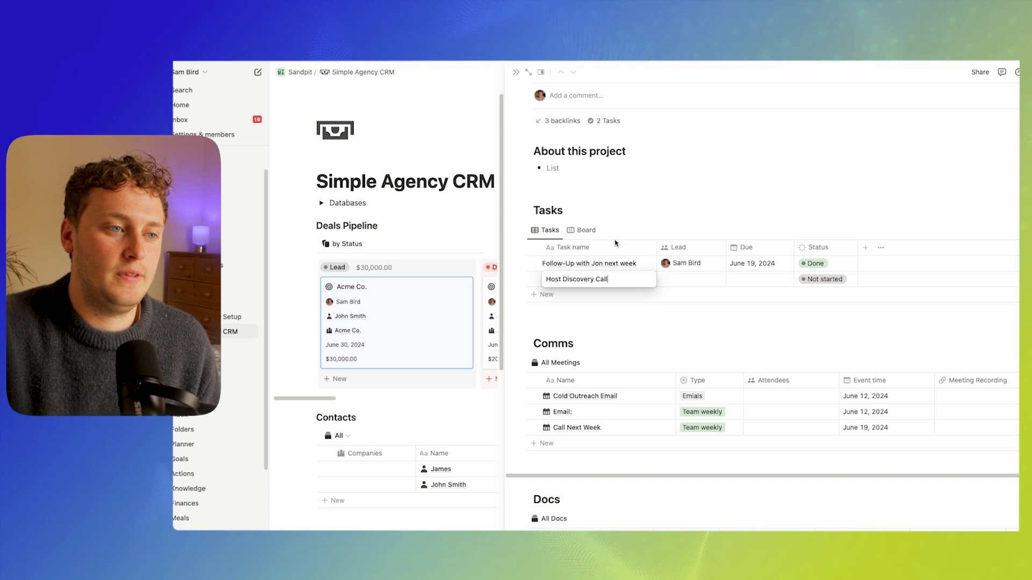
{"action": "left_click", "coordinate": [634, 199]}
{"action": "left_click", "coordinate": [516, 73]}
{"action": "left_click_drag", "start_coordinate": [426, 333], "coordinate": [544, 370]}
{"action": "left_click", "coordinate": [562, 214]}
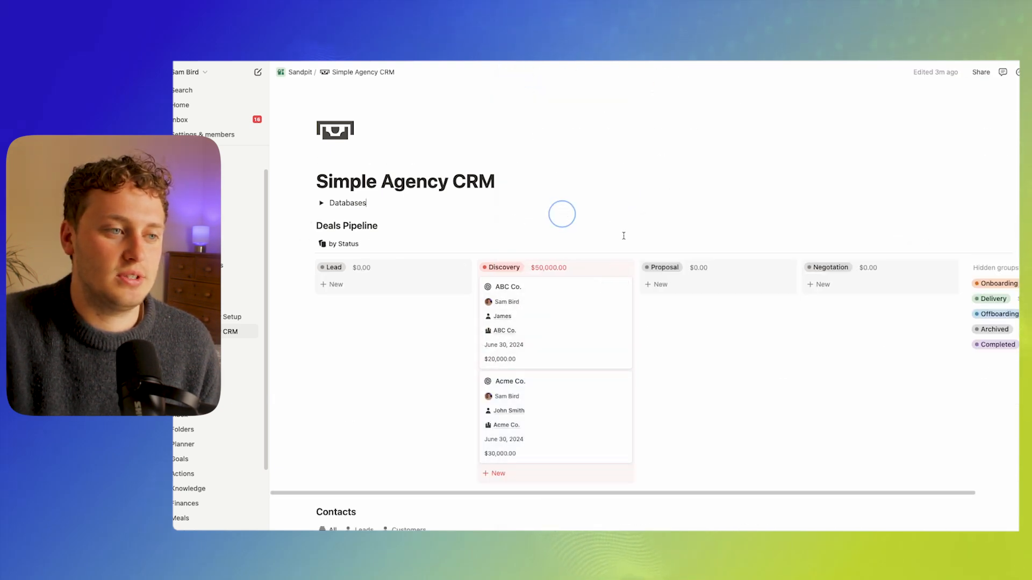